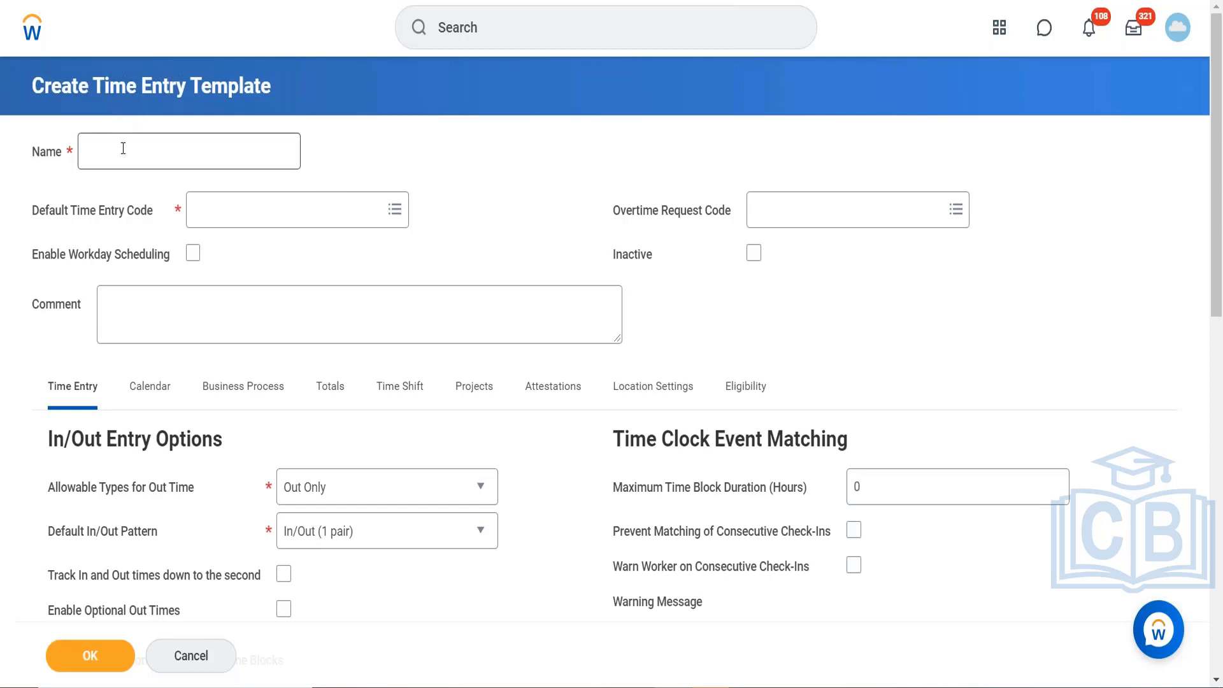
# - Duplicate the browser tab and cancel the View Time Entry Template prompt in the copy
pyautogui.rightClick(273, 0)
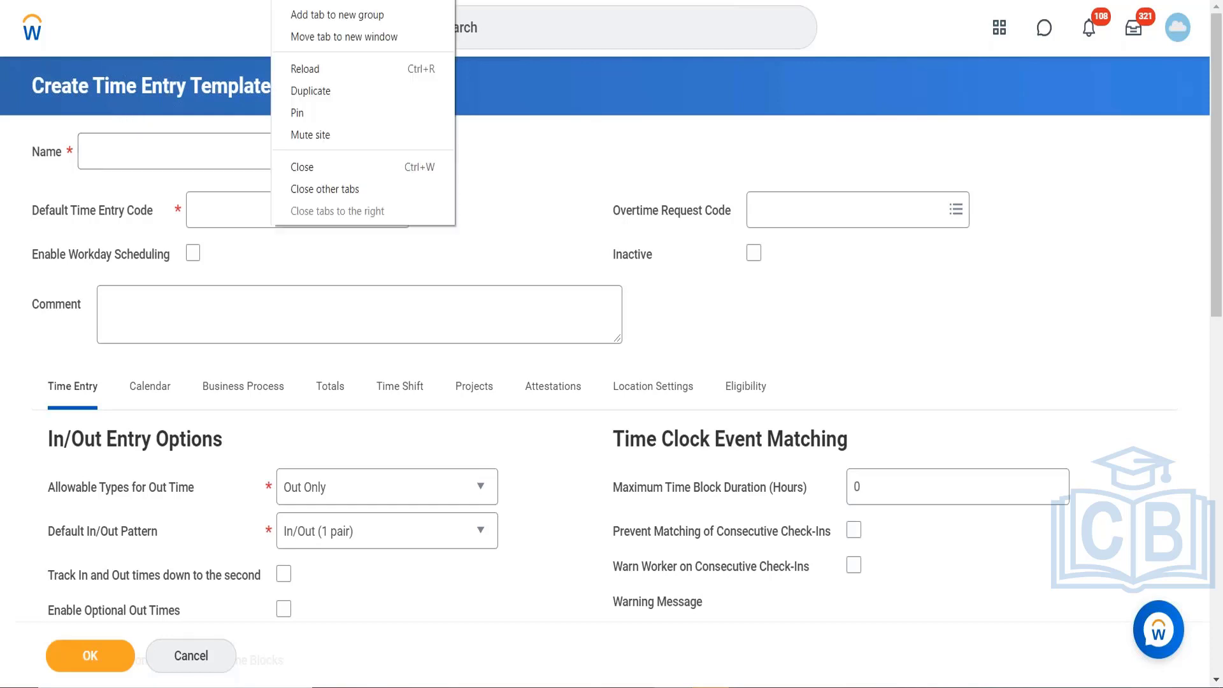
pyautogui.click(338, 96)
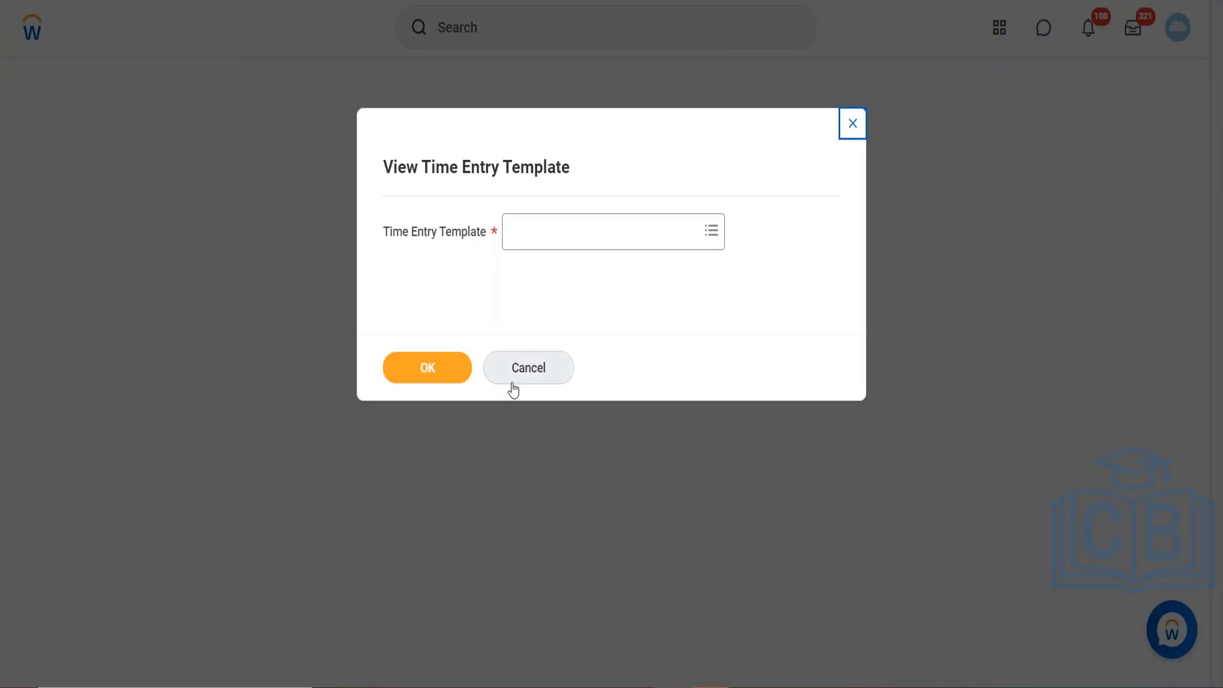
pyautogui.click(521, 383)
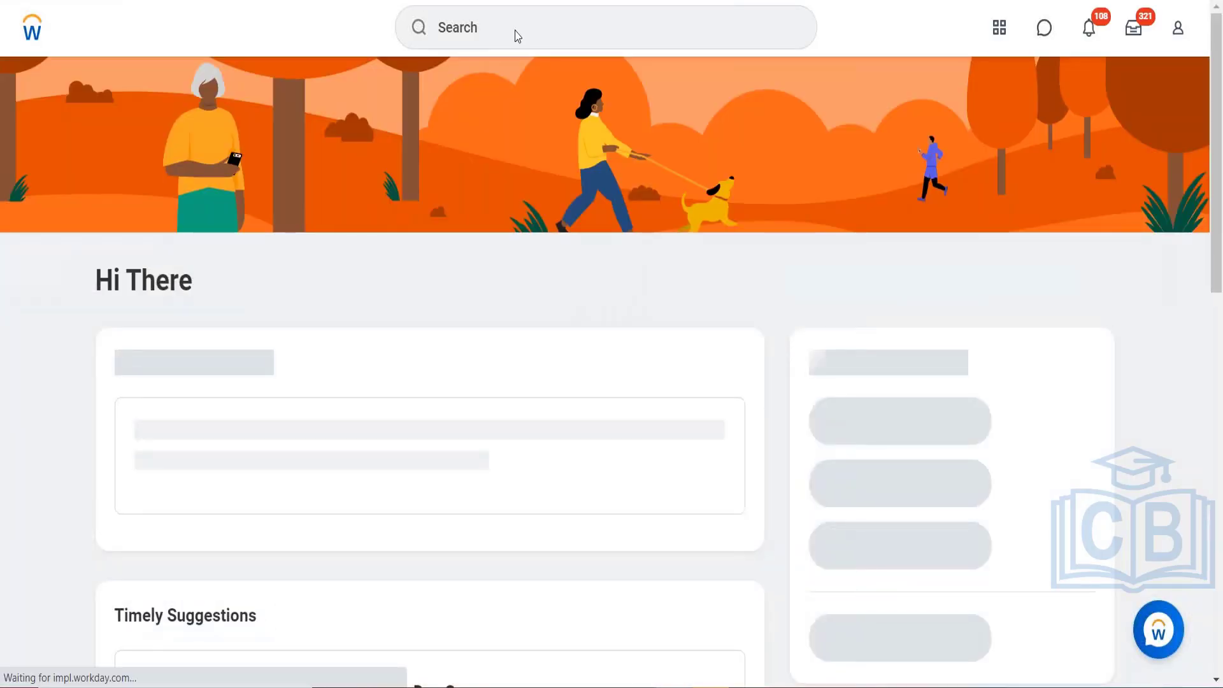
# - Try to find a worker by searching for the worker's name, first partially and then with the surname completed
pyautogui.click(513, 34)
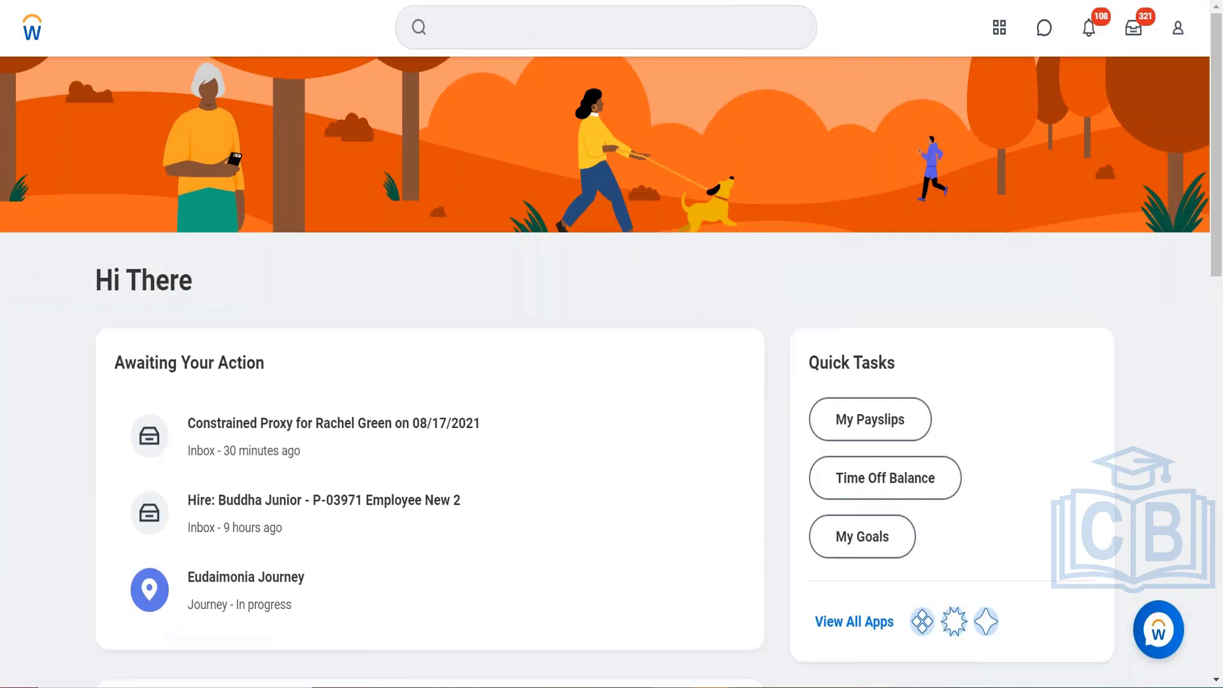
pyautogui.click(514, 32)
pyautogui.write('be')
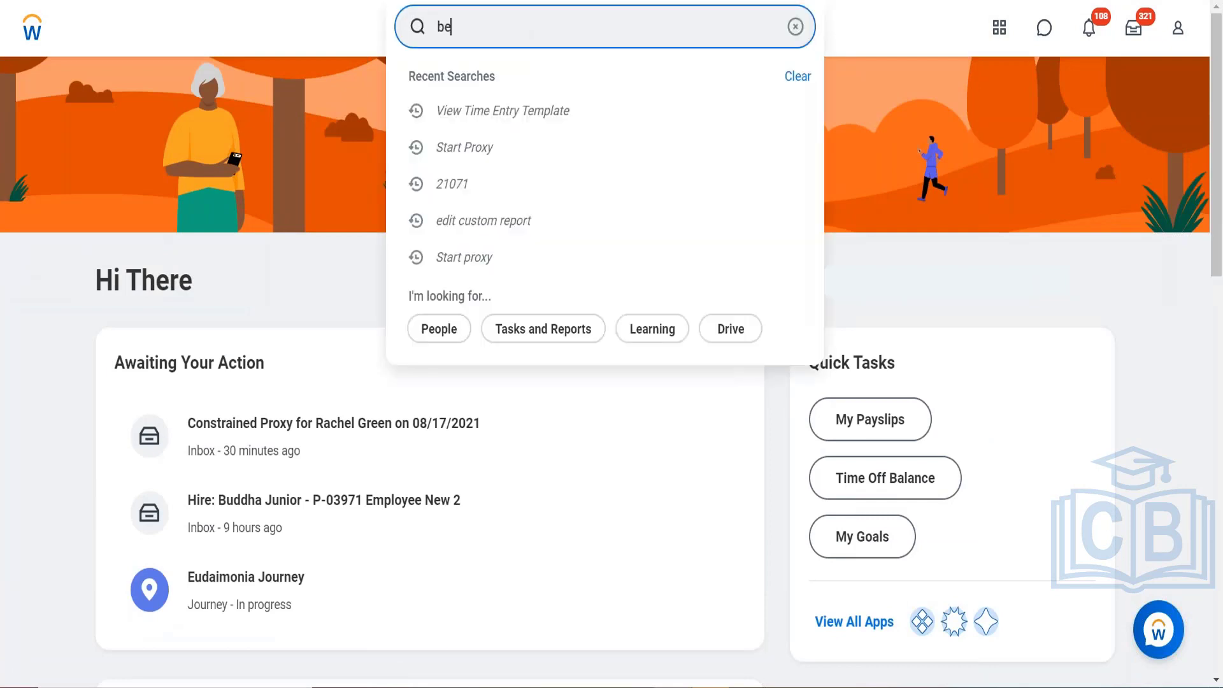
pyautogui.write('ti l')
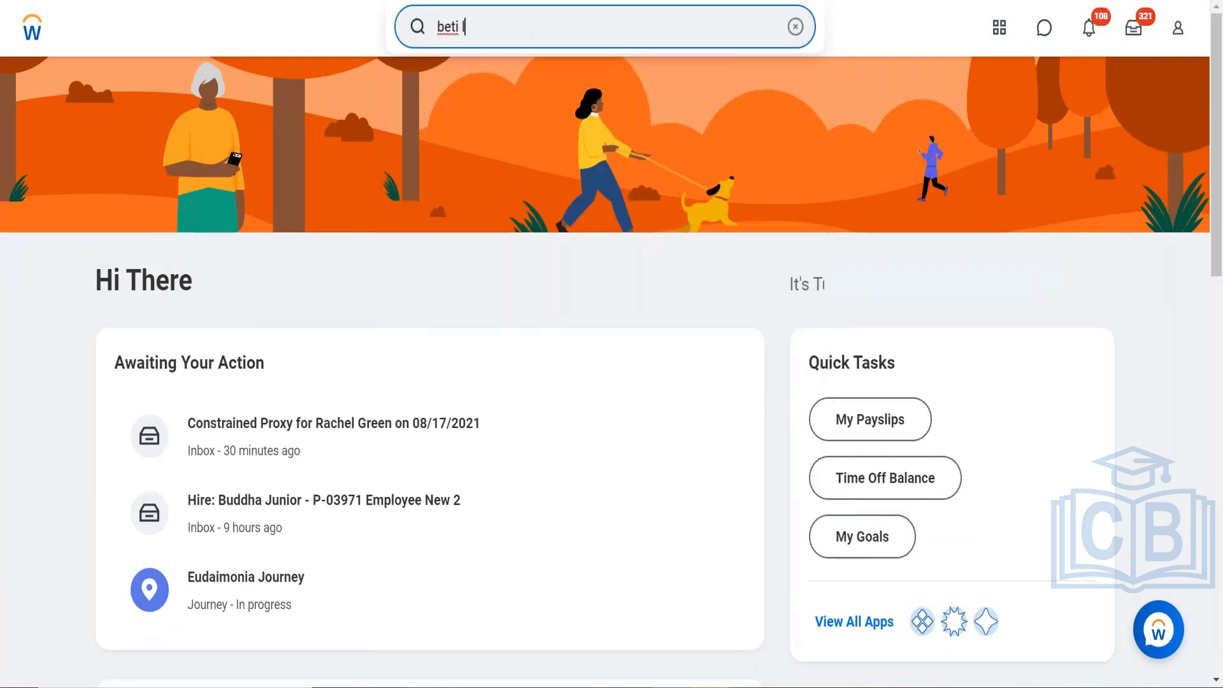
pyautogui.press('Return')
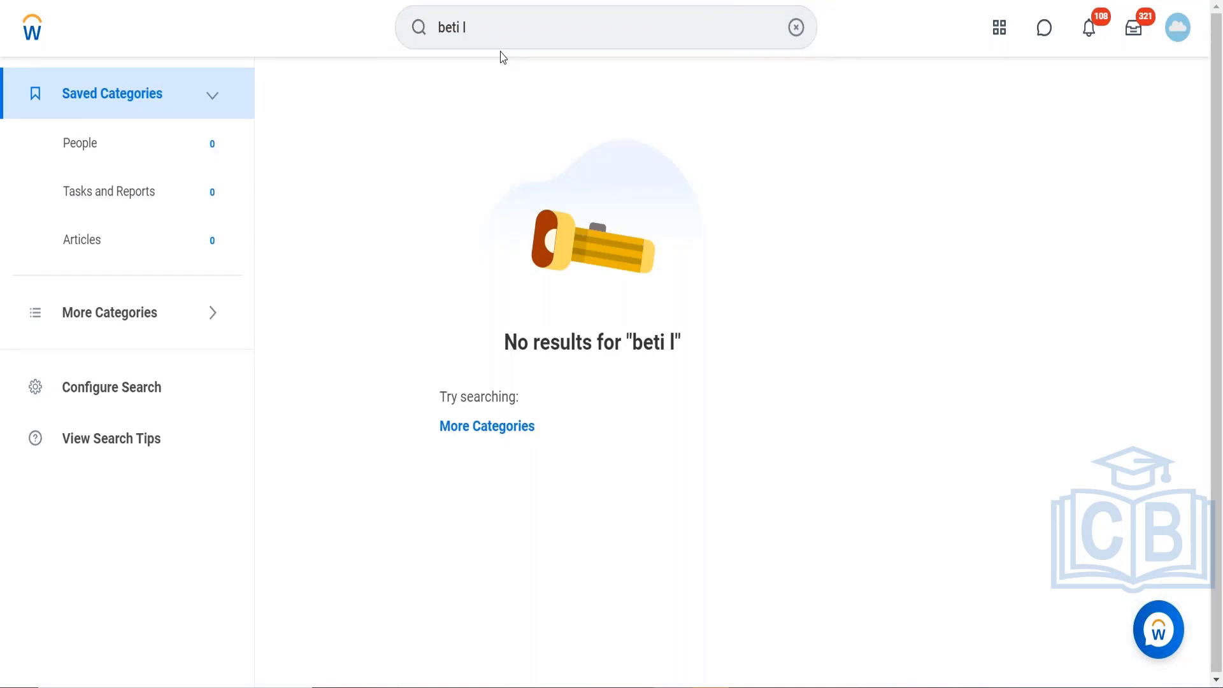
pyautogui.doubleClick(486, 35)
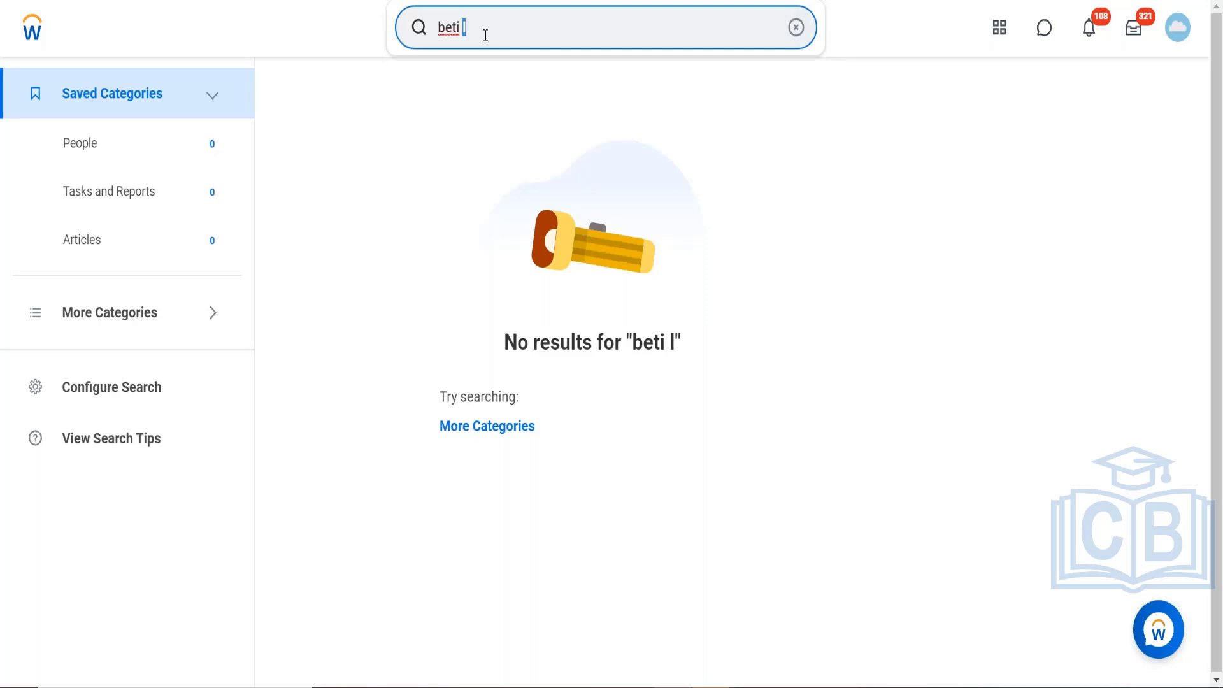
pyautogui.write('lie')
pyautogui.press('Return')
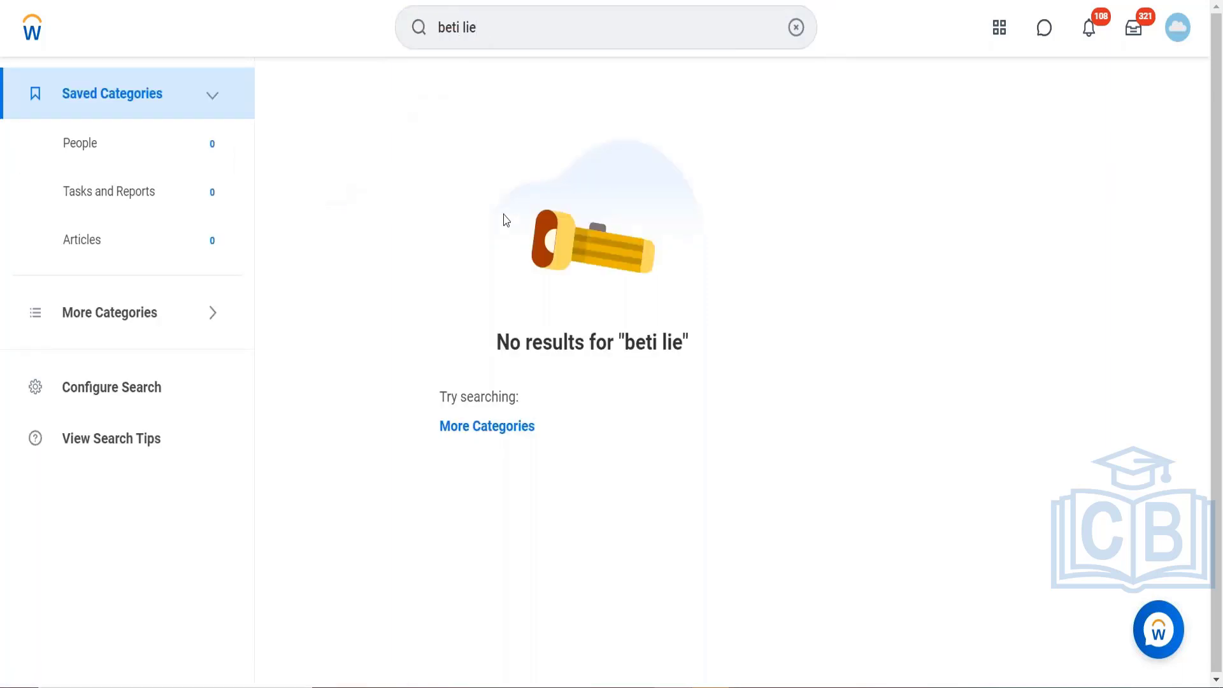
# - Search for "start proxy" and open the Start Proxy task
pyautogui.click(495, 30)
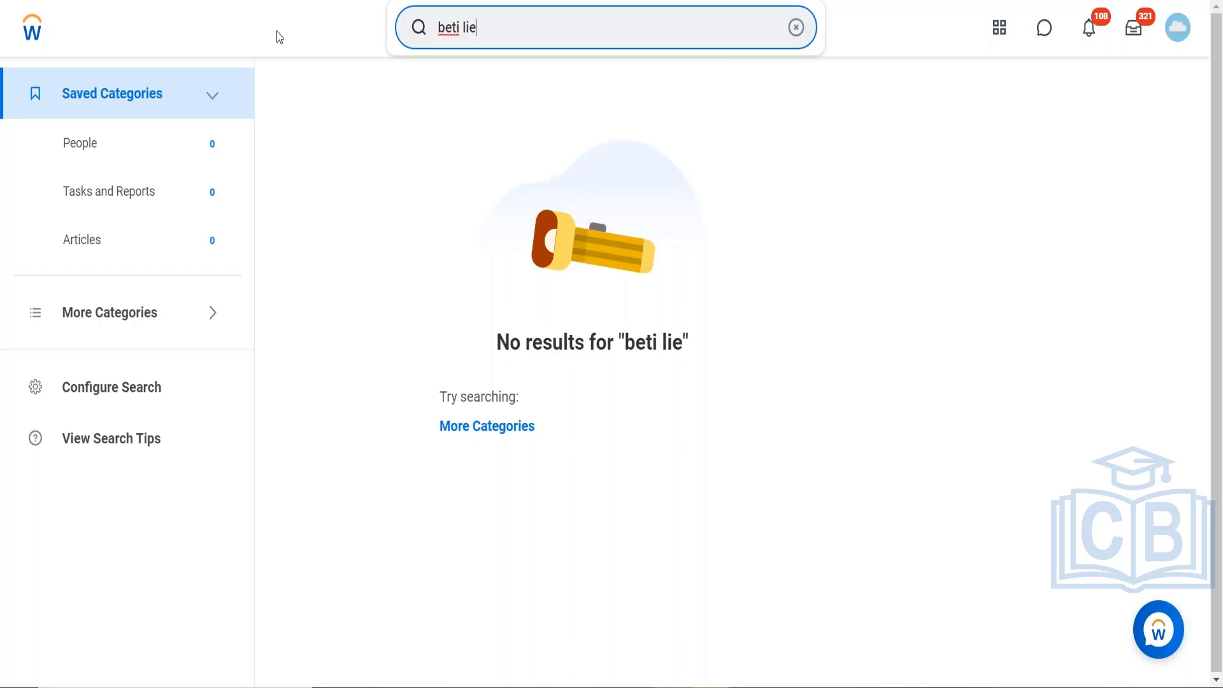
pyautogui.hotkey('ctrl', 'a')
pyautogui.write('start porxy')
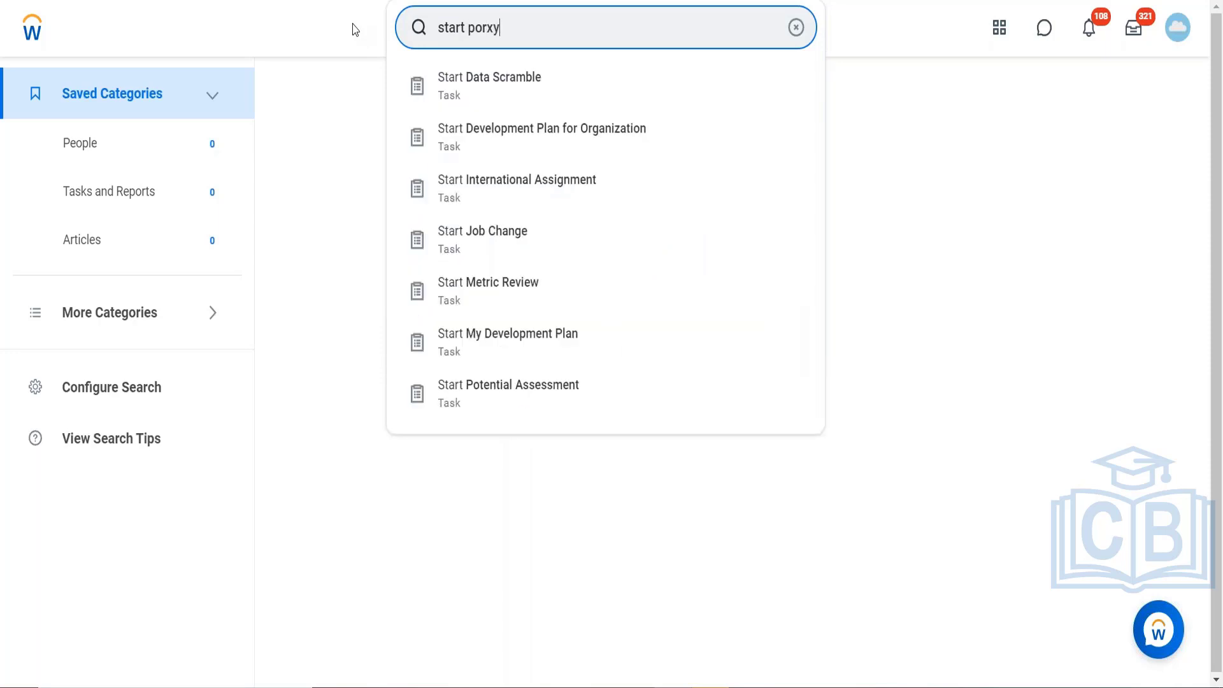
pyautogui.press('Return')
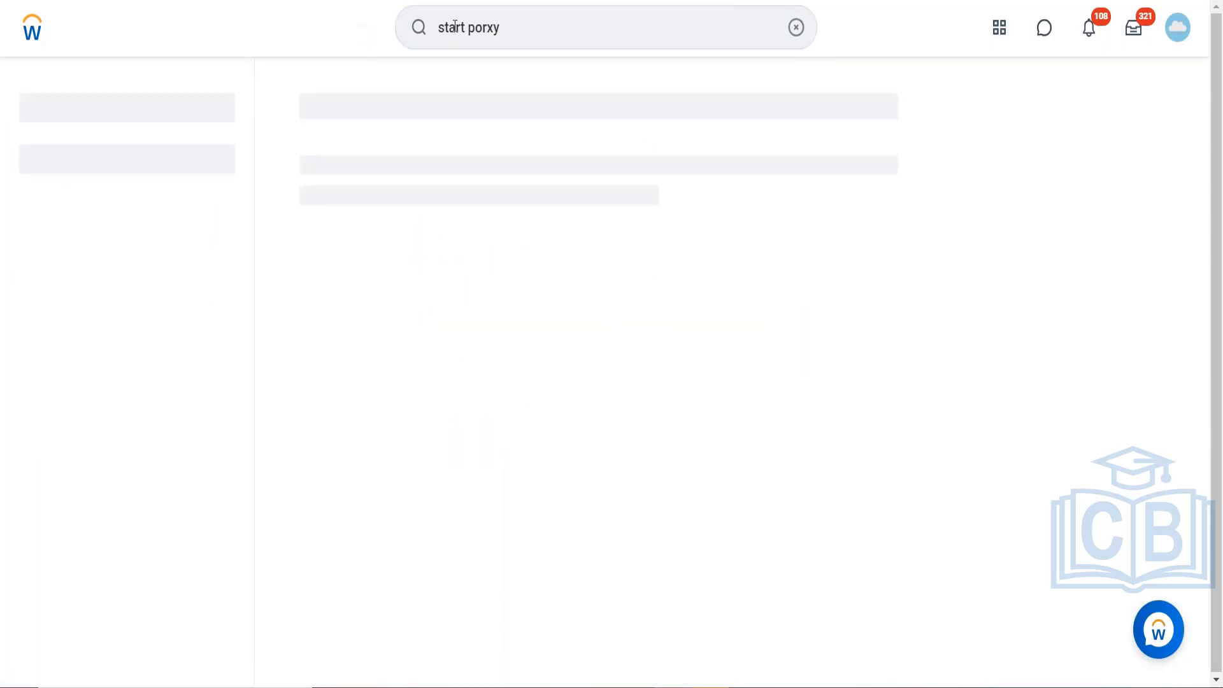
pyautogui.click(516, 35)
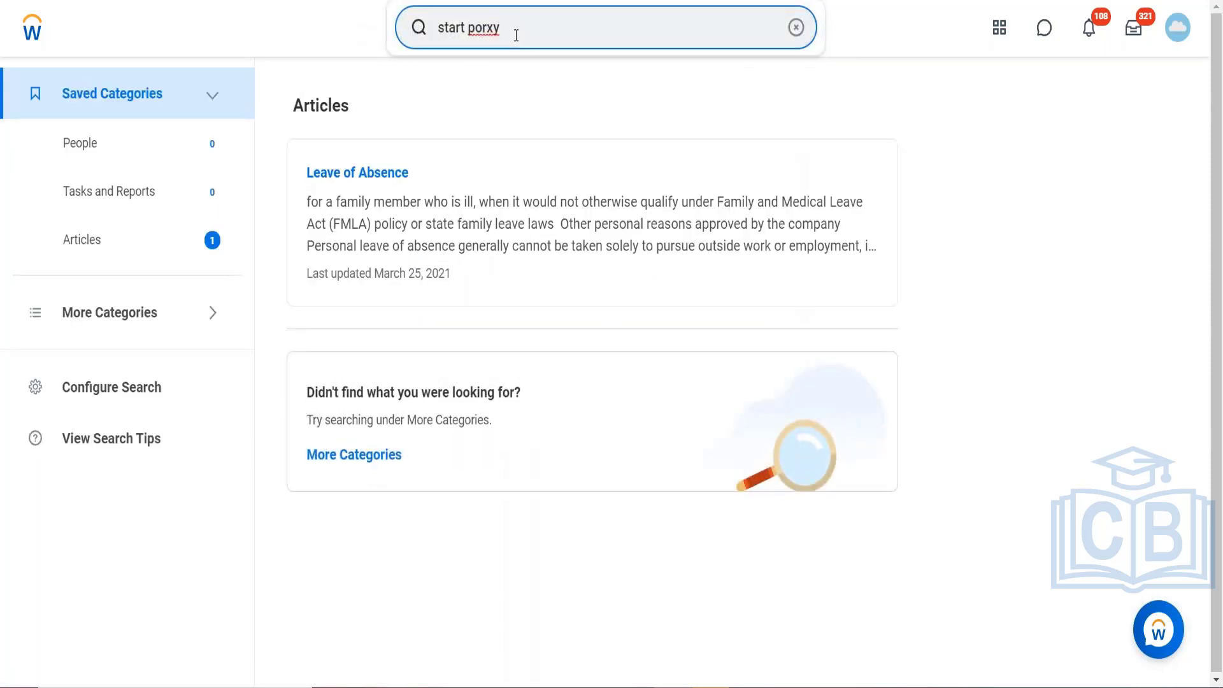
pyautogui.press('BackSpace')
pyautogui.press('BackSpace')
pyautogui.press('BackSpace')
pyautogui.write('roxy')
pyautogui.press('Return')
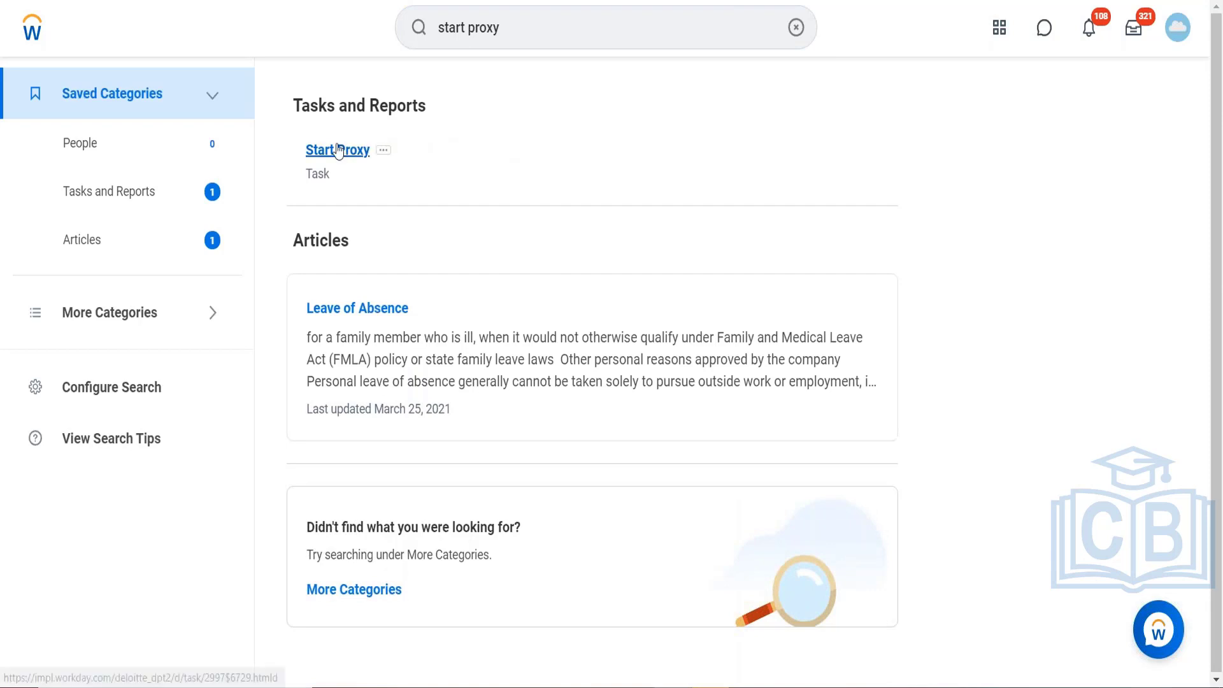
pyautogui.click(338, 151)
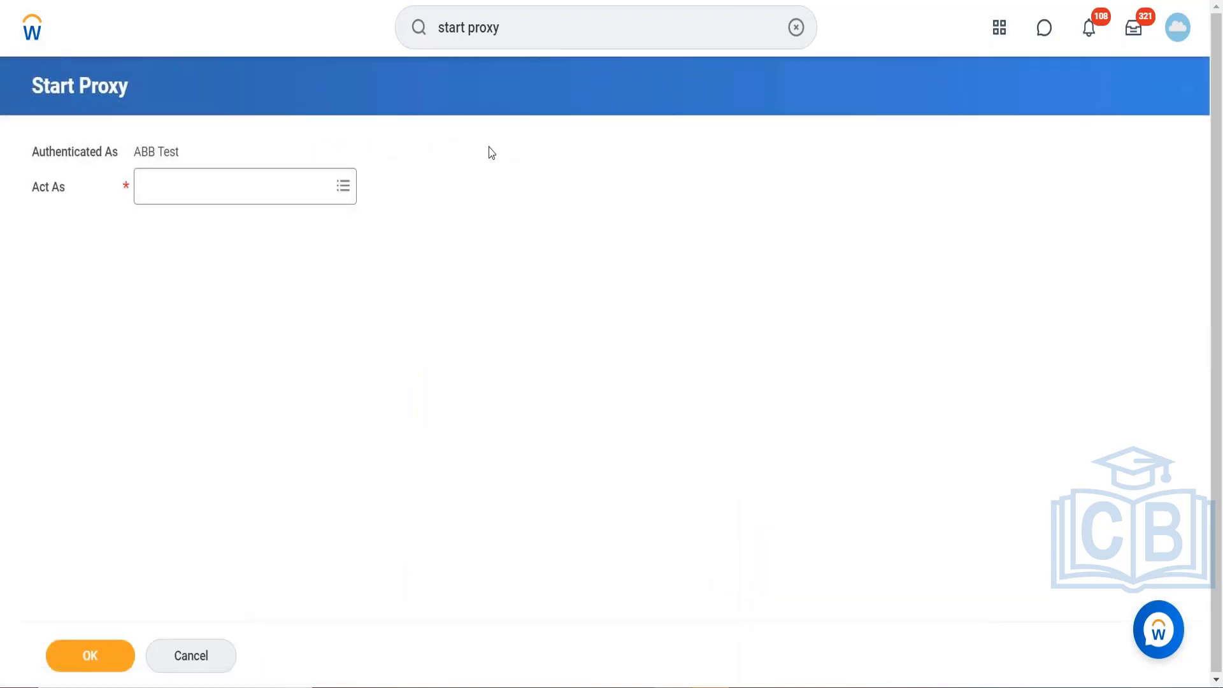
# - Choose the Chief Human Resources Officer as the worker to act as and start the proxy session
pyautogui.click(270, 197)
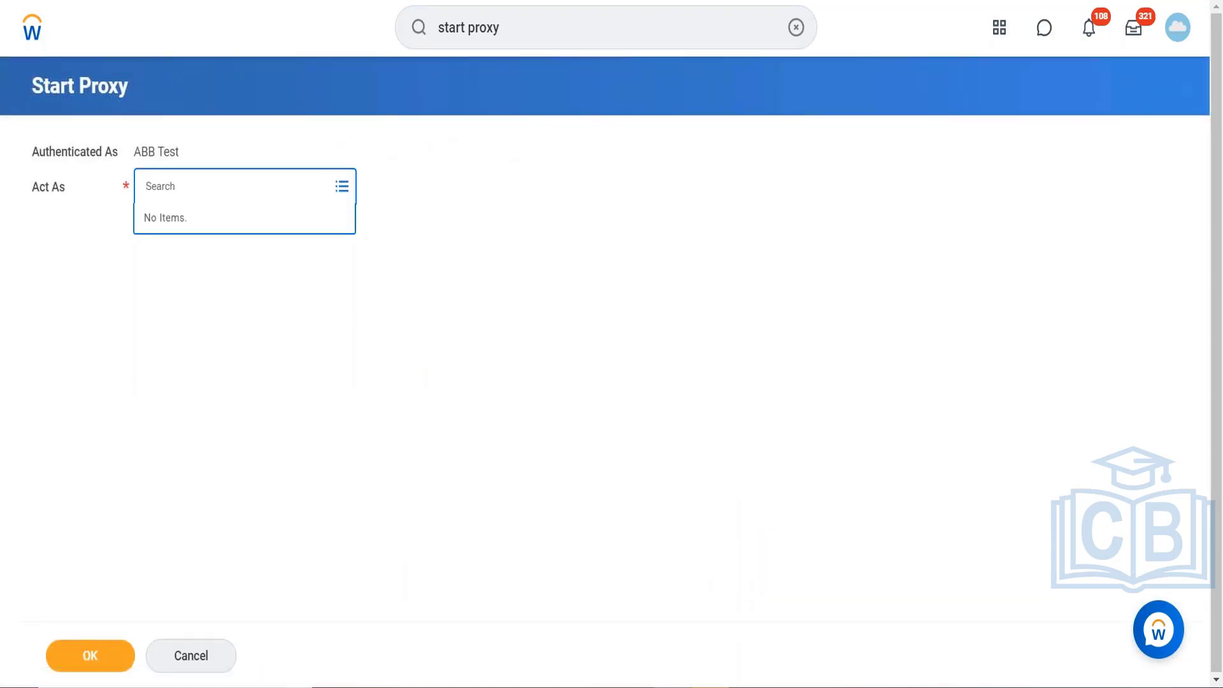
pyautogui.write('joy')
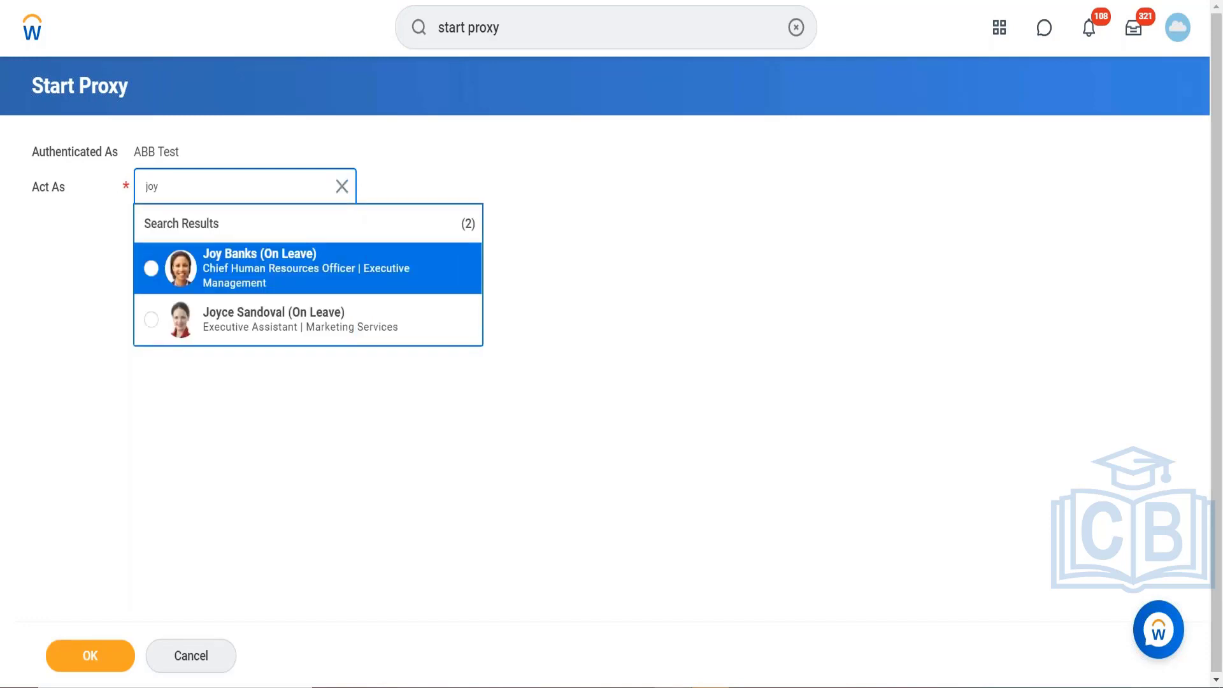
pyautogui.click(232, 273)
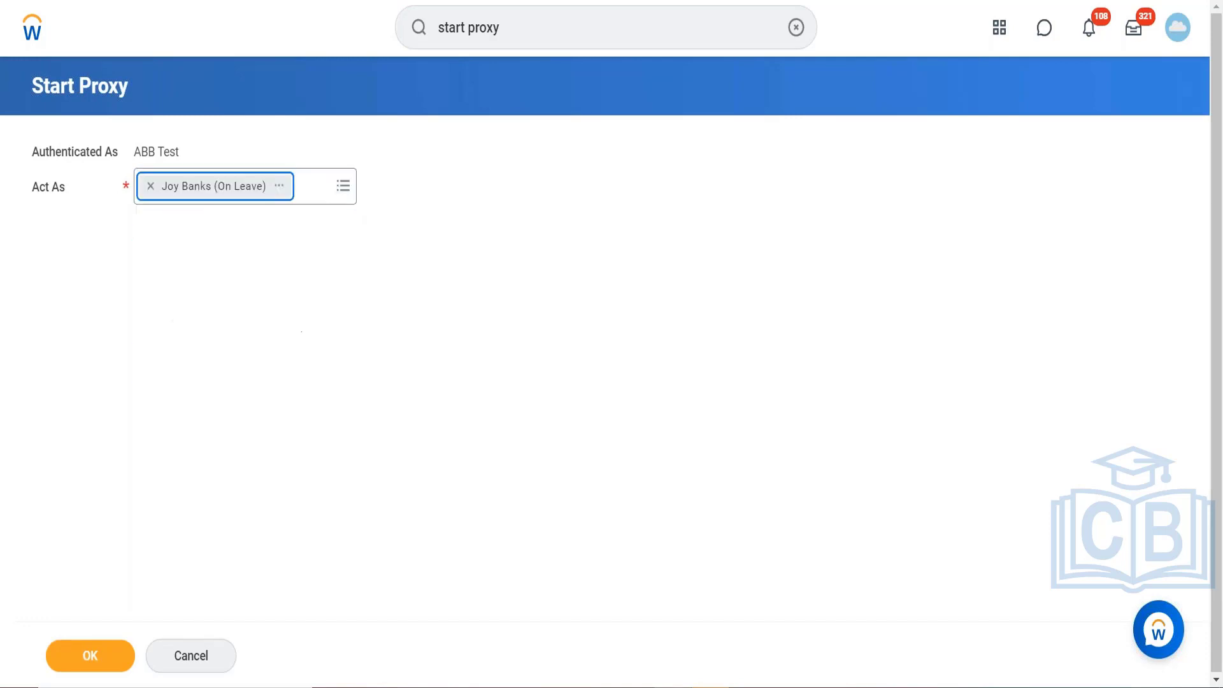
pyautogui.click(88, 658)
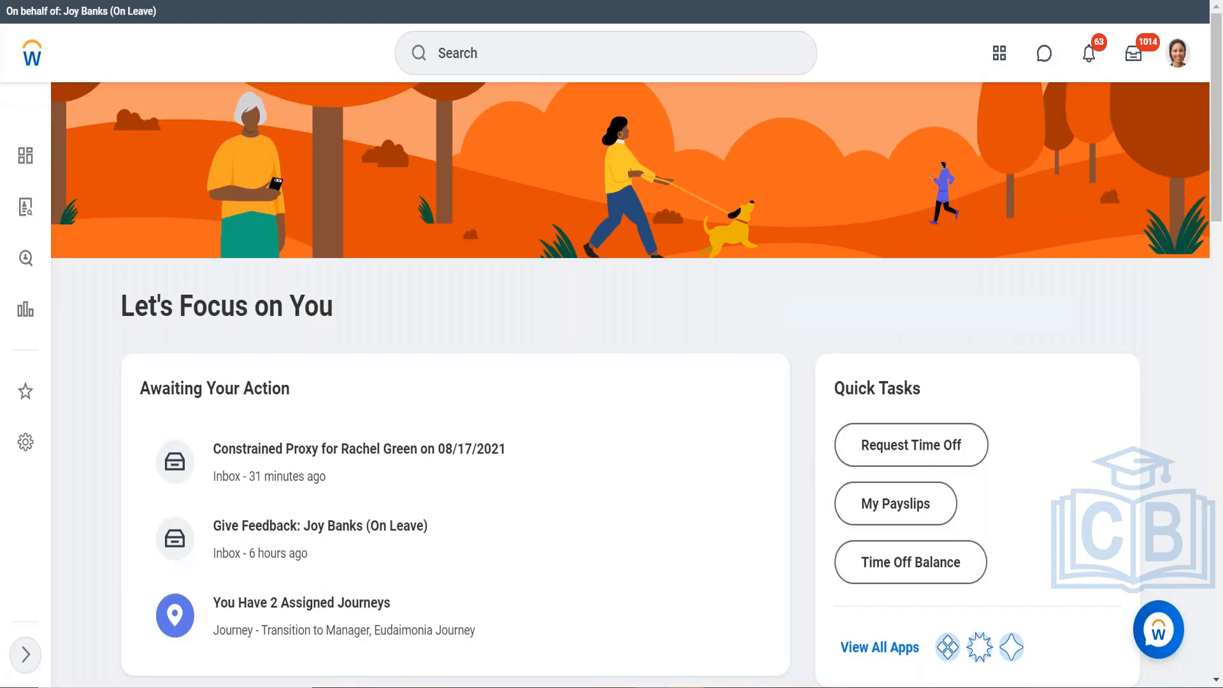
pyautogui.click(962, 687)
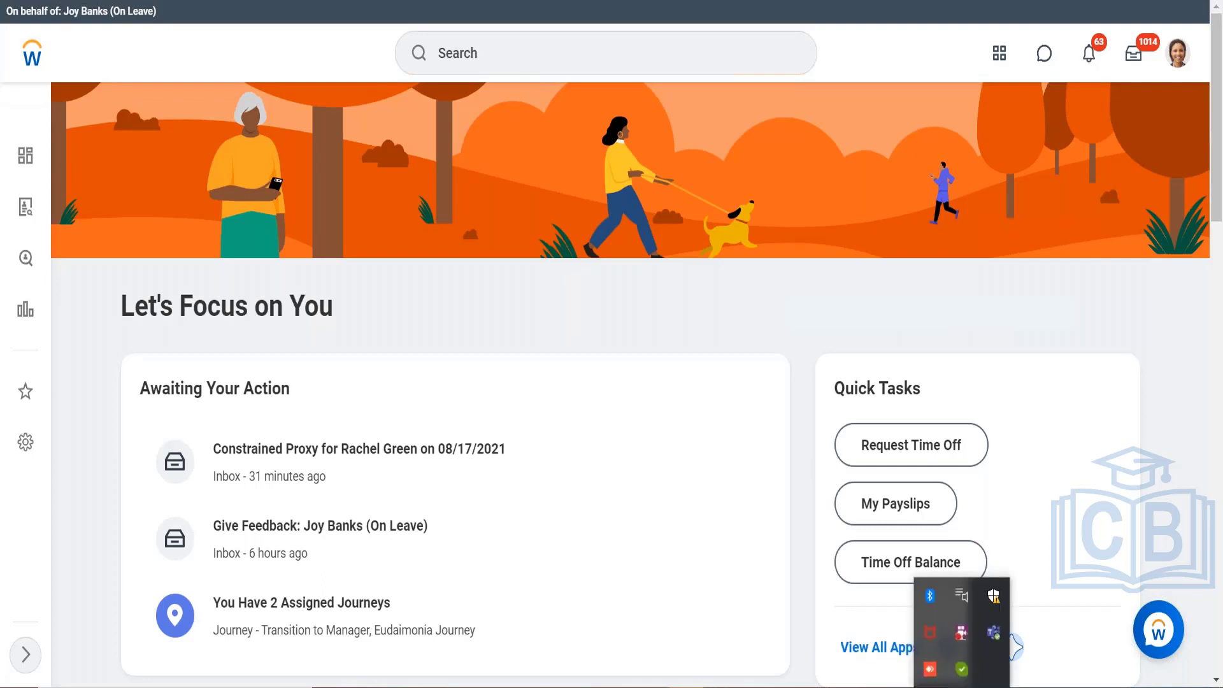
pyautogui.click(674, 448)
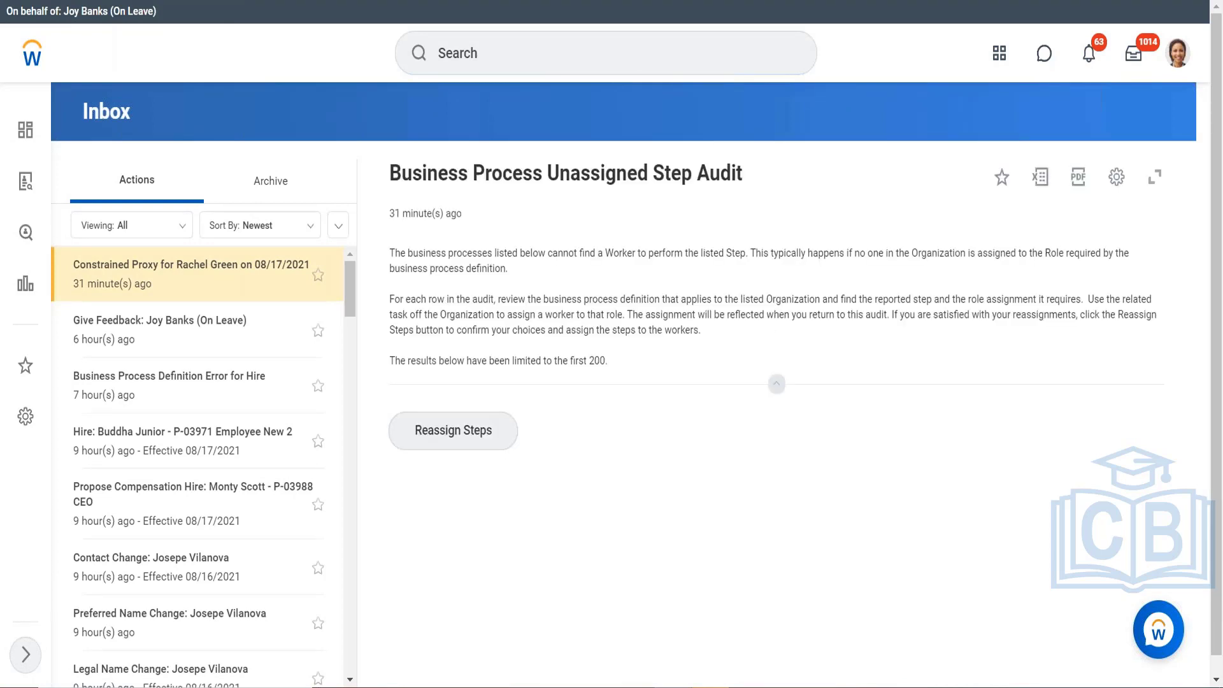
pyautogui.click(476, 67)
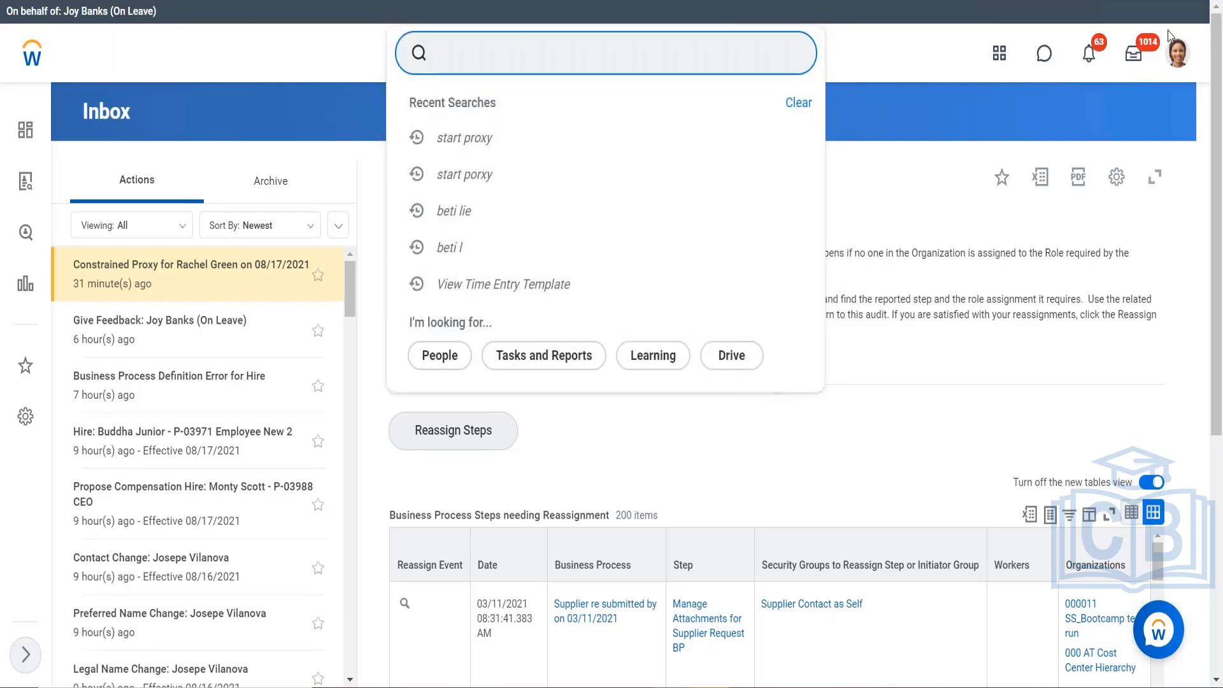
# - Open the proxied worker's own profile and look through its related actions down to Time and Leave
pyautogui.click(1177, 53)
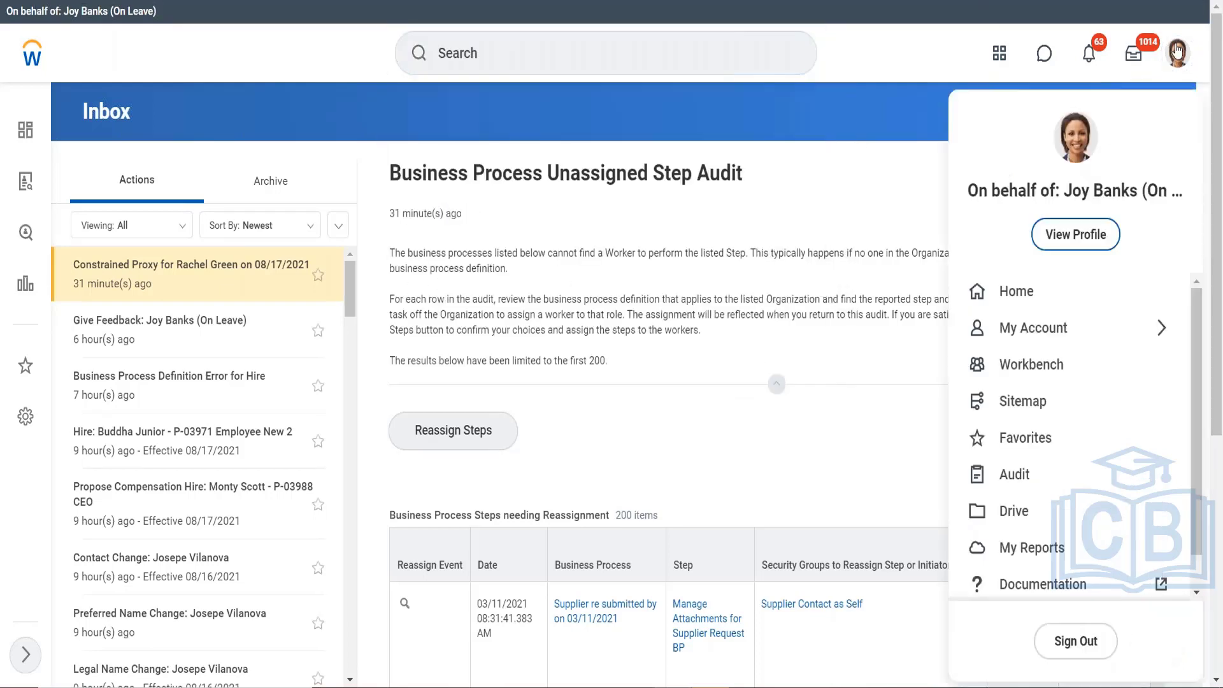
pyautogui.click(1075, 235)
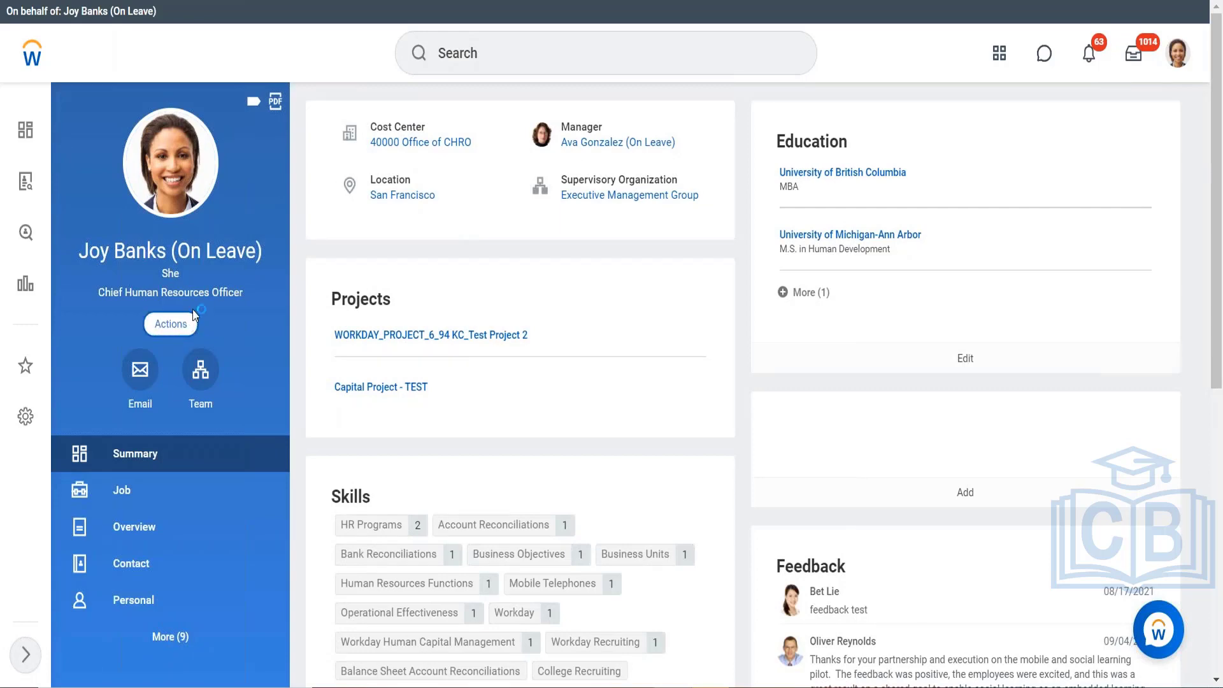
pyautogui.click(170, 326)
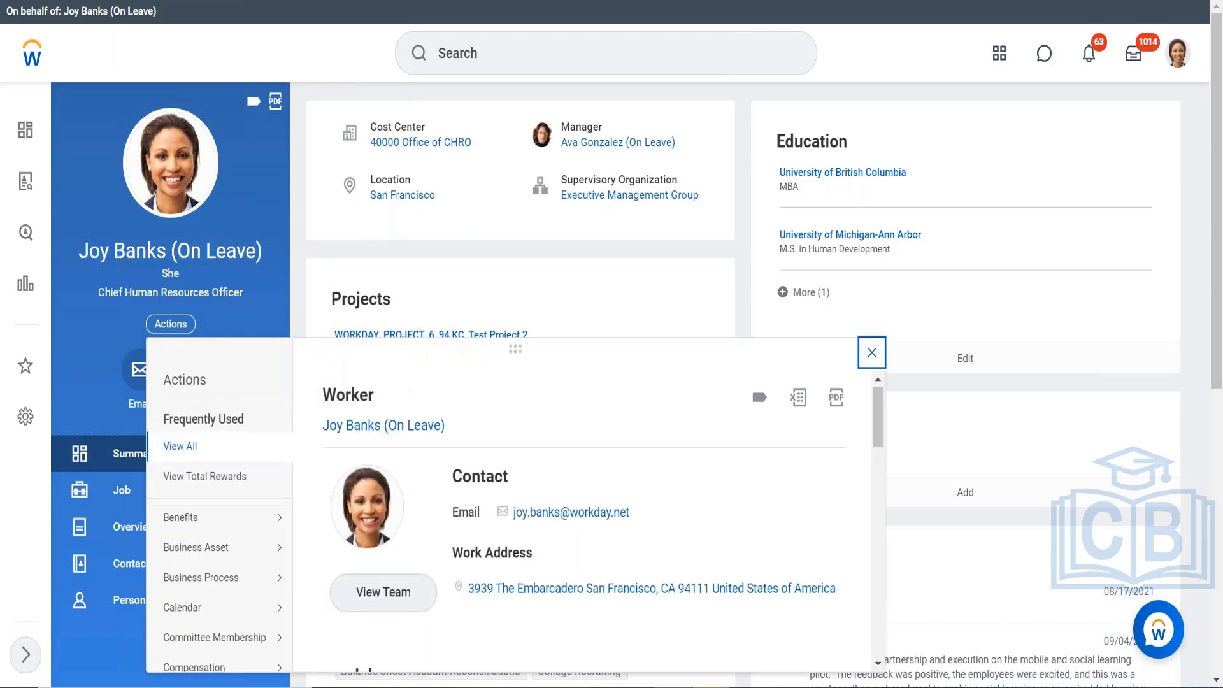
pyautogui.scroll(-3, 187, 417)
pyautogui.moveTo(191, 430)
pyautogui.scroll(-3, 191, 430)
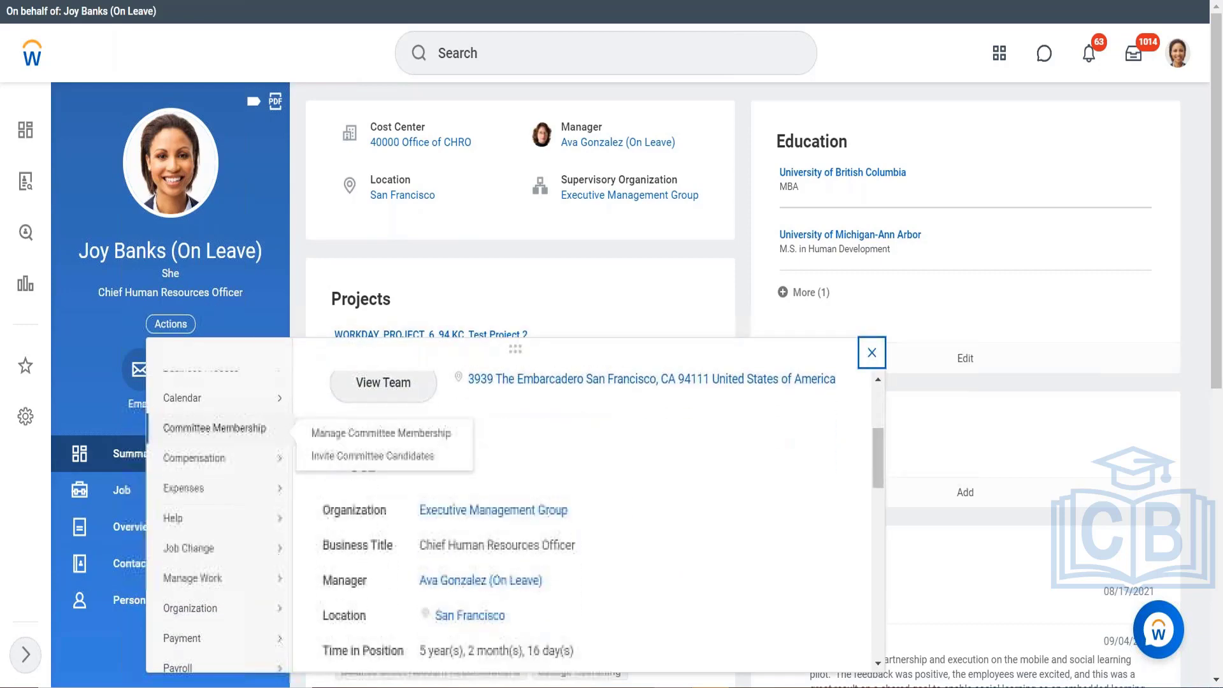
pyautogui.scroll(-5, 191, 430)
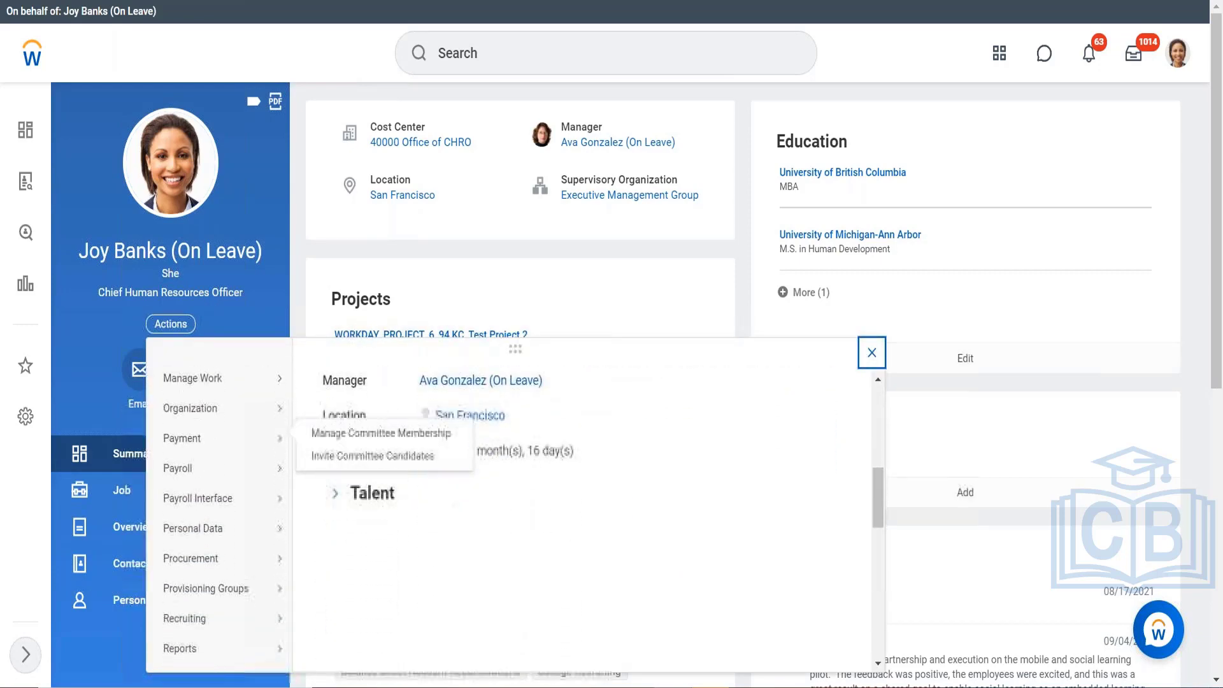
pyautogui.scroll(-2, 191, 430)
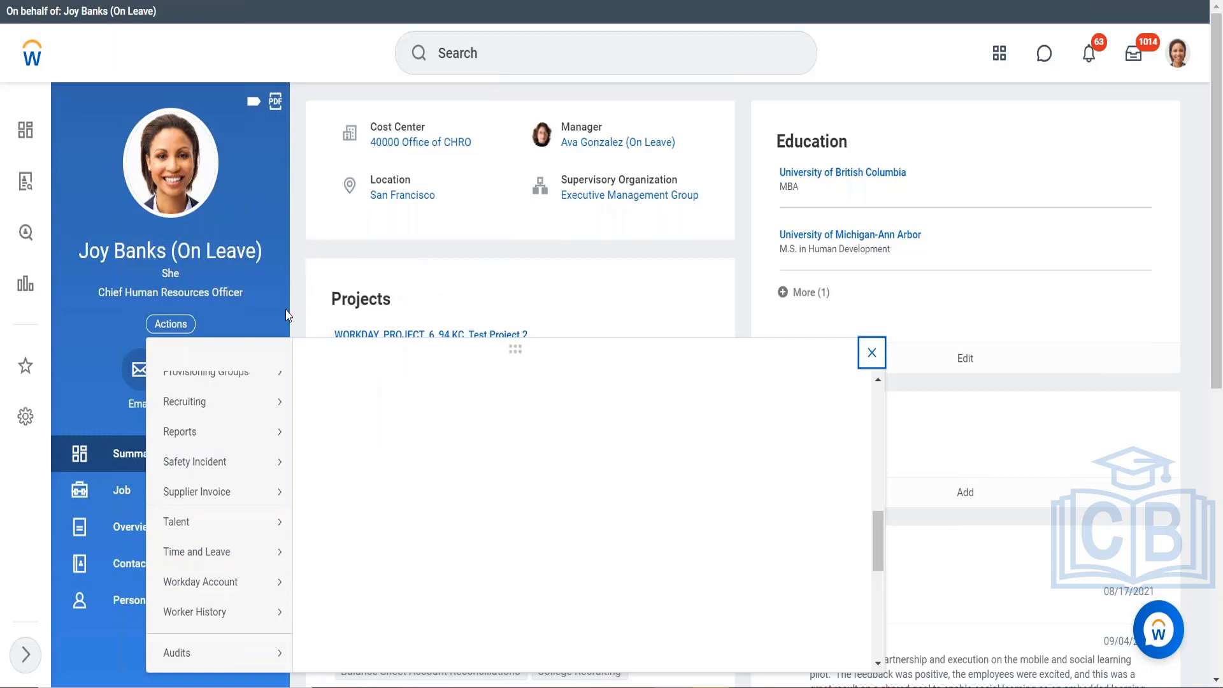
pyautogui.moveTo(207, 556)
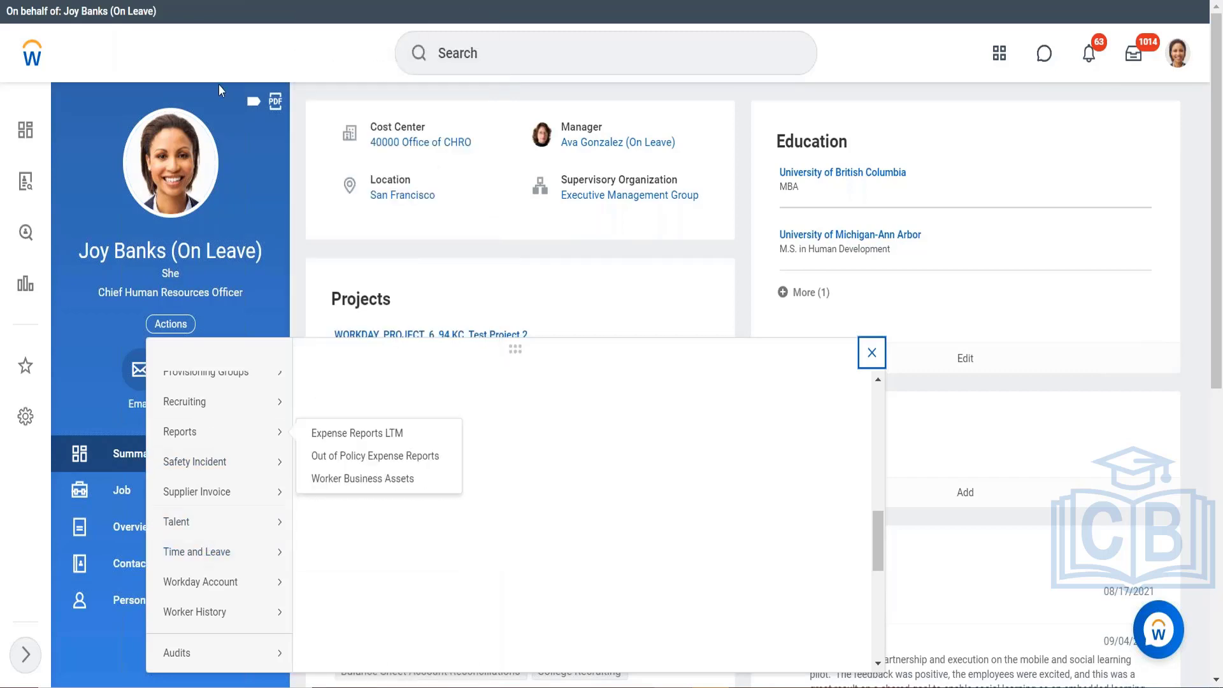
pyautogui.click(510, 51)
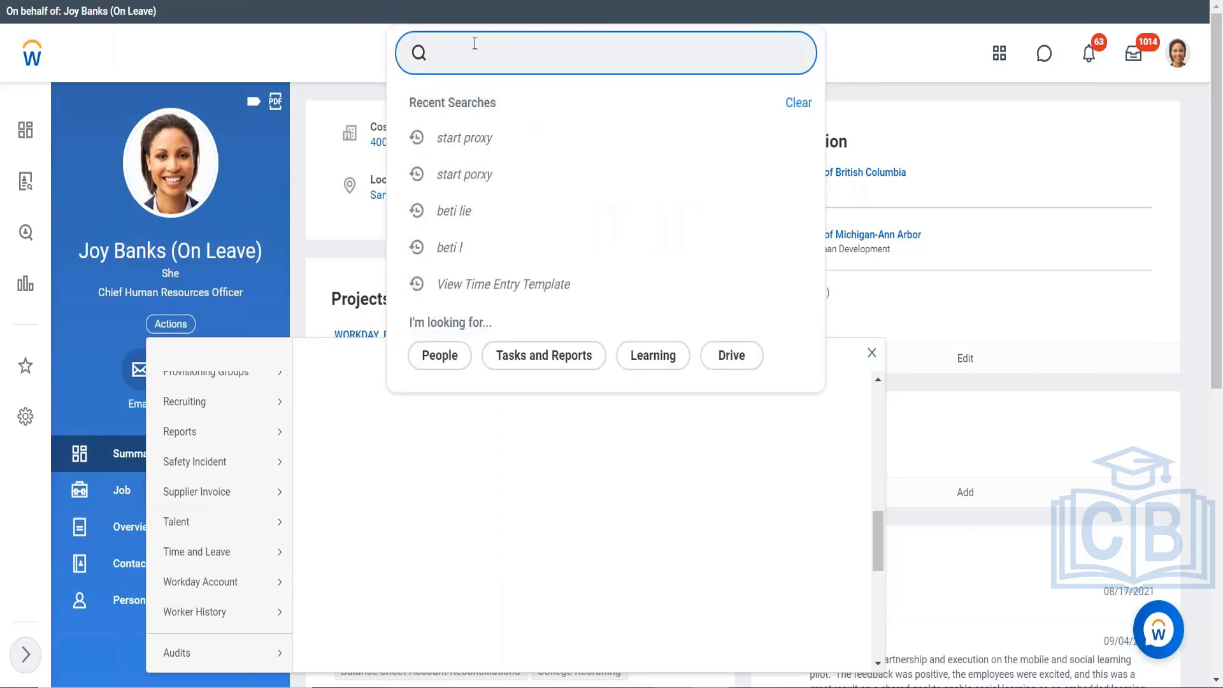
pyautogui.write('Beti')
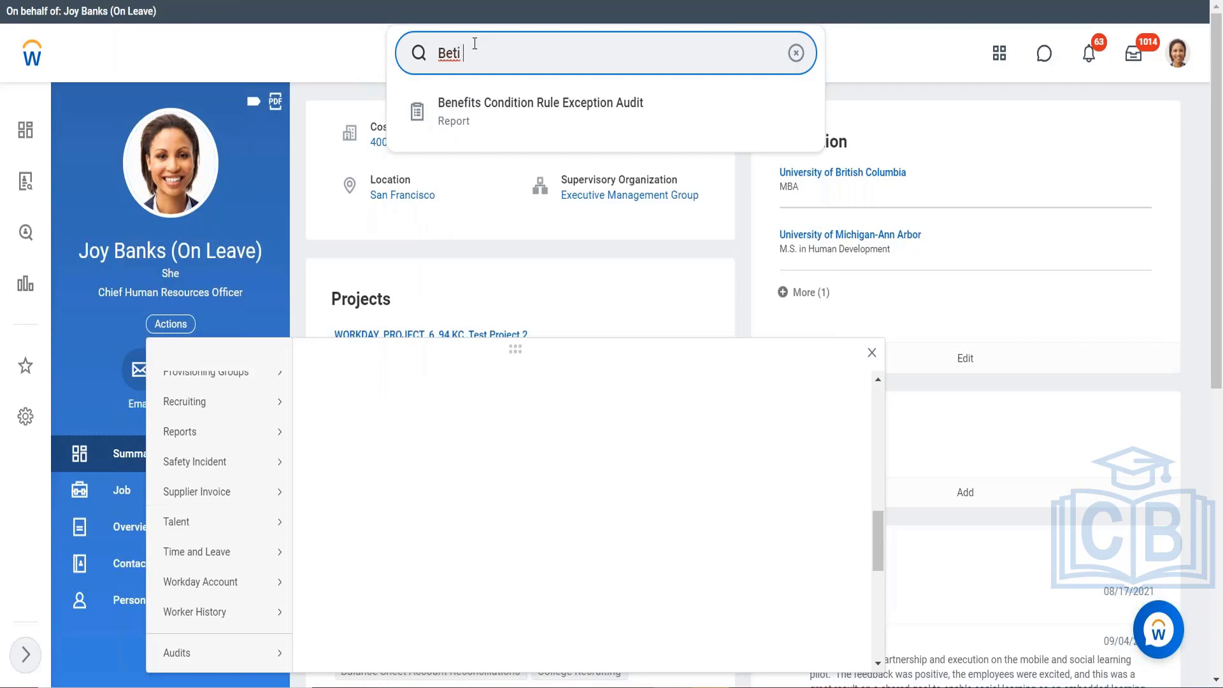
pyautogui.press('BackSpace')
pyautogui.press('BackSpace')
pyautogui.press('BackSpace')
pyautogui.press('BackSpace')
pyautogui.press('BackSpace')
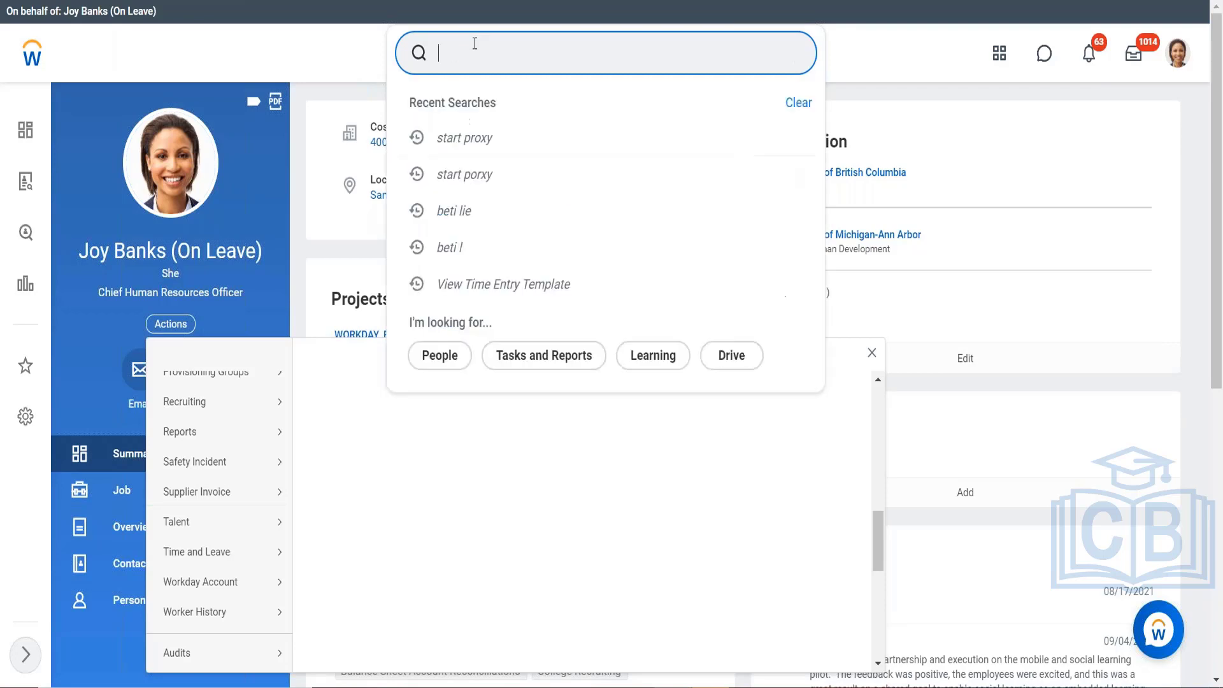
# - Search by name for the Senior Customer Services Representative in Munich, then open the worker's profile and its related actions
pyautogui.write('LOgan')
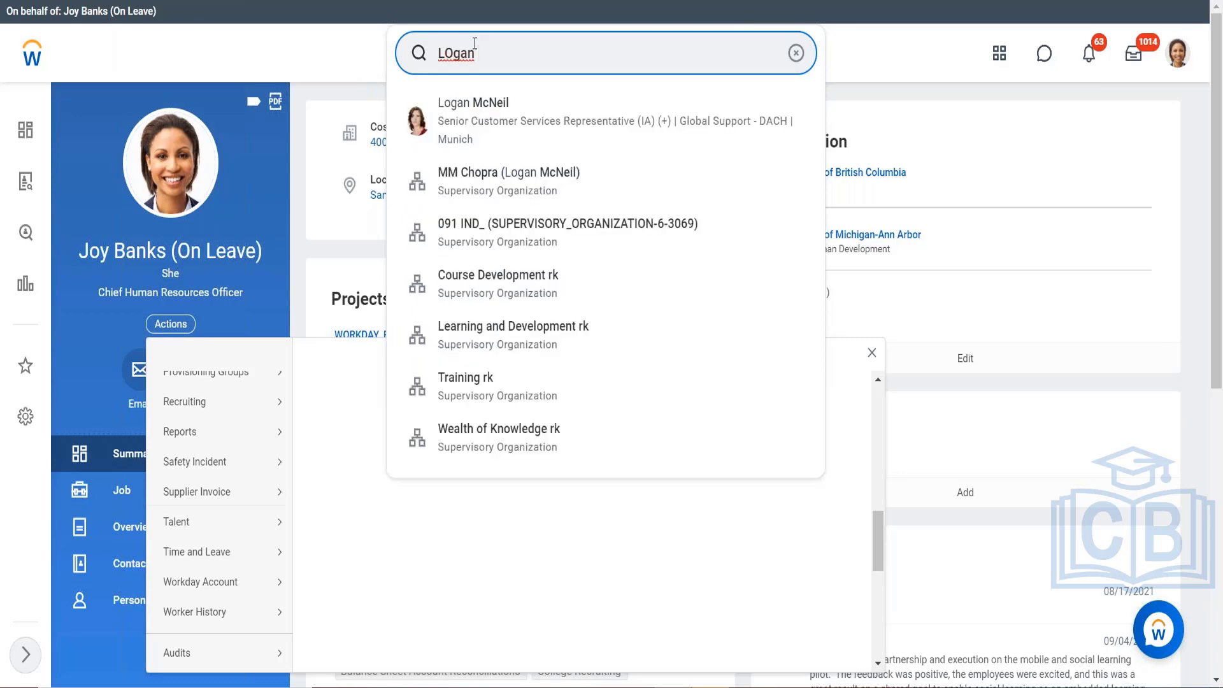
pyautogui.click(546, 127)
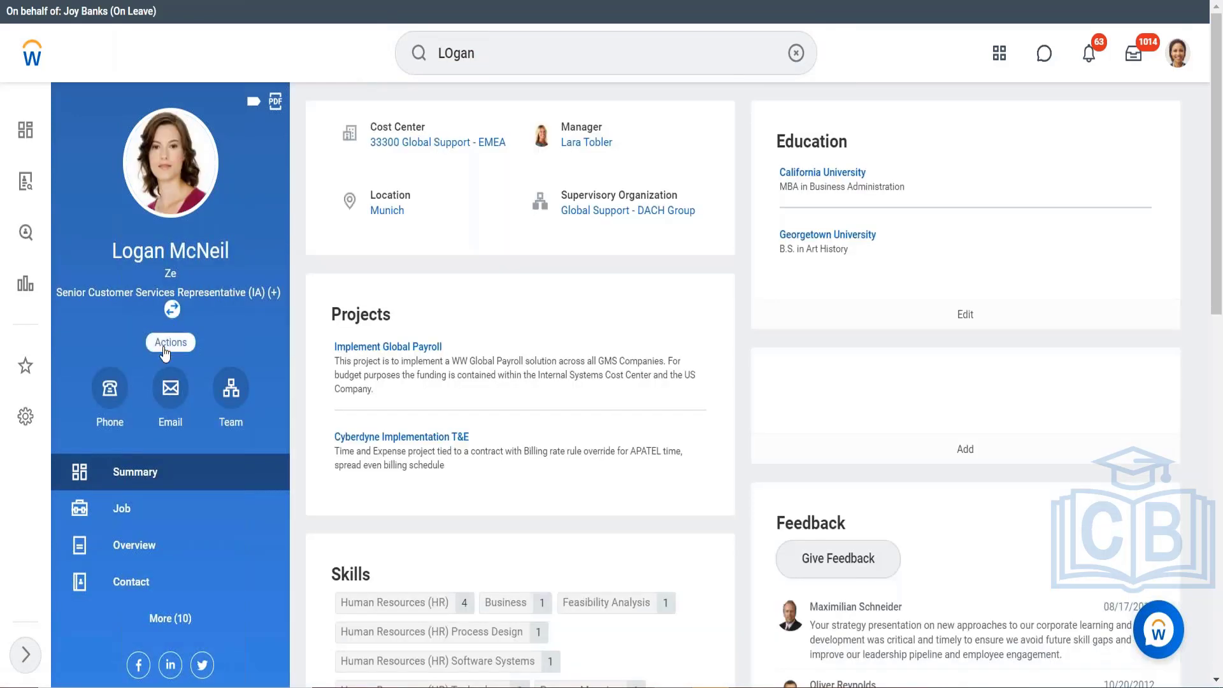
pyautogui.click(167, 343)
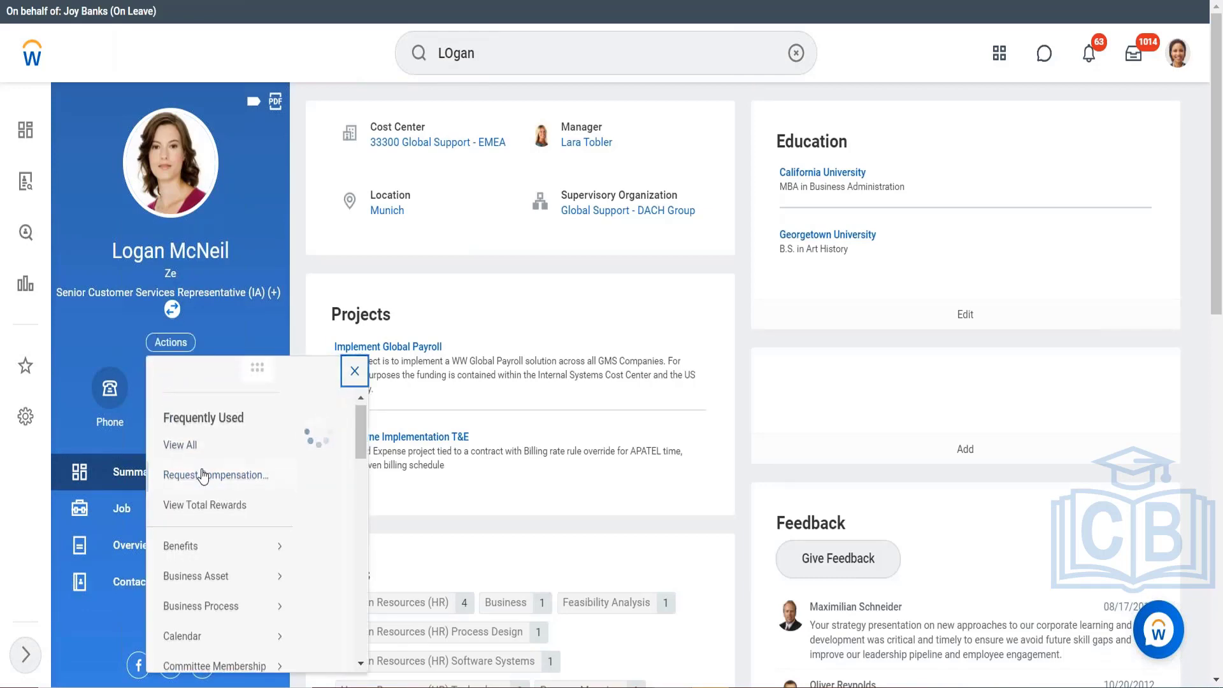
# - Start Enter Time from the worker's Time and Leave related actions and open the time calendar for 08/17/2021
pyautogui.scroll(-1, 203, 476)
pyautogui.scroll(-5, 203, 477)
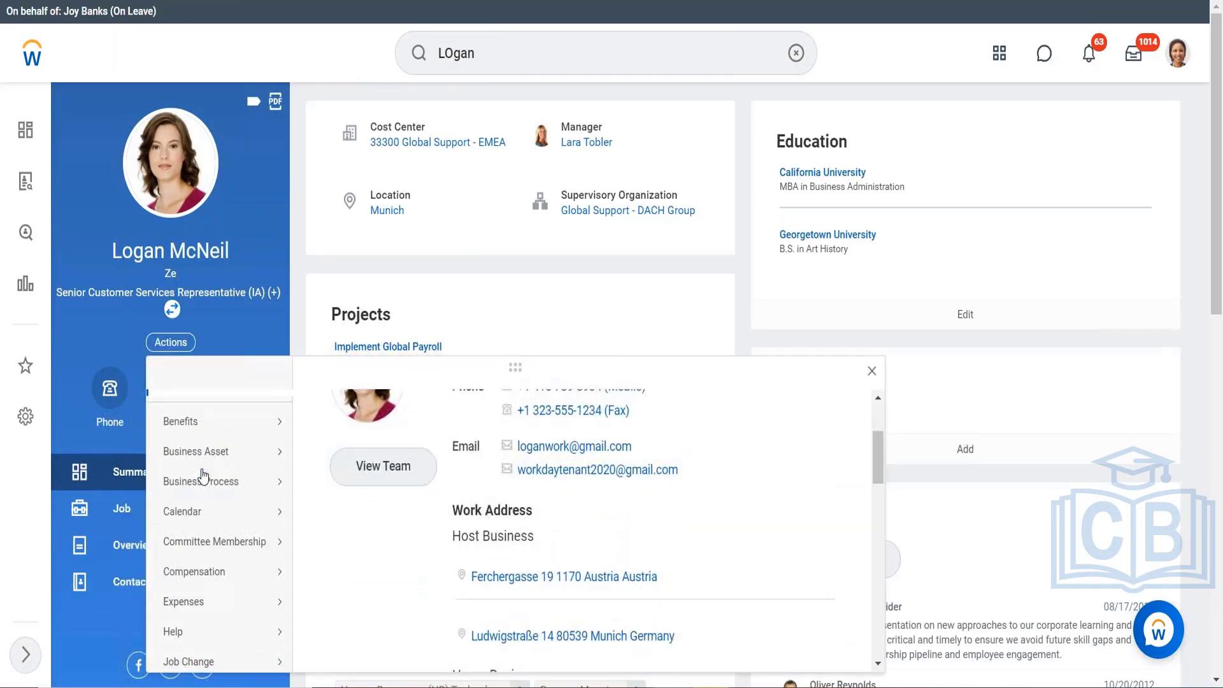
pyautogui.scroll(-5, 202, 477)
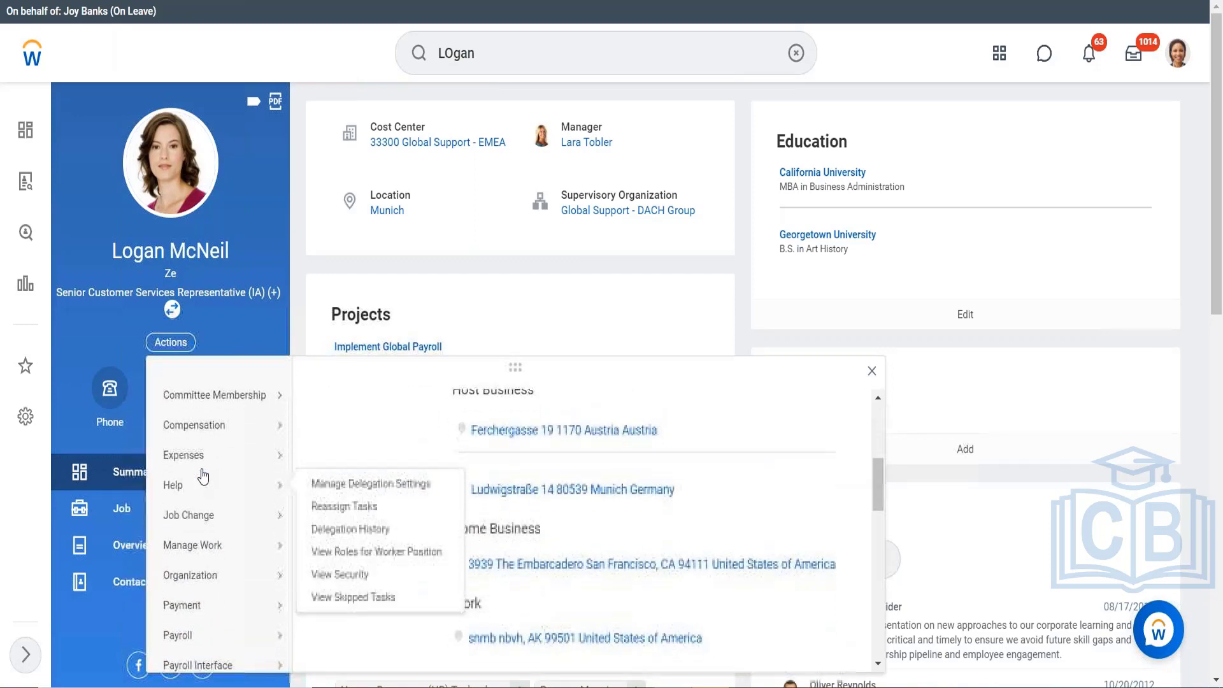
pyautogui.scroll(-5, 203, 476)
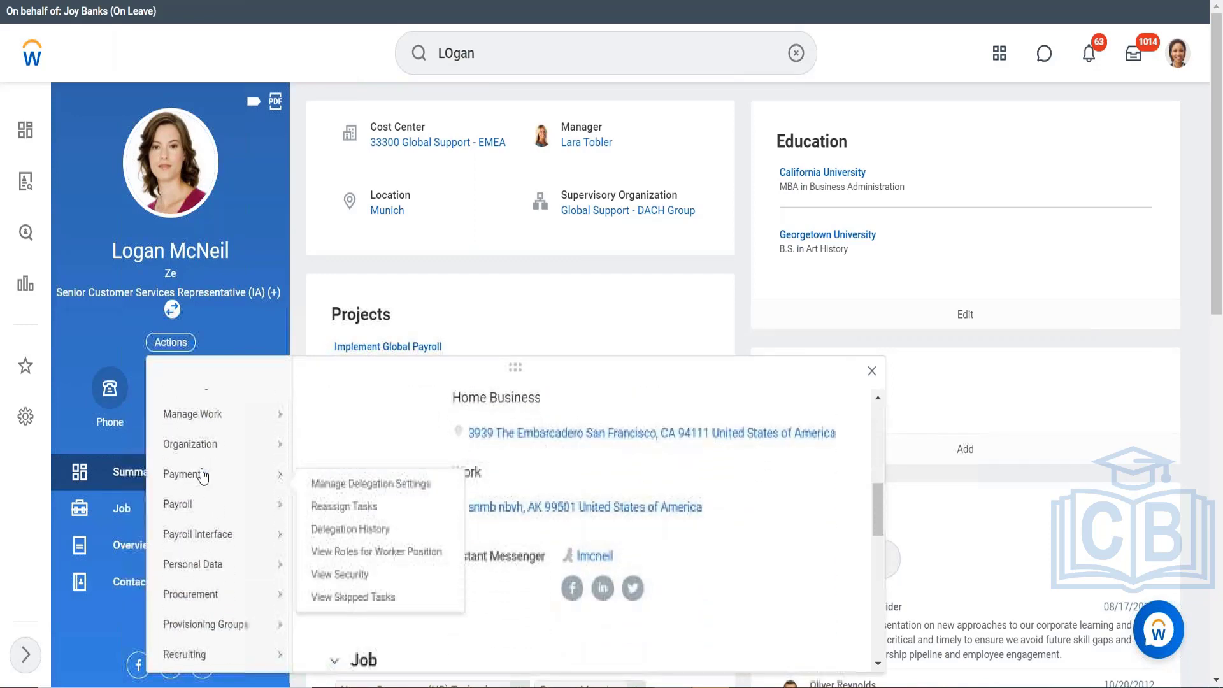
pyautogui.scroll(-1, 203, 476)
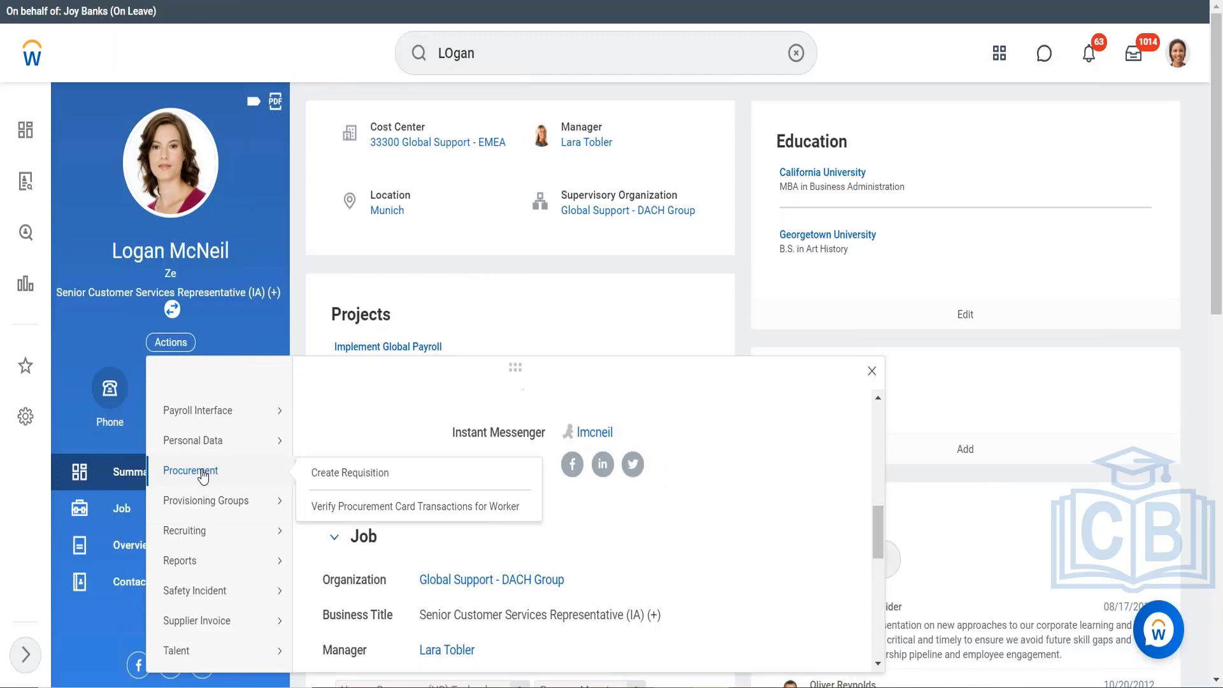
pyautogui.scroll(-3, 202, 477)
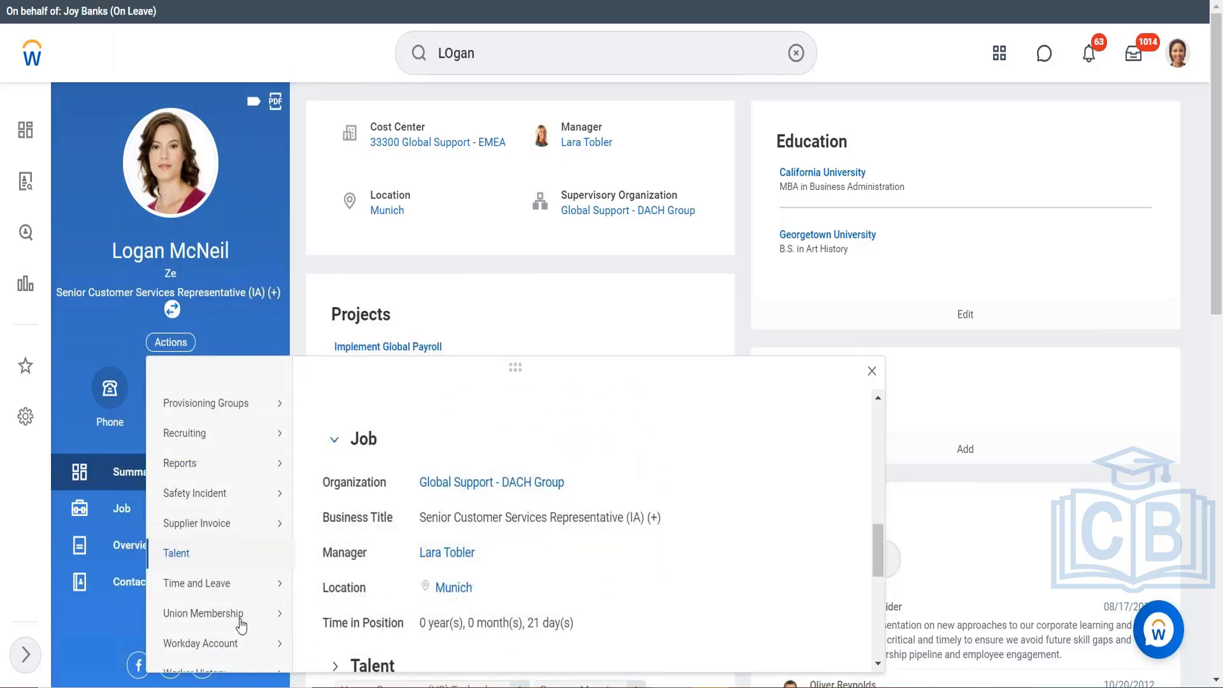
pyautogui.moveTo(240, 598)
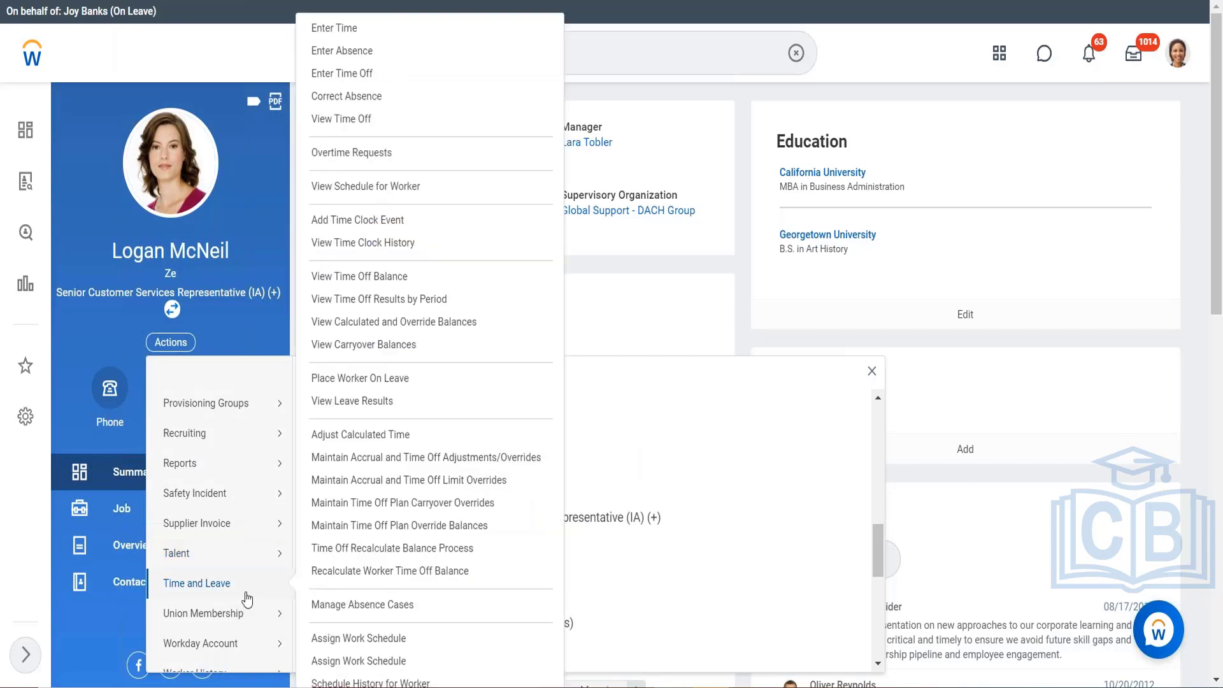
pyautogui.click(344, 29)
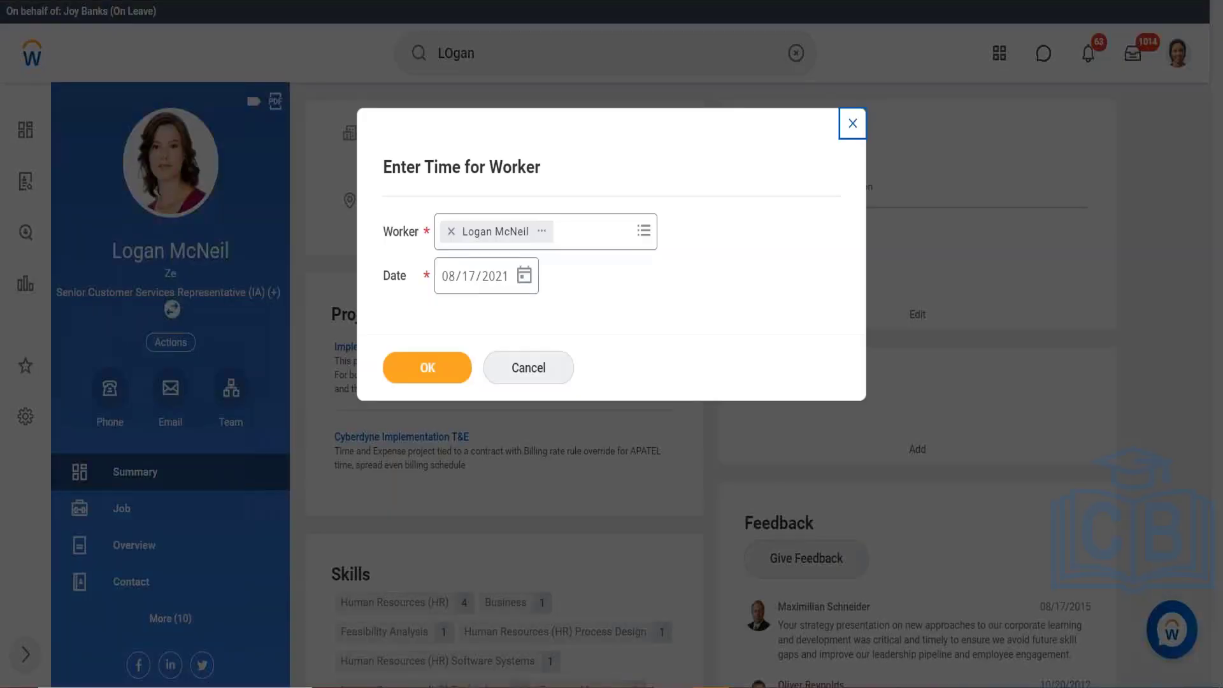
pyautogui.click(428, 368)
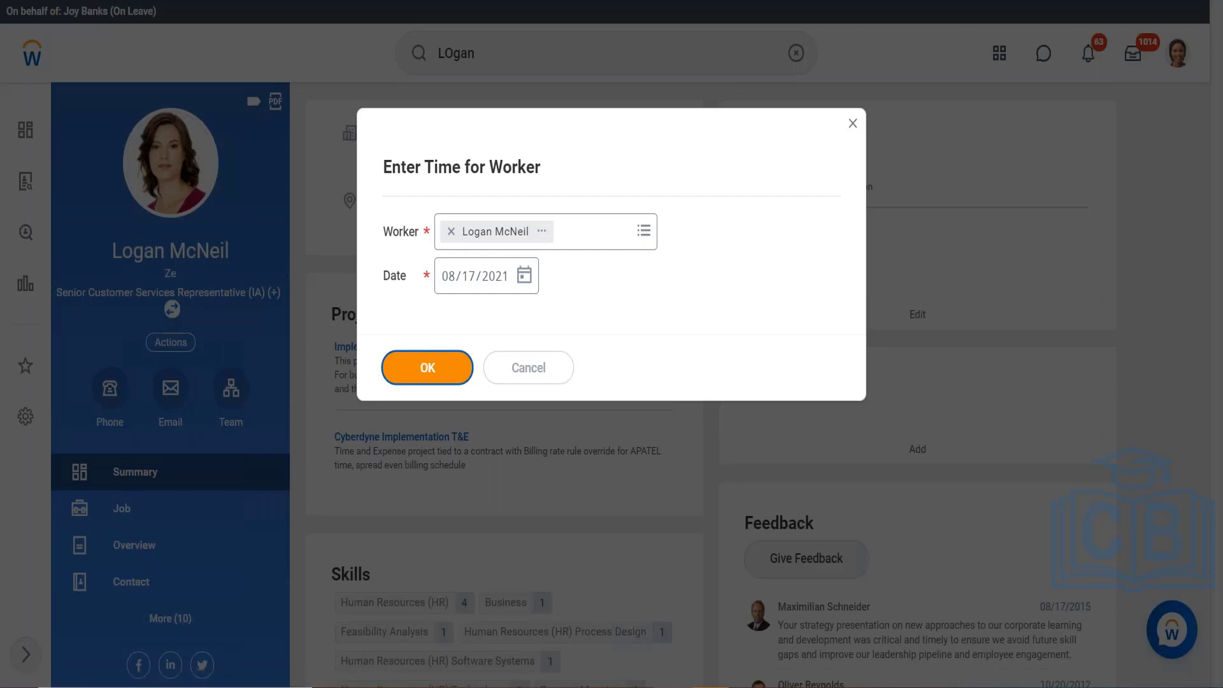
# - View the blank time entry form for Wednesday, 08/18/2021, and close it without entering anything
pyautogui.click(418, 372)
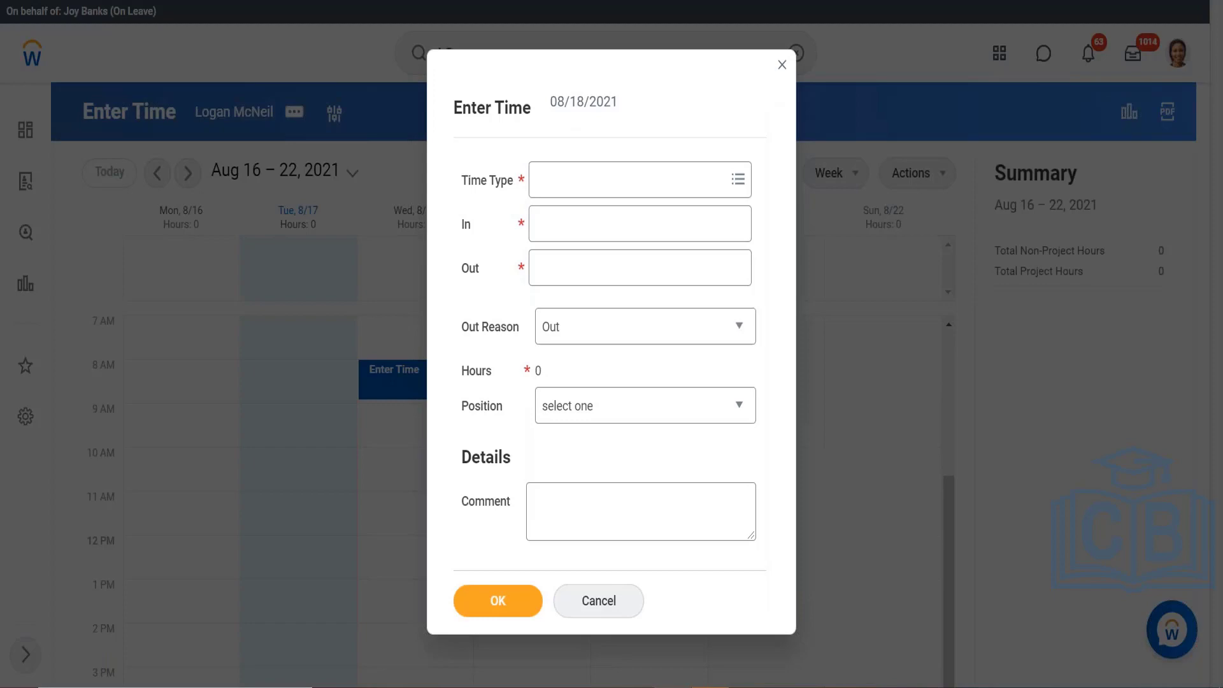
pyautogui.click(782, 65)
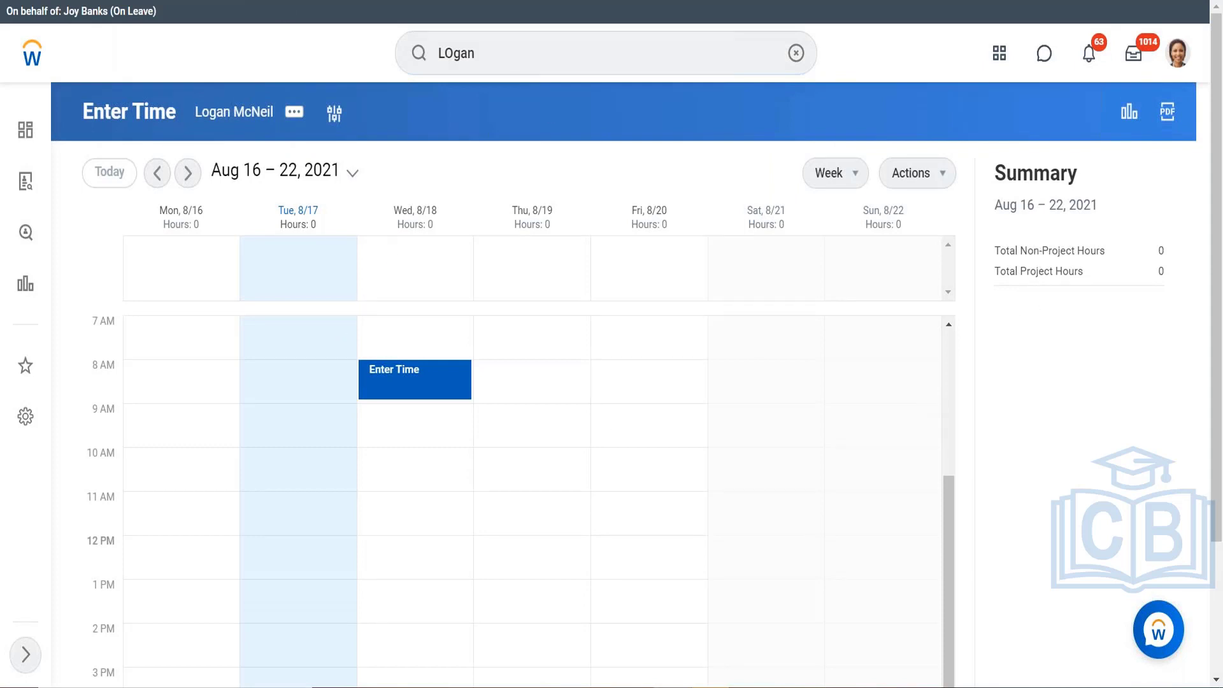
# - Duplicate the browser tab, search there for "create time entry template" and open the Create Time Entry Template task
pyautogui.rightClick(443, 1)
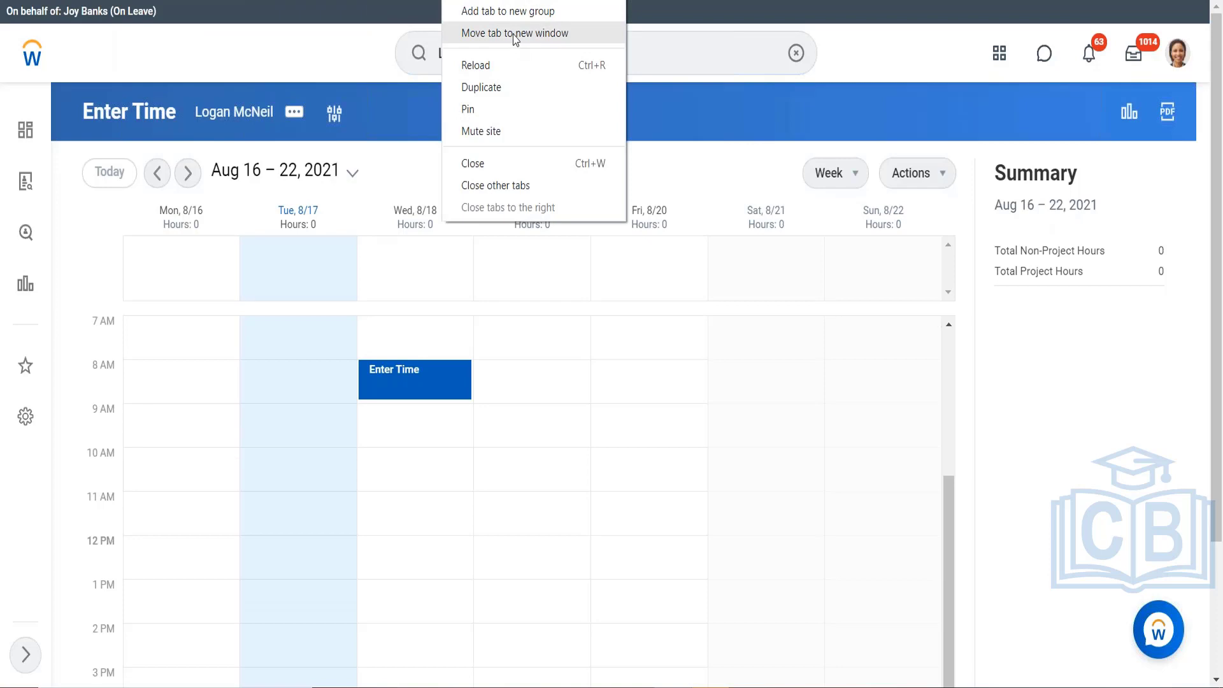
pyautogui.click(503, 90)
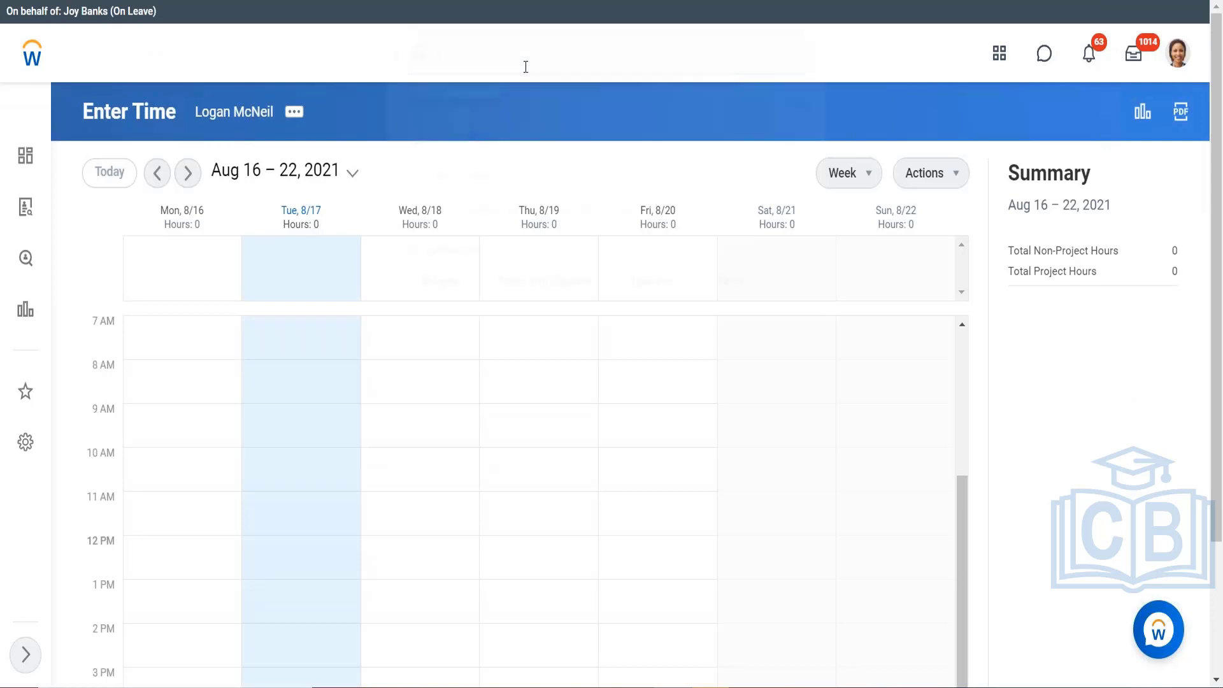
pyautogui.click(526, 66)
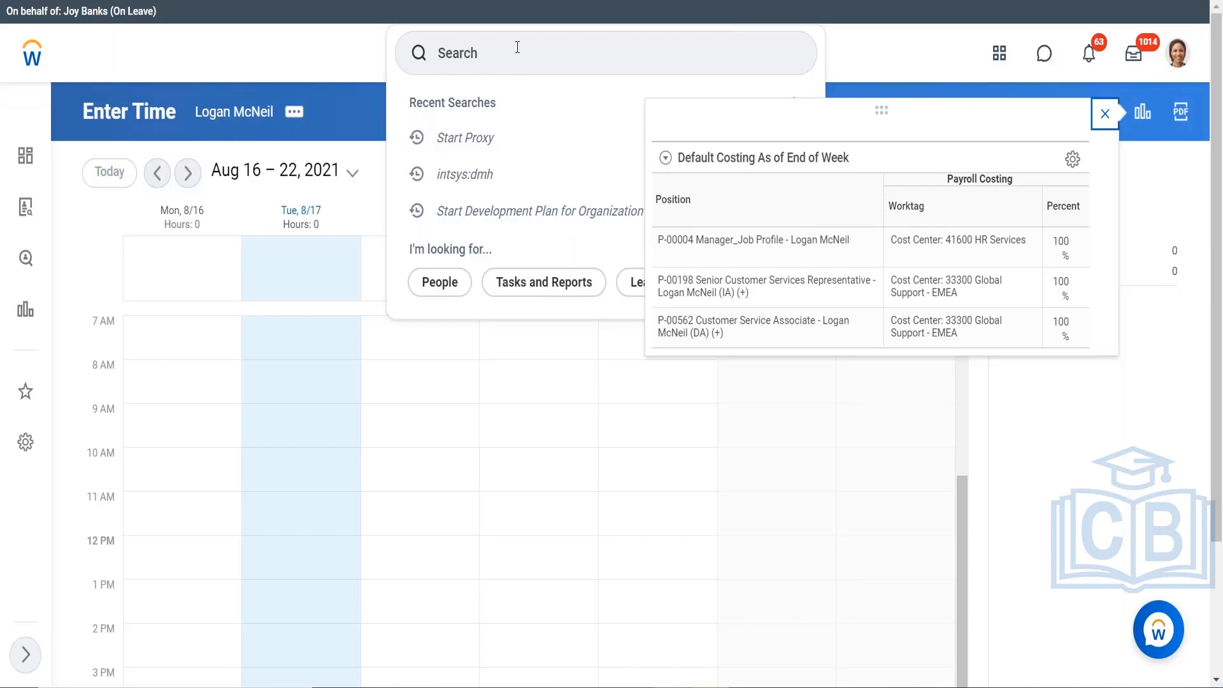
pyautogui.click(517, 47)
pyautogui.write('create time')
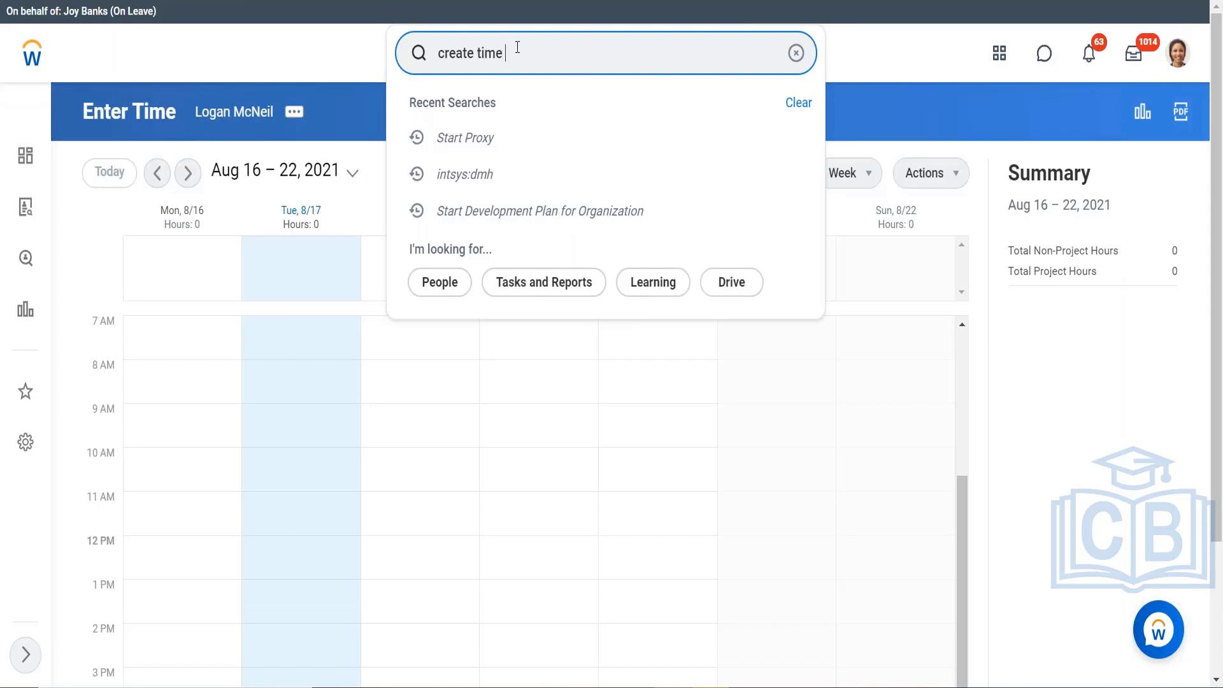
pyautogui.write(' entry te')
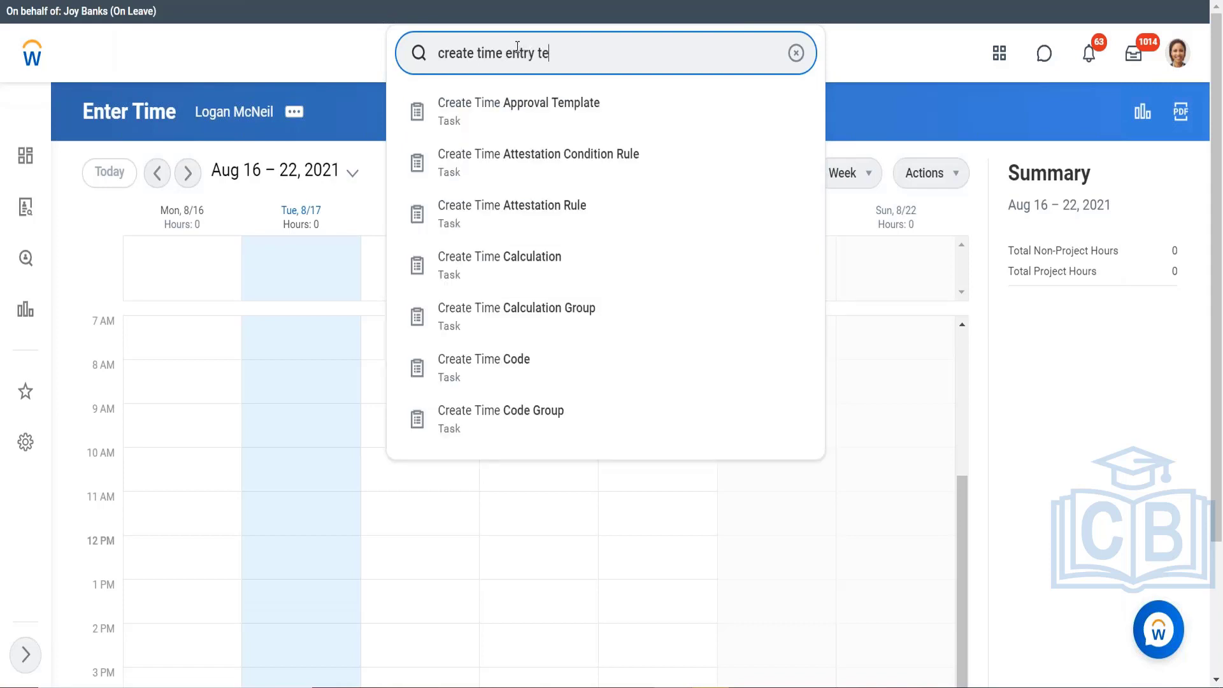
pyautogui.write('mplate')
pyautogui.press('Return')
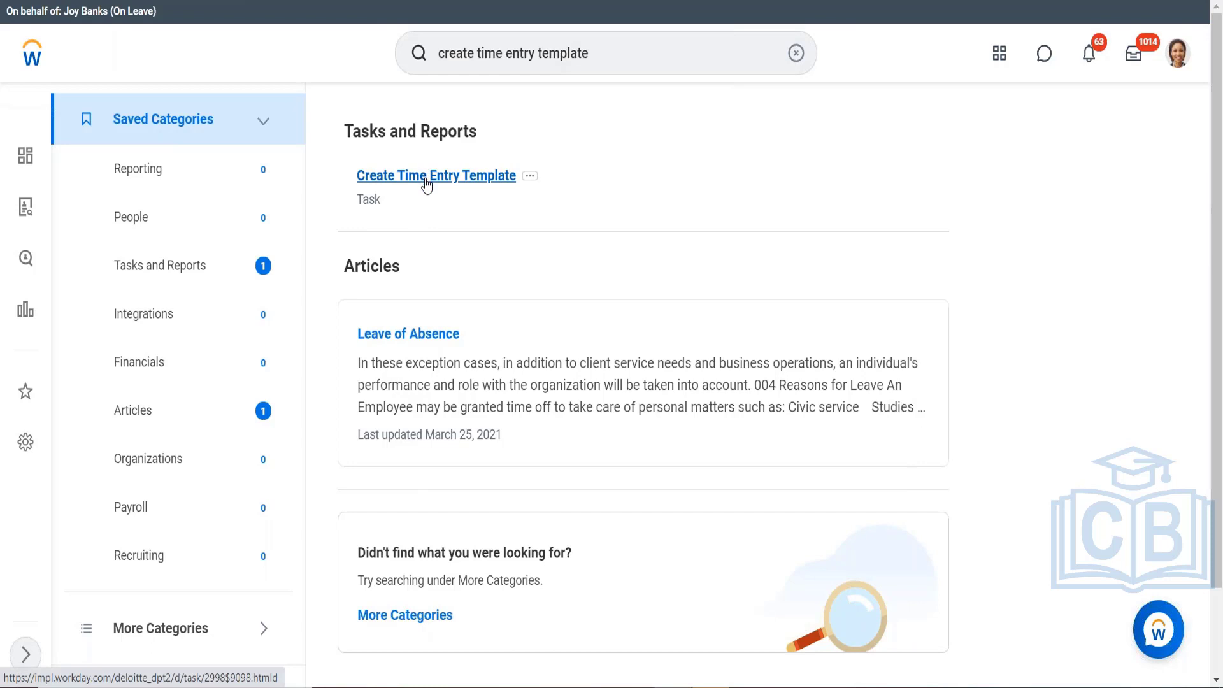
pyautogui.click(426, 178)
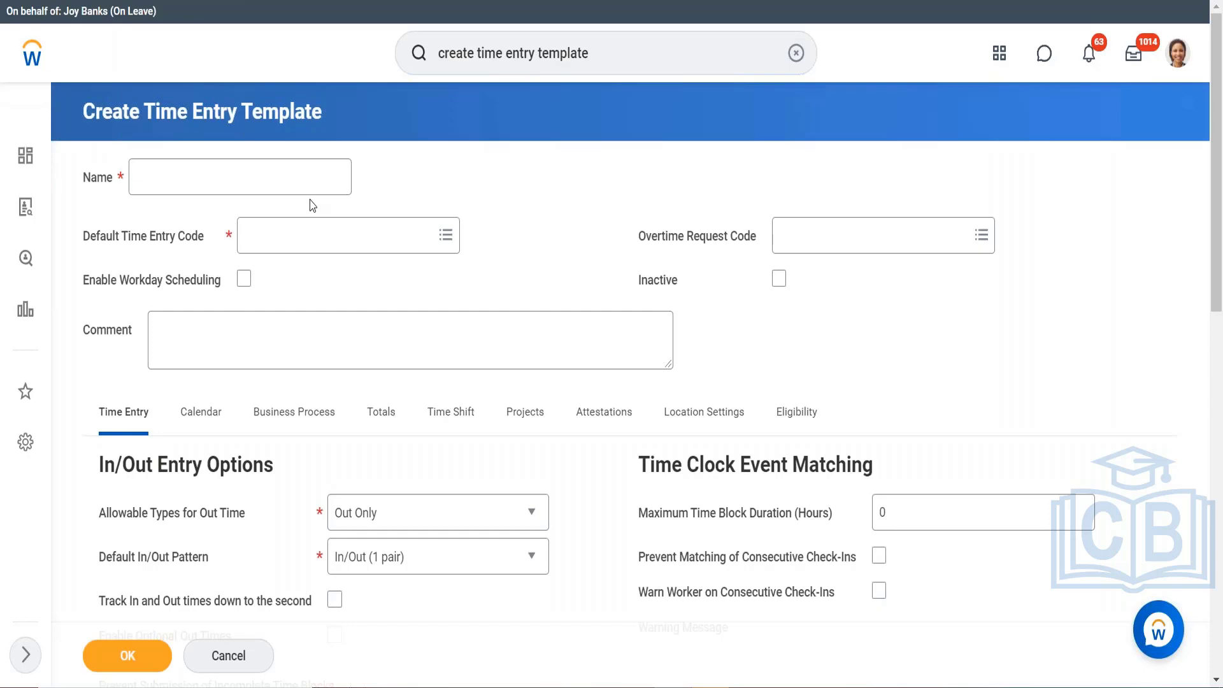
# - Name the new time entry template "Test - Time etry template"
pyautogui.click(298, 176)
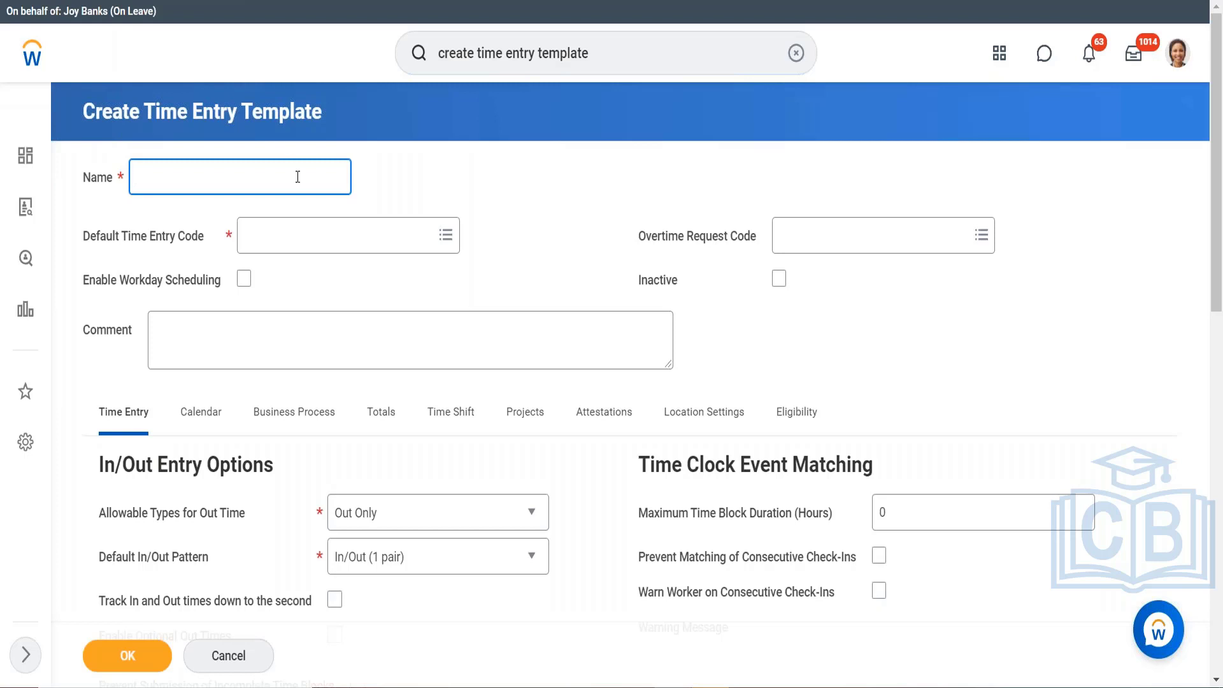
pyautogui.write('Test - Time etry template')
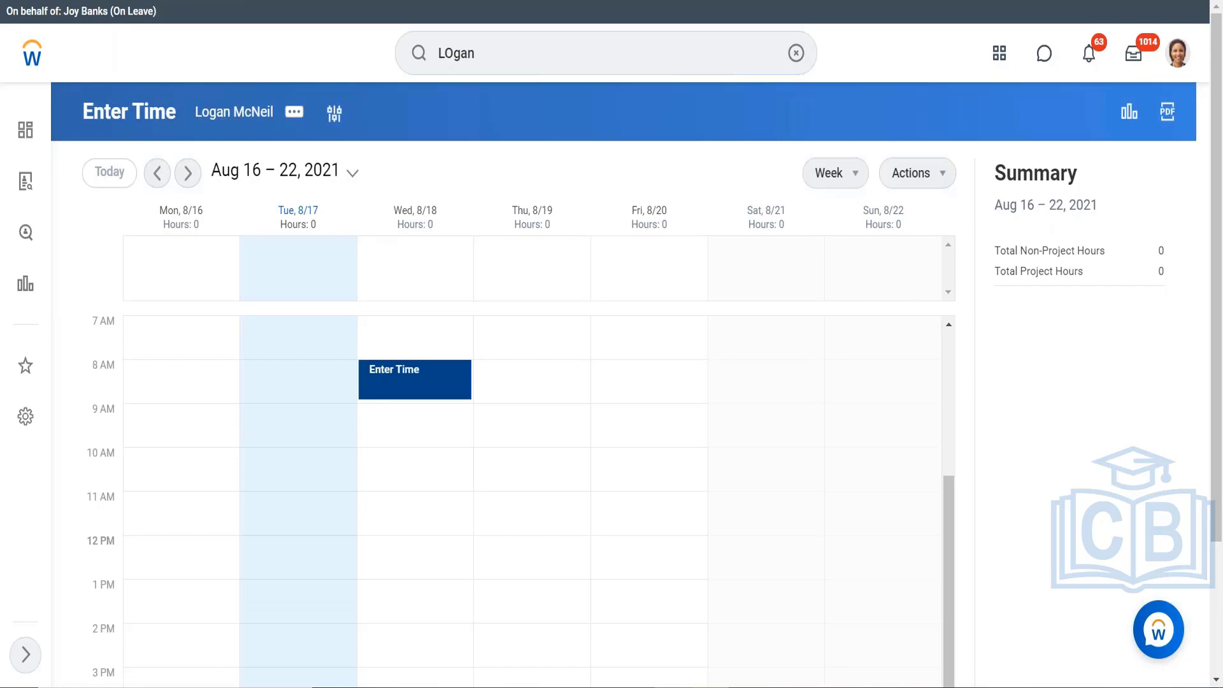
# - Return to the worker's time calendar and view the Time Type choices in the 08/18/2021 time entry
pyautogui.click(418, 376)
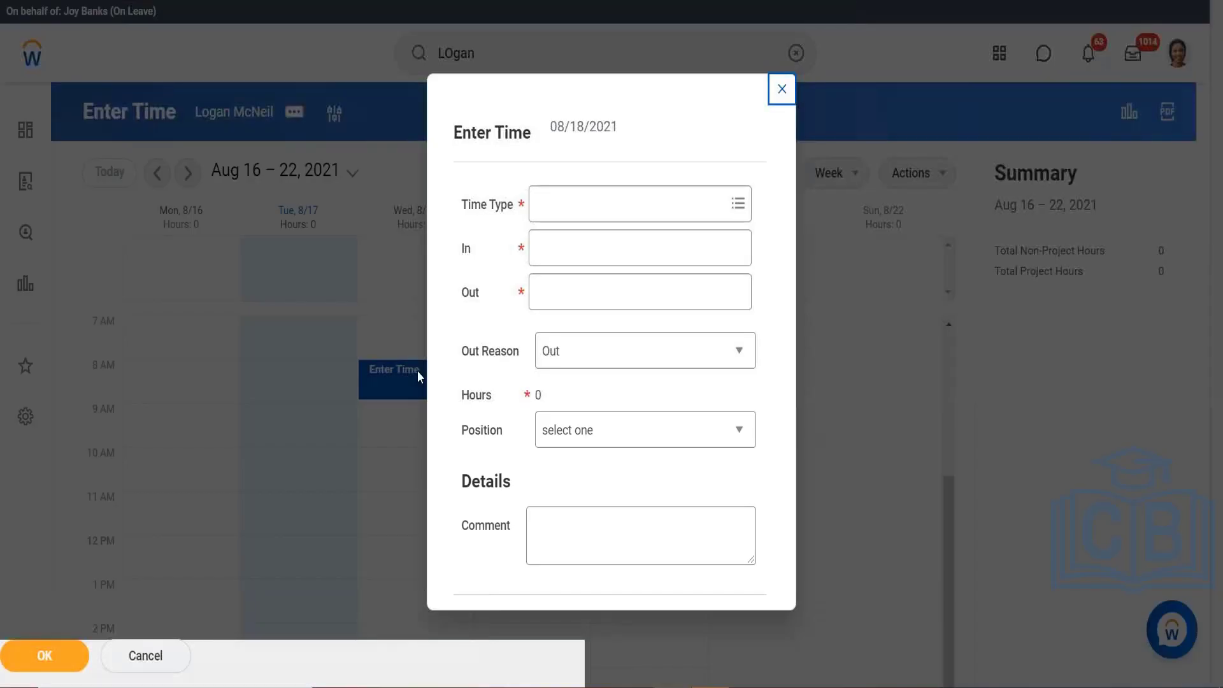
pyautogui.click(573, 211)
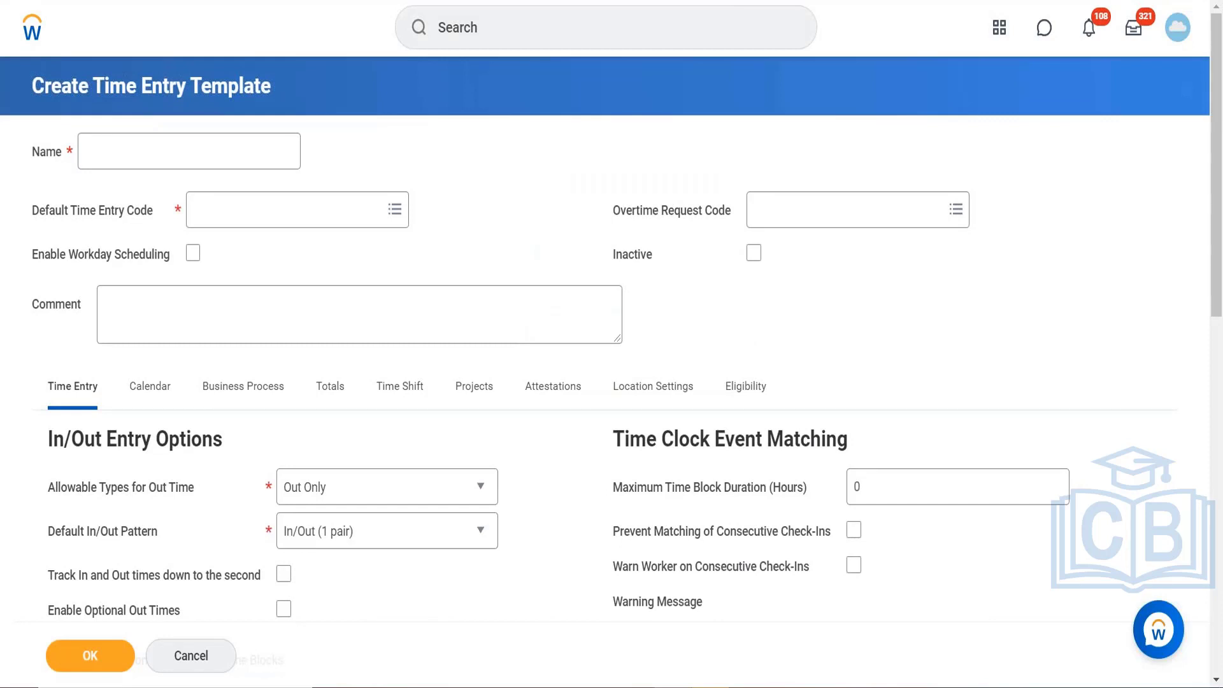
# - Set the Default Time Entry Code of the new template to Hours Worked
pyautogui.click(263, 209)
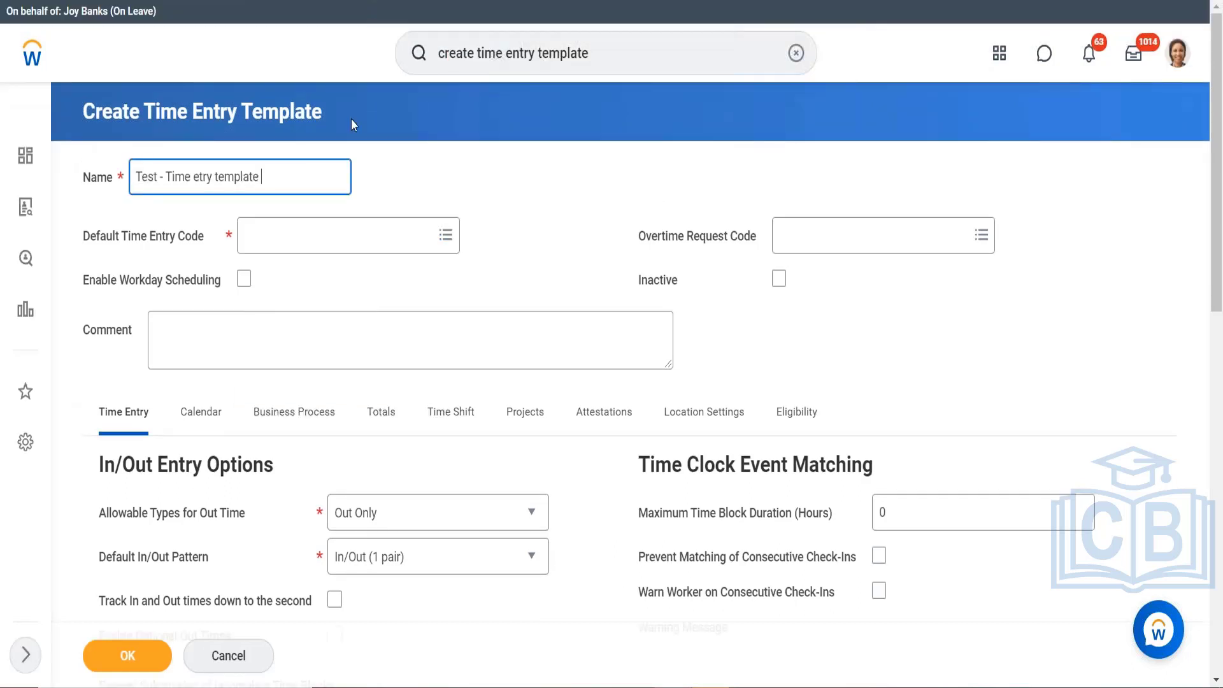
pyautogui.click(280, 247)
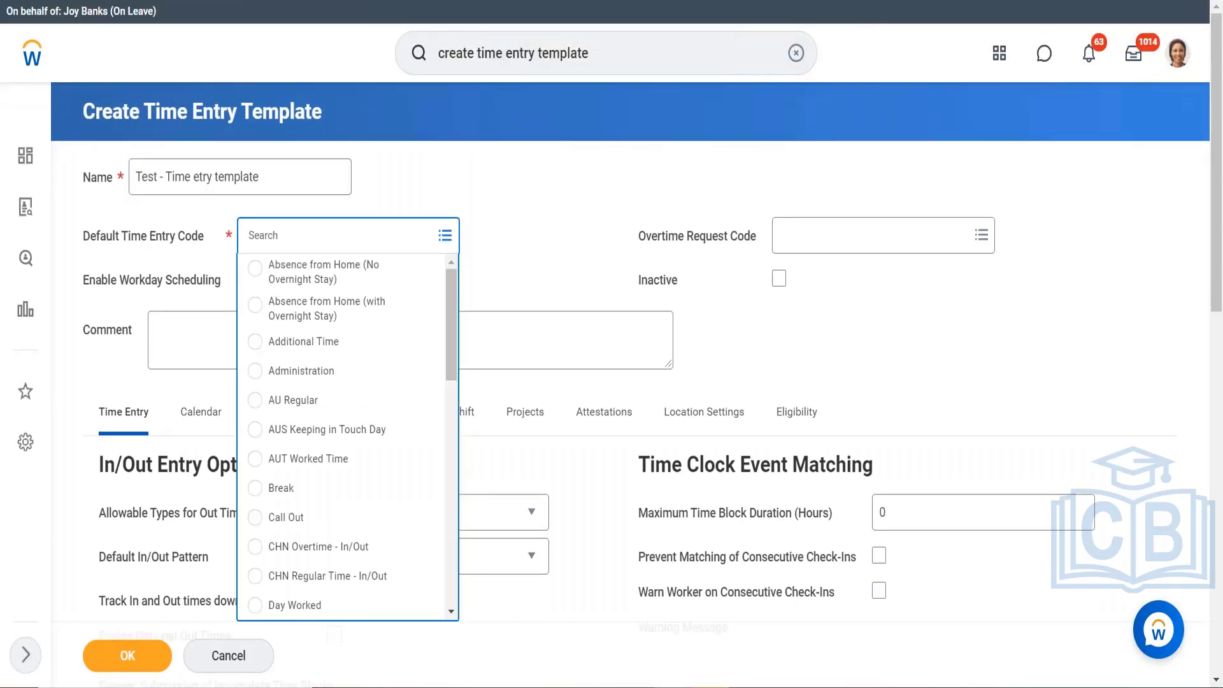
pyautogui.write('Hours worked')
pyautogui.press('Return')
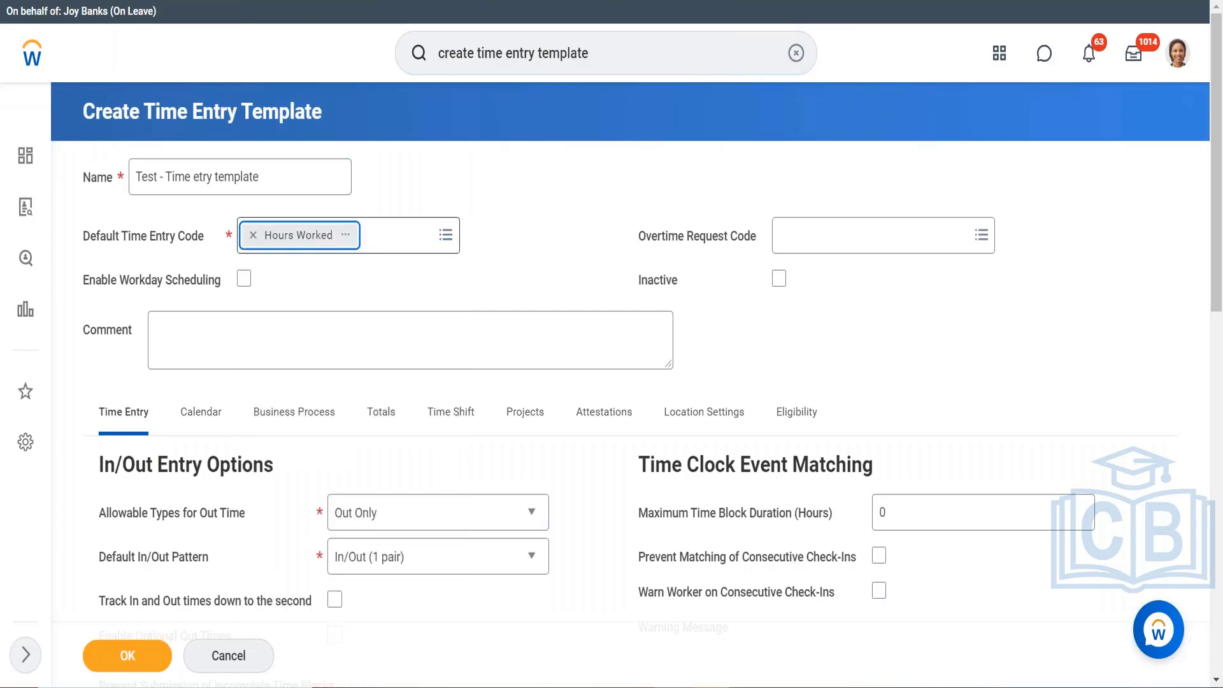
pyautogui.click(552, 271)
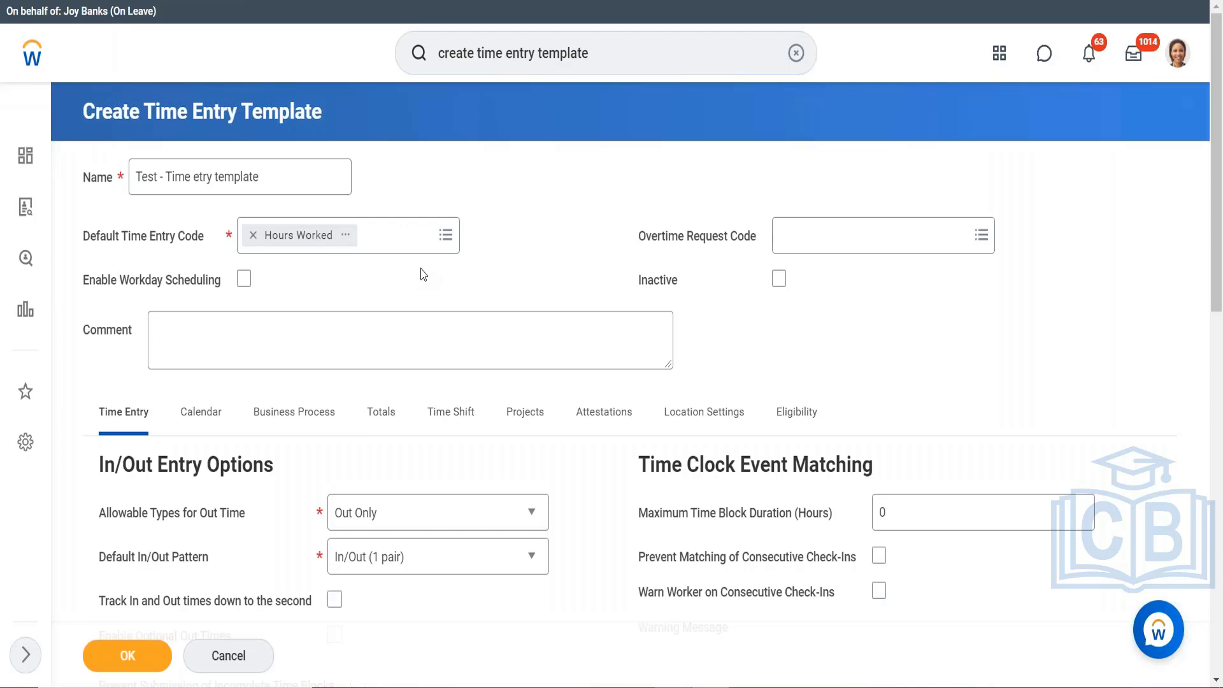
# - Try to find an Overtime Request Code by searching for "overtime", and clear the search
pyautogui.click(817, 224)
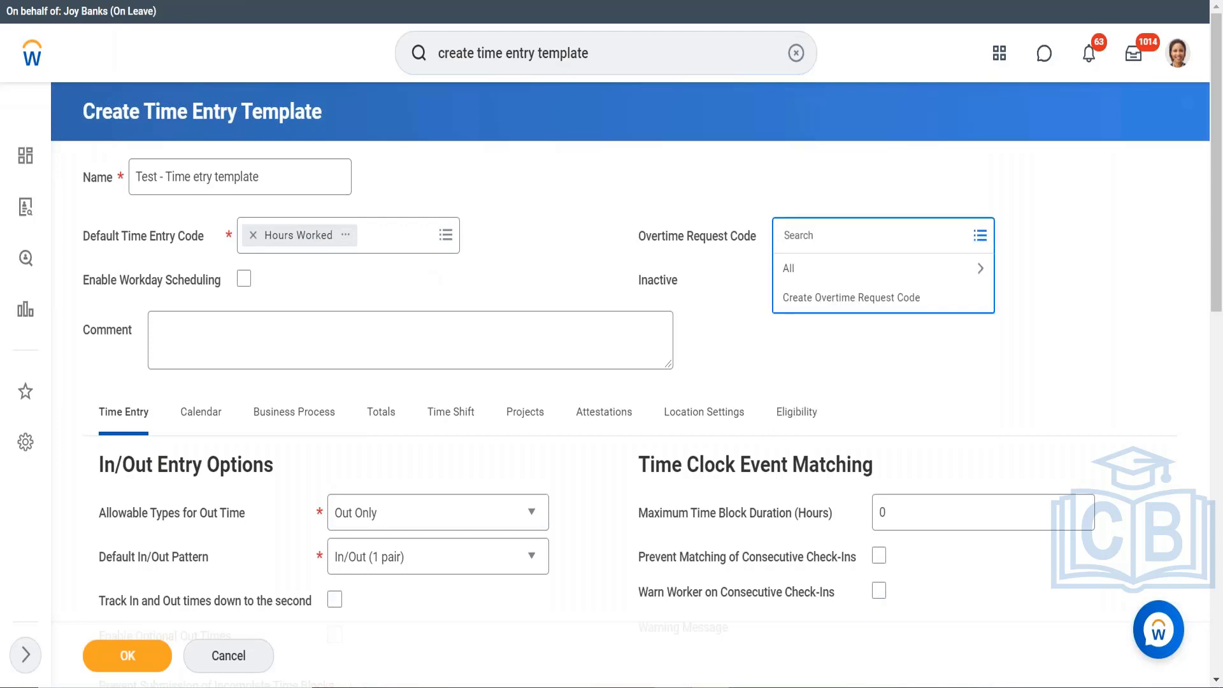
pyautogui.write('overtime')
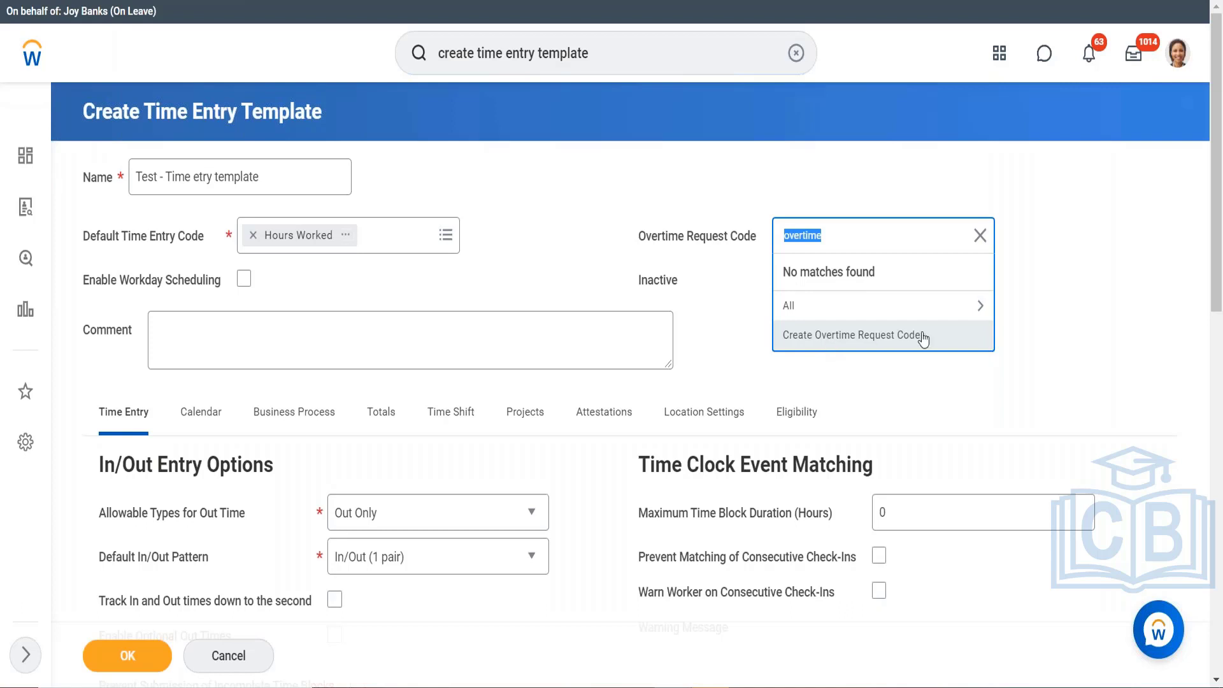
pyautogui.click(980, 235)
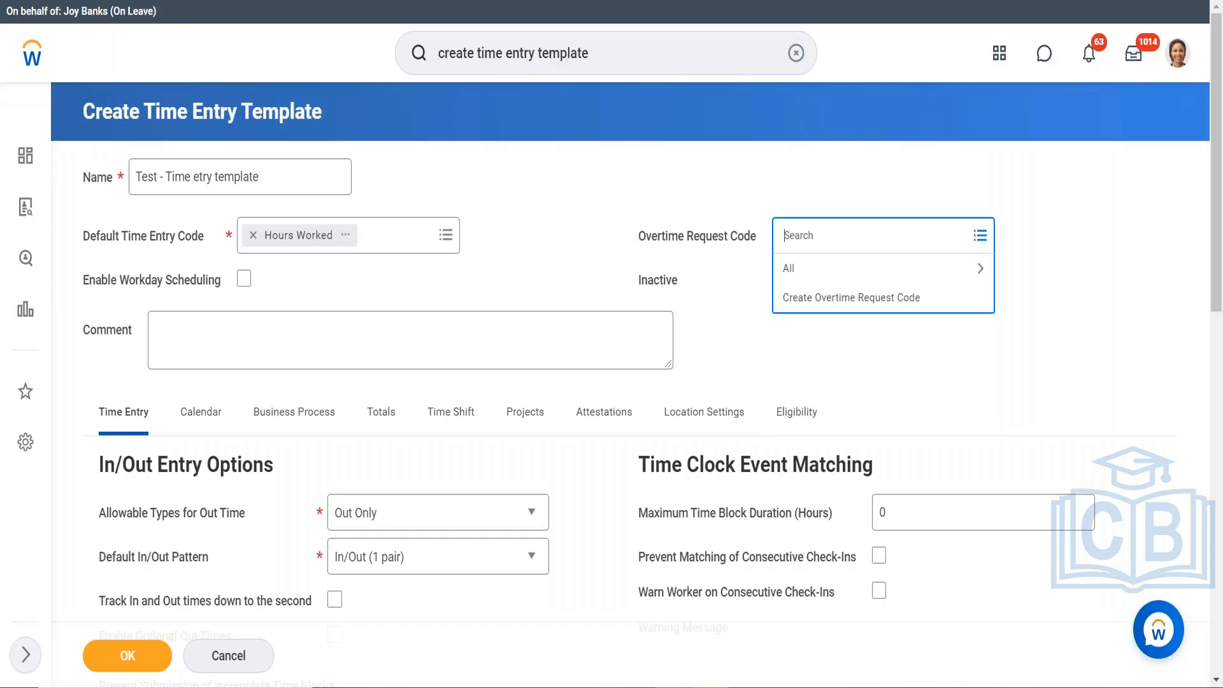
pyautogui.click(546, 286)
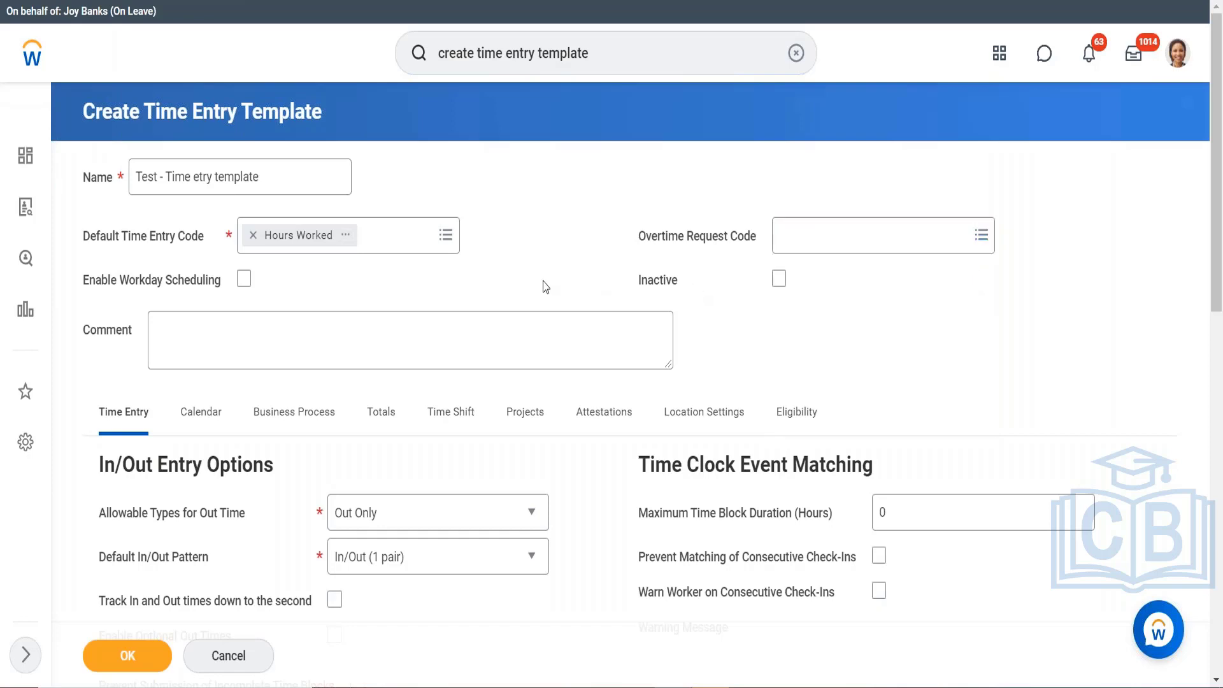
# - Enable Workday Scheduling for the new time entry template
pyautogui.scroll(-1, 546, 286)
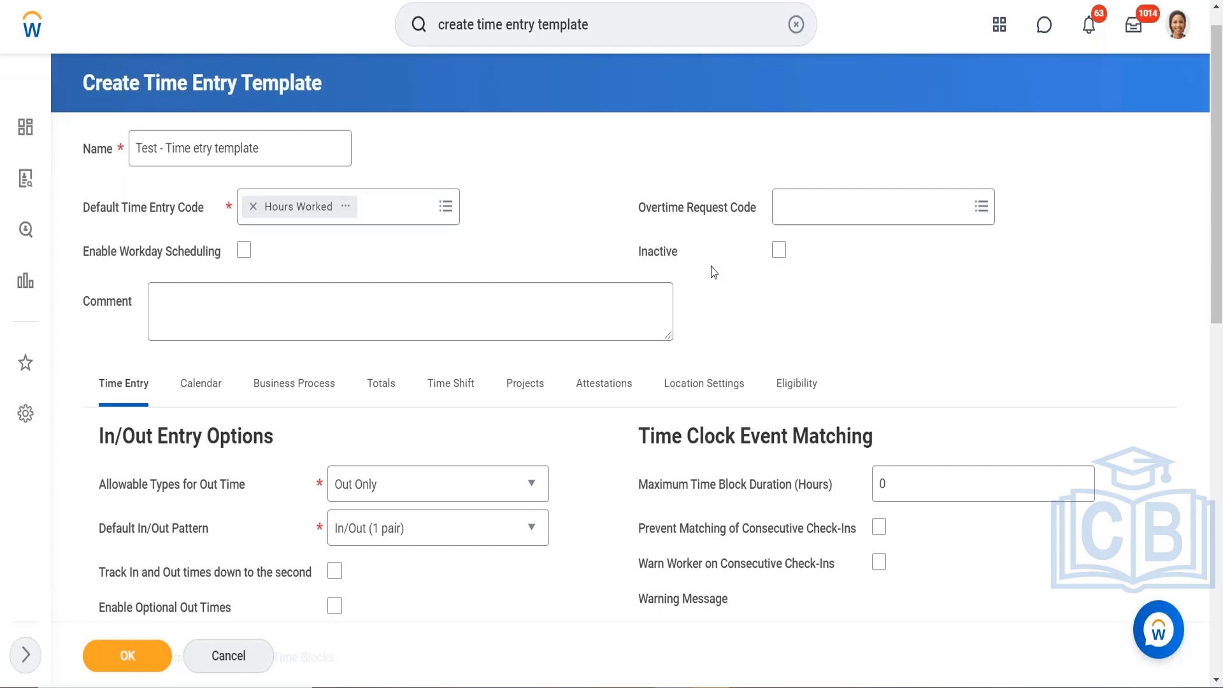
pyautogui.click(245, 250)
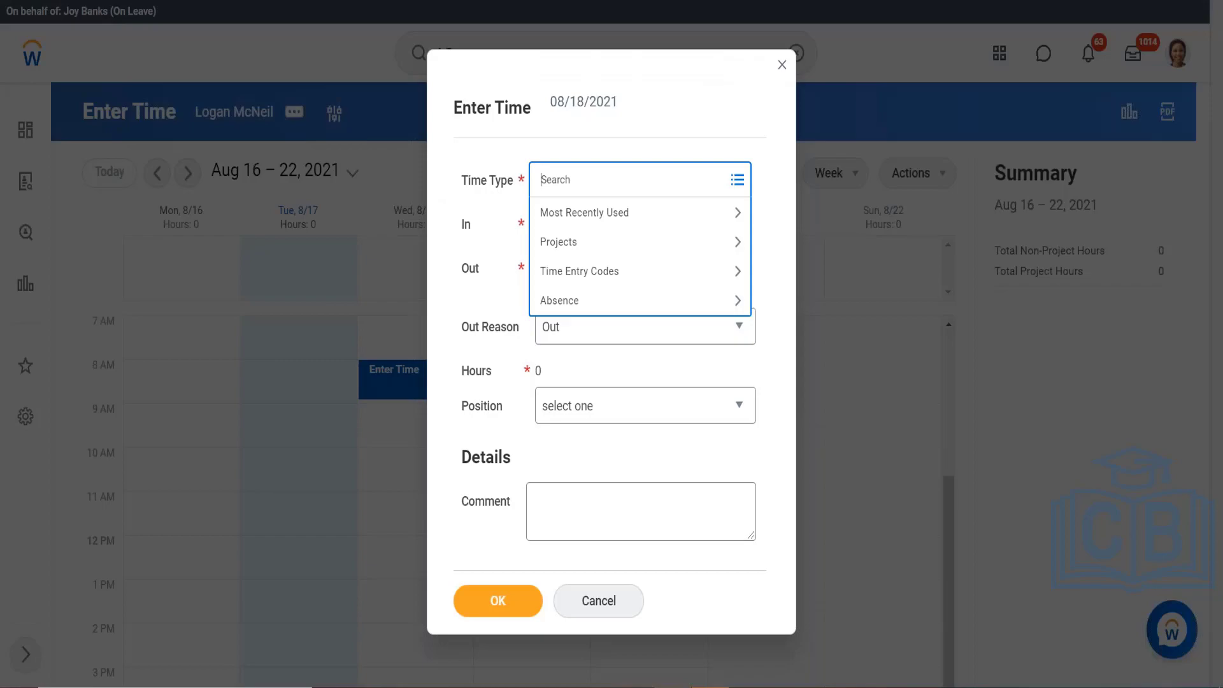
# - Clear the open time entry form and pop-ups from the worker's calendar, declining session recovery, and view the calendar's available actions
pyautogui.click(781, 66)
pyautogui.click(781, 66)
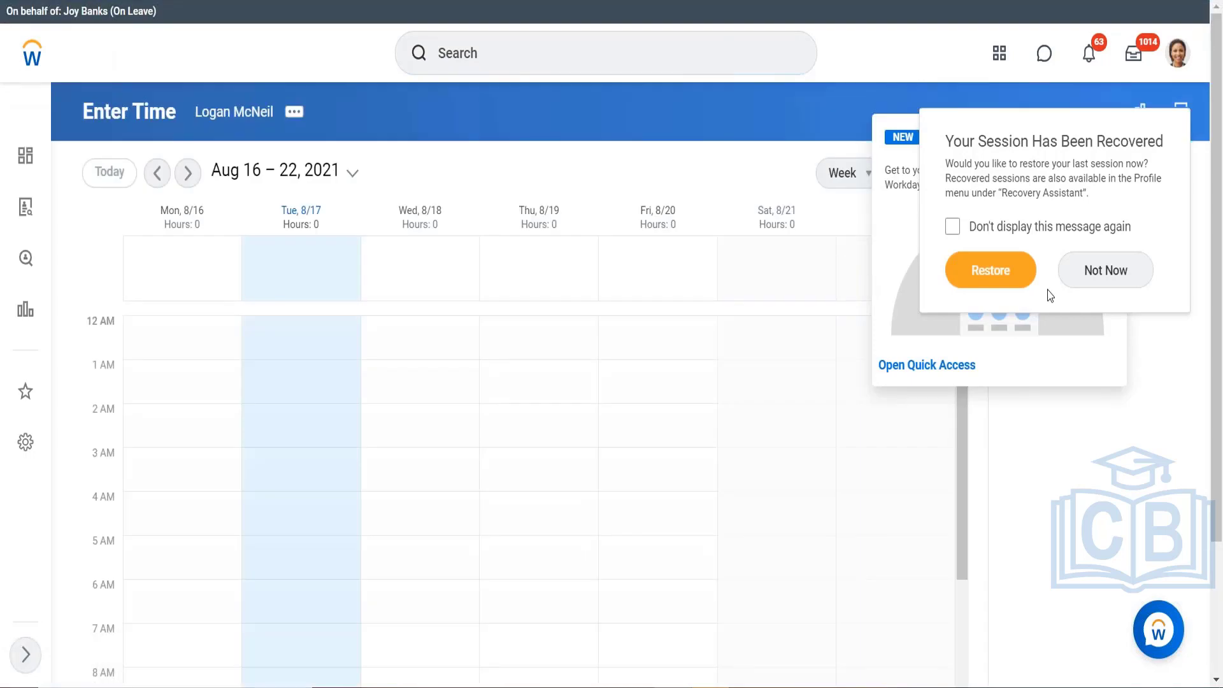
pyautogui.click(1115, 271)
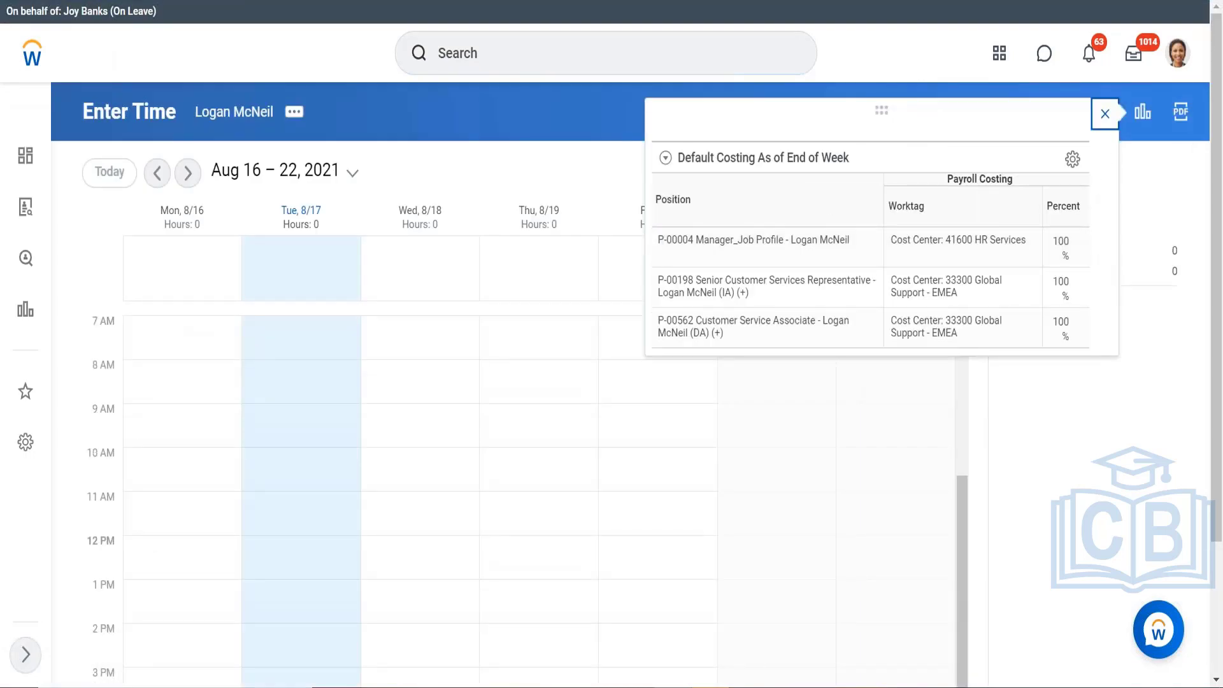
pyautogui.click(1106, 117)
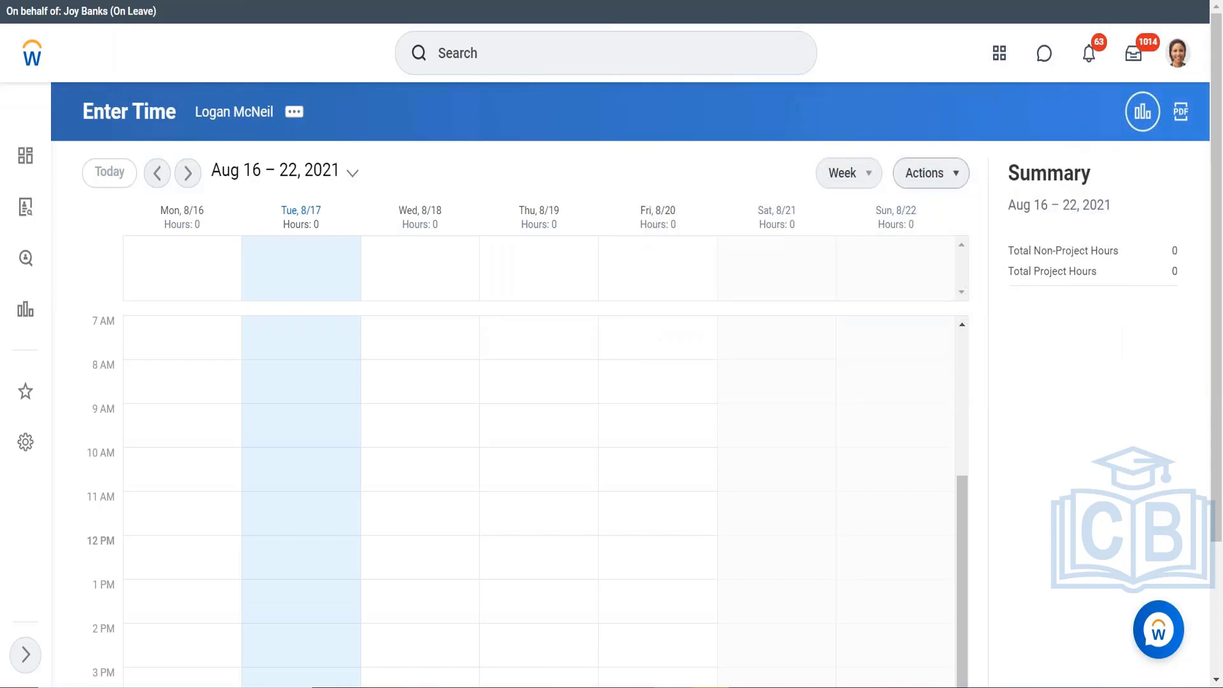
pyautogui.click(927, 173)
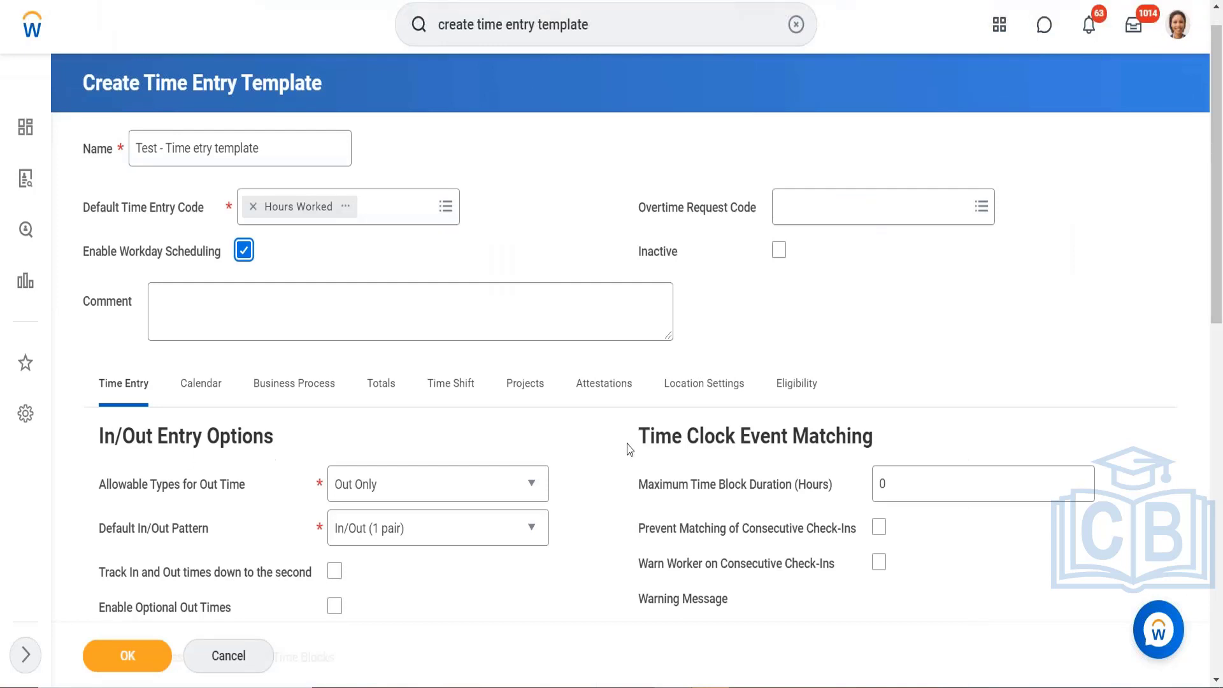
# - Turn off Workday Scheduling for the new time entry template
pyautogui.scroll(-1, 628, 446)
pyautogui.scroll(-1, 628, 447)
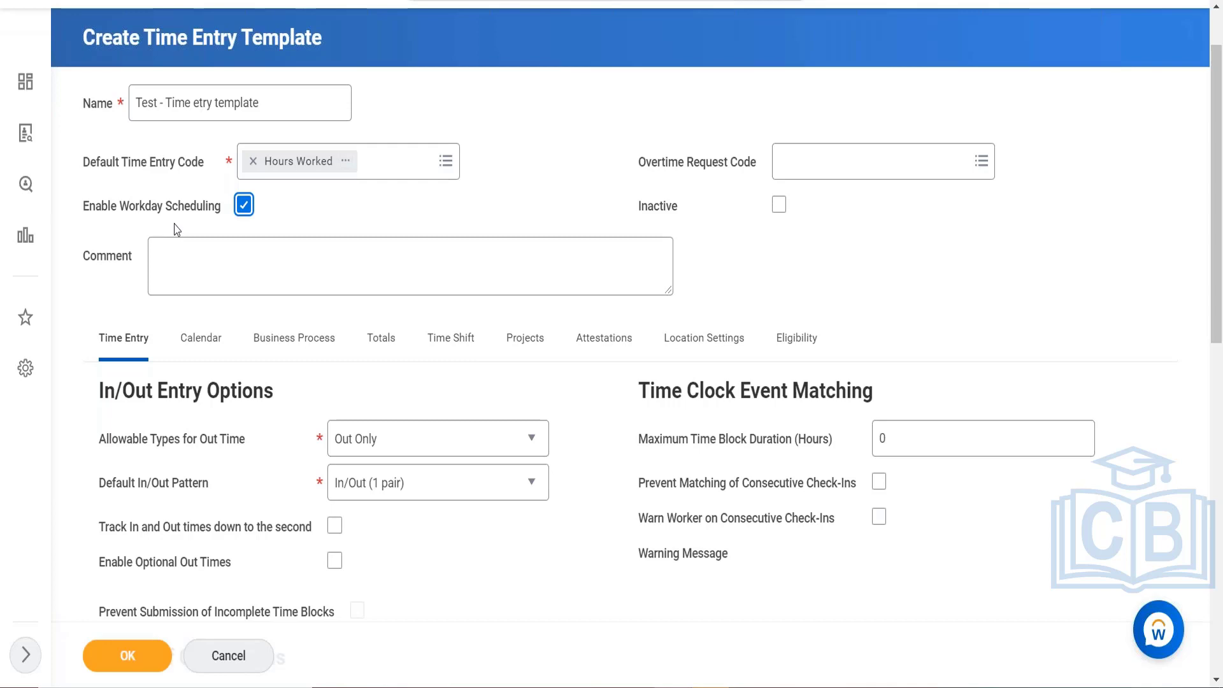
pyautogui.click(245, 207)
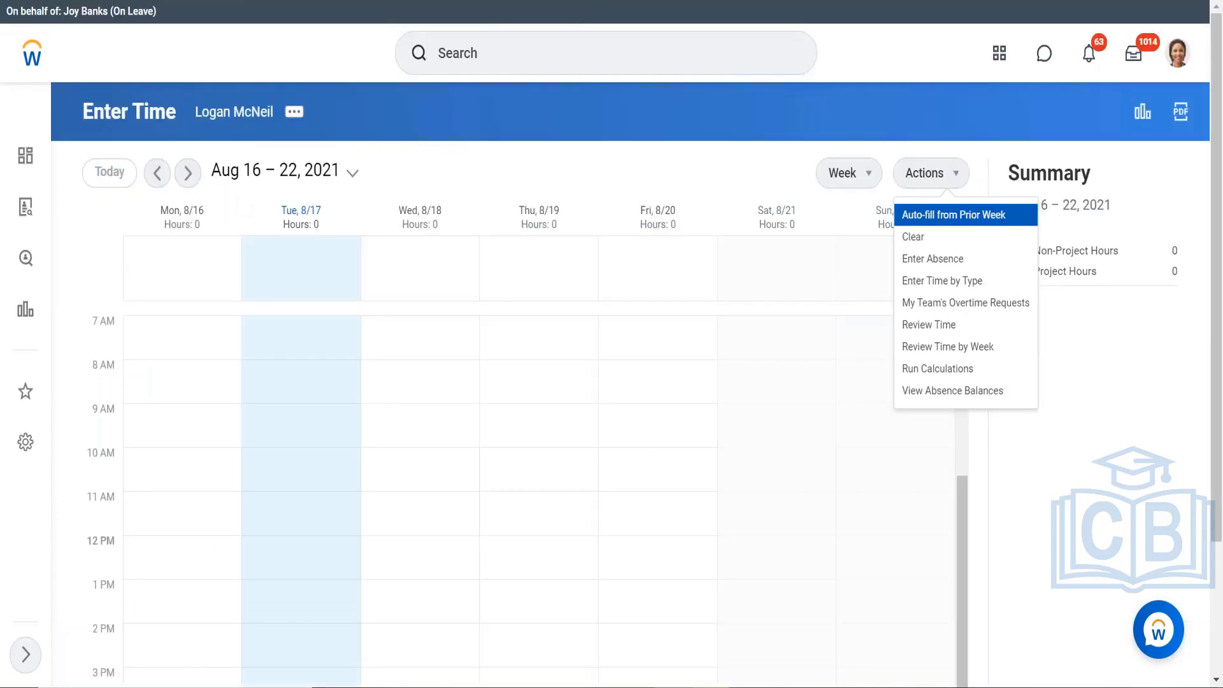
# - Compare the Out Reason choices in a Tuesday 8/17 time entry with the template's Allowable Types for Out Time, and close the entry
pyautogui.click(325, 336)
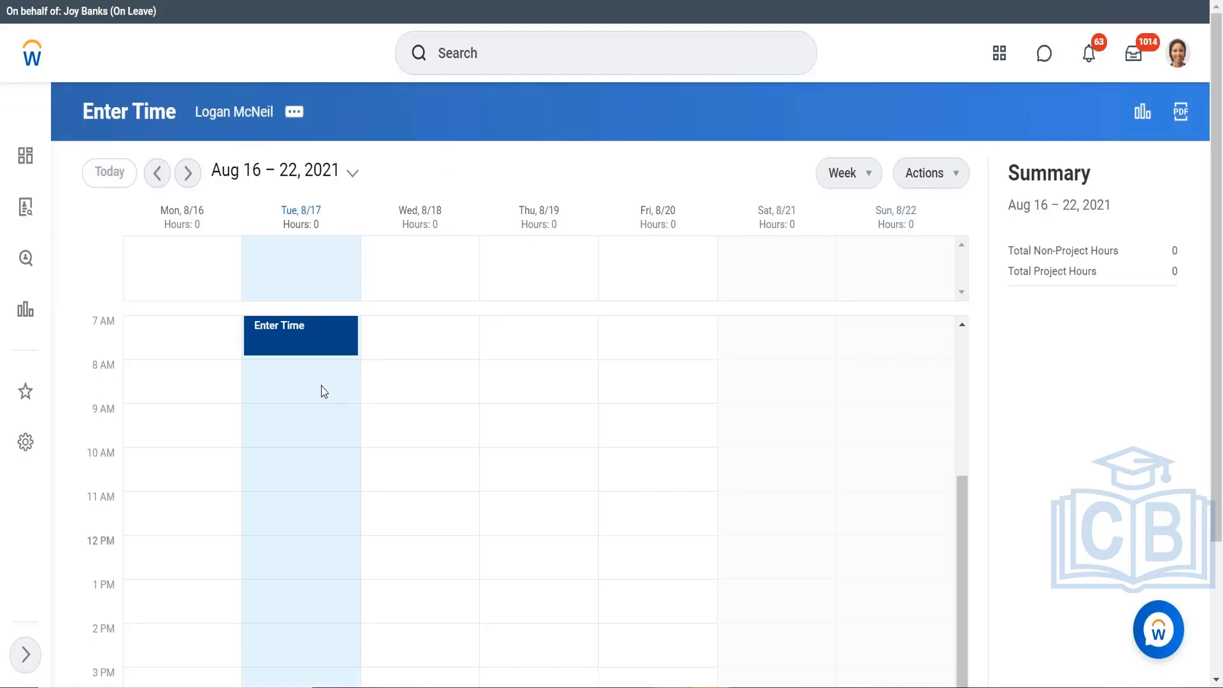
pyautogui.click(308, 344)
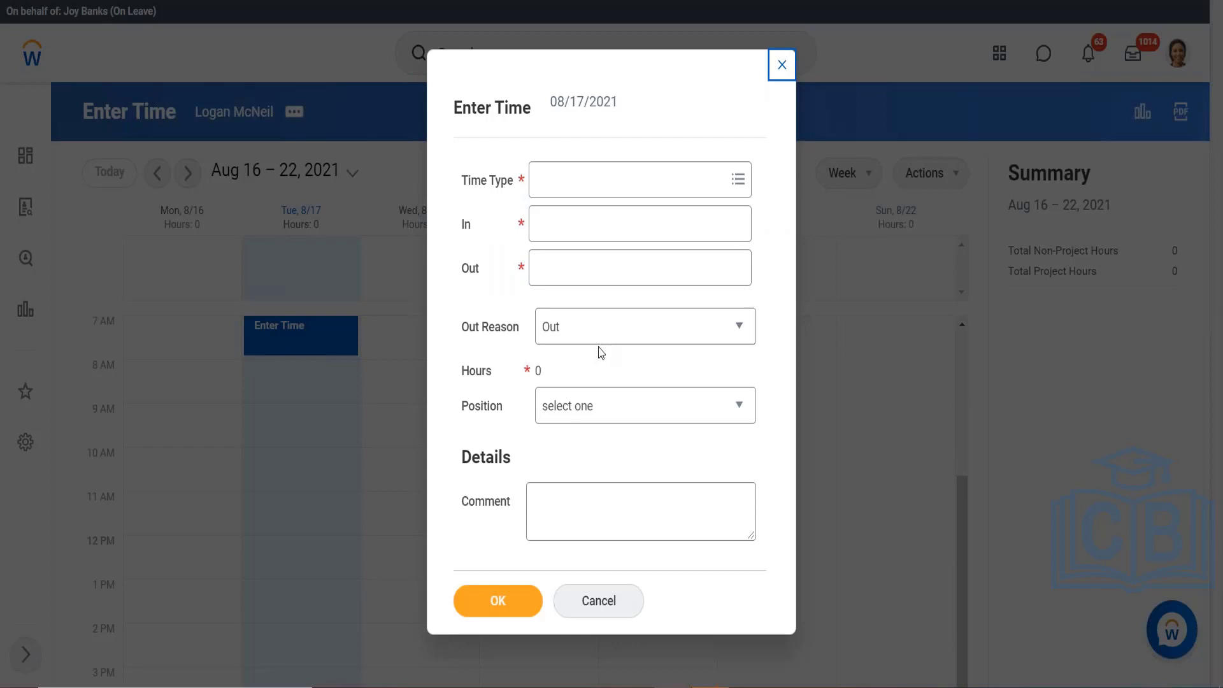
pyautogui.click(606, 331)
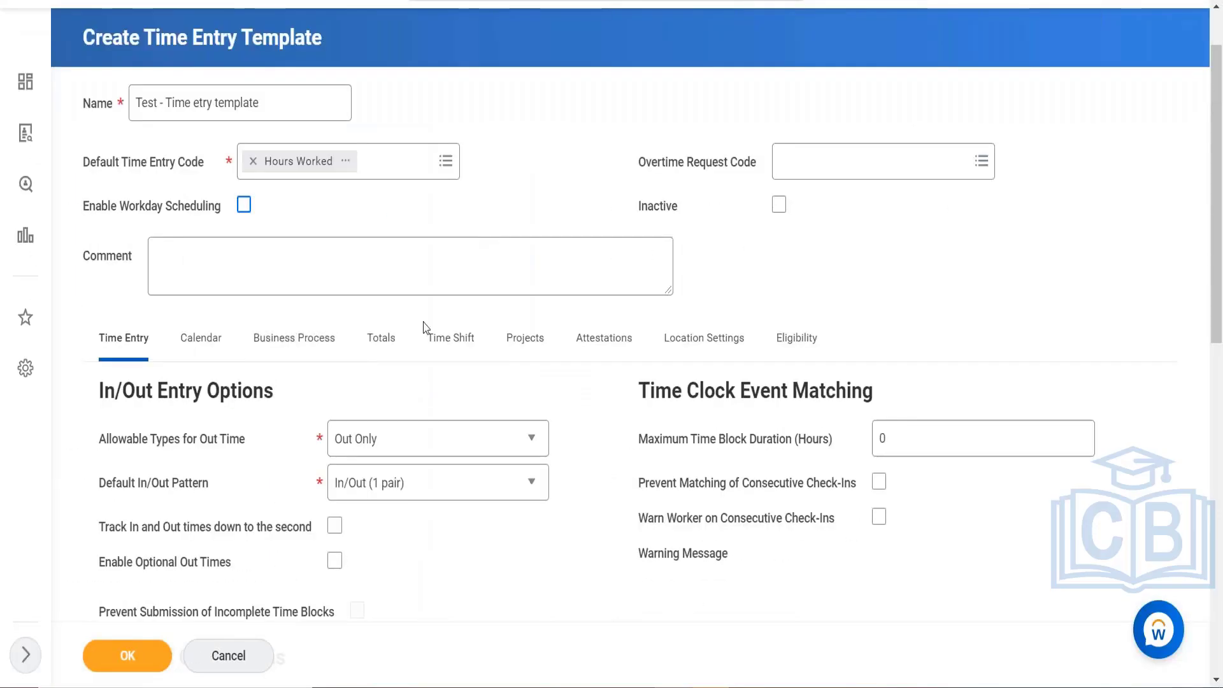
pyautogui.click(393, 424)
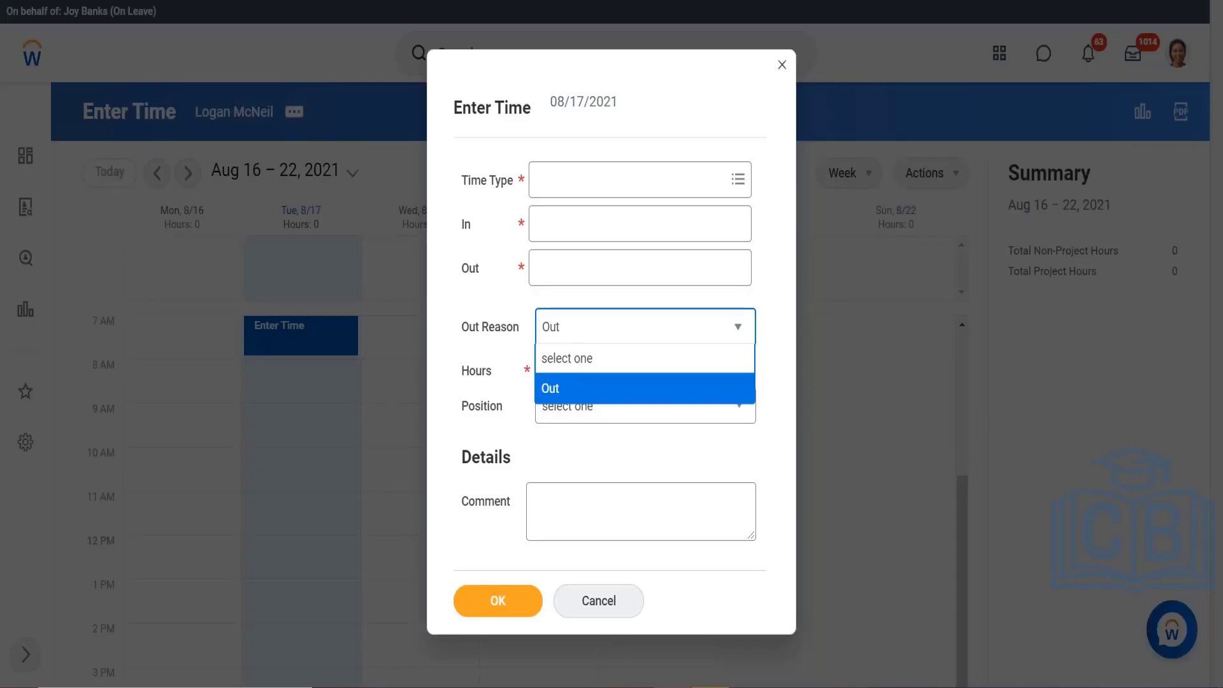
pyautogui.click(777, 64)
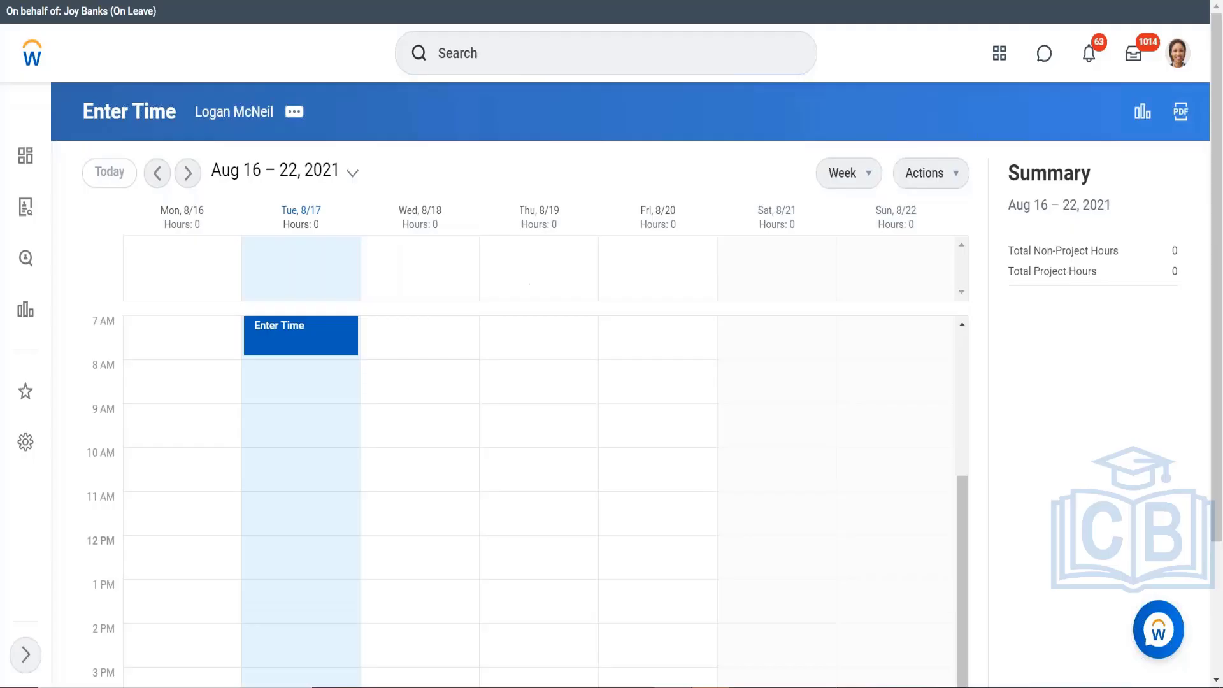
# - Duplicate the calendar's browser tab and search for "vw worker time eligi" to open the View Worker's Time Eligibility report
pyautogui.rightClick(496, 1)
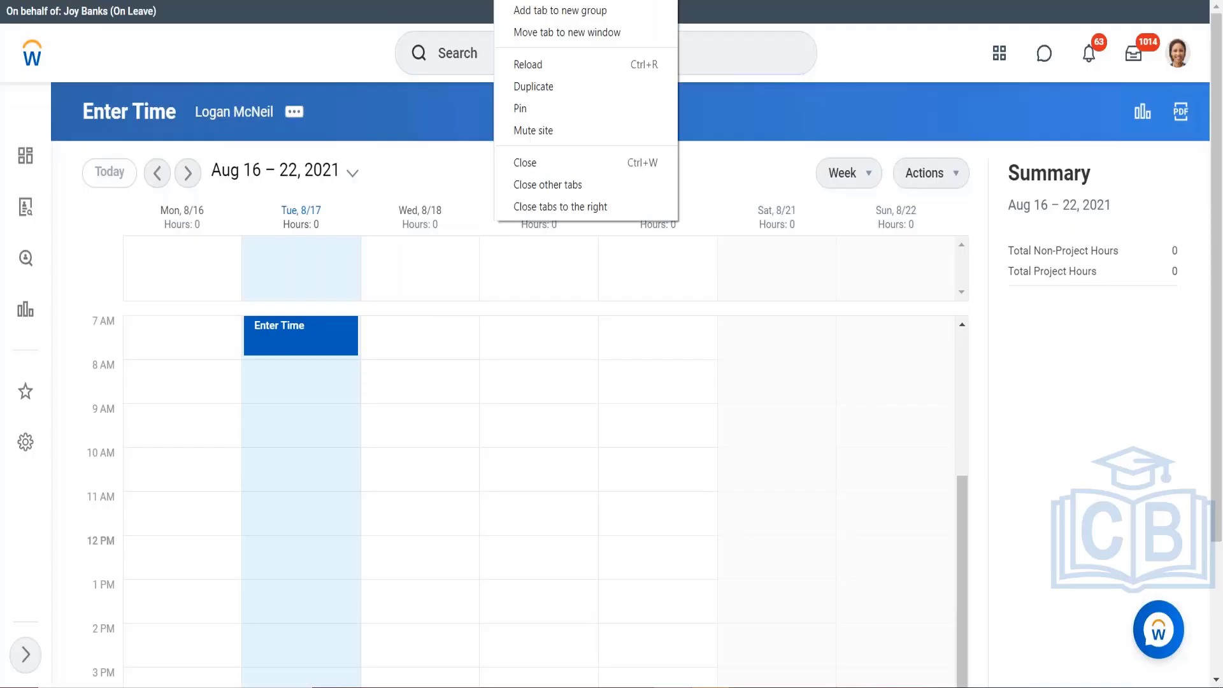
pyautogui.click(543, 86)
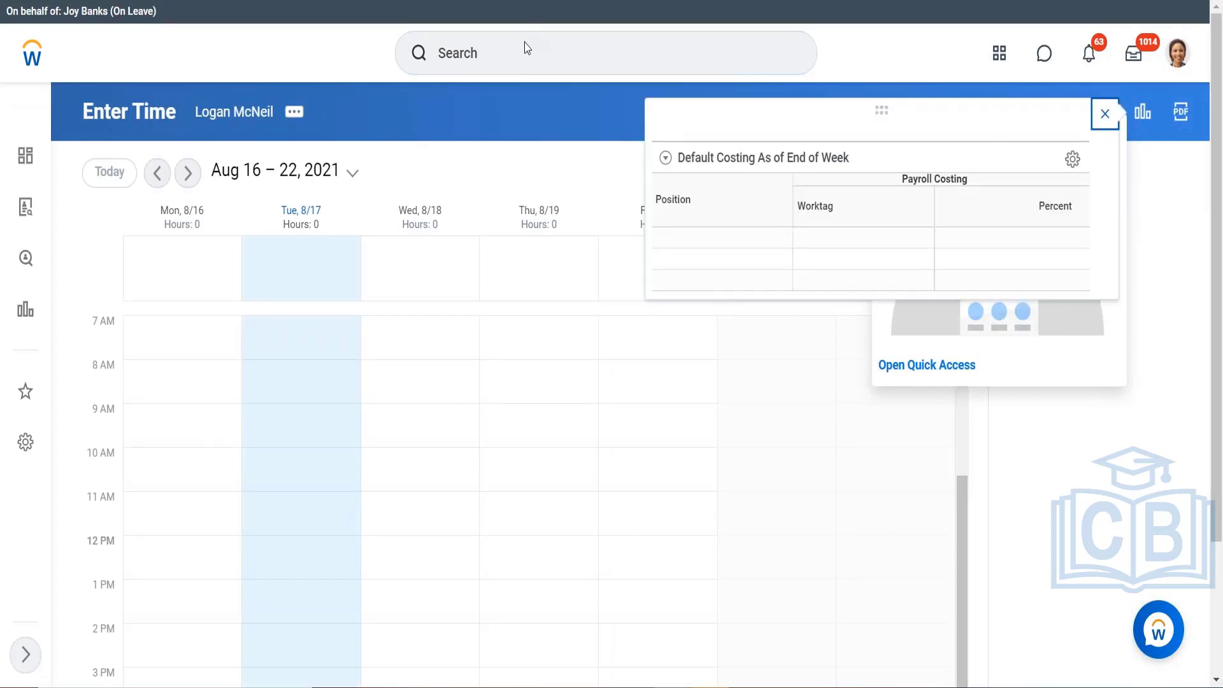
pyautogui.click(523, 69)
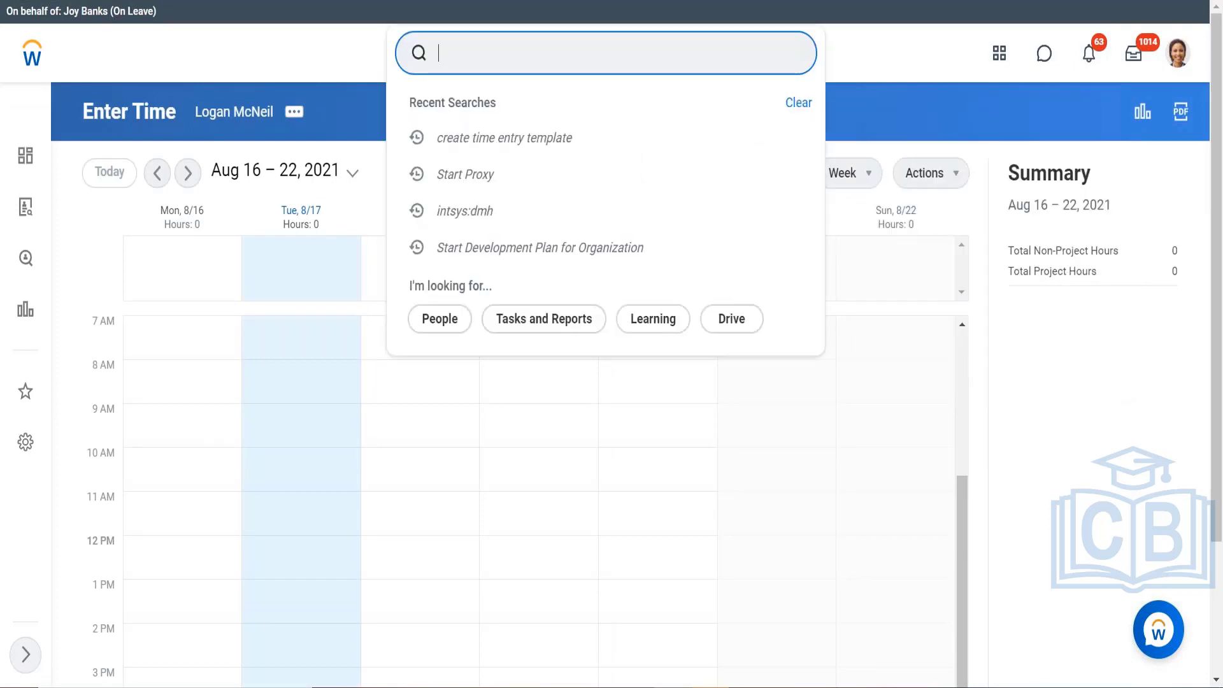
pyautogui.write('v')
pyautogui.rightClick(522, 66)
pyautogui.write('ew wo')
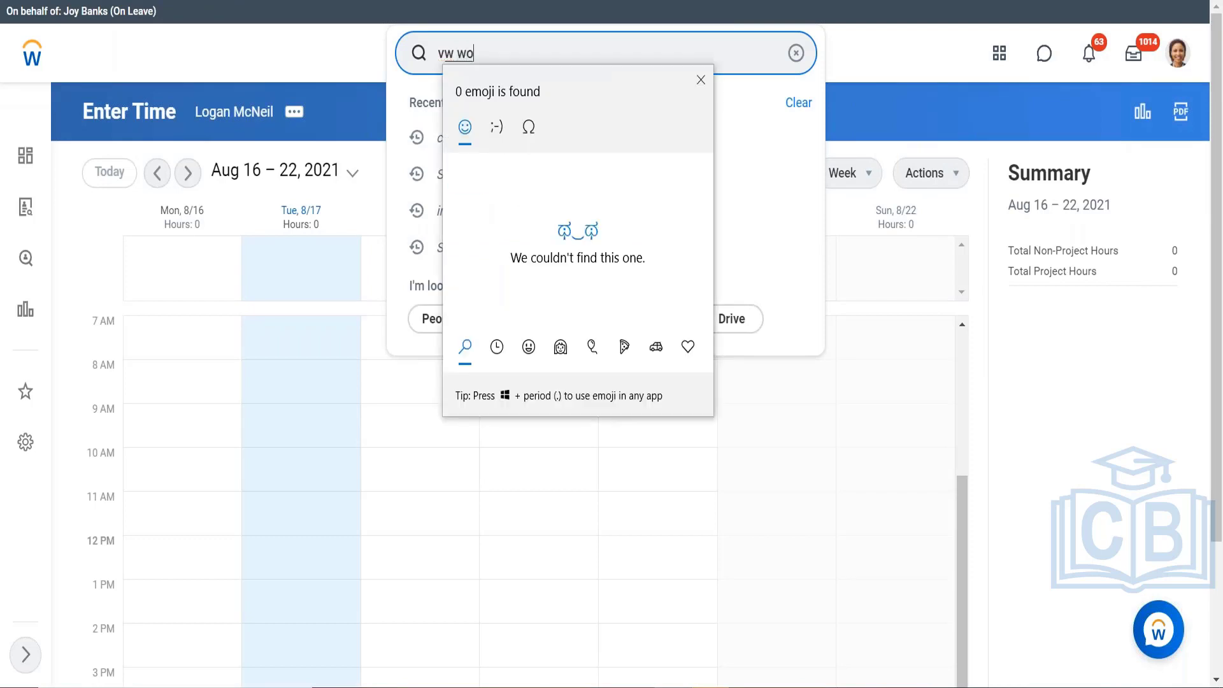
pyautogui.write('rker time ')
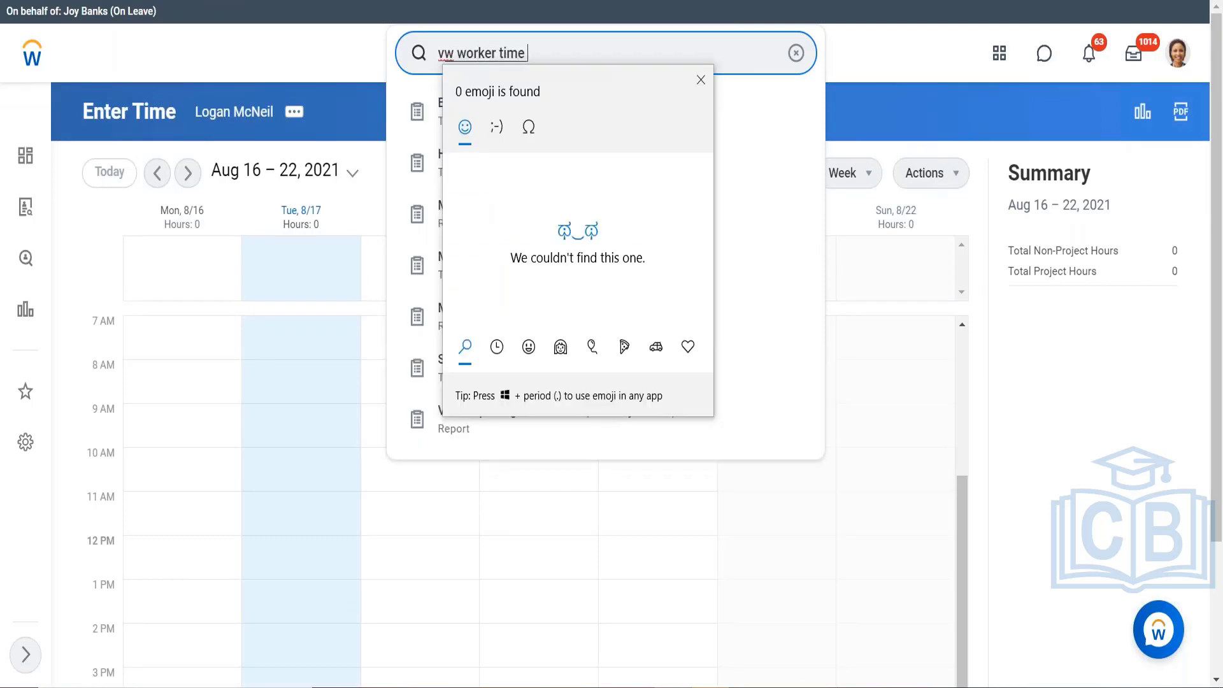
pyautogui.write('eligi')
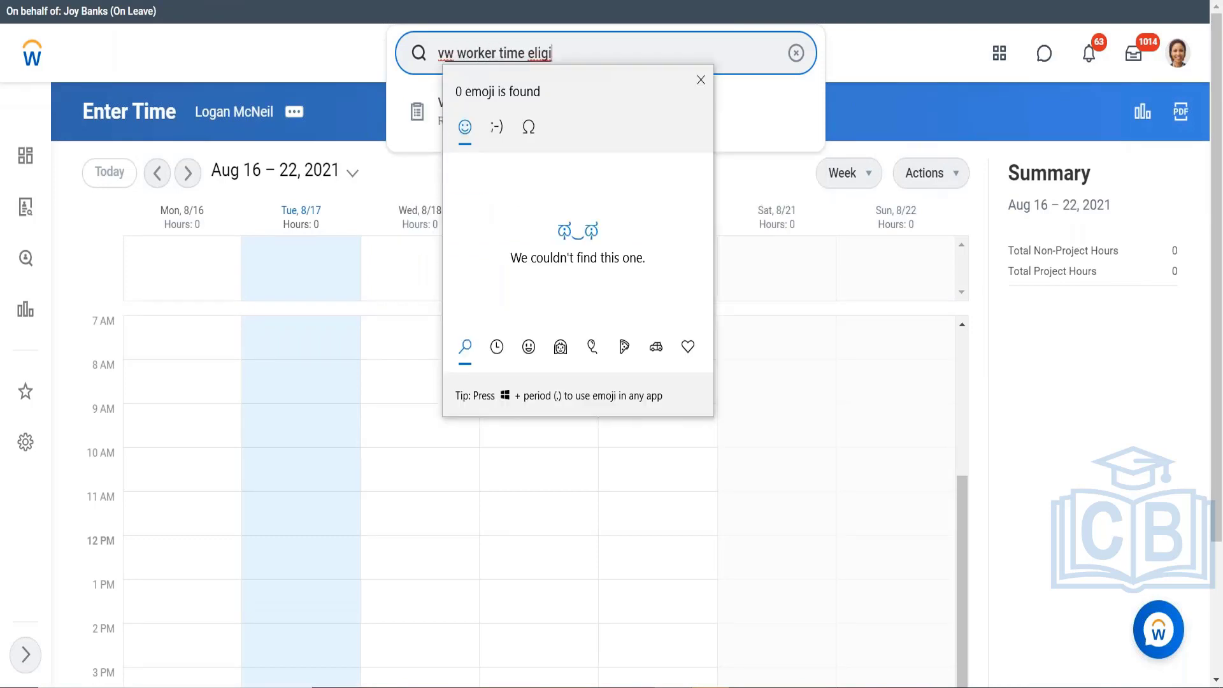
pyautogui.click(699, 77)
pyautogui.click(579, 109)
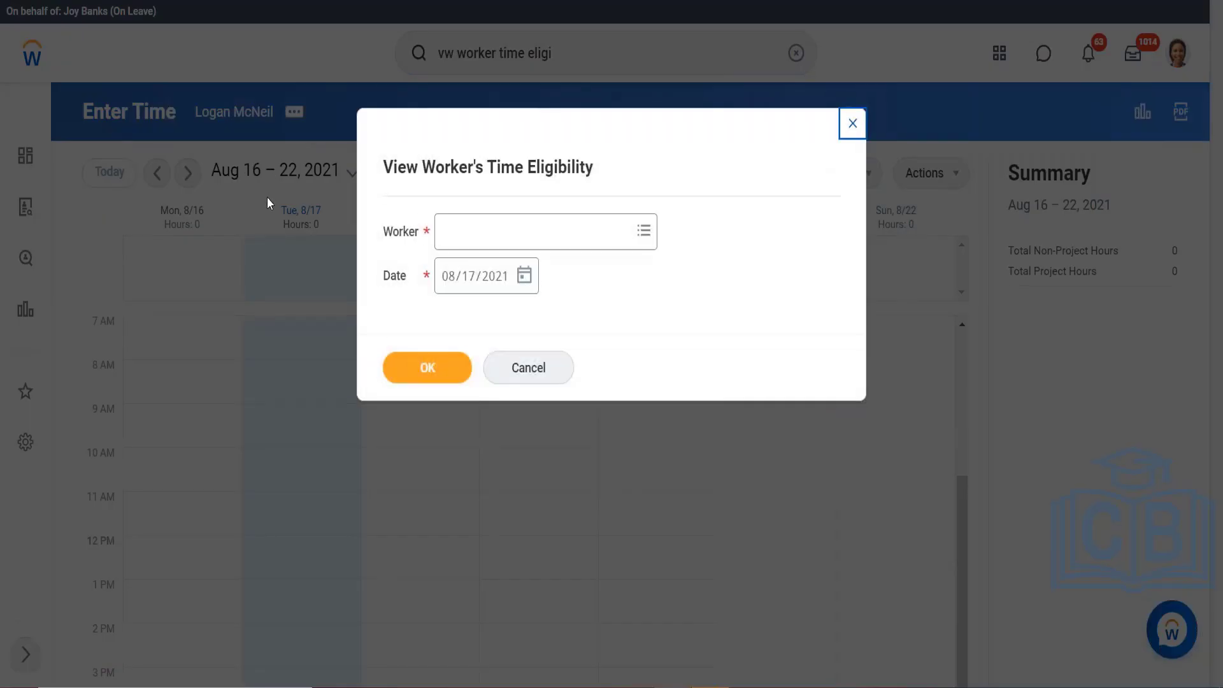
# - Run the View Worker's Time Eligibility report for the worker whose calendar is being used
pyautogui.click(535, 231)
pyautogui.write('loga')
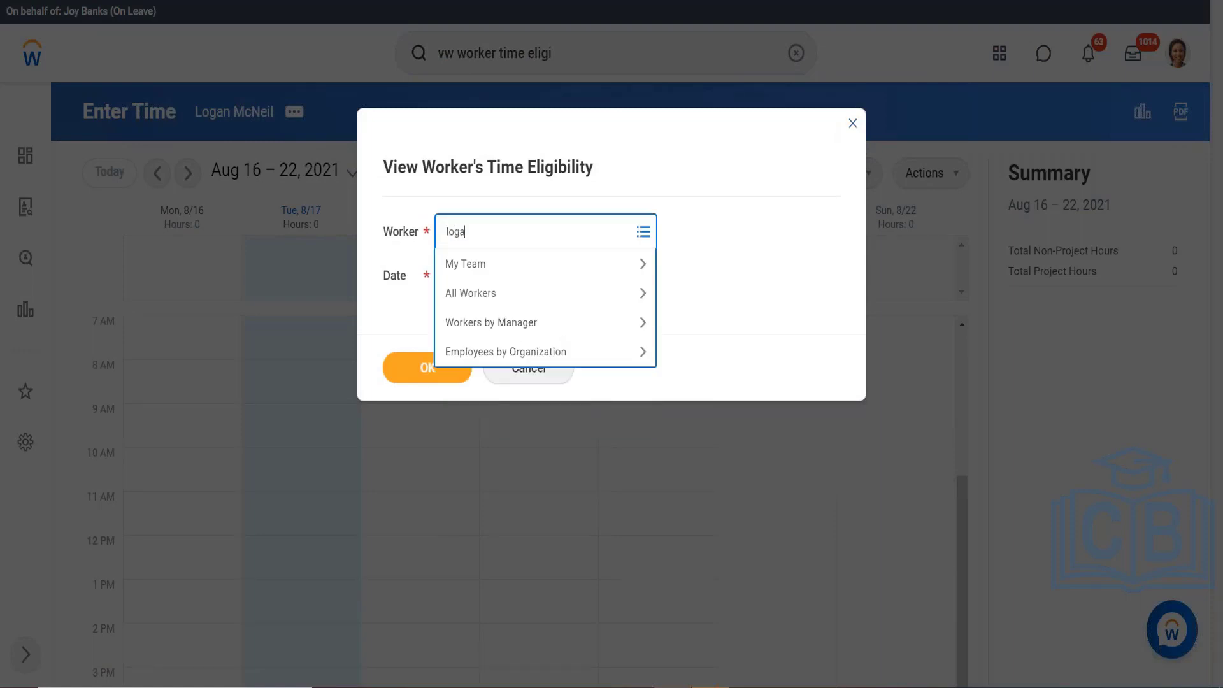
pyautogui.write('n')
pyautogui.press('Return')
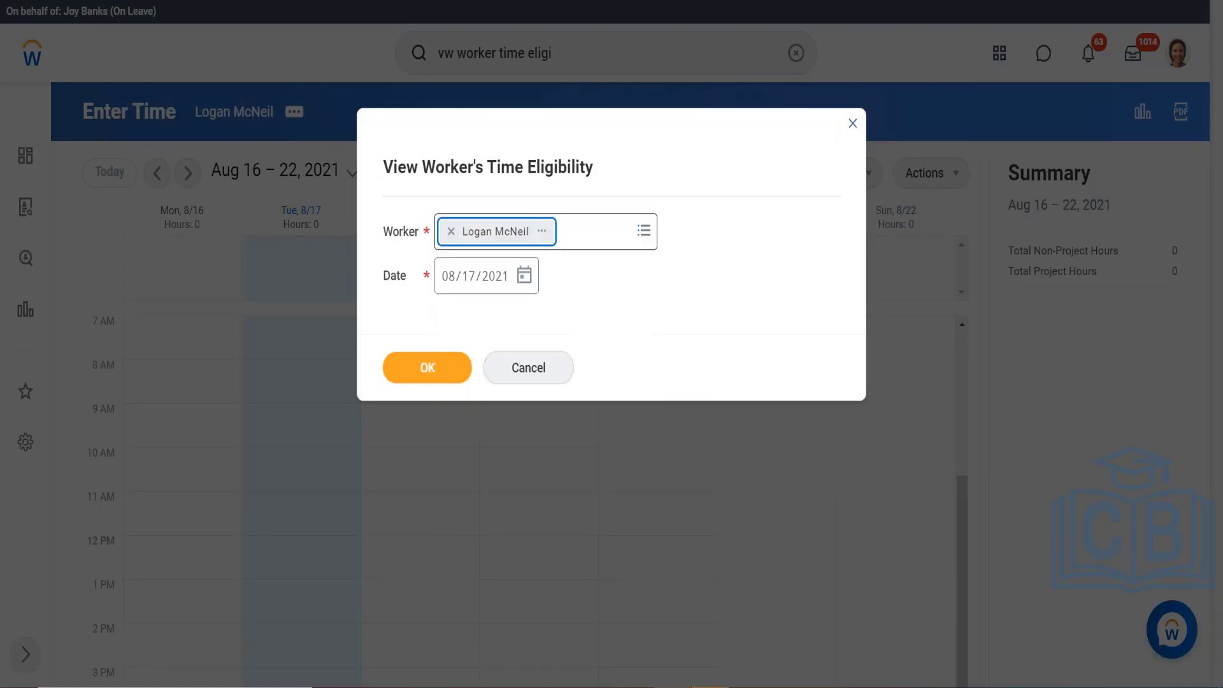
pyautogui.click(424, 369)
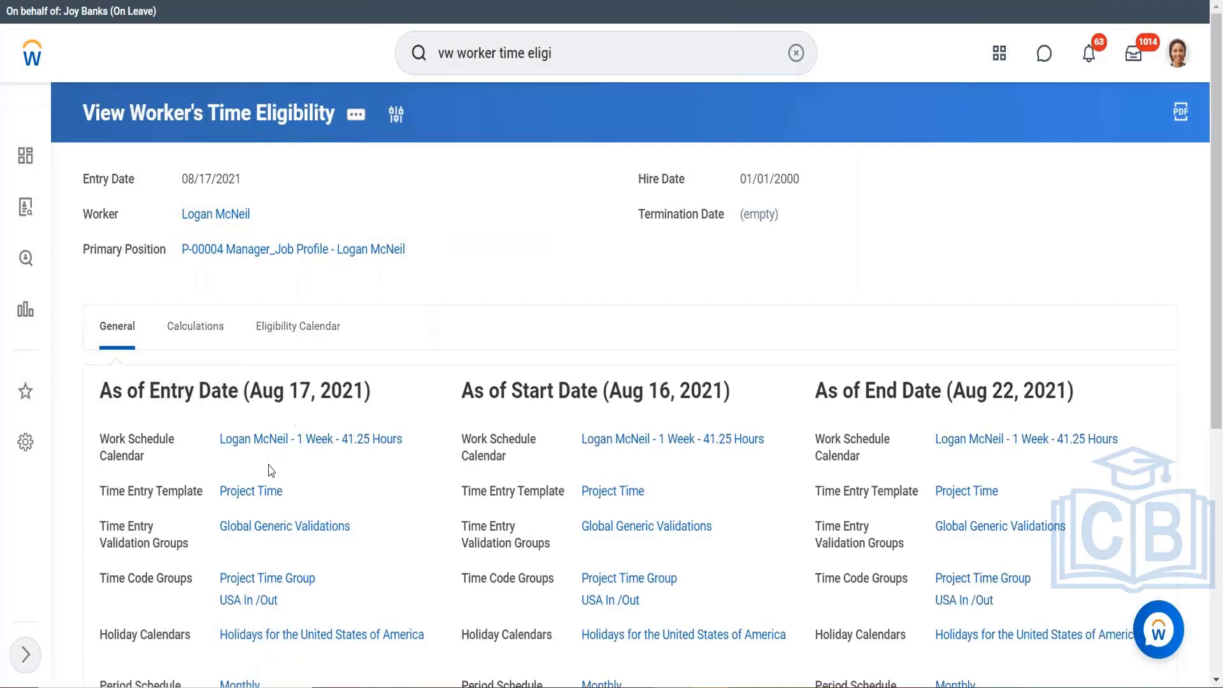
# - Open the worker's Project Time time entry template, as of the entry date, for editing
pyautogui.click(251, 490)
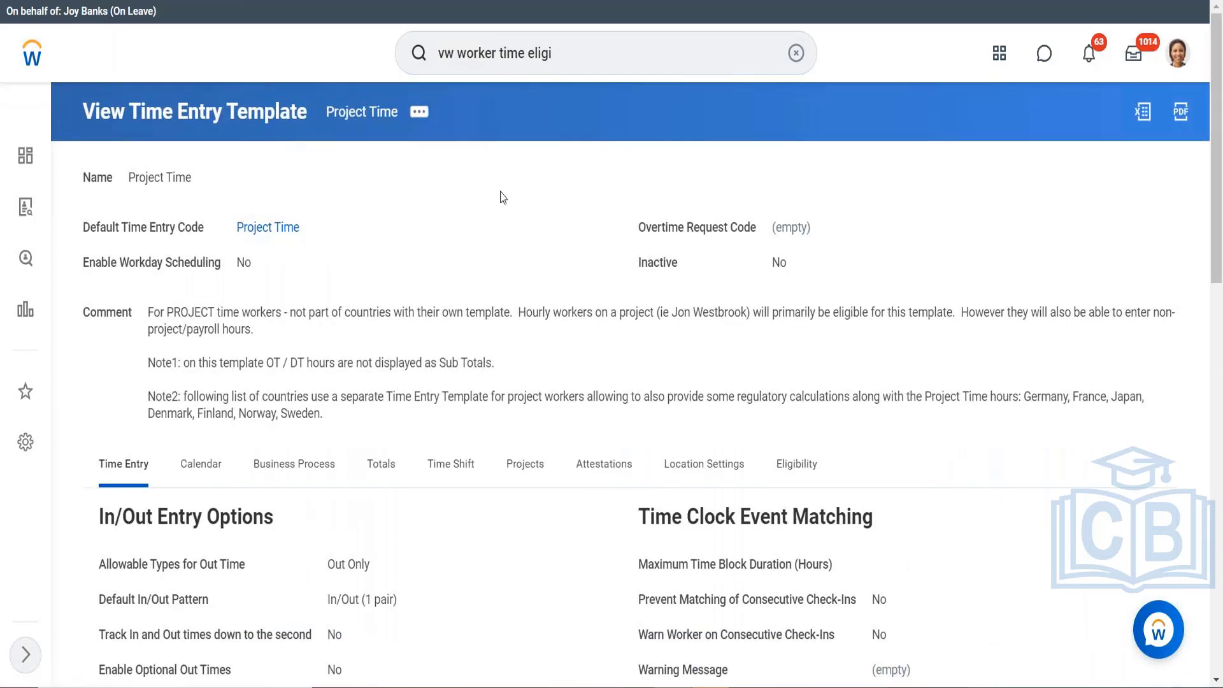
pyautogui.click(419, 112)
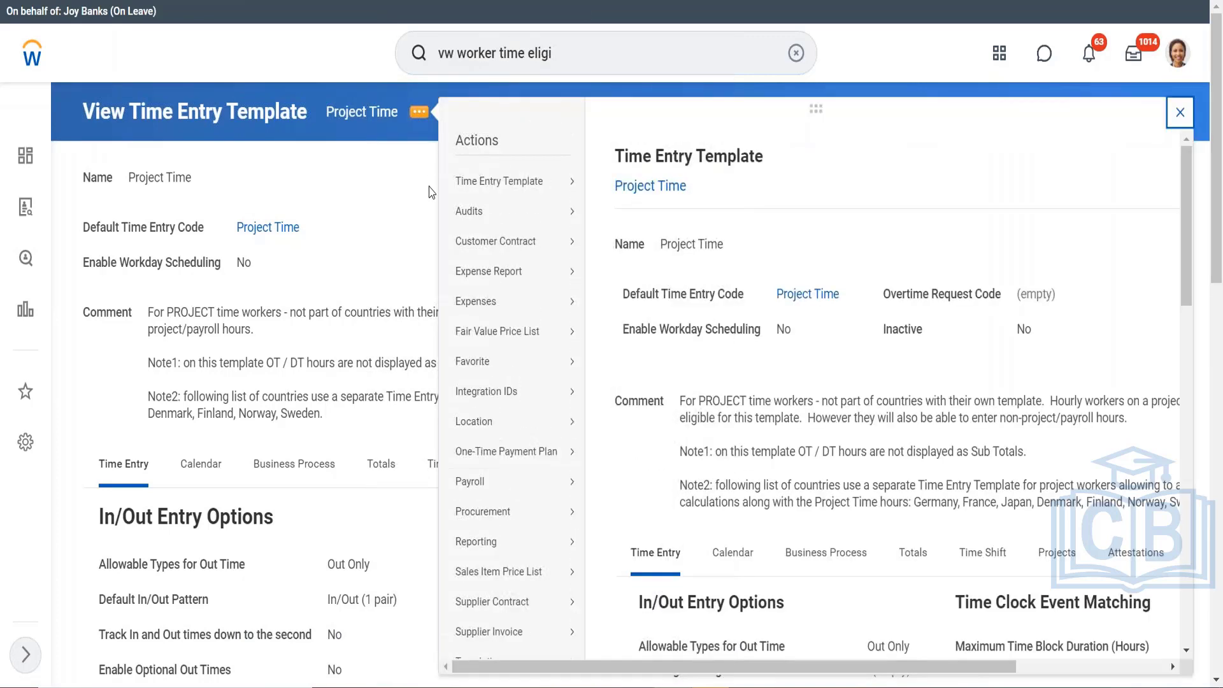
pyautogui.moveTo(538, 183)
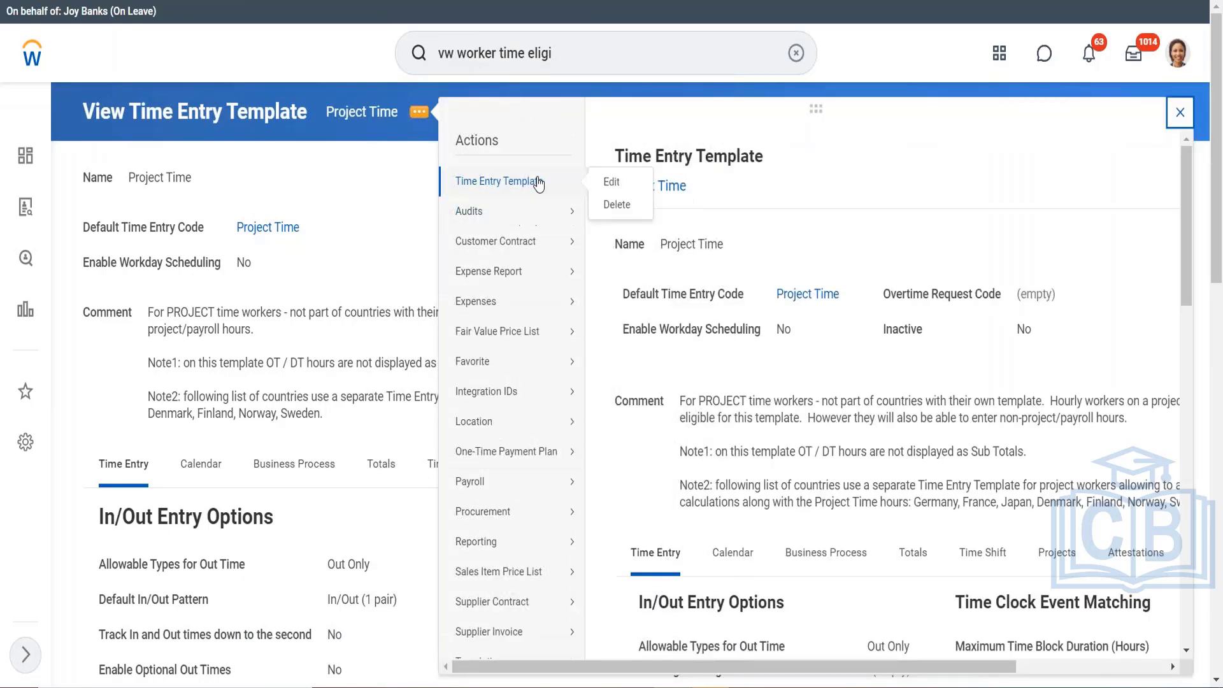
pyautogui.click(609, 185)
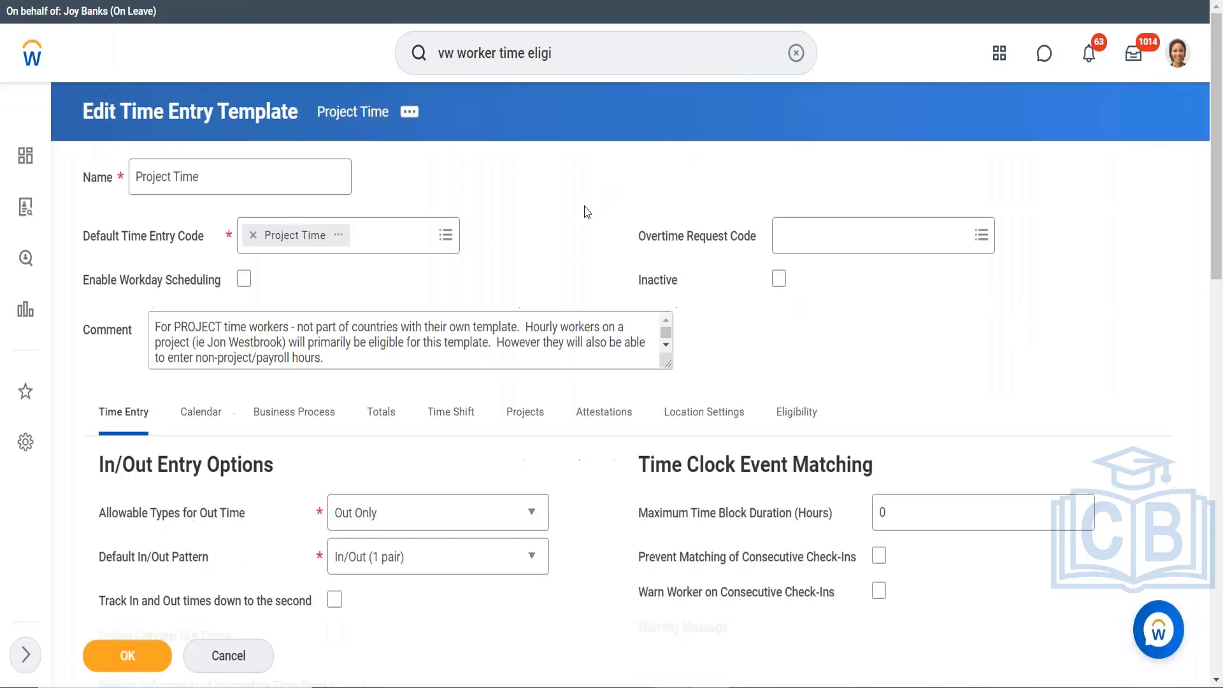
# - Set Allowable Types for Out Time to Out, Meal and Break in the Project Time template and save it
pyautogui.scroll(-1, 573, 221)
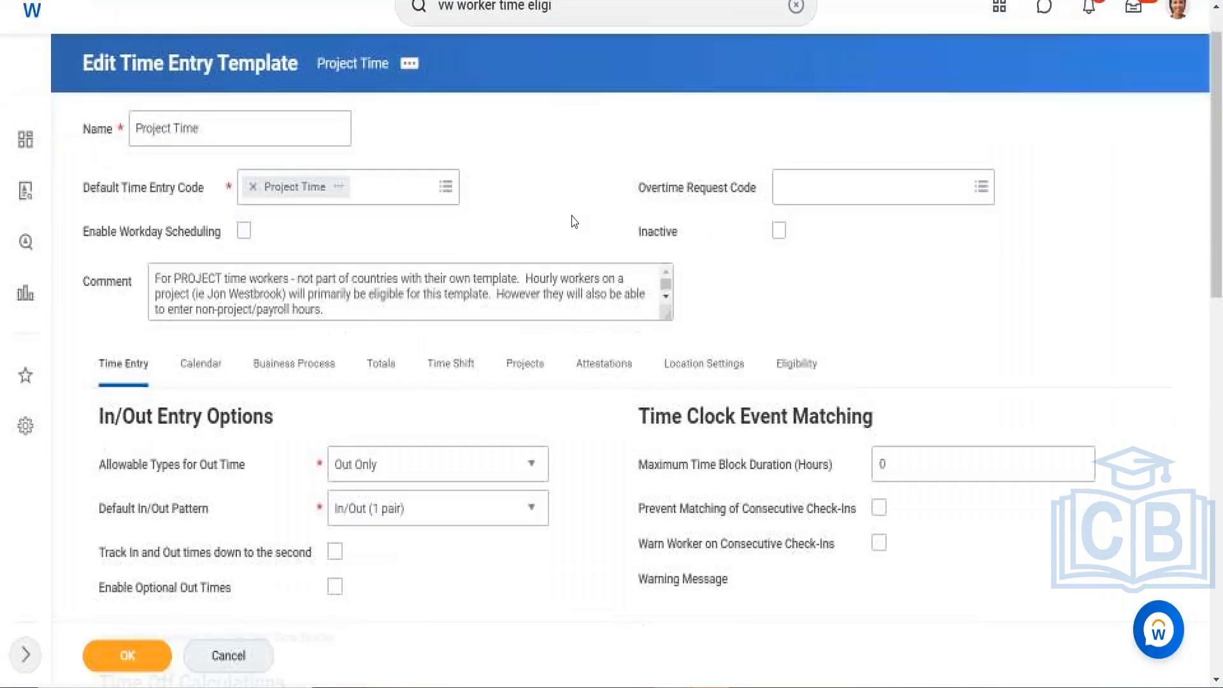
pyautogui.click(459, 462)
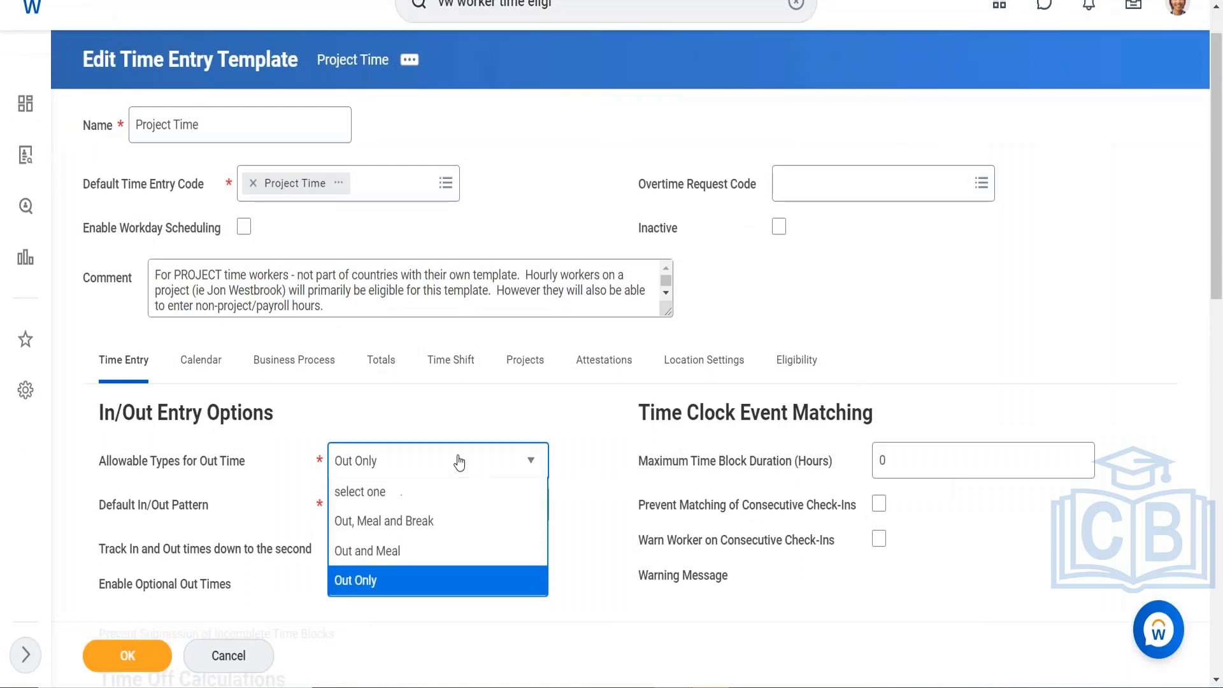
pyautogui.click(414, 529)
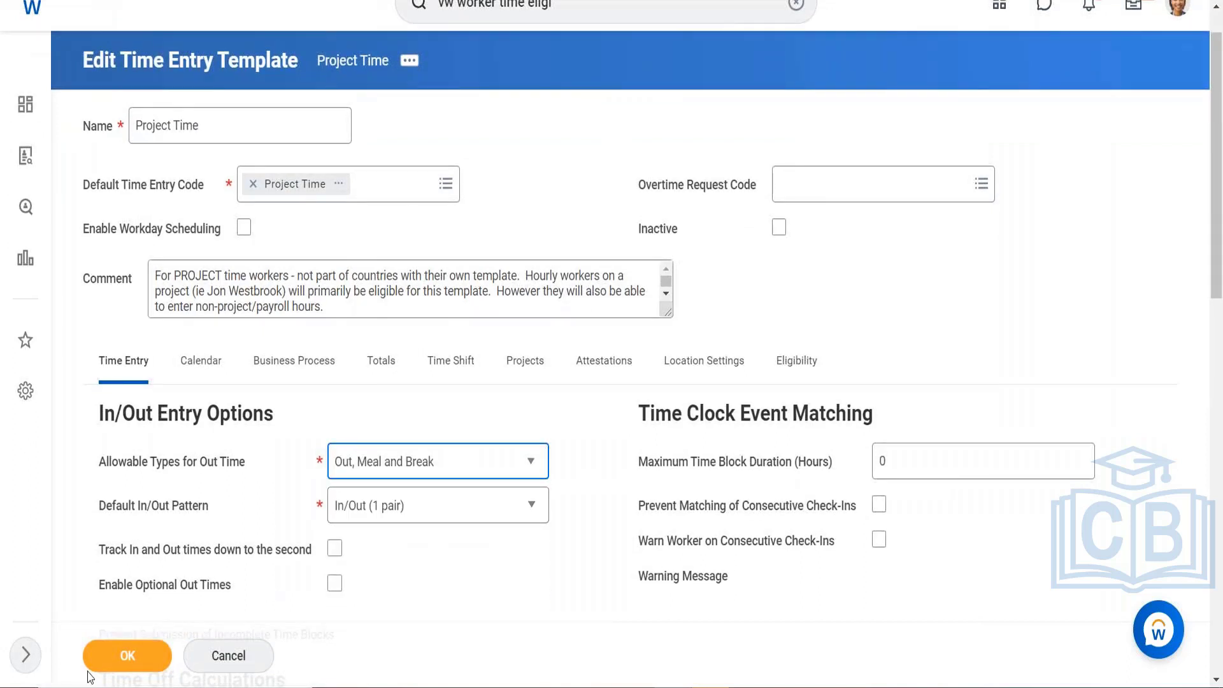
pyautogui.click(127, 656)
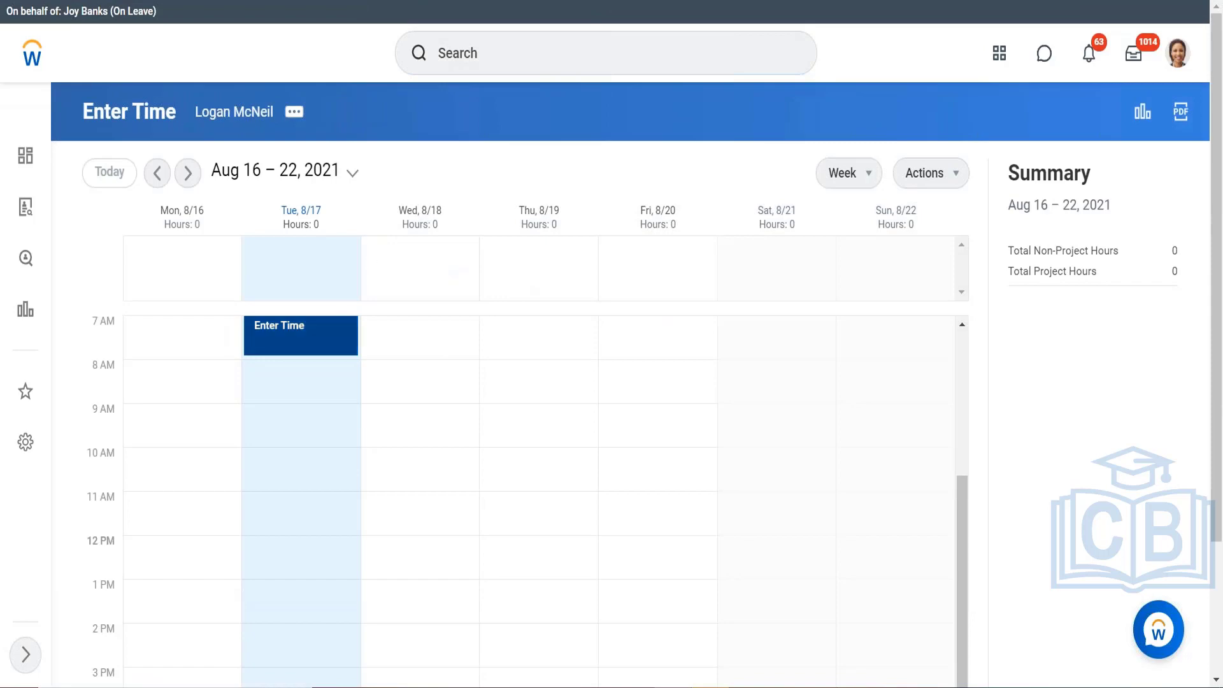
# - Open a time entry for Tuesday 8/17 on the worker's calendar and review its Out Reason choices
pyautogui.click(296, 338)
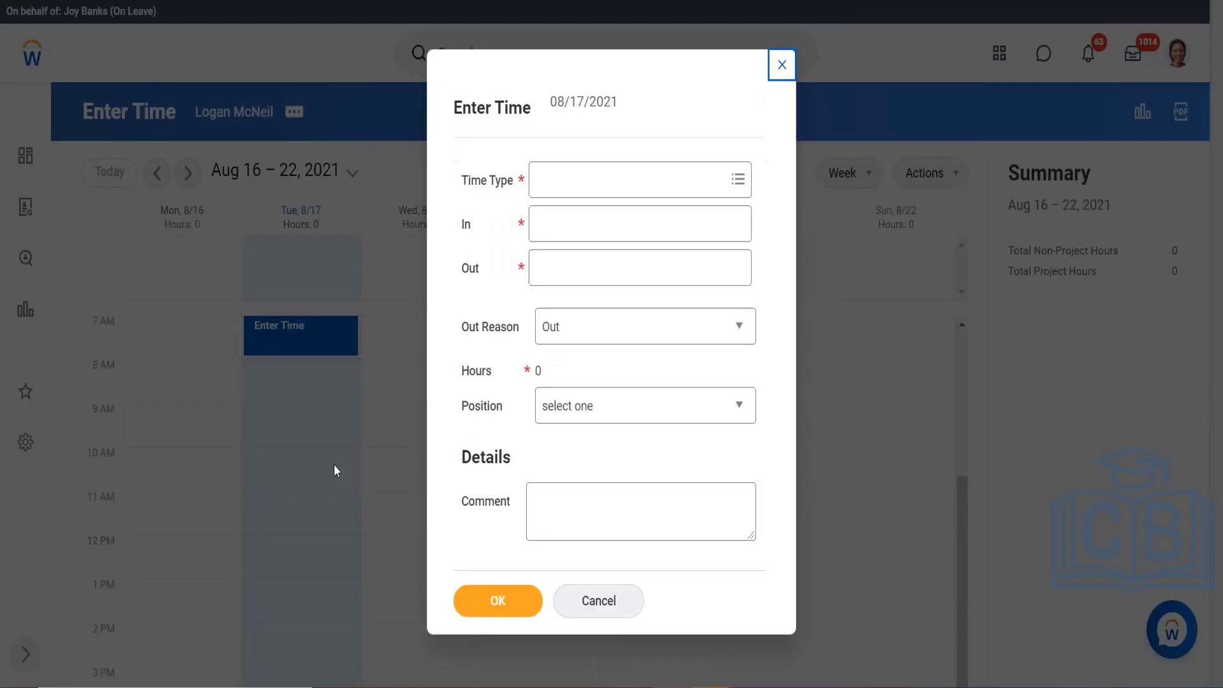
pyautogui.click(612, 328)
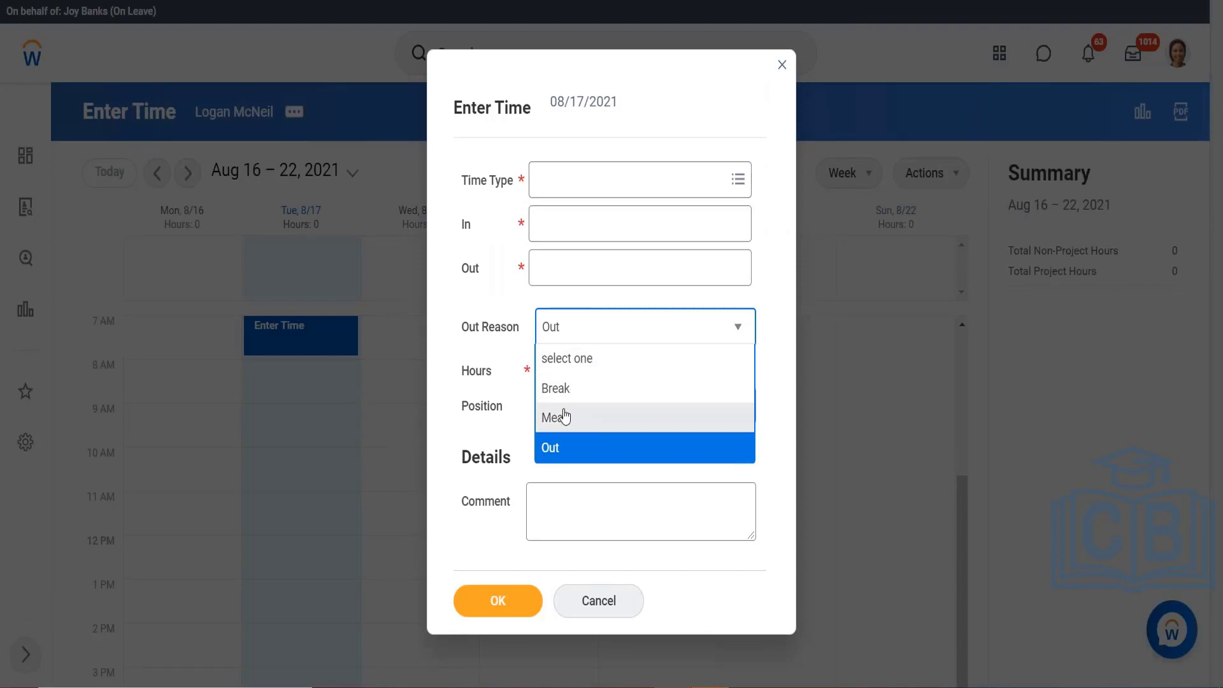
# - Choose the Training time entry code as the Time Type of the 08/17/2021 entry
pyautogui.click(574, 185)
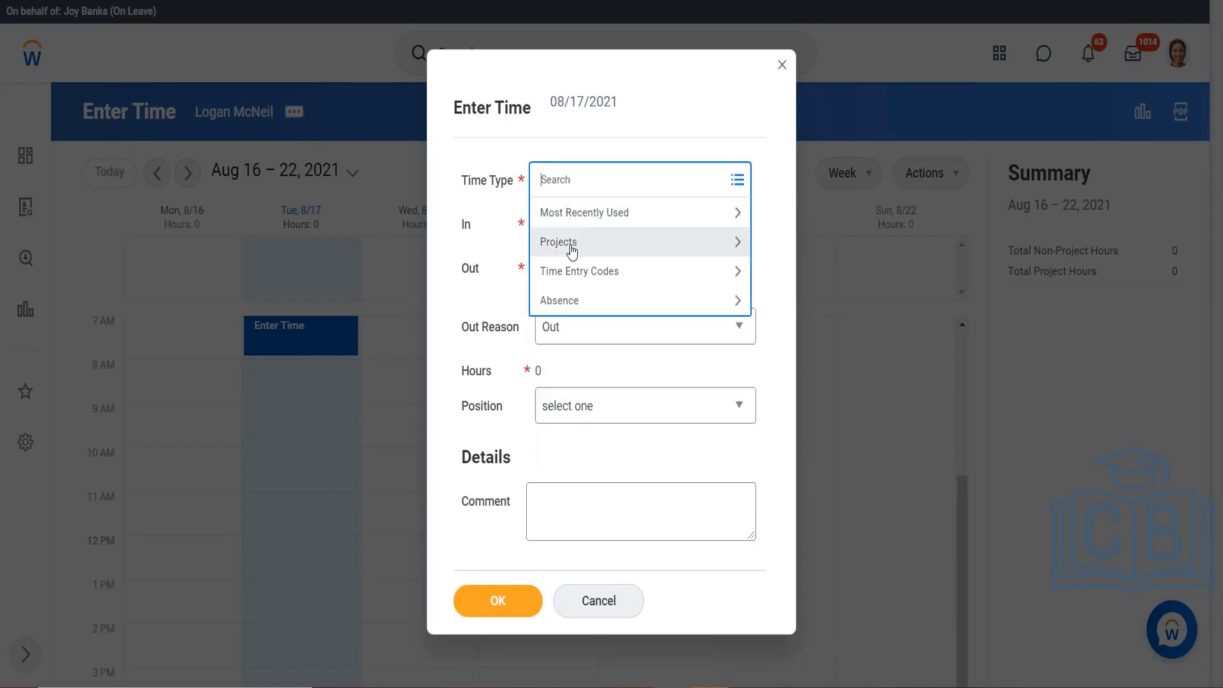
pyautogui.click(569, 274)
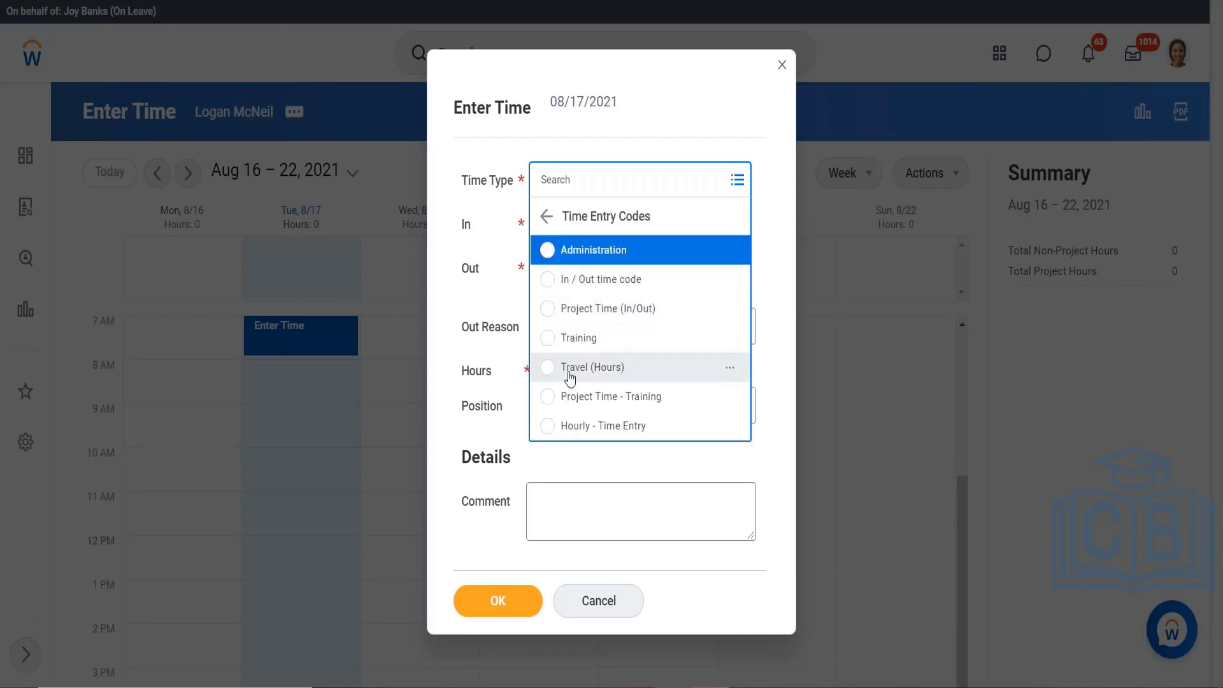
pyautogui.click(573, 338)
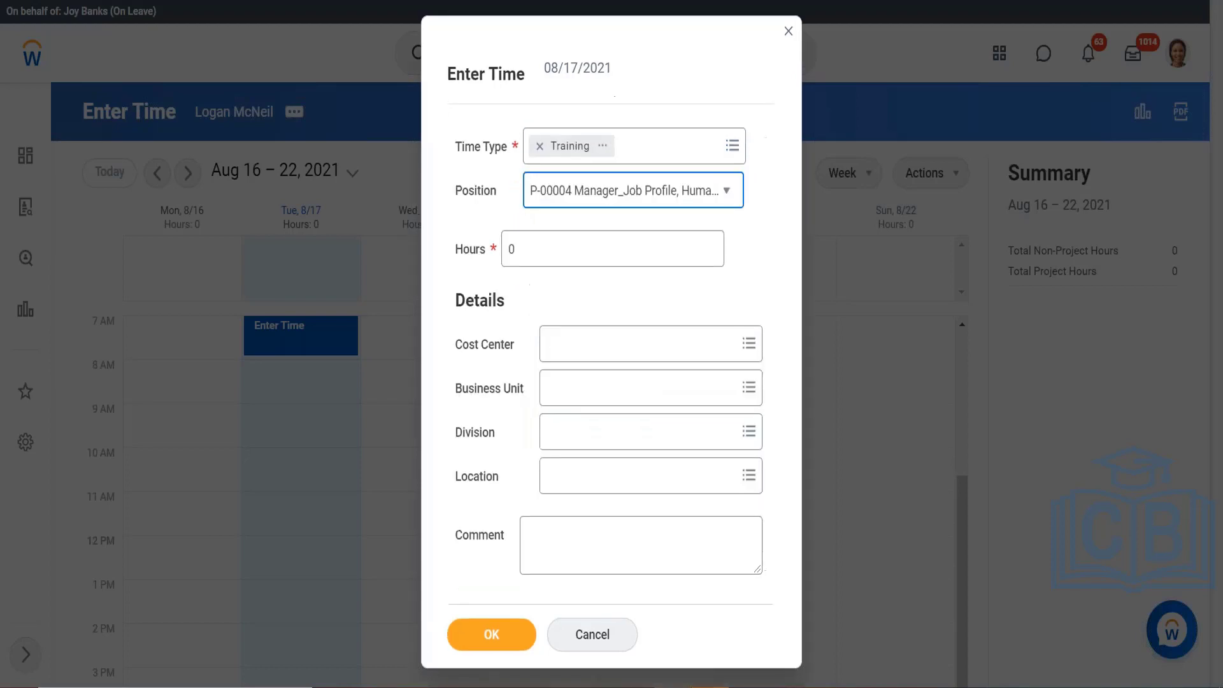
pyautogui.click(557, 253)
# - Change the Time Type of the 08/17/2021 entry to the In / Out time code
pyautogui.click(652, 156)
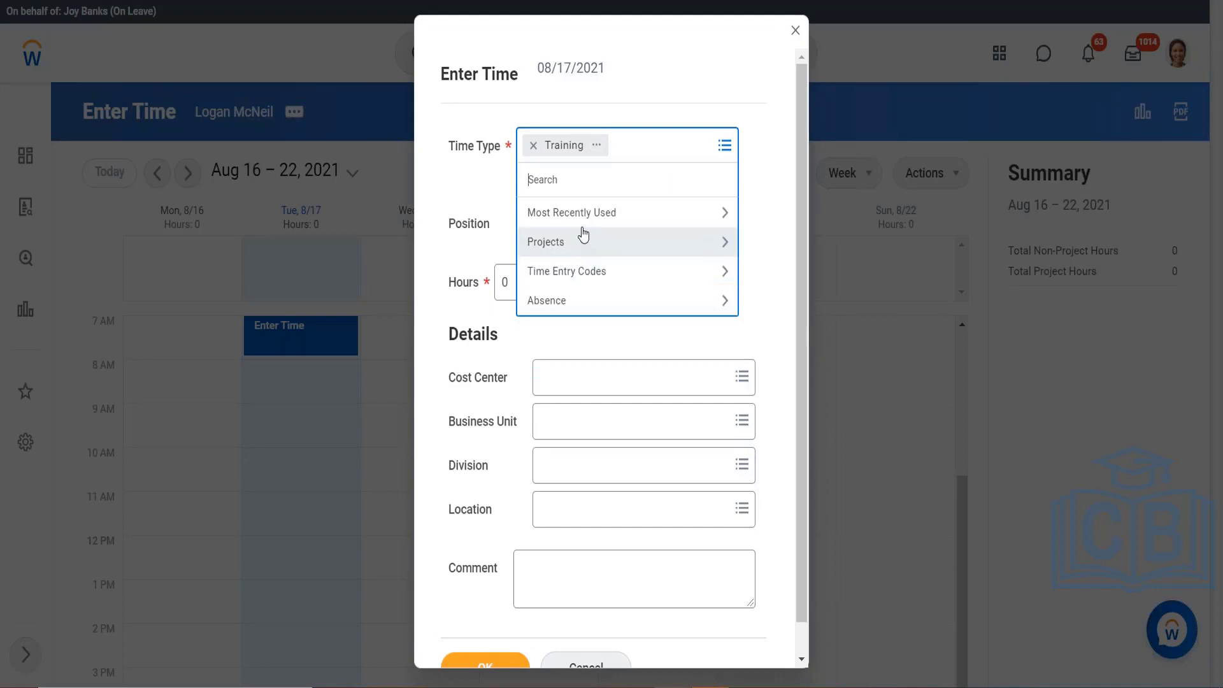
pyautogui.click(580, 273)
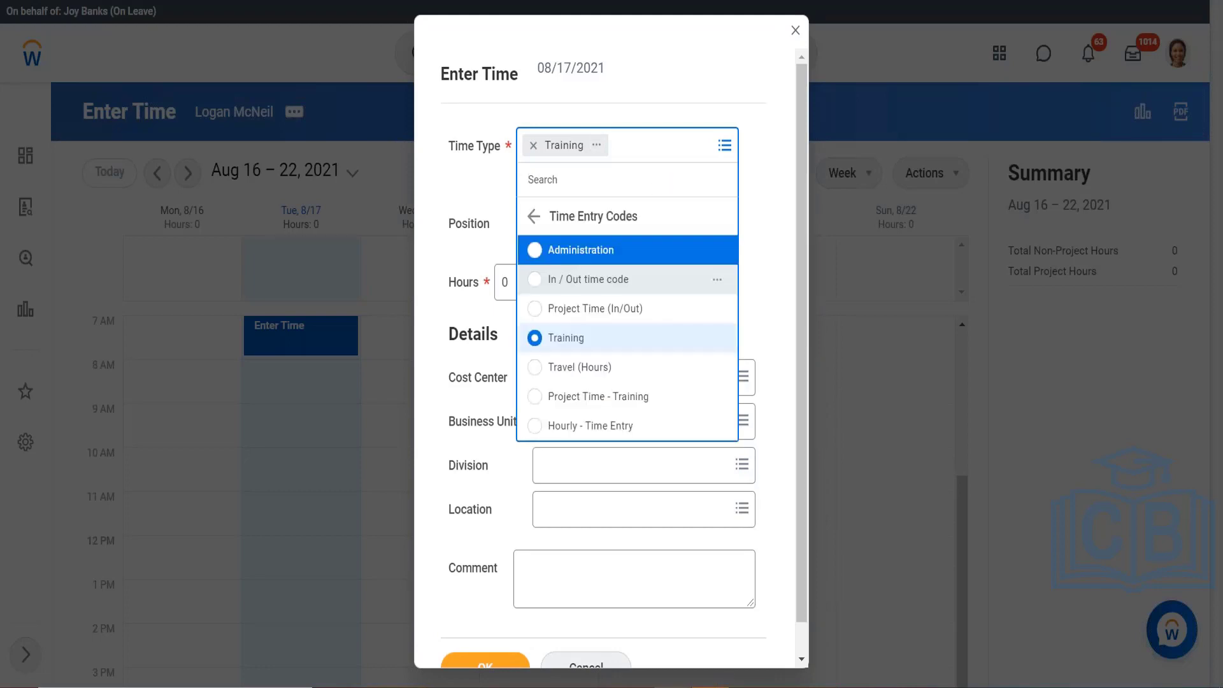
pyautogui.click(584, 281)
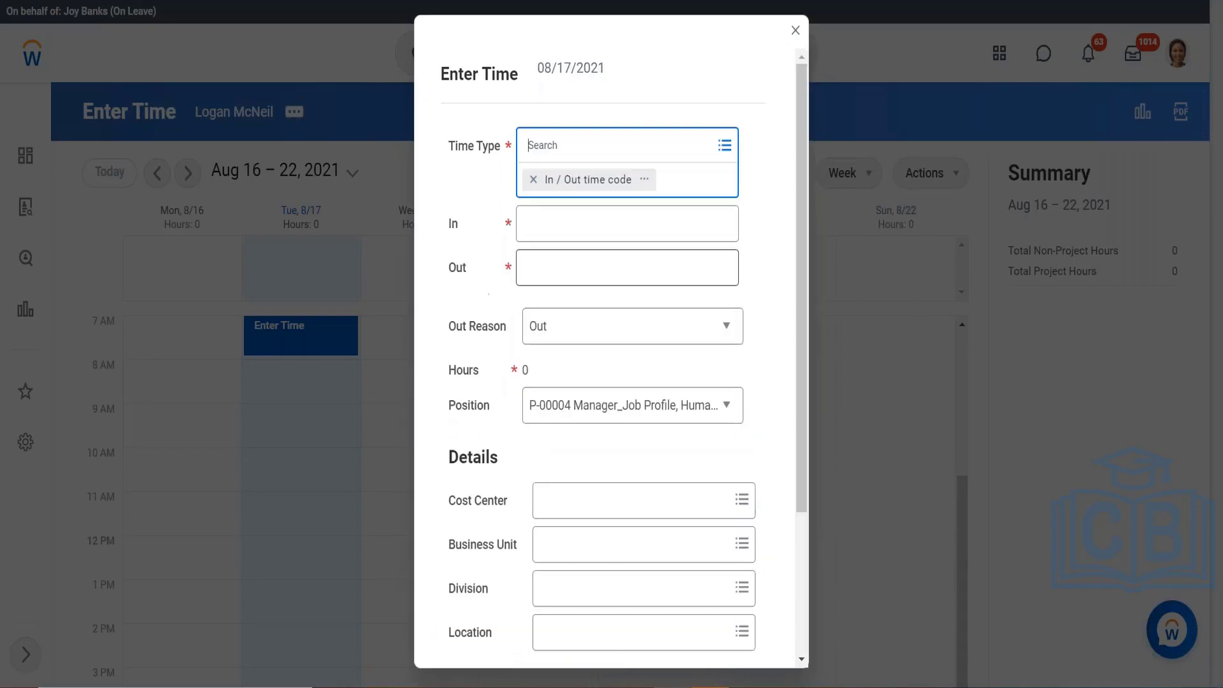
# - Enter In 10:00 AM and Out 01:00 PM with Out Reason Meal, and submit the 08/17/2021 time entry
pyautogui.press('Tab')
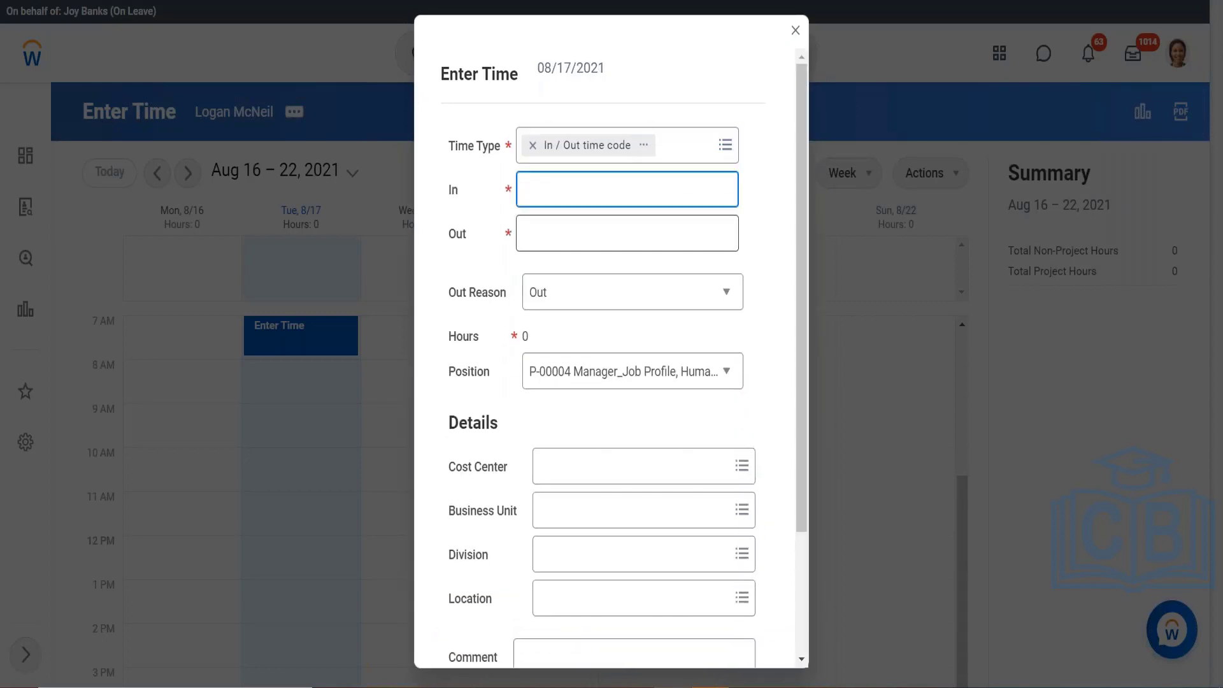
pyautogui.write('10')
pyautogui.press('Tab')
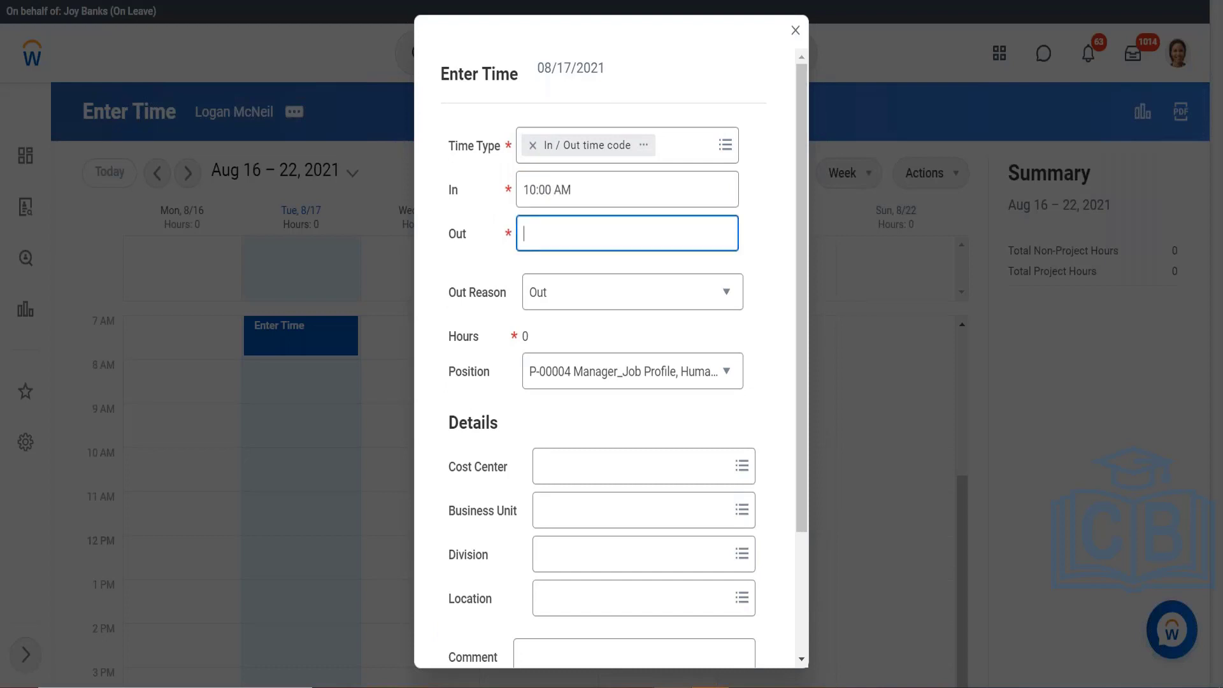
pyautogui.write('13')
pyautogui.click(559, 304)
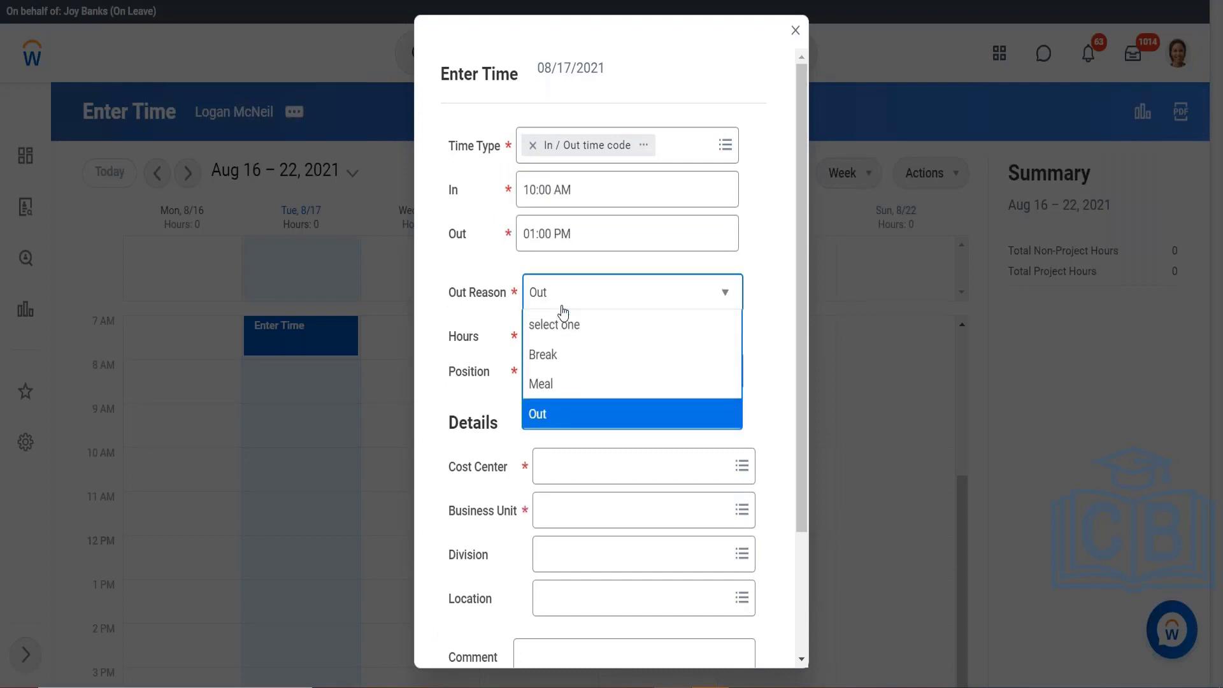
pyautogui.click(548, 385)
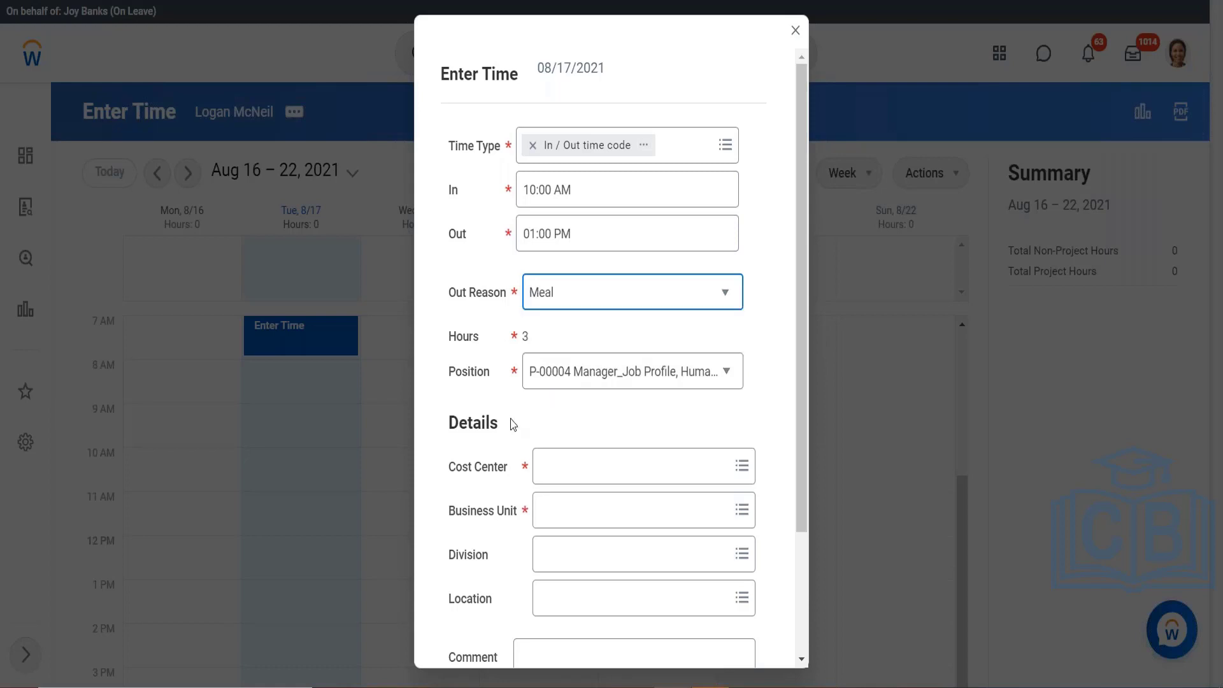
pyautogui.scroll(-3, 507, 429)
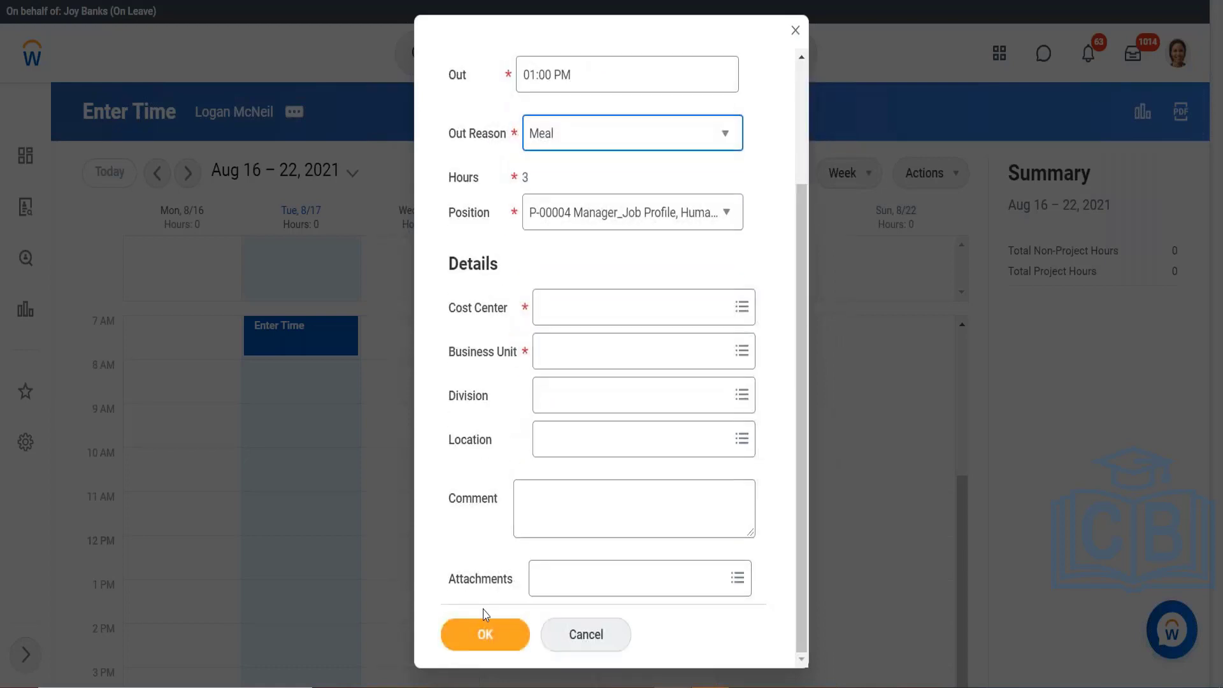
pyautogui.click(483, 634)
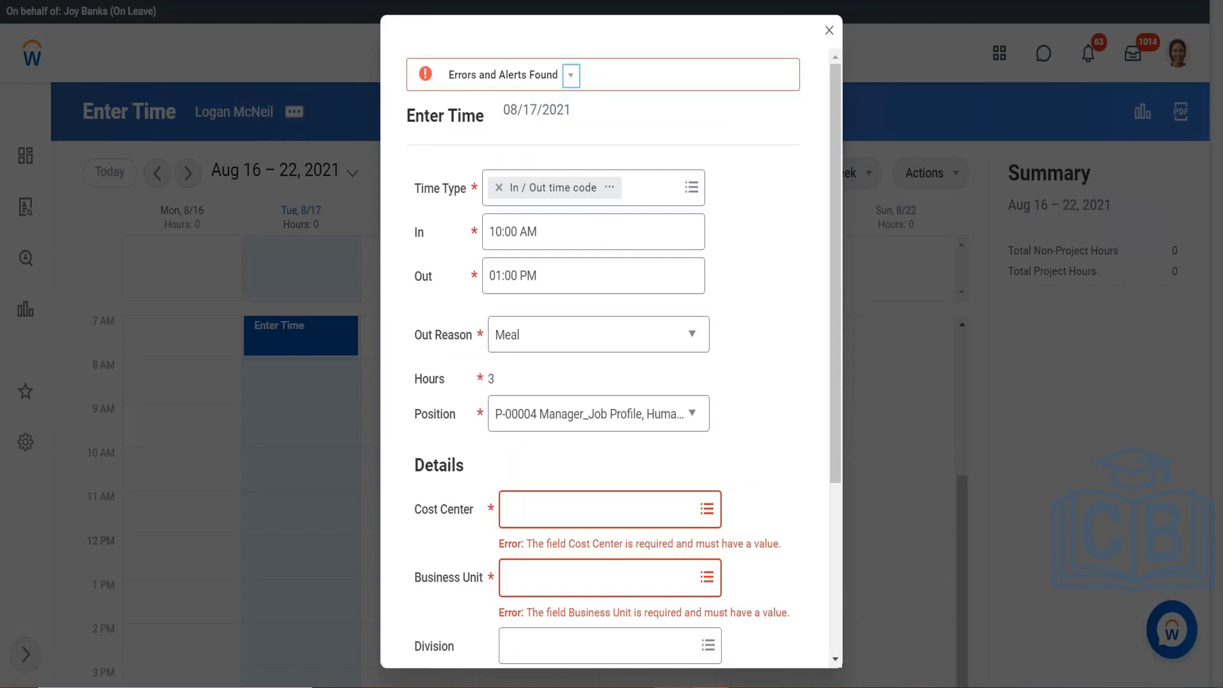
# - Set the time entry's Cost Center to the active cost center 001 KM_Bootcamp_Recruitment
pyautogui.click(575, 517)
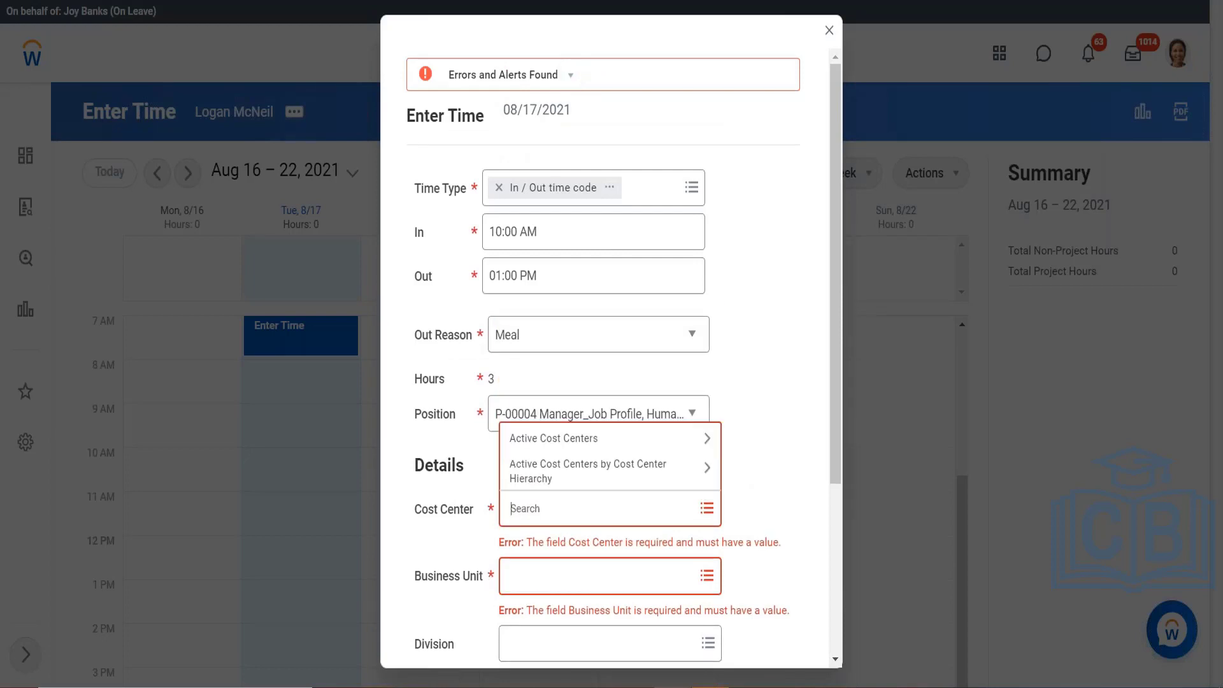
pyautogui.click(562, 469)
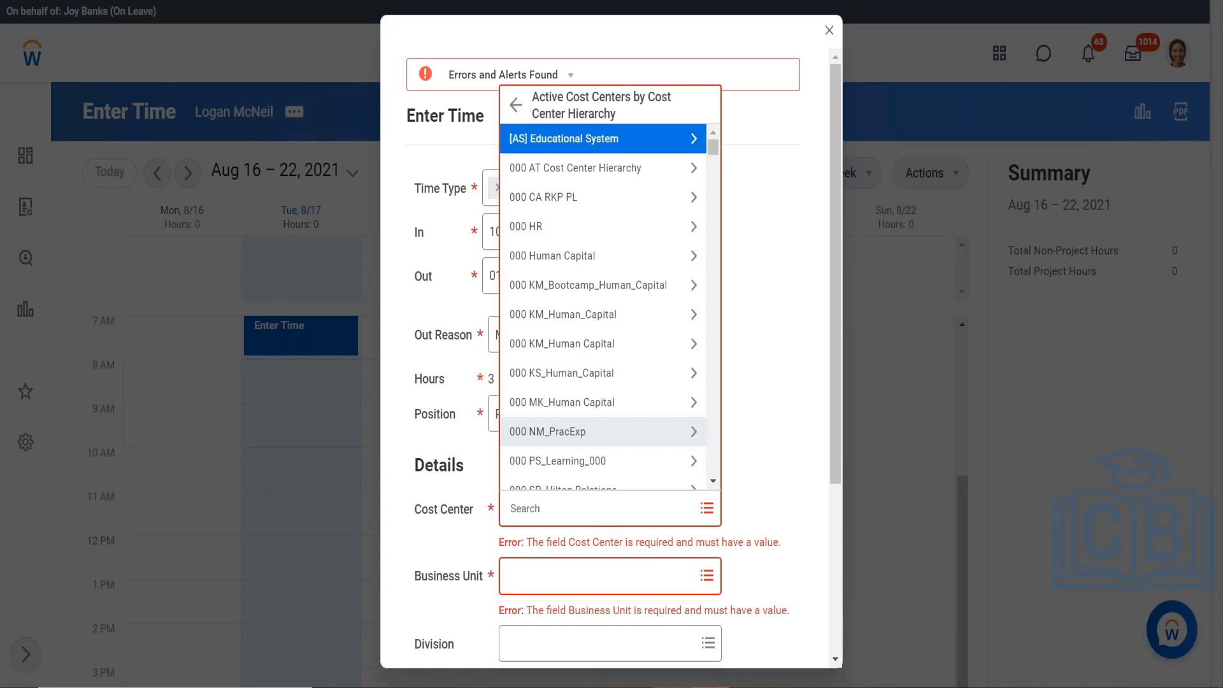
pyautogui.click(516, 104)
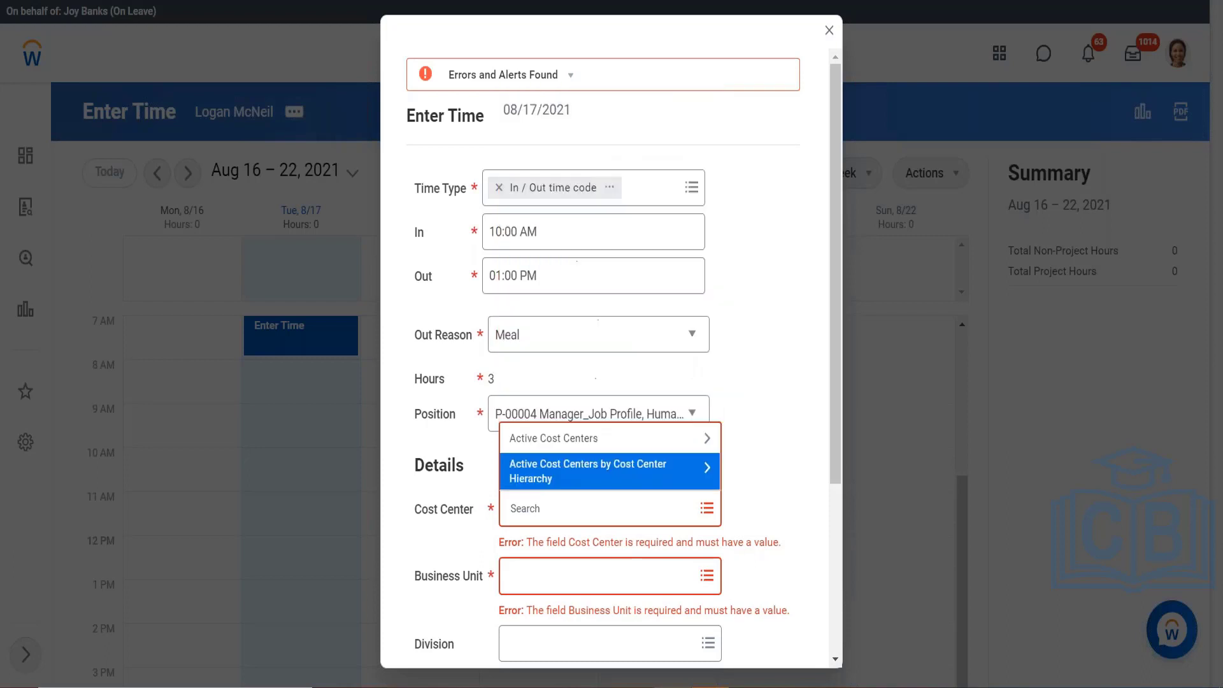
pyautogui.click(562, 438)
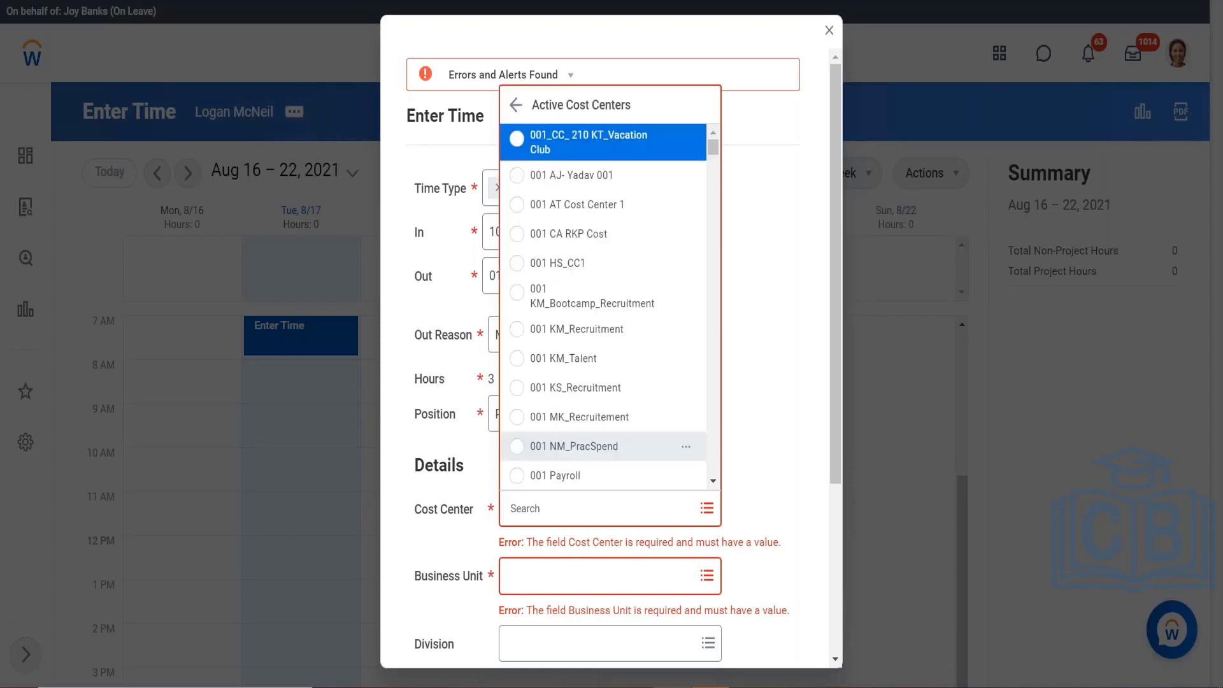
pyautogui.click(538, 299)
# - Browse the available business units for the time entry and search the Business Unit field for "hum"
pyautogui.click(616, 532)
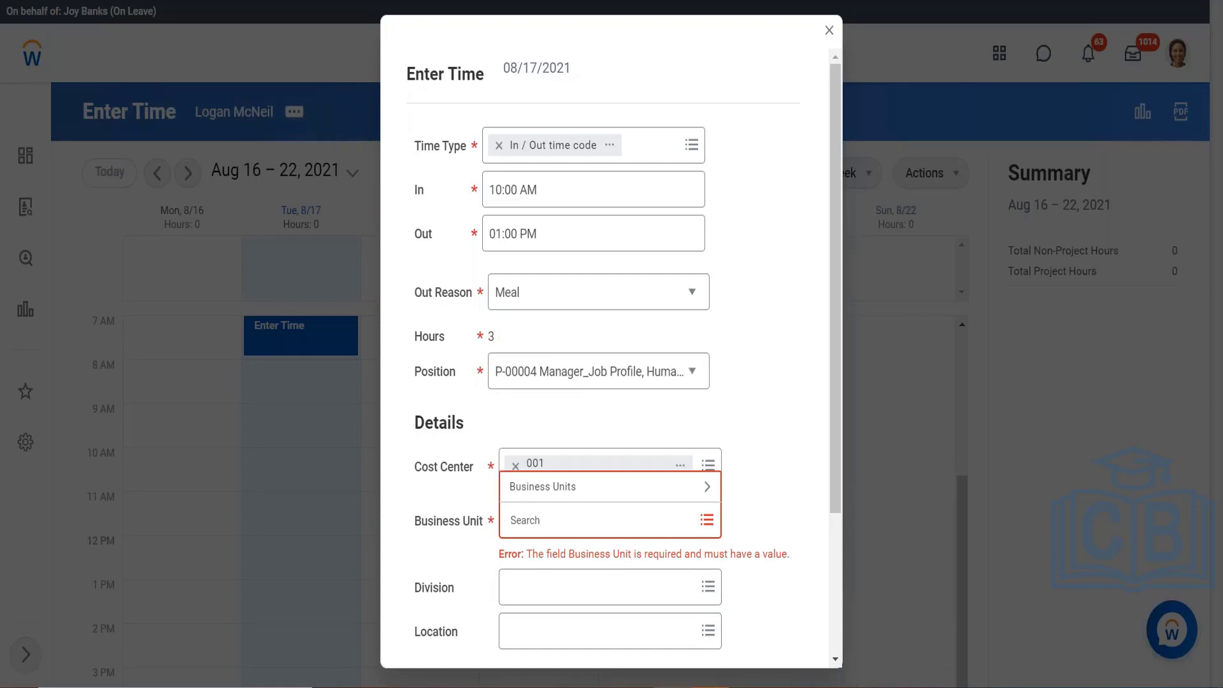
pyautogui.click(615, 497)
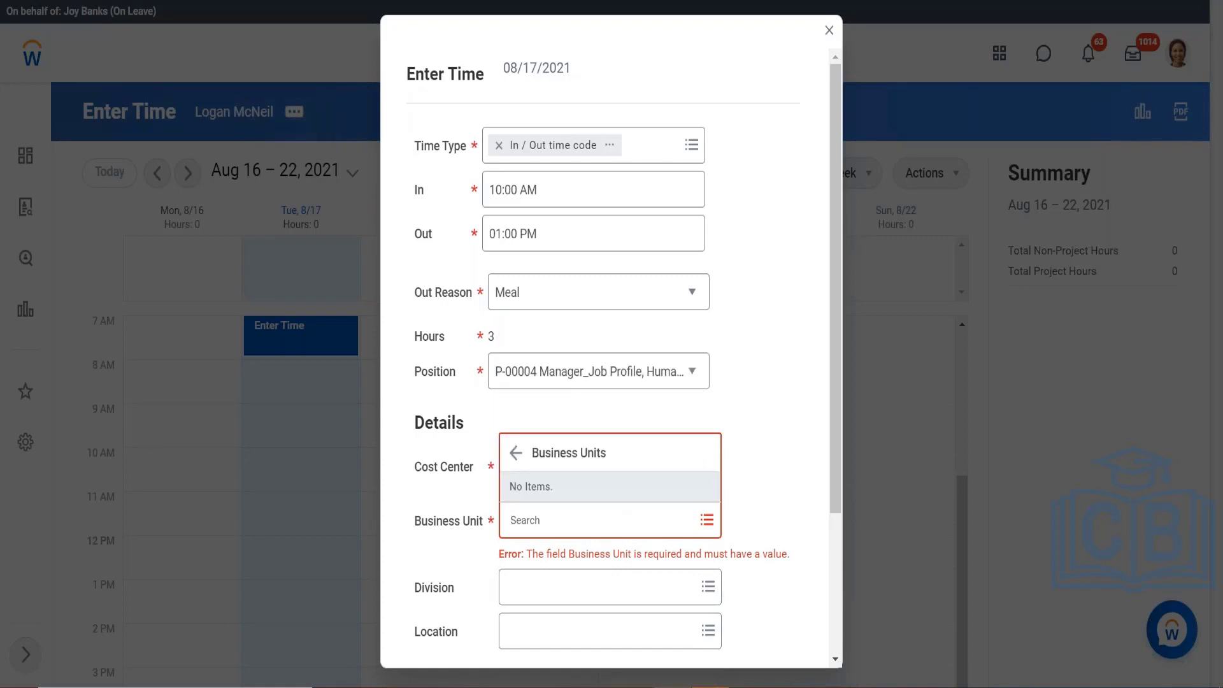
pyautogui.click(515, 453)
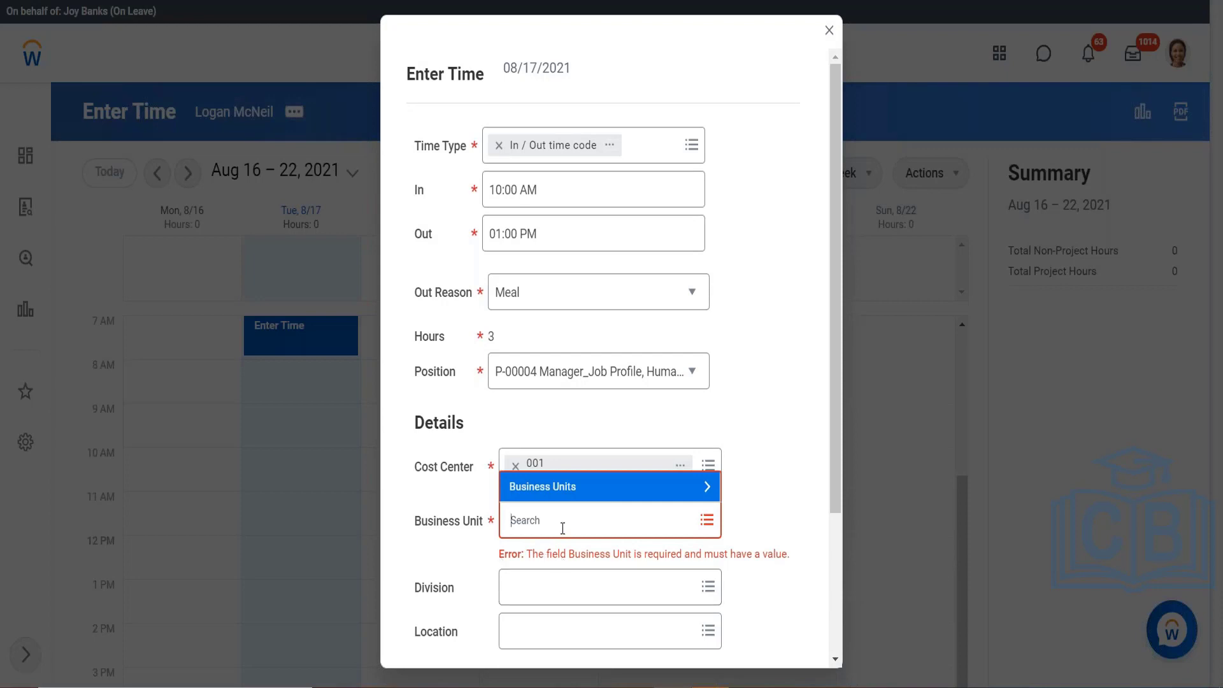
pyautogui.write('hum')
pyautogui.press('Return')
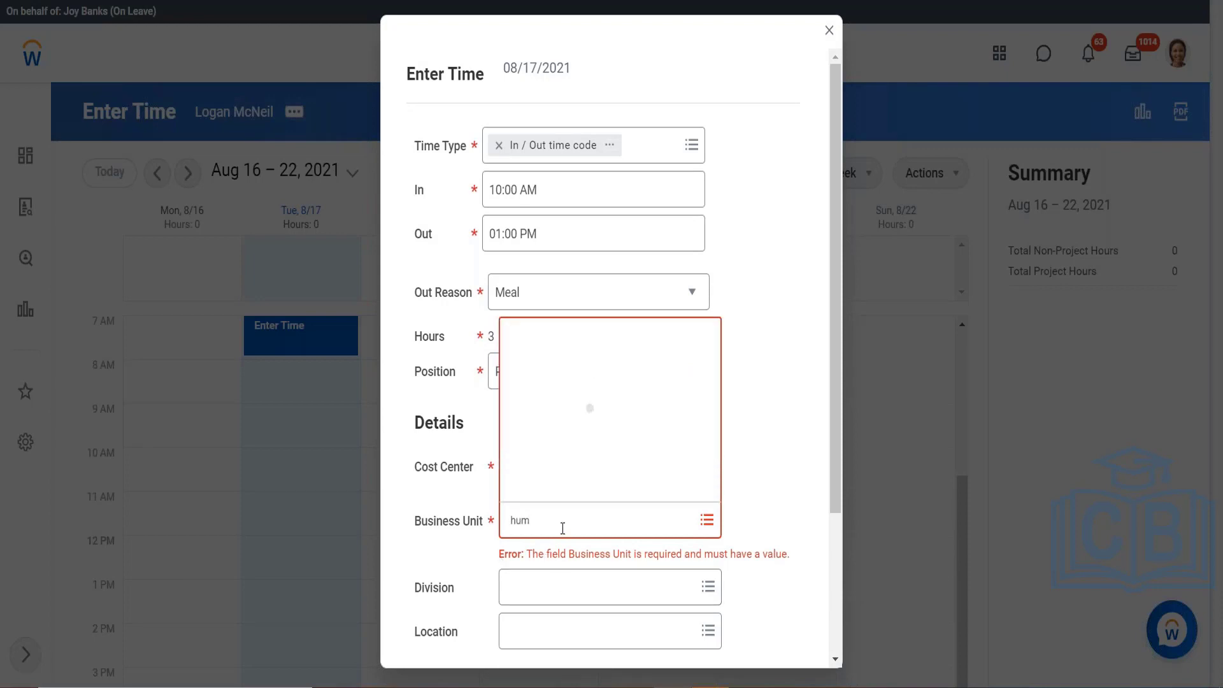
pyautogui.click(769, 472)
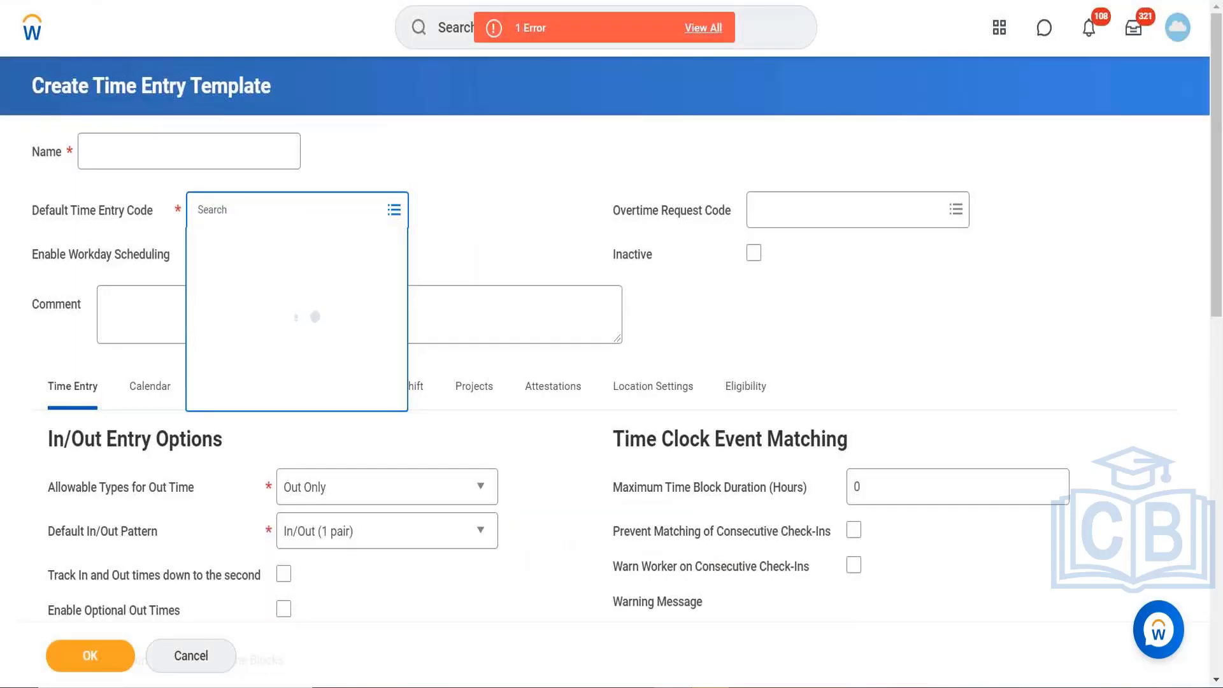
# - Return to the Project Time time entry template and open it for editing
pyautogui.click(471, 209)
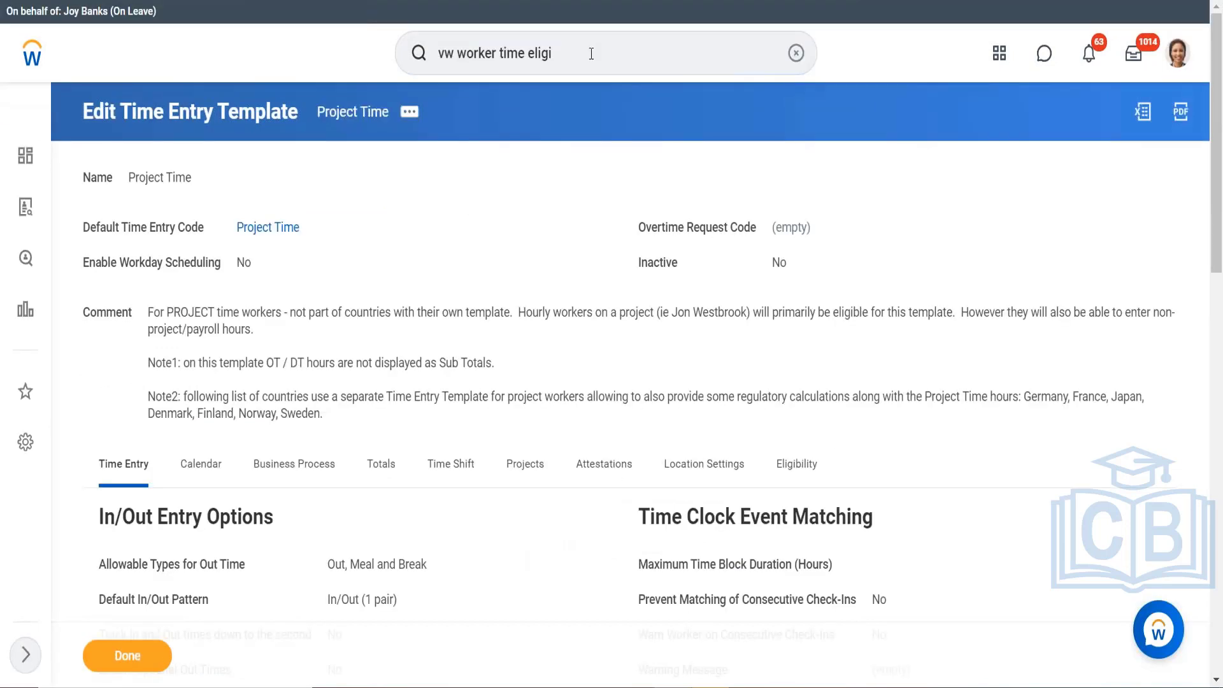
pyautogui.click(408, 115)
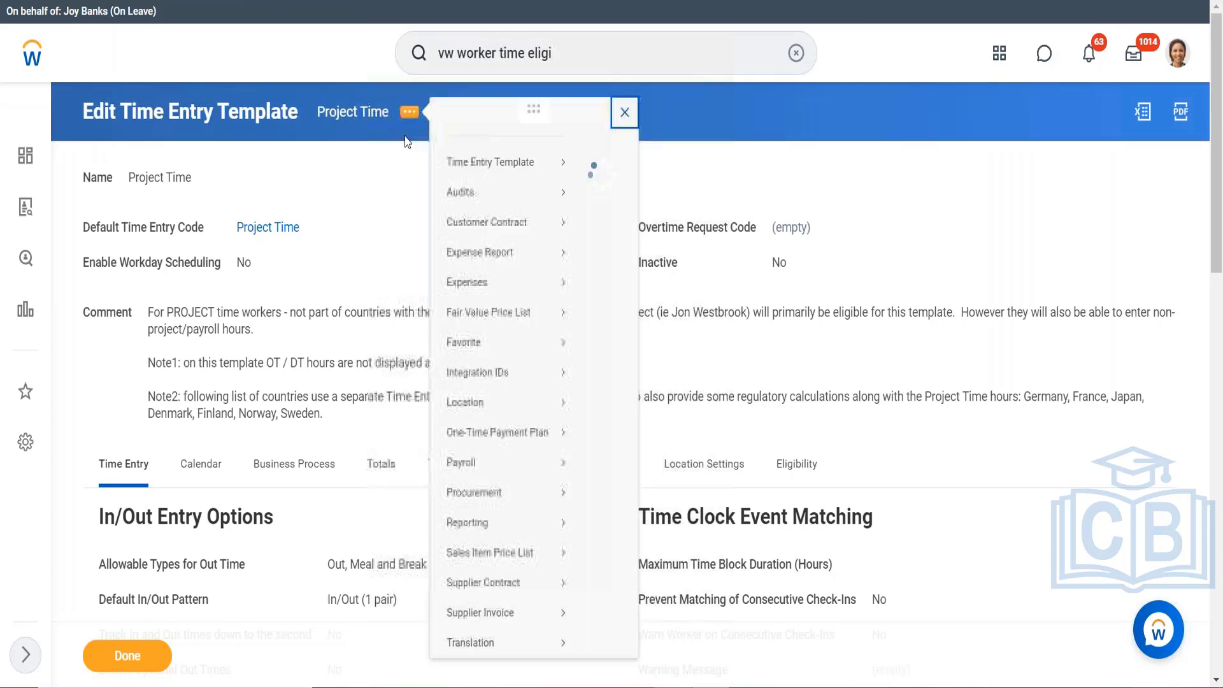
pyautogui.moveTo(559, 178)
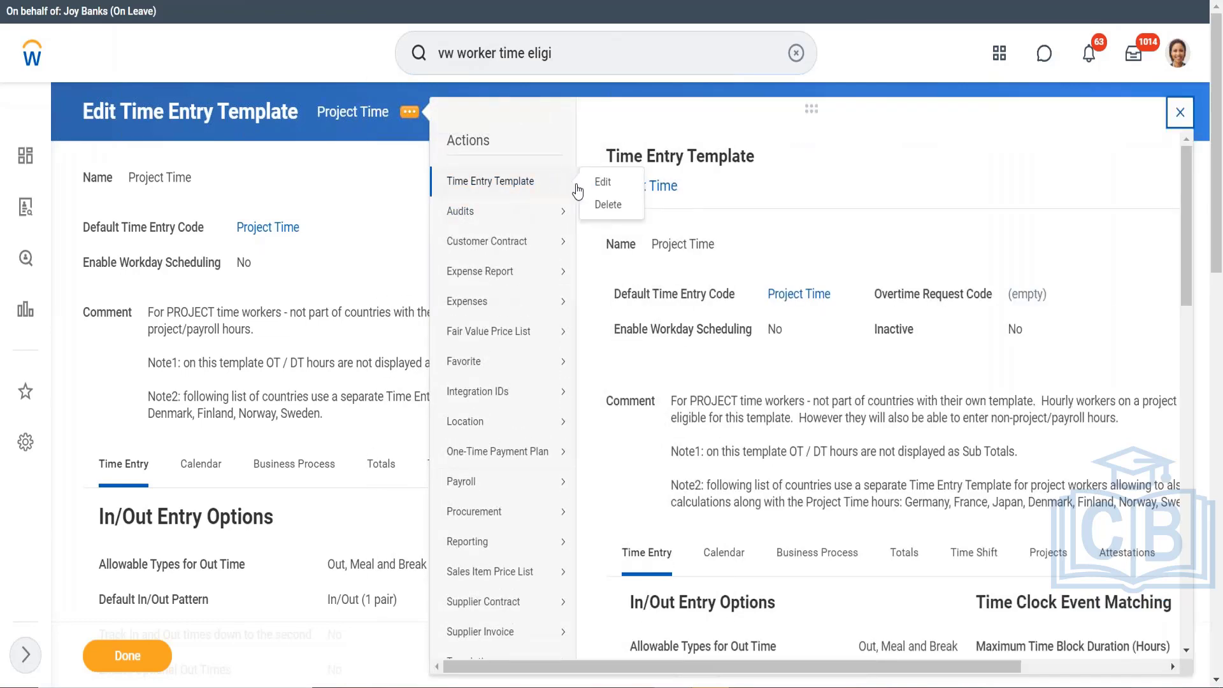
pyautogui.click(602, 183)
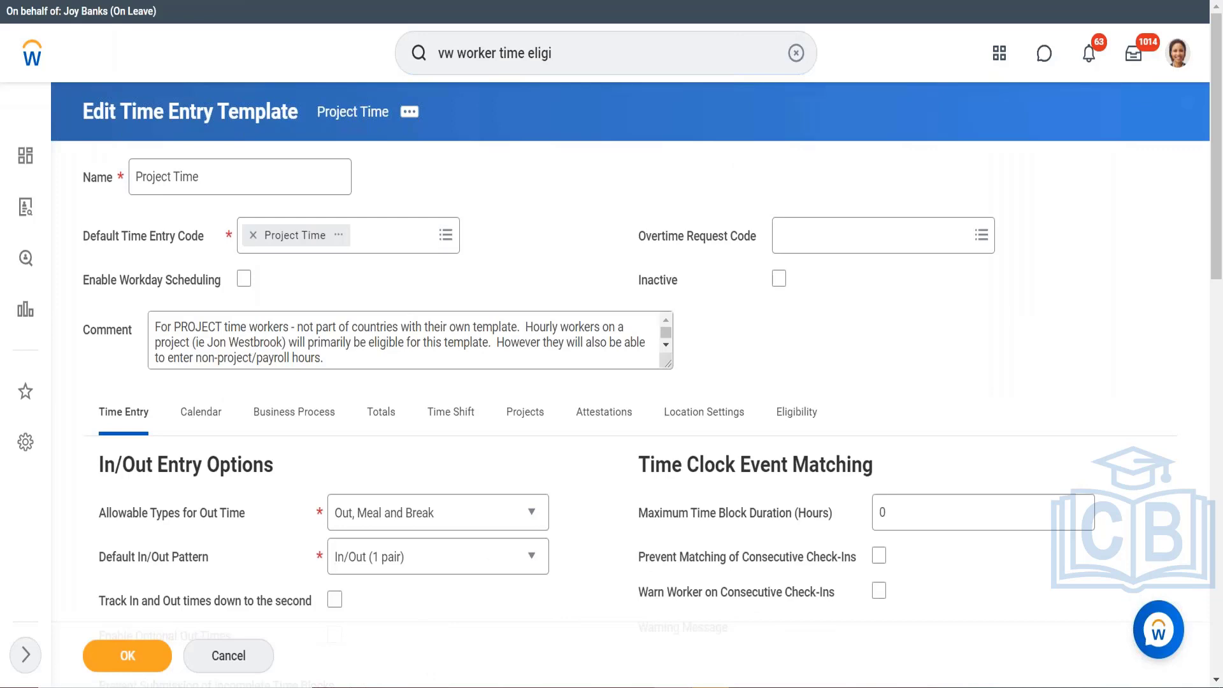
# - Remove the Business Unit and Cost Center worktags from the template's Primary Worktags
pyautogui.scroll(-15, 611, 344)
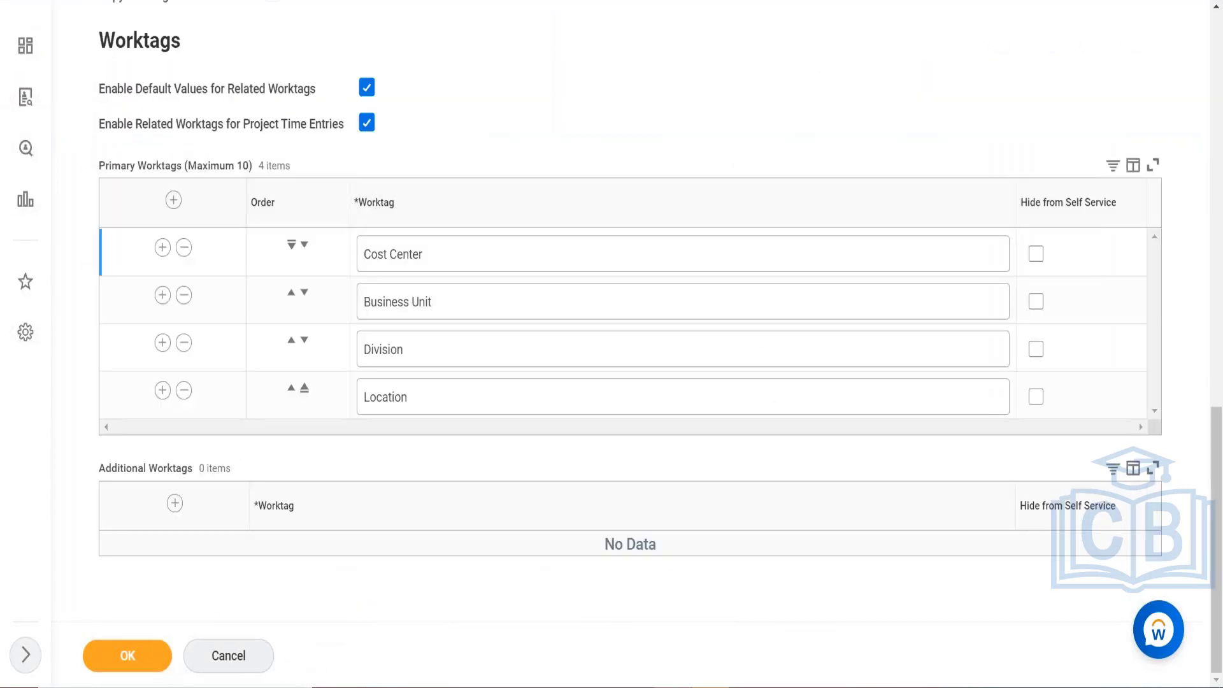
pyautogui.click(185, 297)
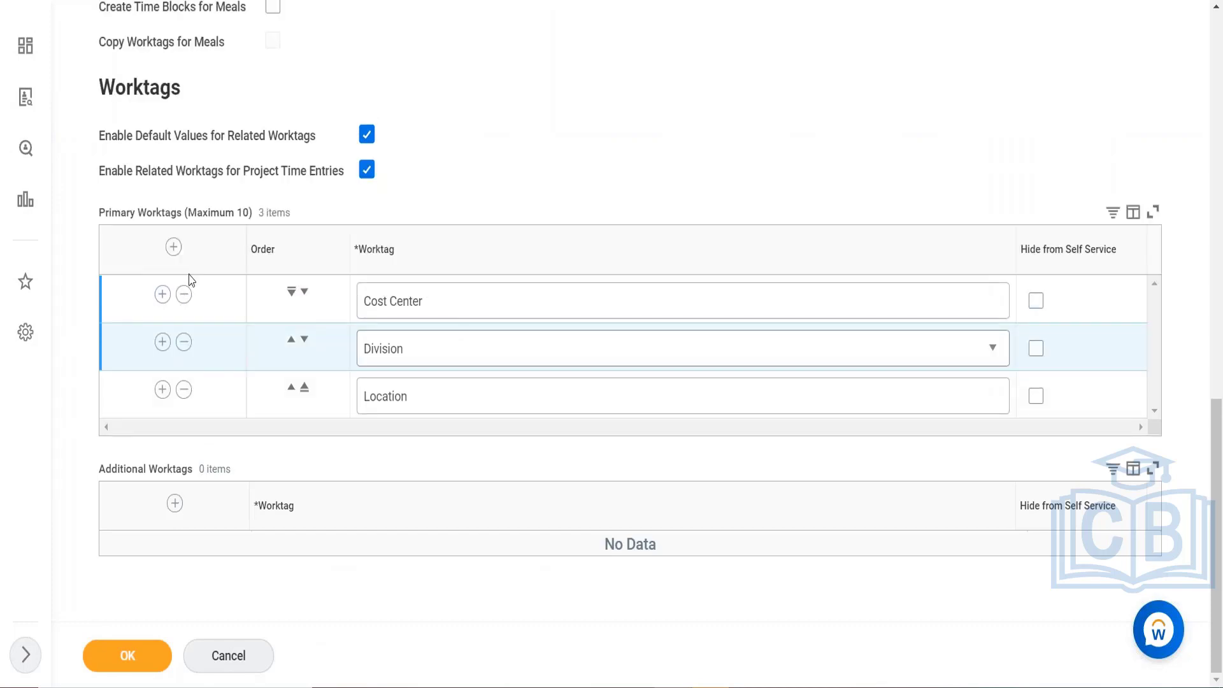
pyautogui.click(184, 294)
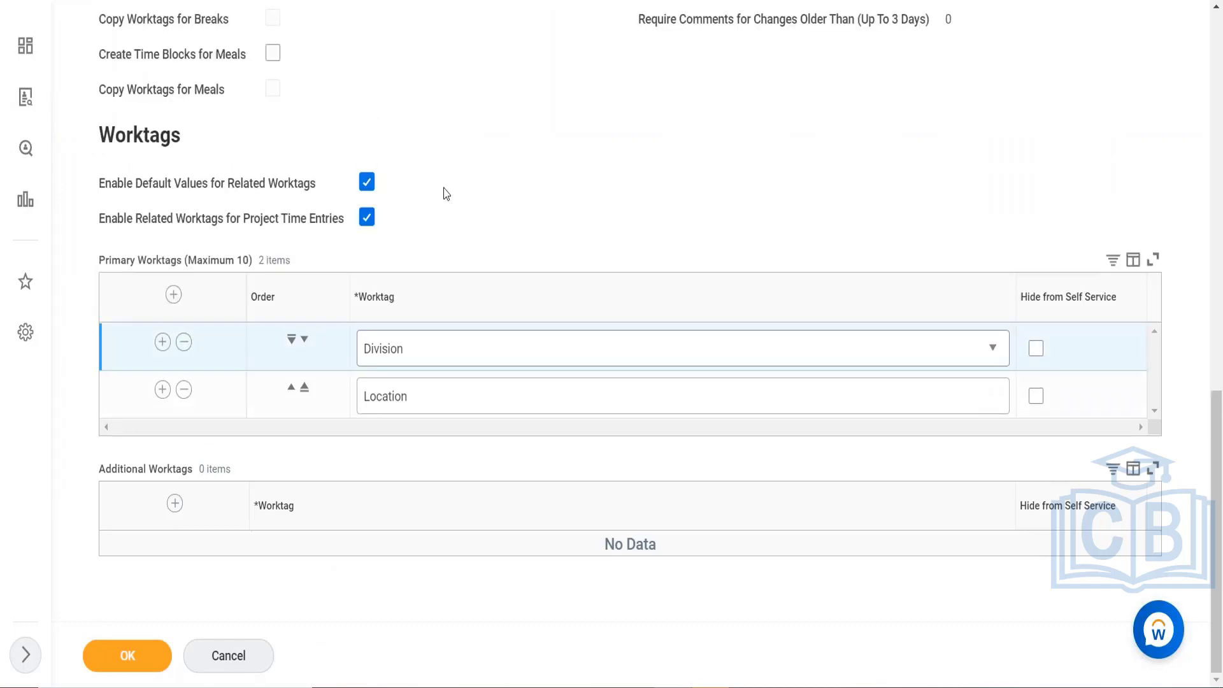
# - Review the available Default In/Out Pattern choices in the template's In/Out Entry Options
pyautogui.scroll(9, 519, 189)
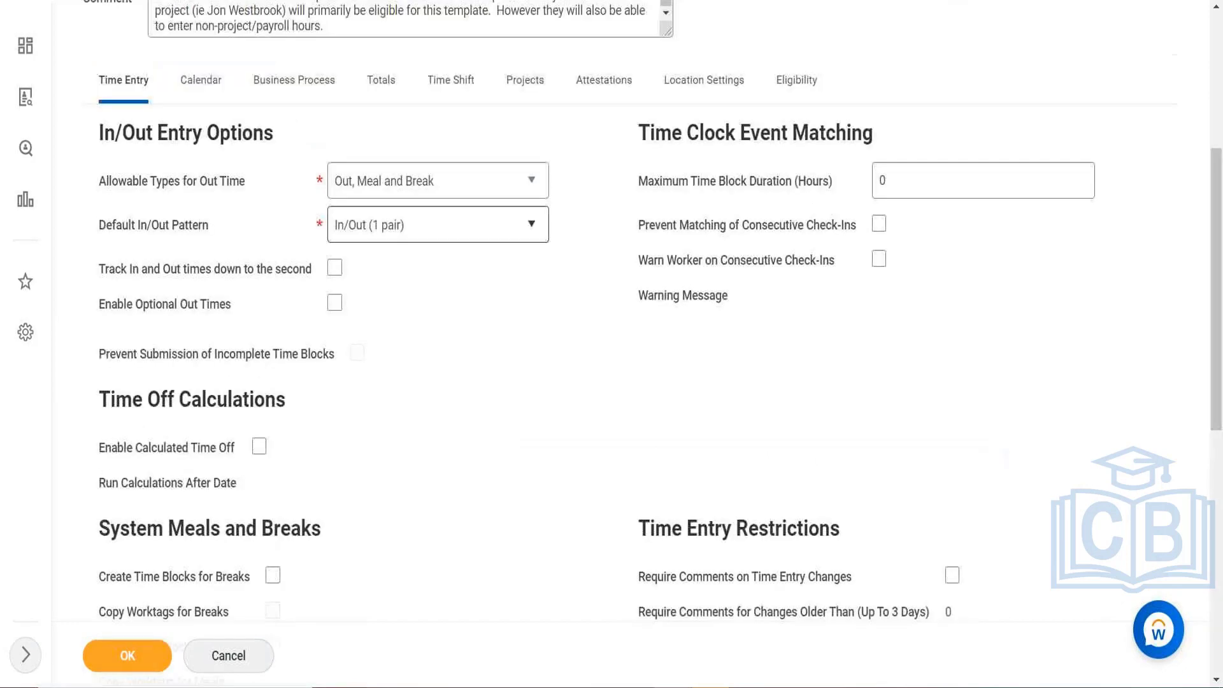
pyautogui.scroll(5, 475, 280)
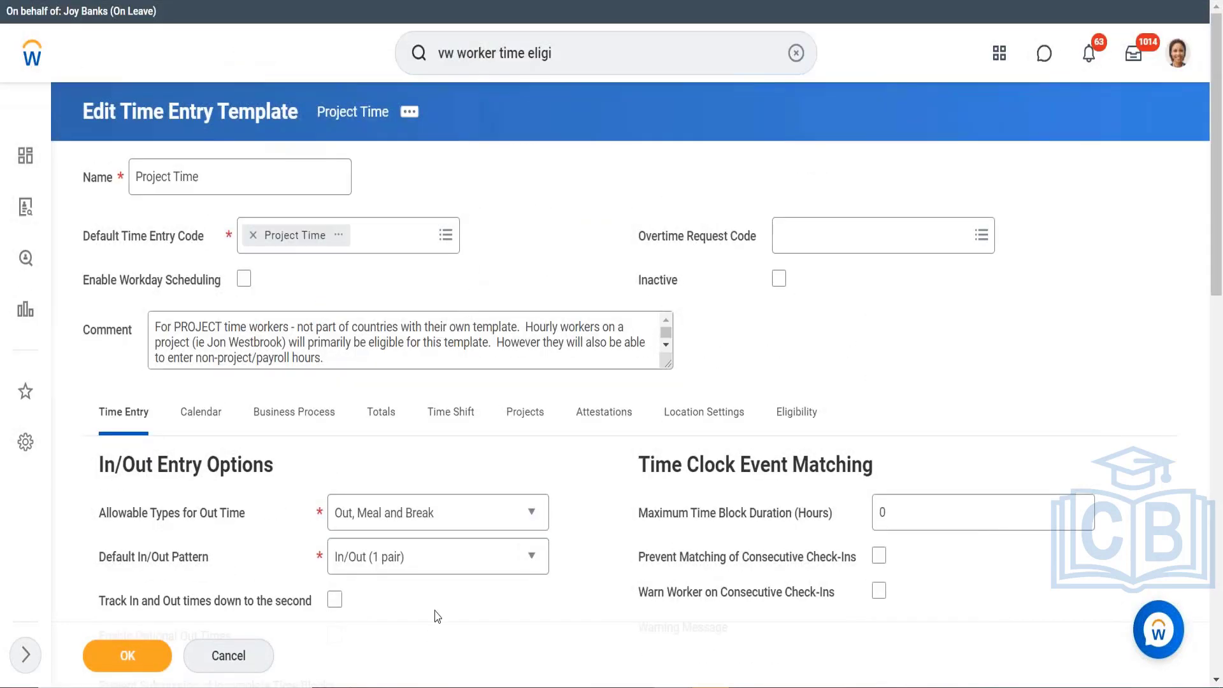
pyautogui.click(446, 567)
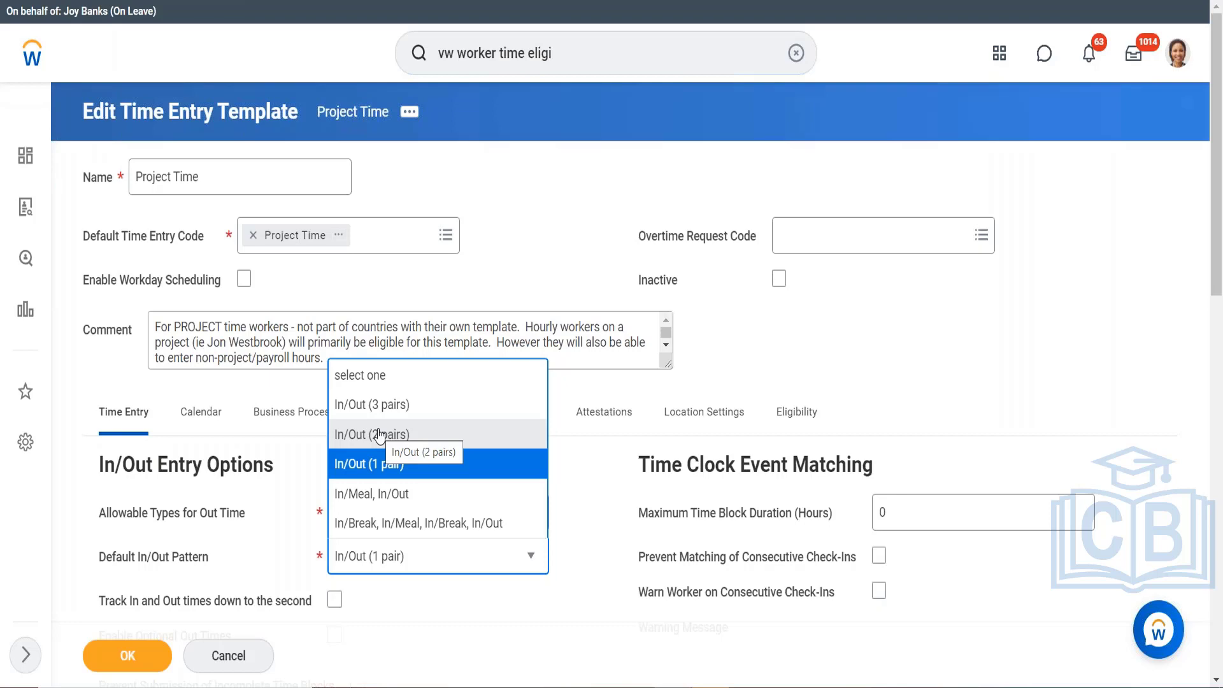
pyautogui.click(751, 377)
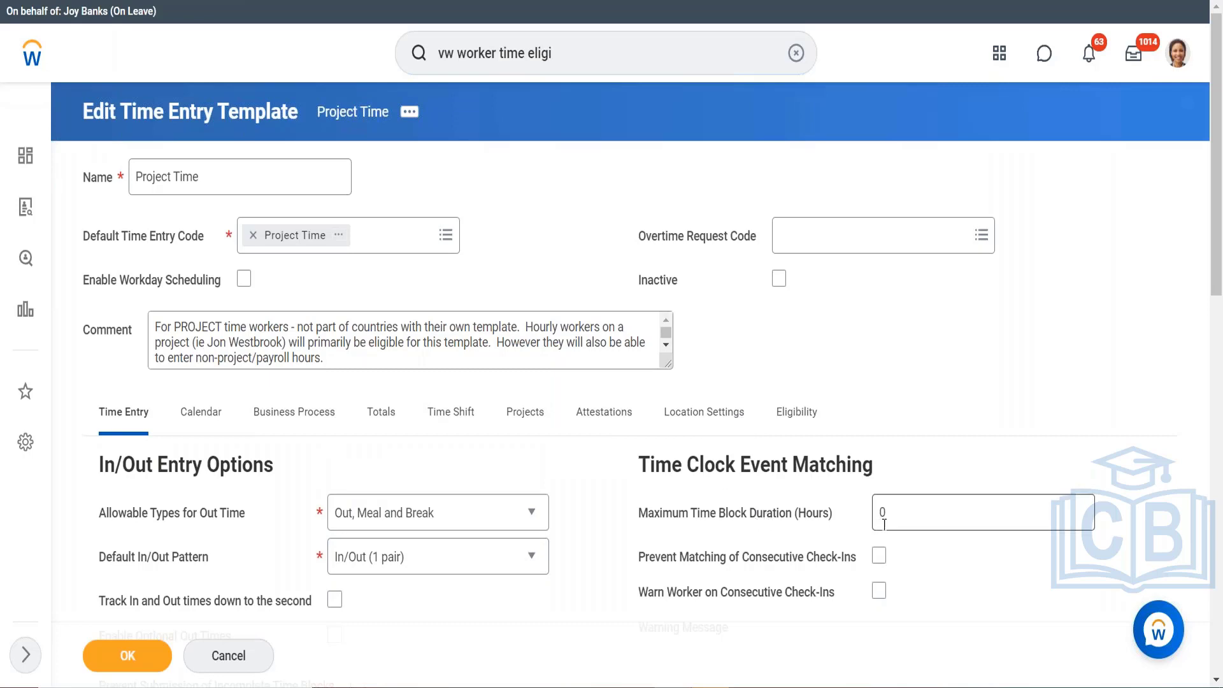
# - Read the Maximum Time Block Duration help, try 24 hours as its value, and set it back to 0
pyautogui.moveTo(897, 510)
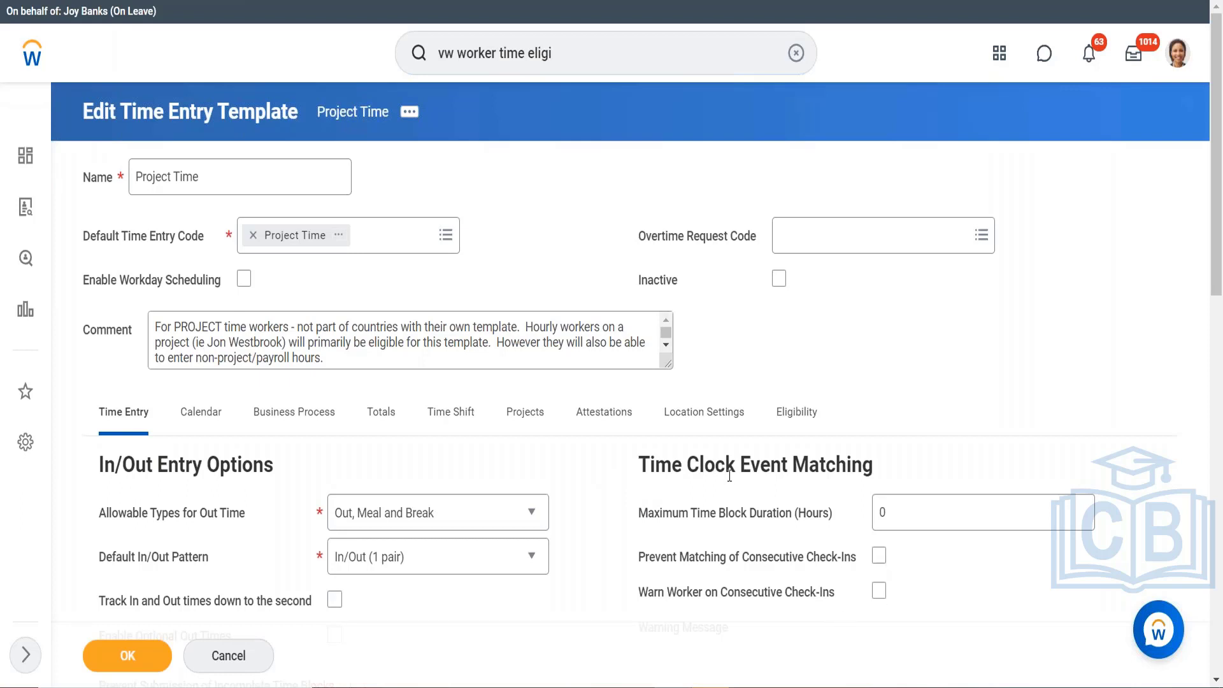
pyautogui.moveTo(692, 534)
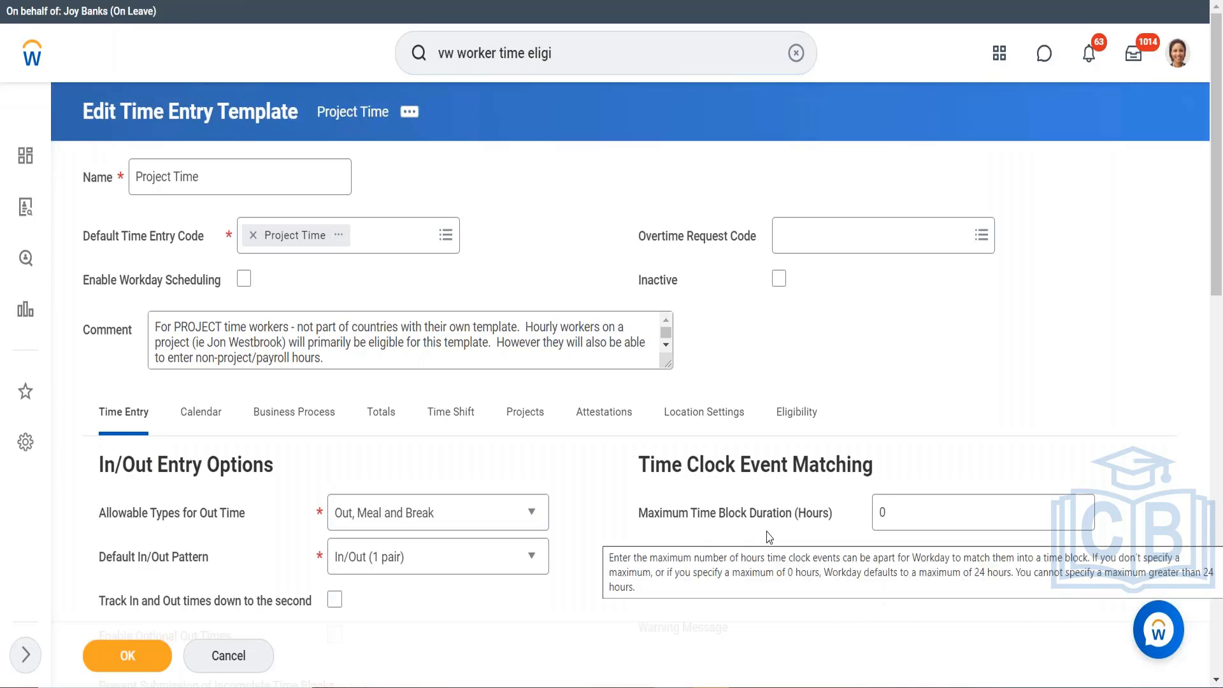
pyautogui.click(912, 507)
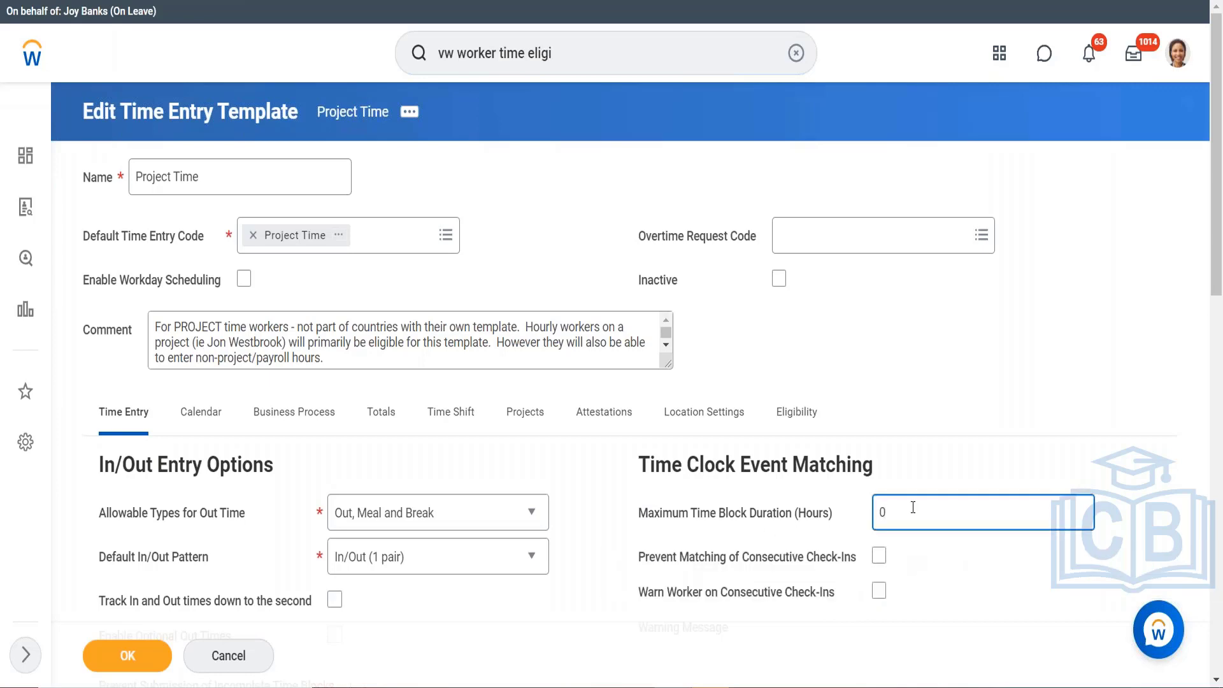
pyautogui.press('BackSpace')
pyautogui.write('24')
pyautogui.press('BackSpace')
pyautogui.press('BackSpace')
pyautogui.write('0')
pyautogui.click(946, 470)
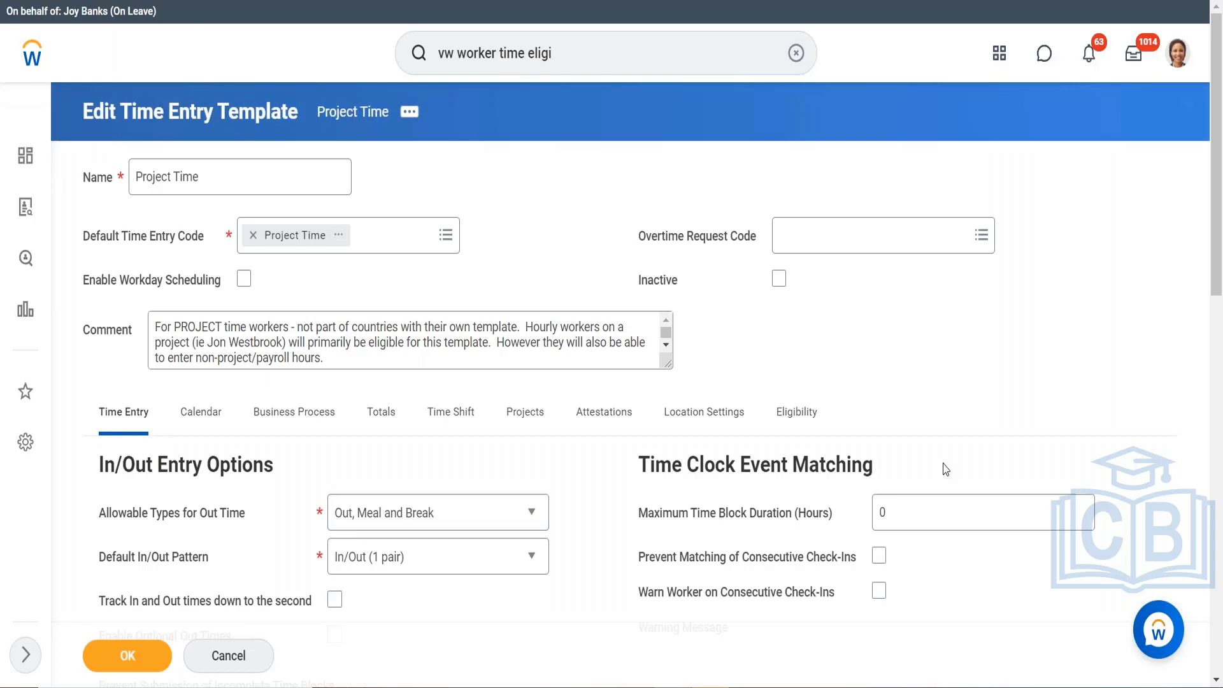
# - Enable Prevent Matching of Consecutive Check-Ins in the template's Time Clock Event Matching settings
pyautogui.scroll(-1, 942, 419)
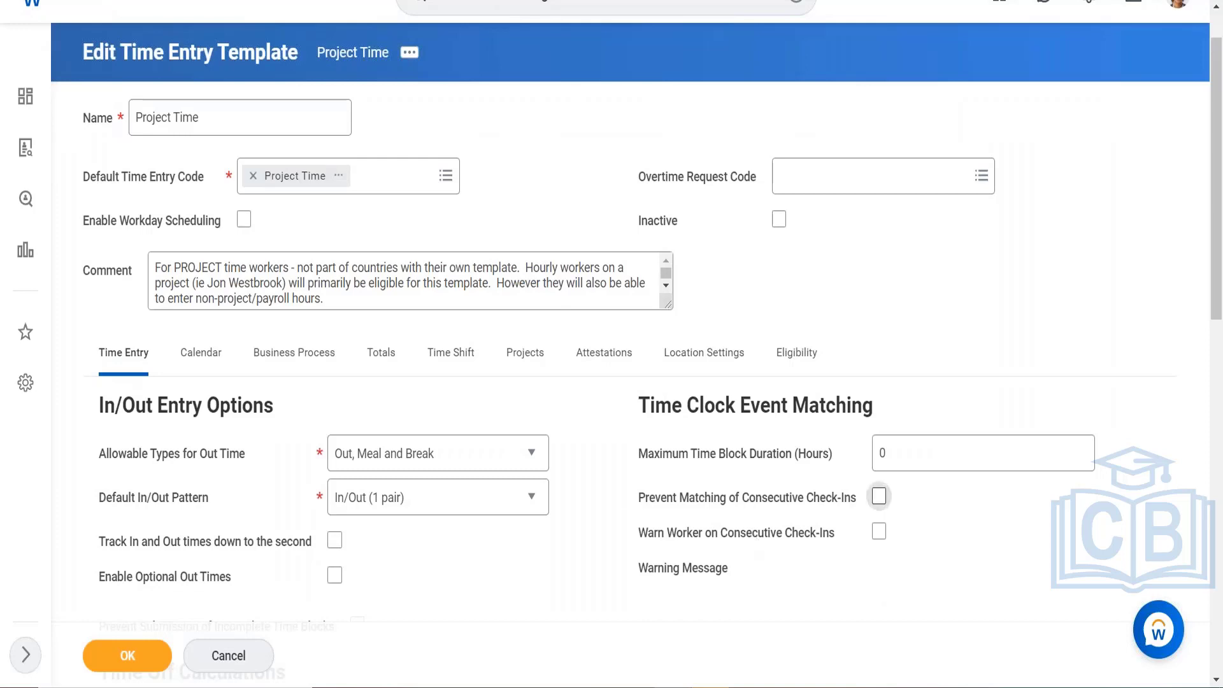
pyautogui.click(880, 497)
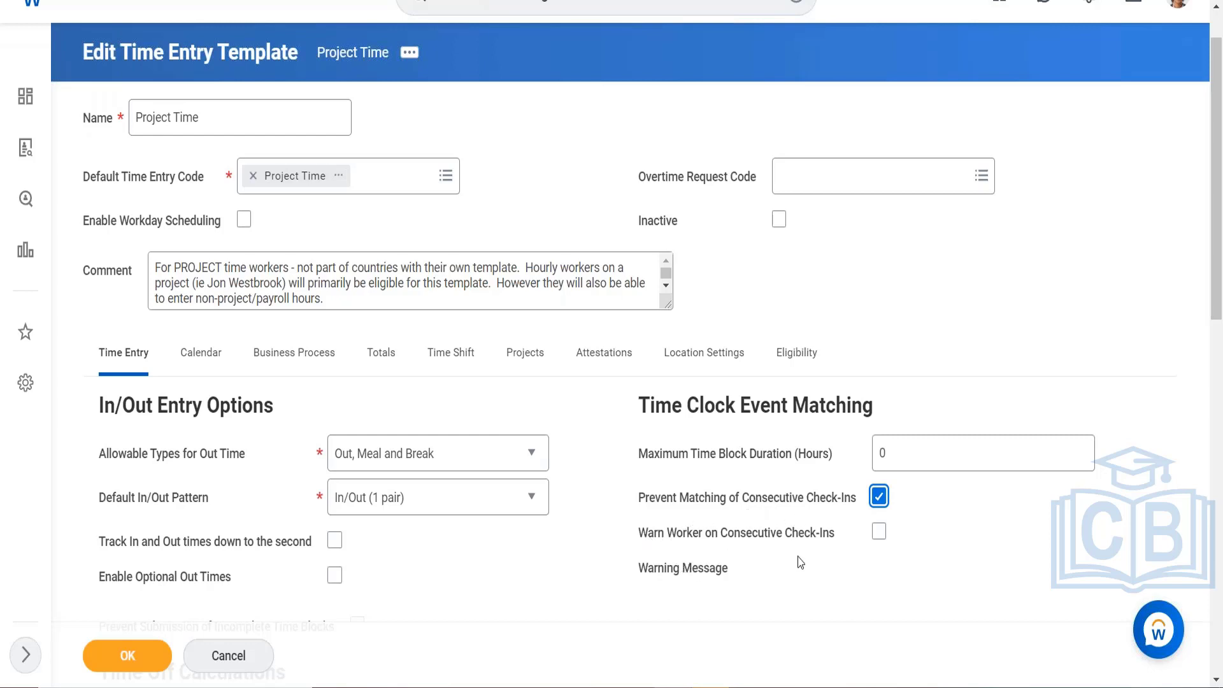
# - Enable Warn Worker on Consecutive Check-Ins and disable Prevent Matching of Consecutive Check-Ins in the Time Clock Event Matching settings
pyautogui.click(879, 532)
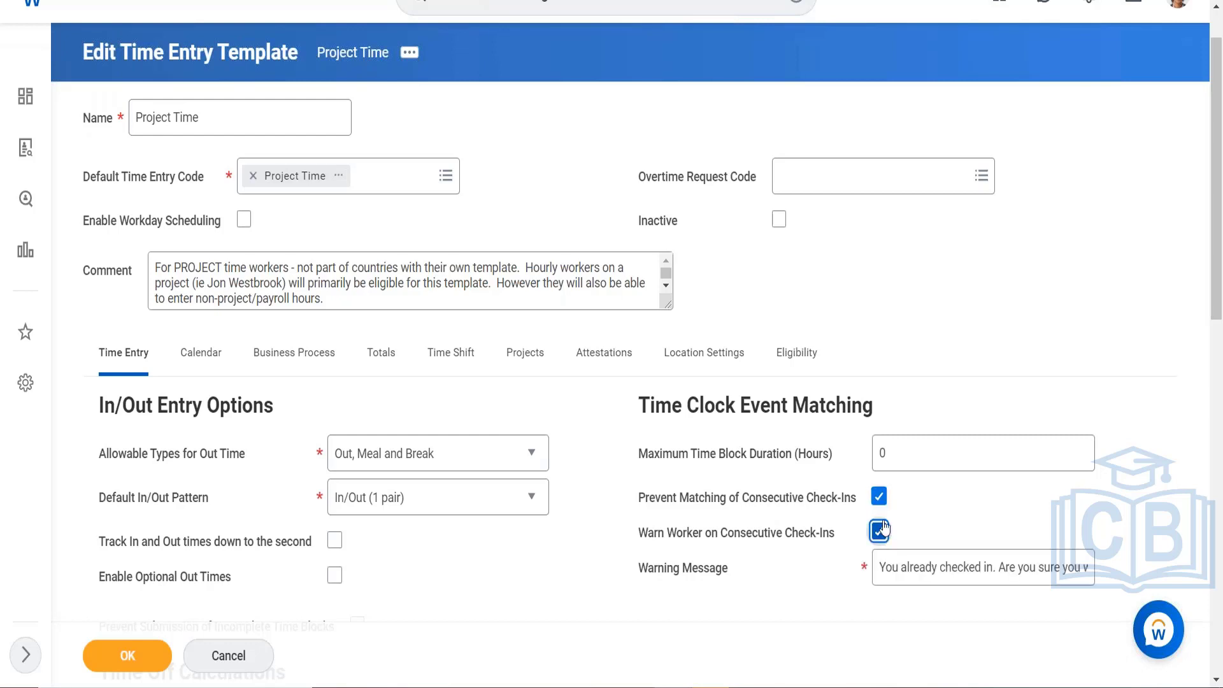
pyautogui.click(879, 497)
# - Enable Track In and Out times down to the second and Enable Optional Out Times, and save the template
pyautogui.click(334, 543)
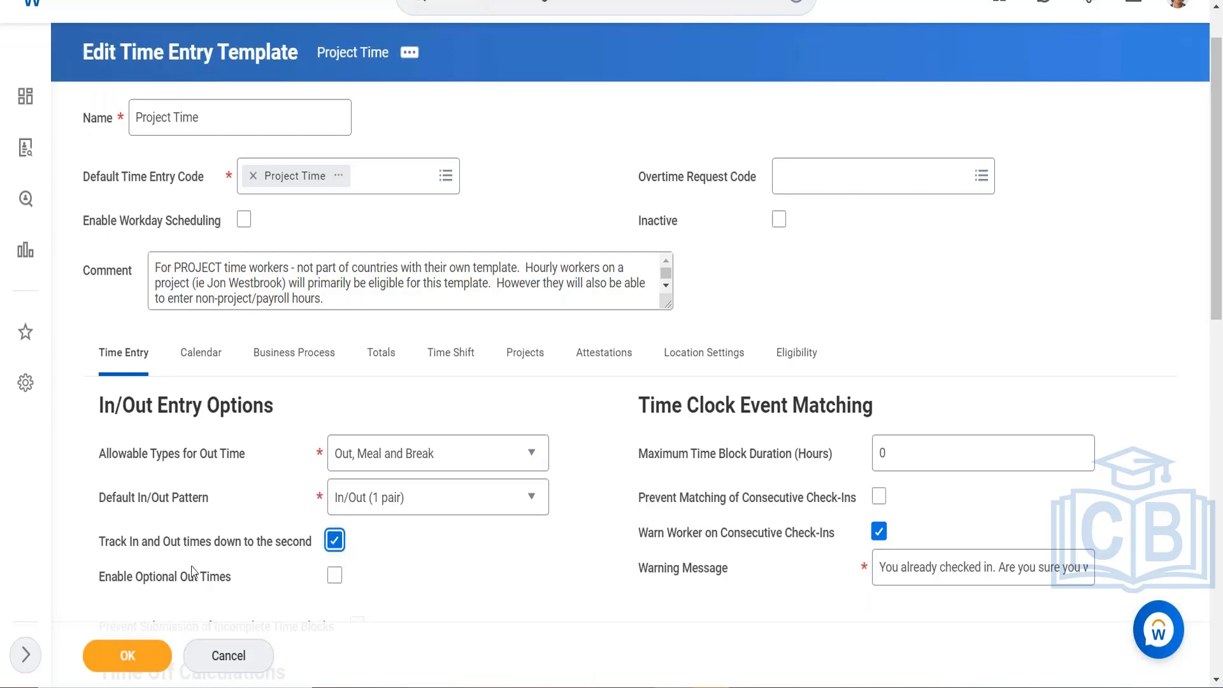
pyautogui.click(333, 576)
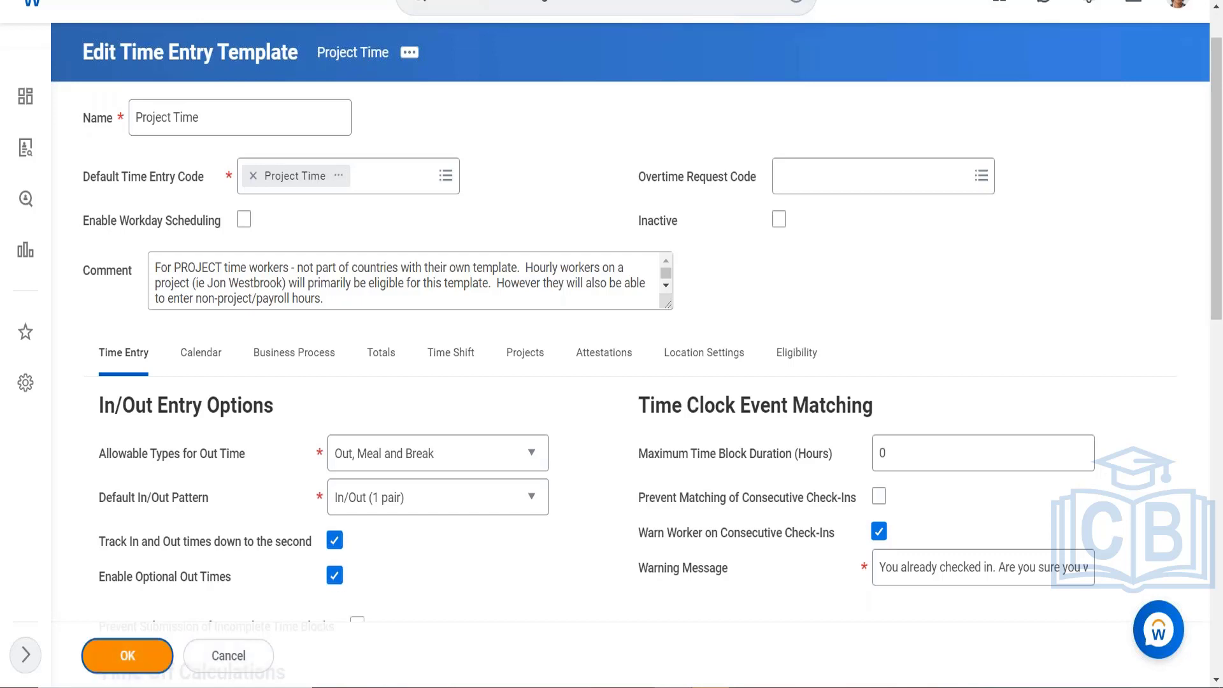
pyautogui.click(127, 655)
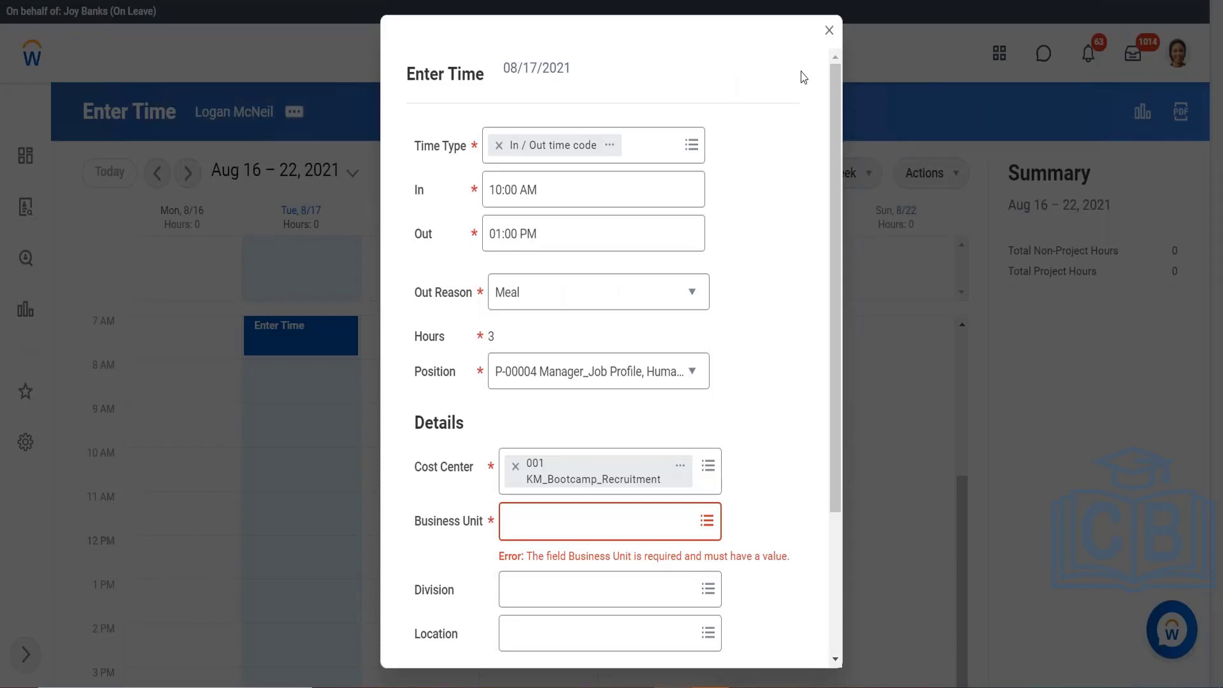
# - Discard the open 08/17/2021 time entry and start one for 08/18/2021 with the In / Out time code as Time Type
pyautogui.click(827, 29)
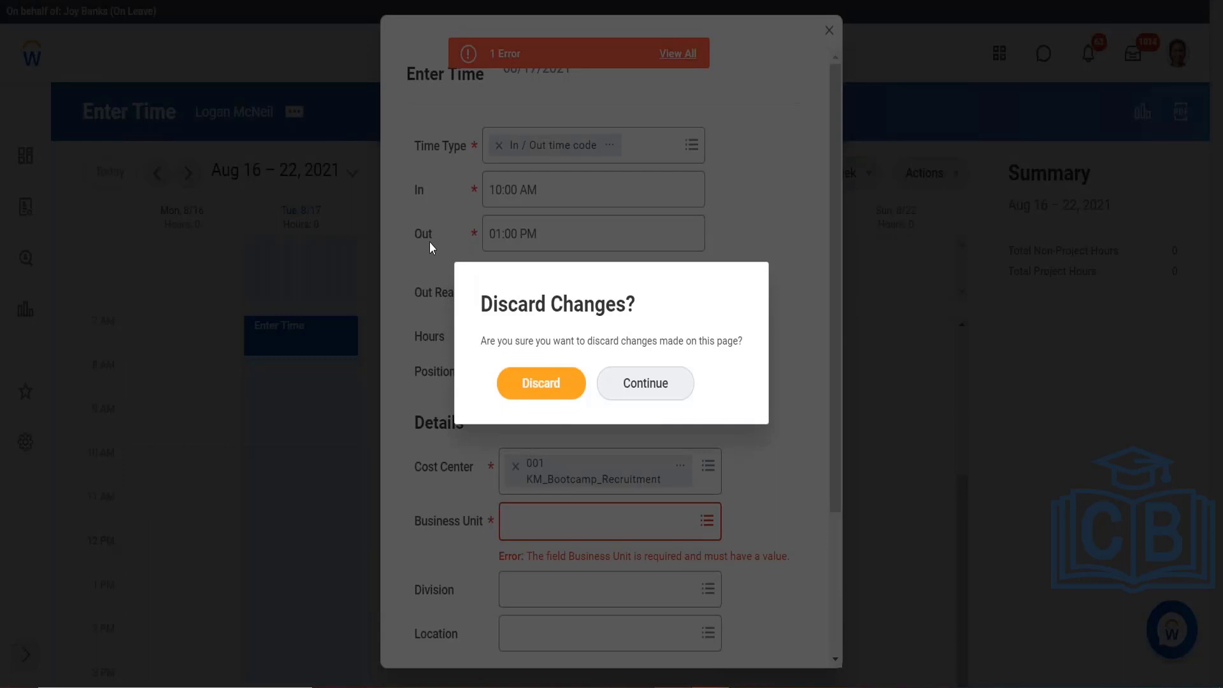
pyautogui.click(543, 388)
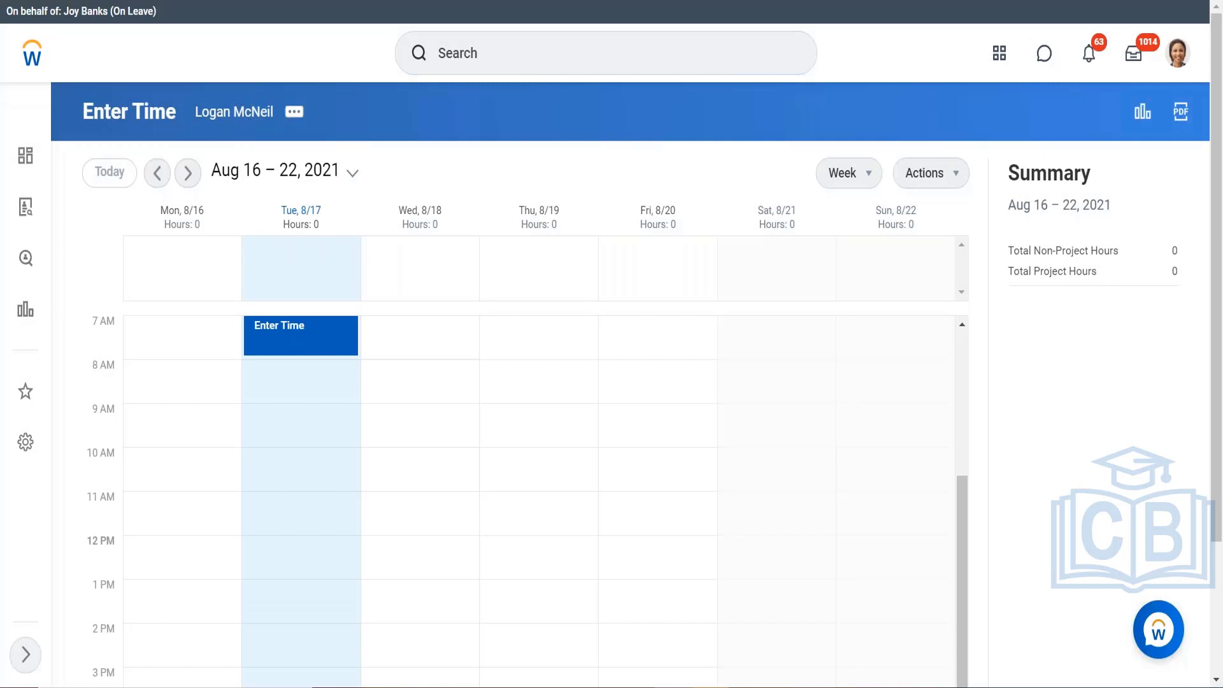
pyautogui.click(420, 341)
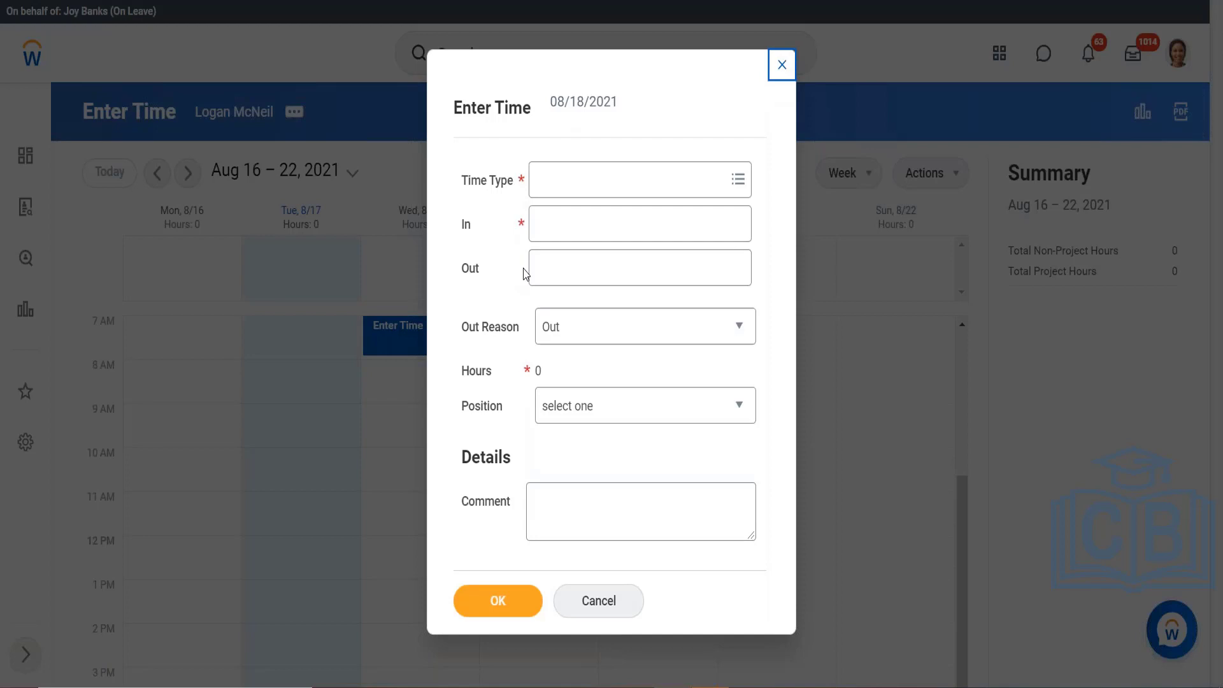
pyautogui.click(558, 183)
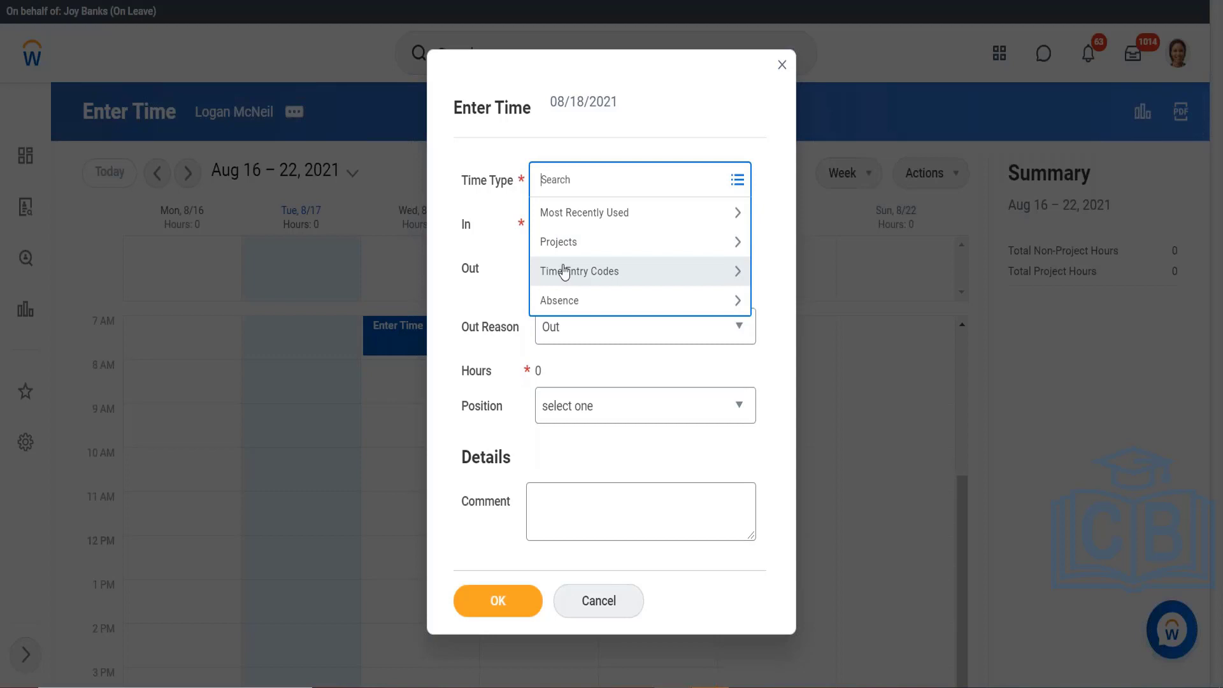
pyautogui.click(564, 272)
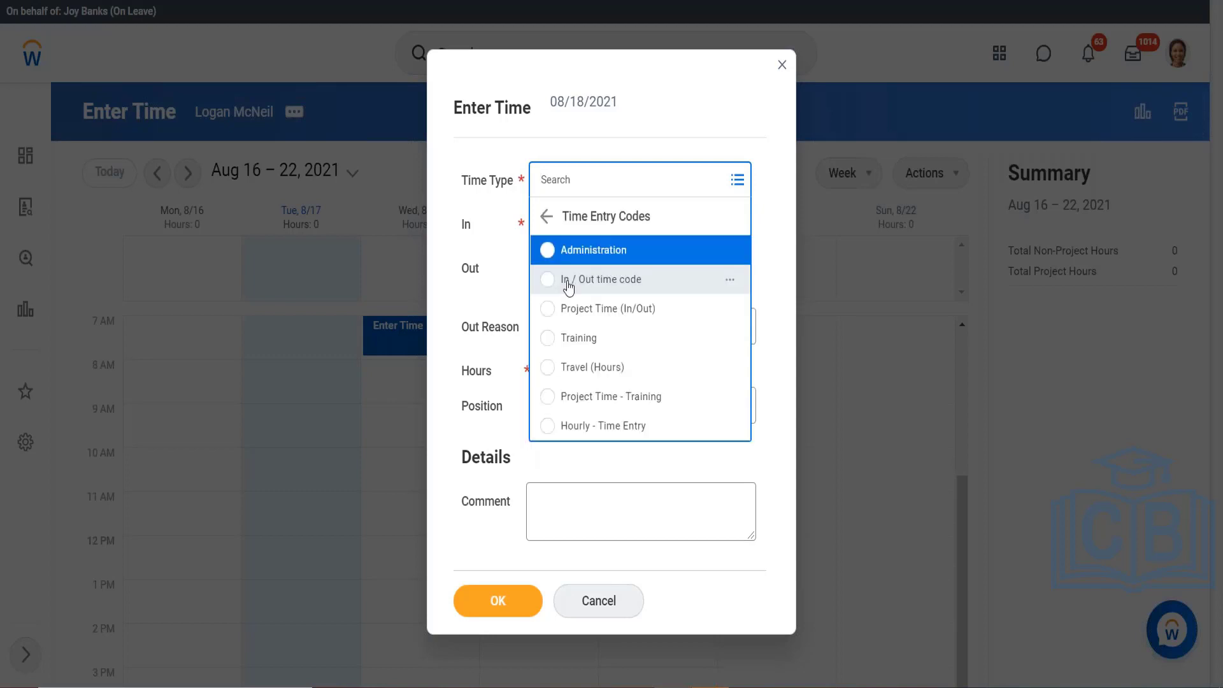
pyautogui.click(612, 280)
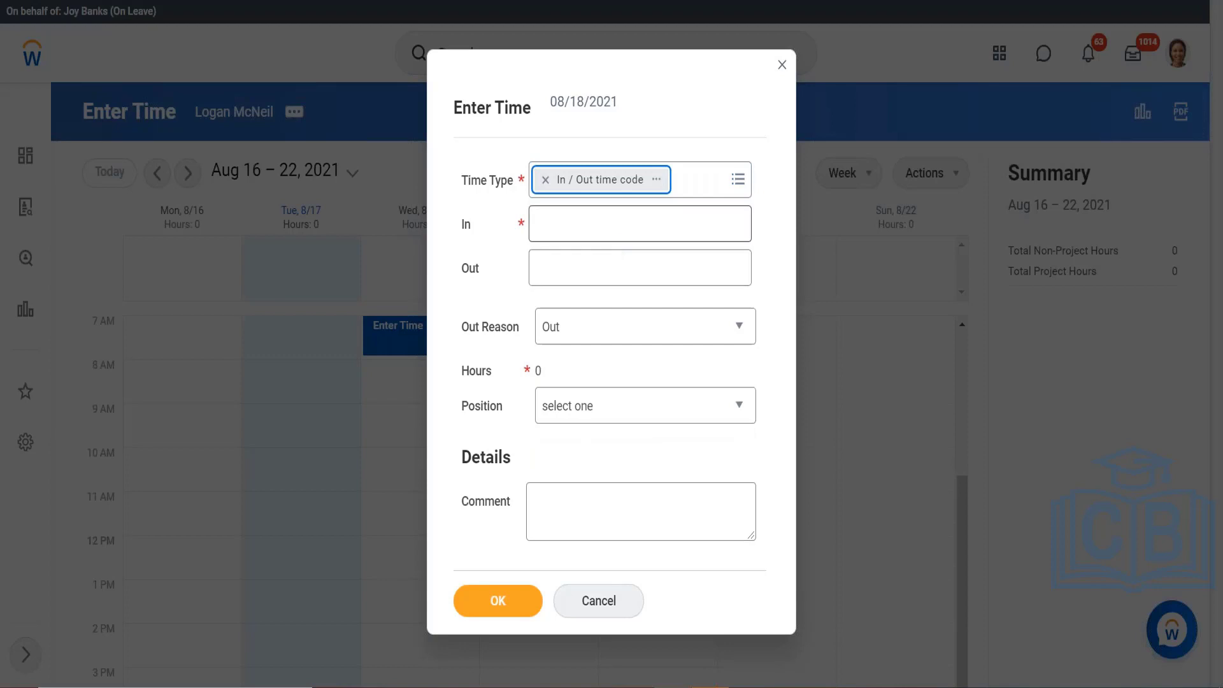
# - Set the In time to 10, leave the Out time blank, and save the 08/18/2021 time block
pyautogui.click(637, 223)
pyautogui.write('1')
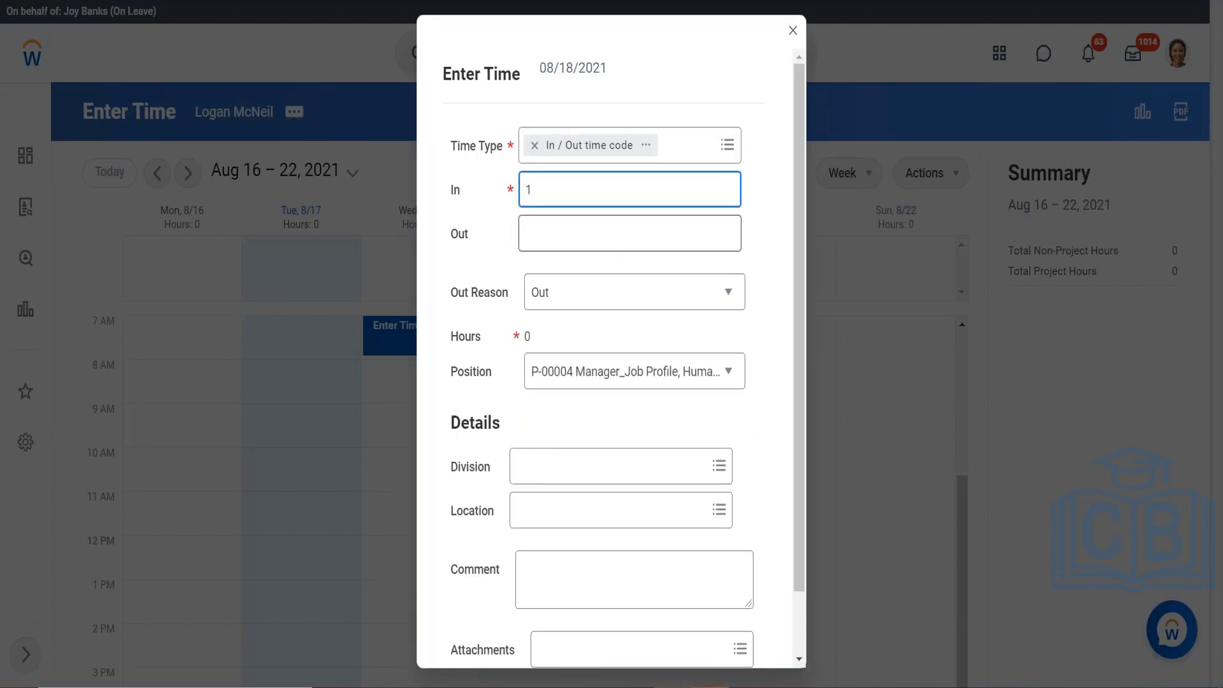
pyautogui.write('0')
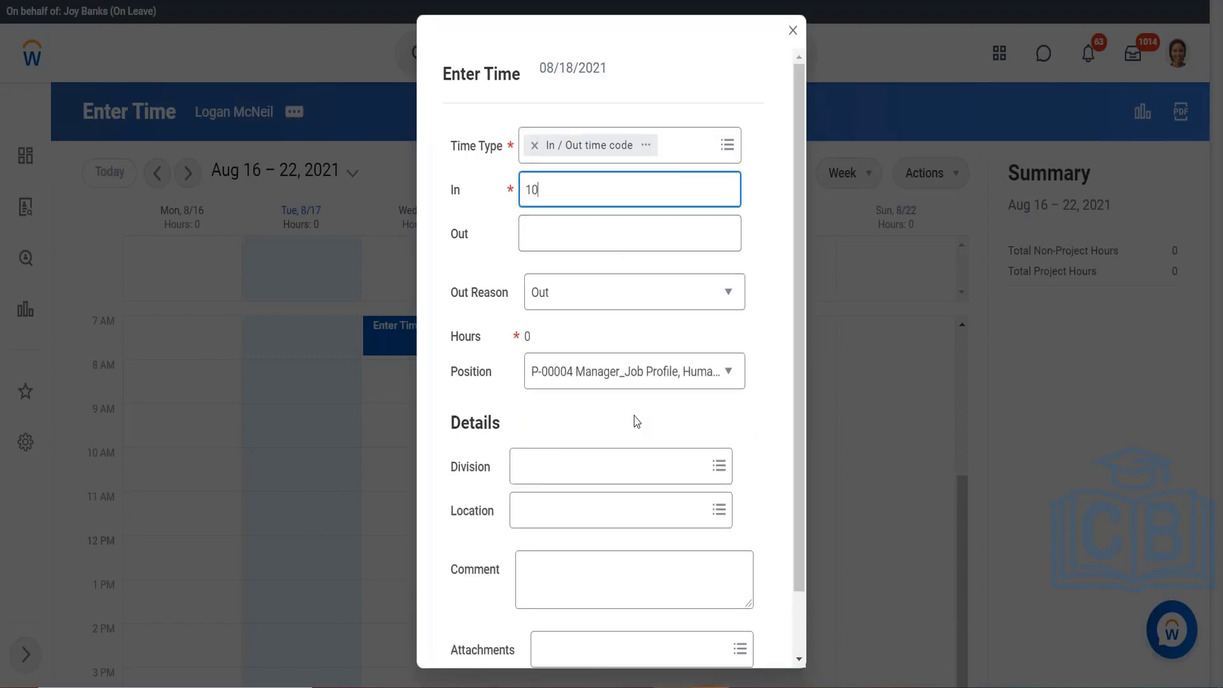
pyautogui.scroll(-1, 636, 421)
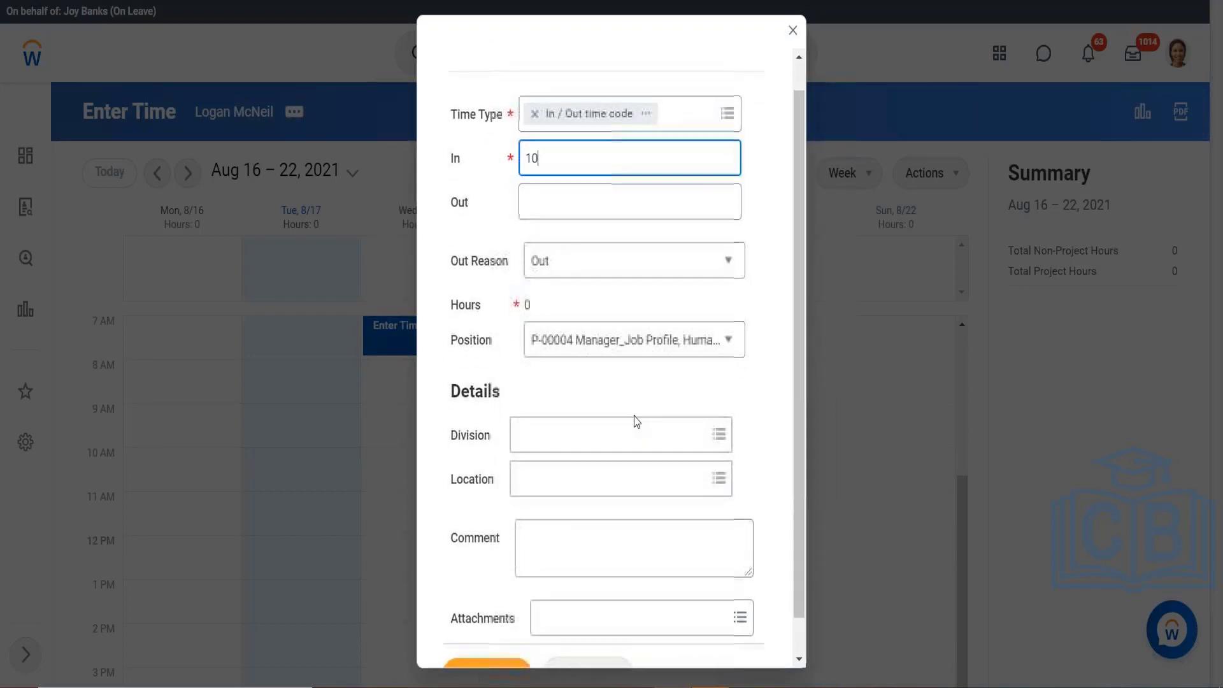
pyautogui.scroll(-1, 636, 421)
pyautogui.click(469, 643)
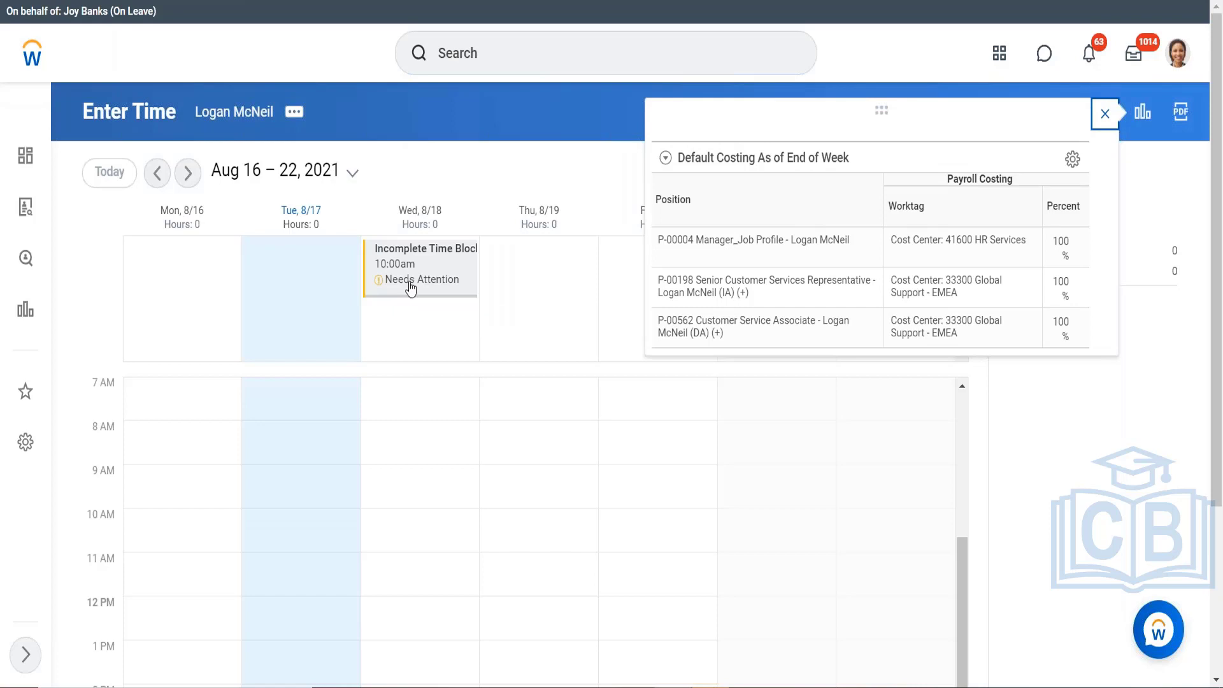
# - Complete the incomplete 08/18/2021 time block with an Out time of 15, save it, and close the default costing pop-up
pyautogui.click(408, 290)
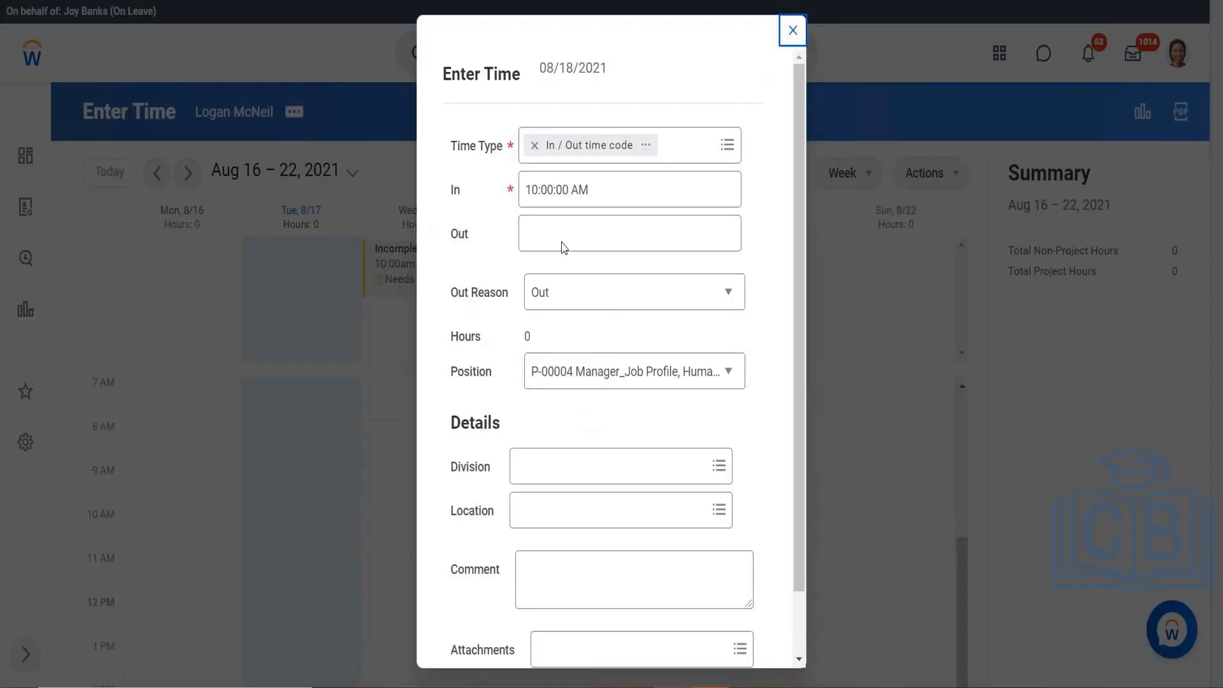
pyautogui.click(561, 246)
pyautogui.write('15')
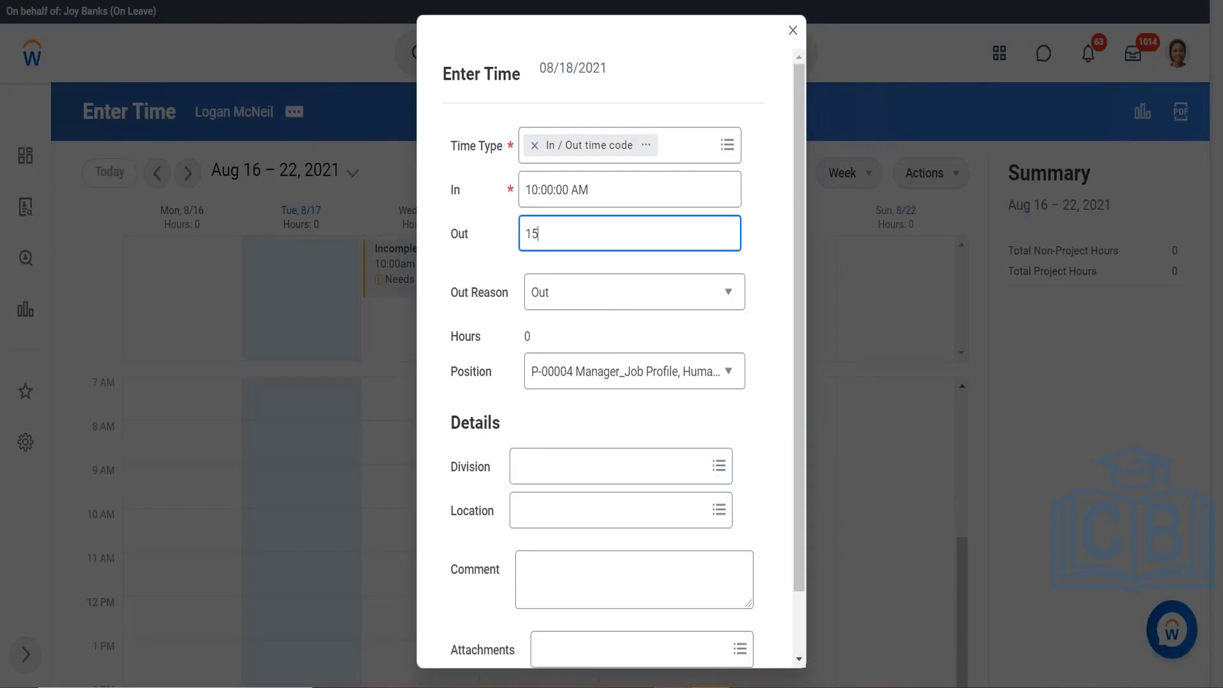
pyautogui.scroll(-2, 611, 383)
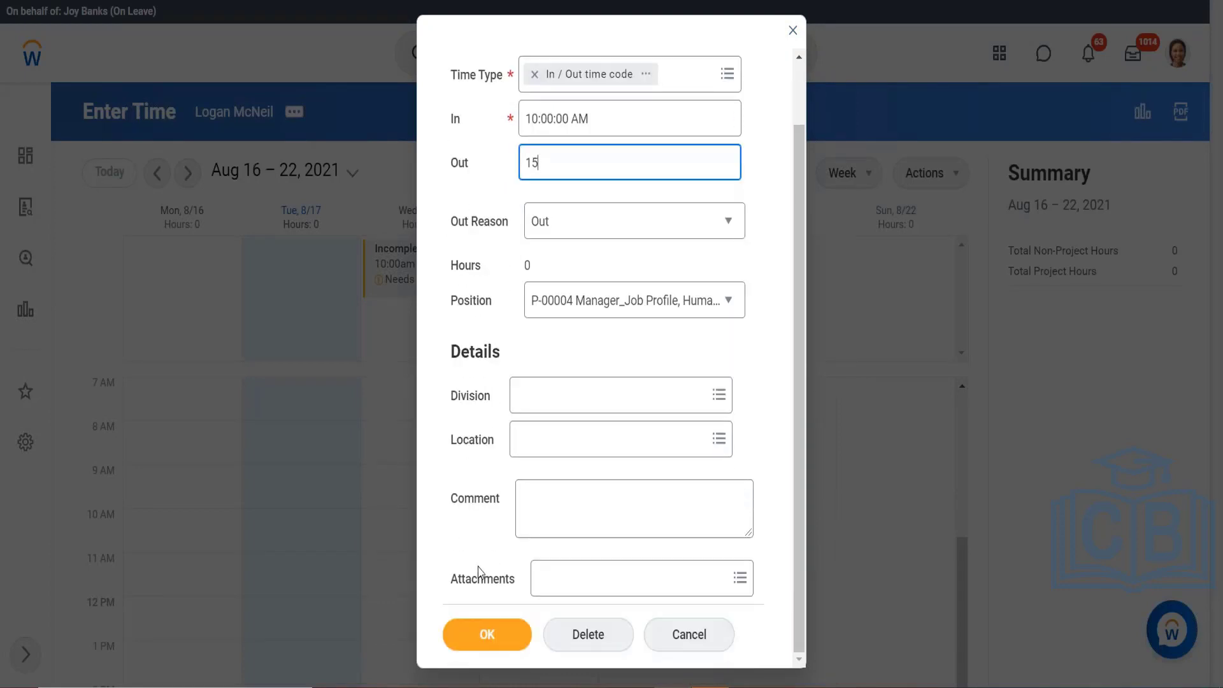
pyautogui.click(488, 649)
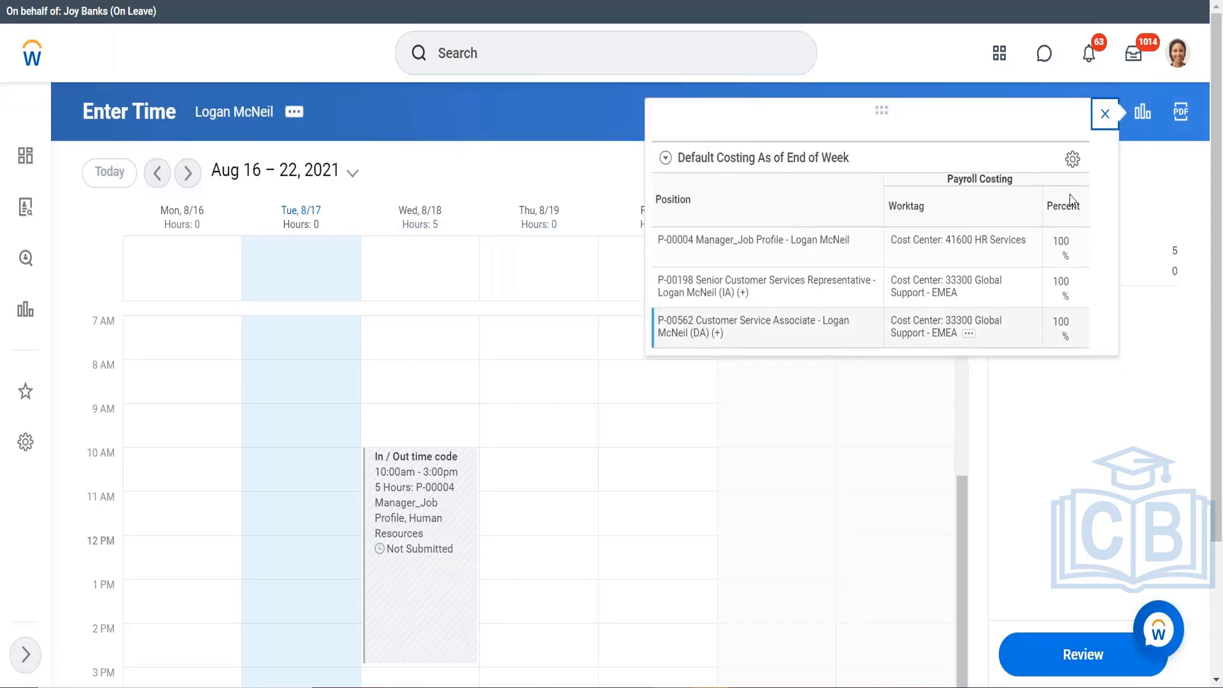
pyautogui.click(1106, 114)
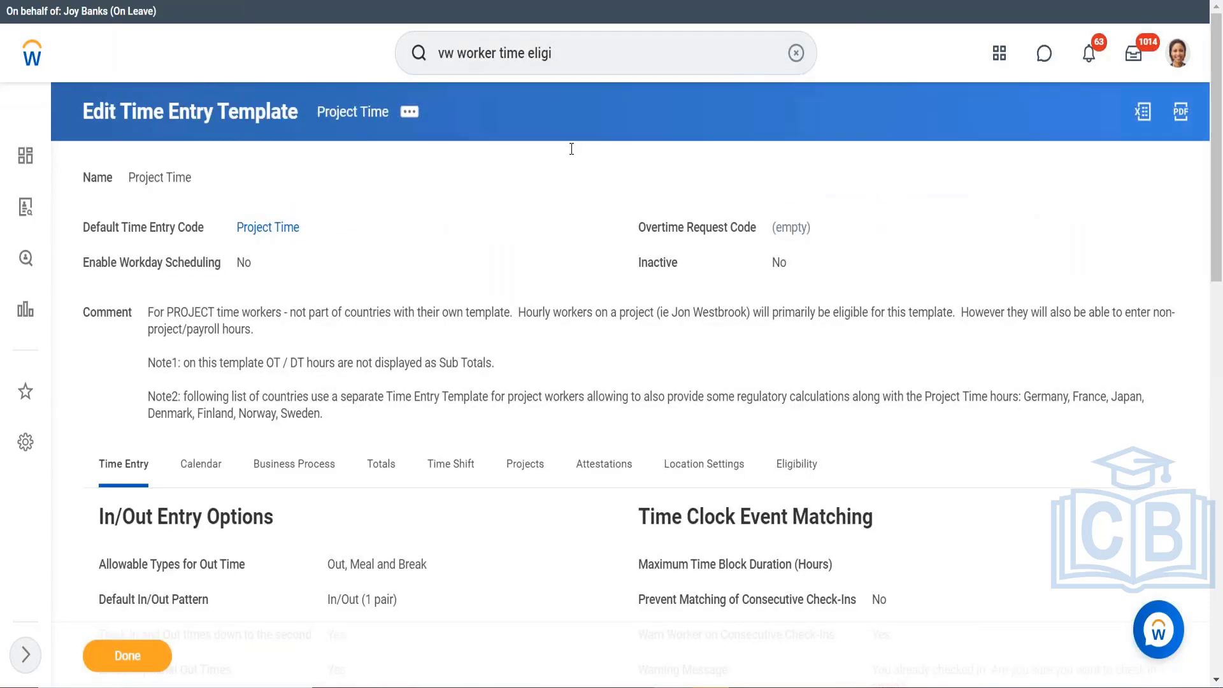
# - Check the saved Project Time template settings and reopen the template for editing
pyautogui.scroll(-3, 571, 149)
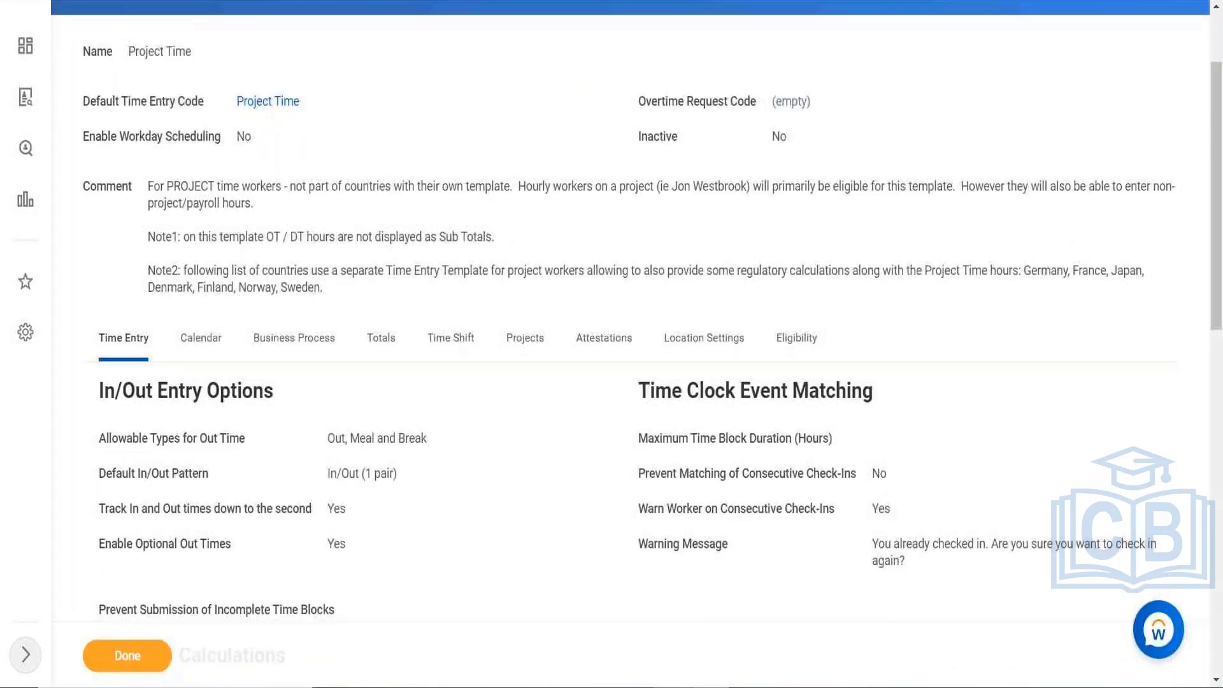
pyautogui.scroll(-3, 612, 344)
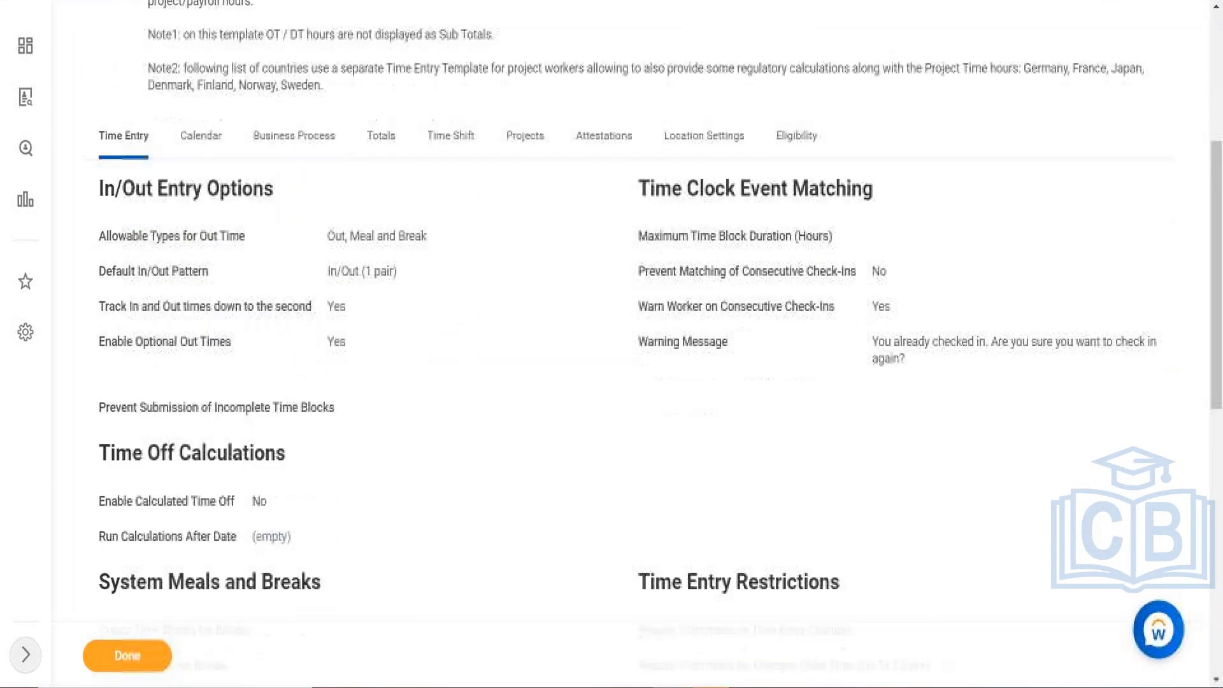
pyautogui.scroll(-5, 612, 344)
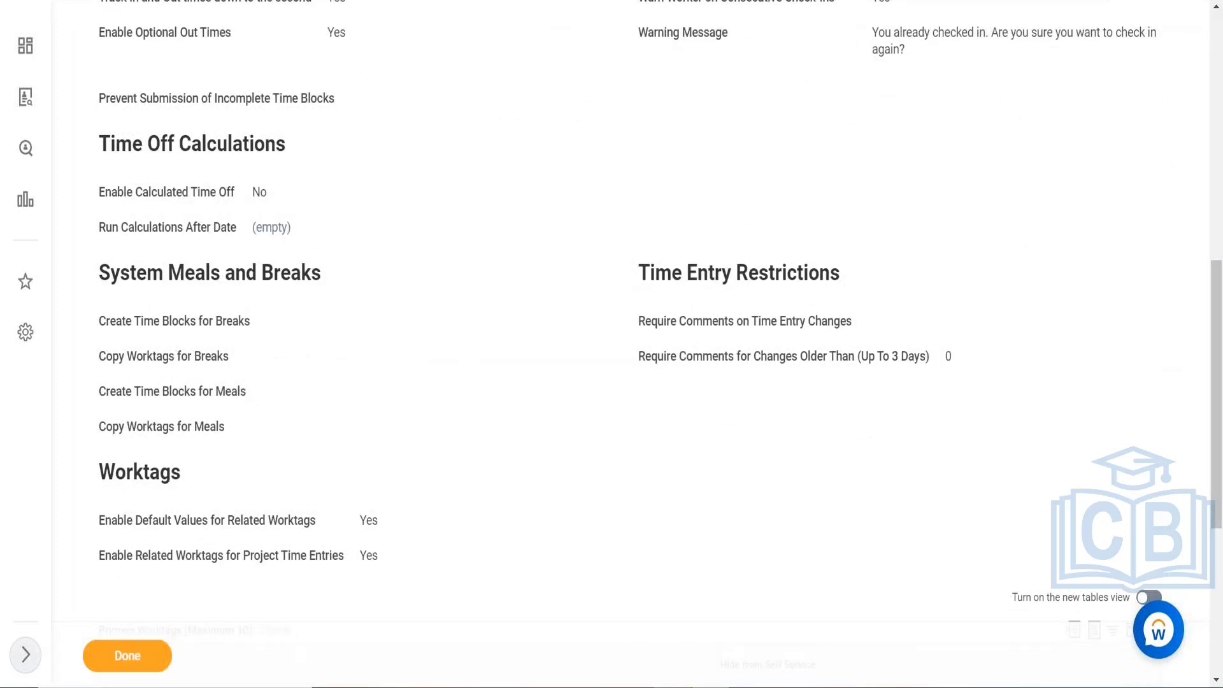
pyautogui.scroll(8, 525, 392)
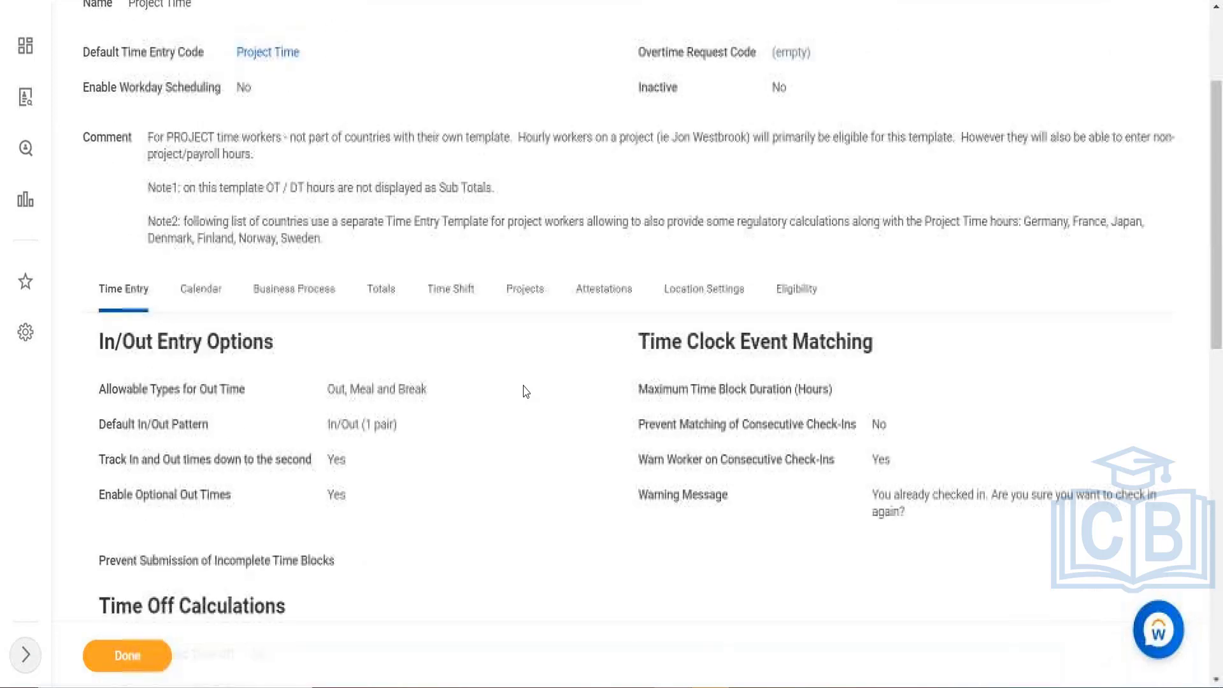
pyautogui.scroll(2, 526, 391)
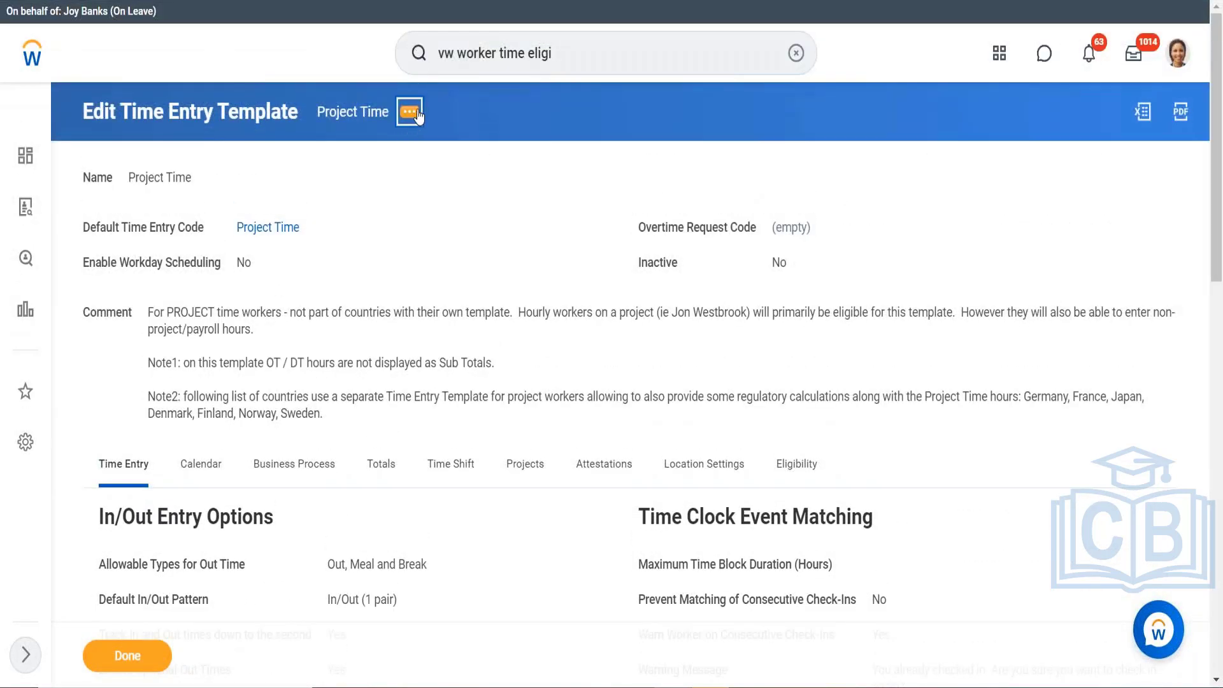
pyautogui.click(413, 112)
pyautogui.moveTo(479, 185)
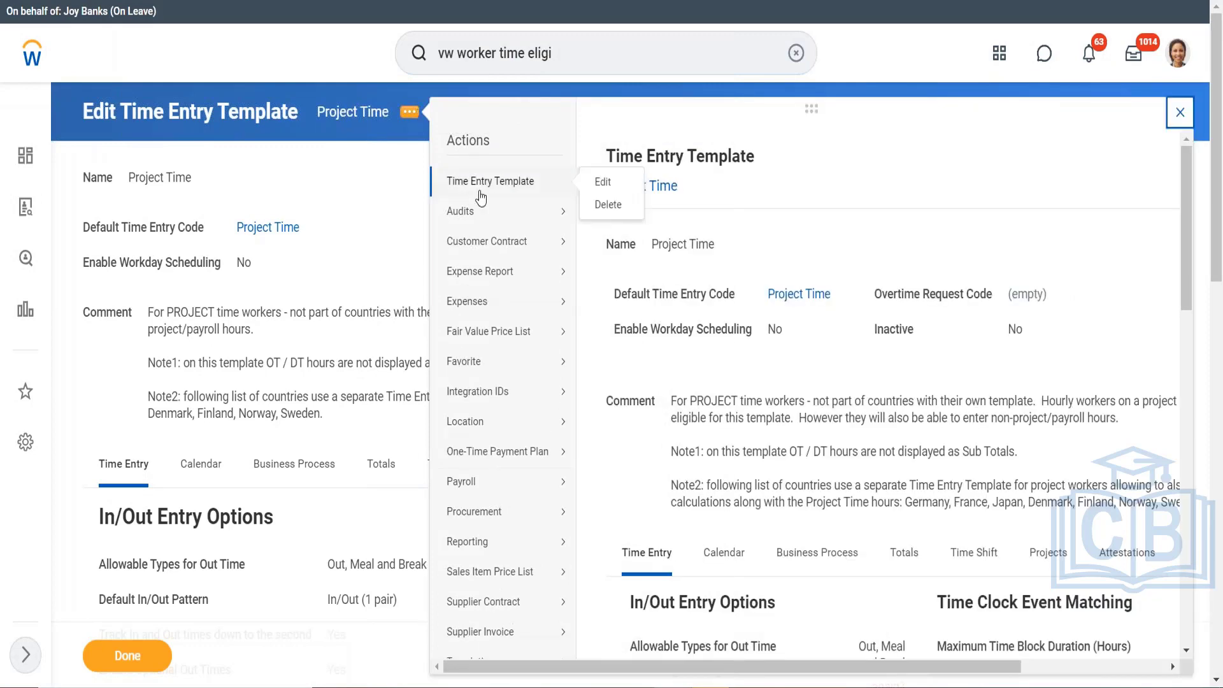
pyautogui.click(602, 183)
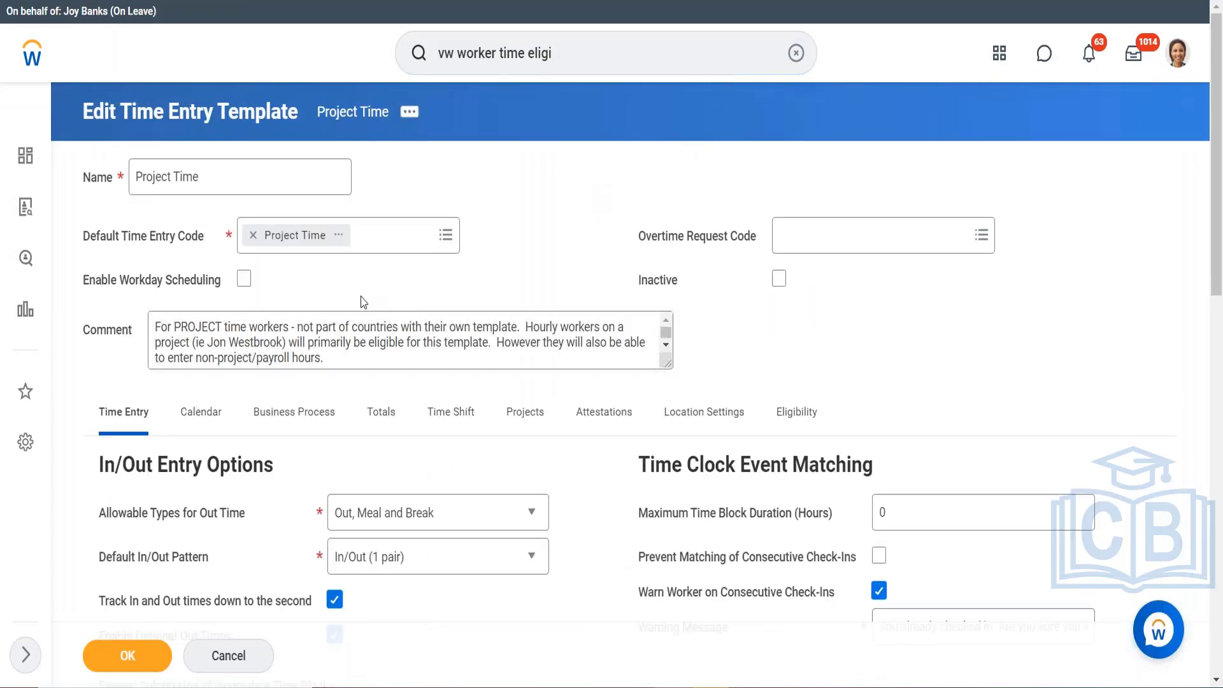
# - Try Enable Calculated Time Off under Time Off Calculations to see its date requirement, and clear it again
pyautogui.scroll(-3, 489, 270)
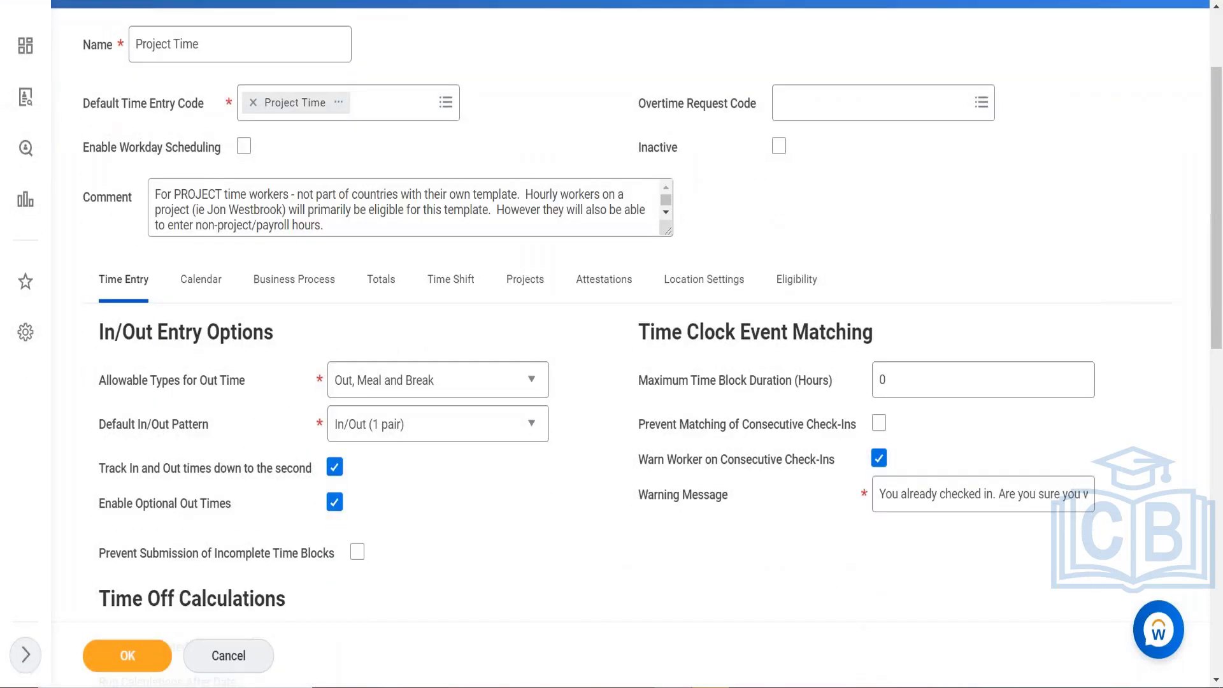
pyautogui.scroll(-1, 612, 344)
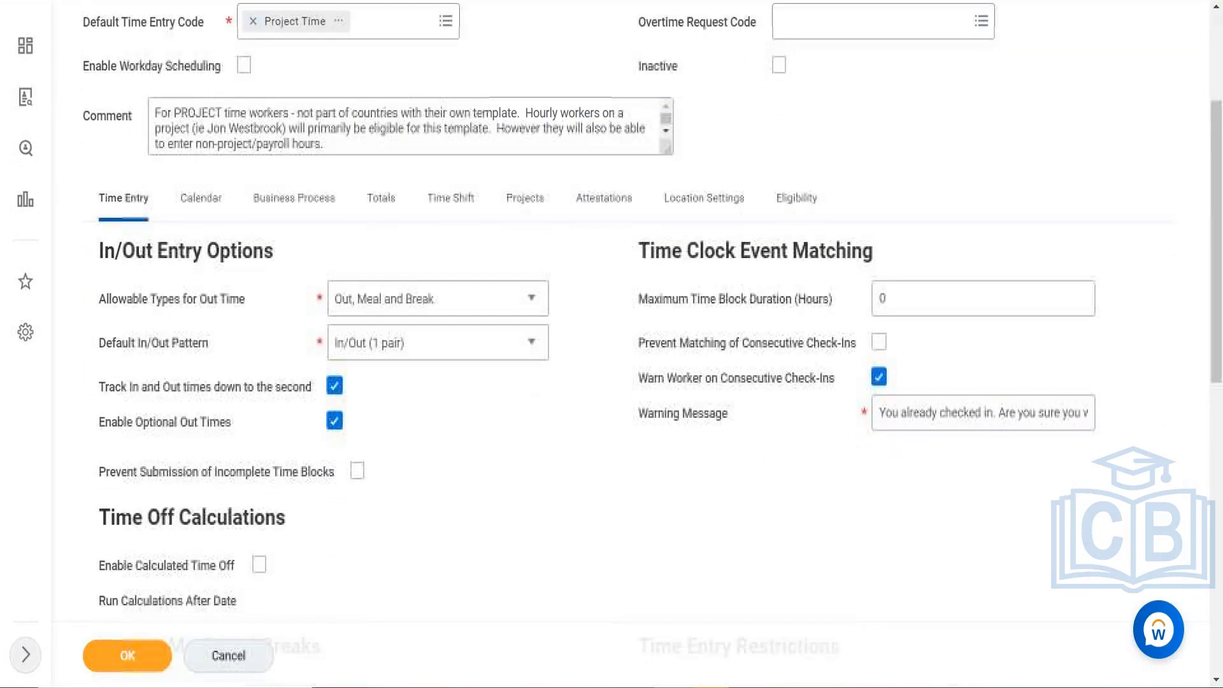
pyautogui.scroll(-3, 612, 344)
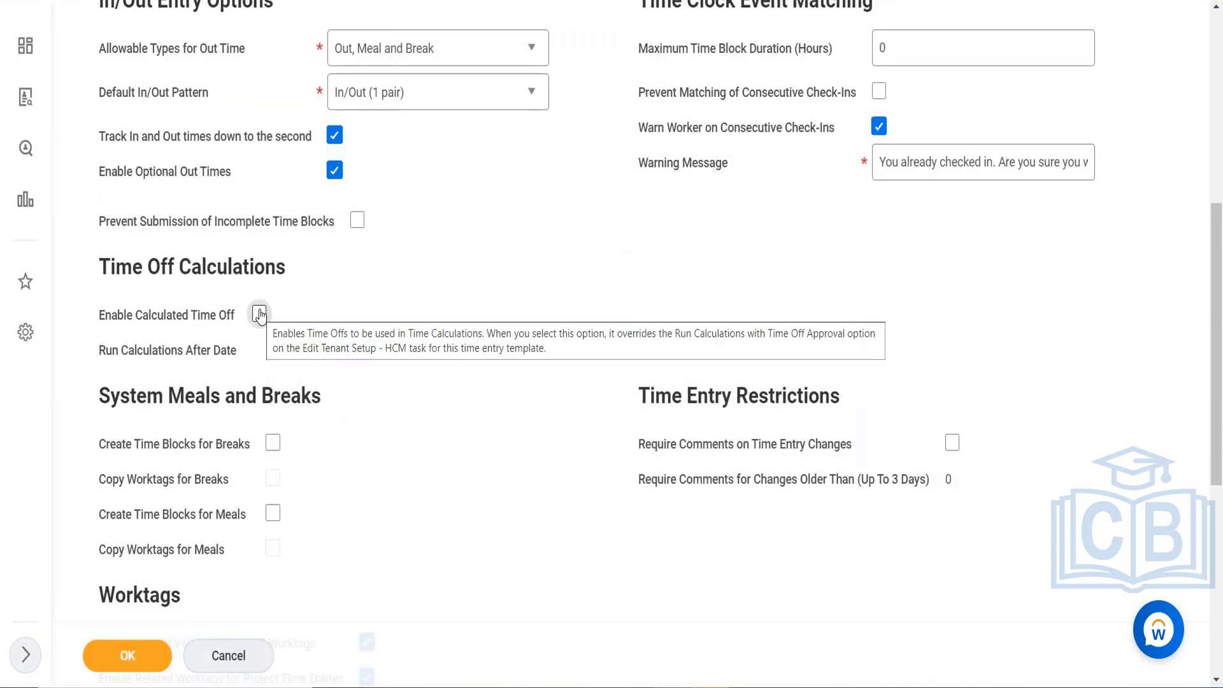
pyautogui.click(259, 315)
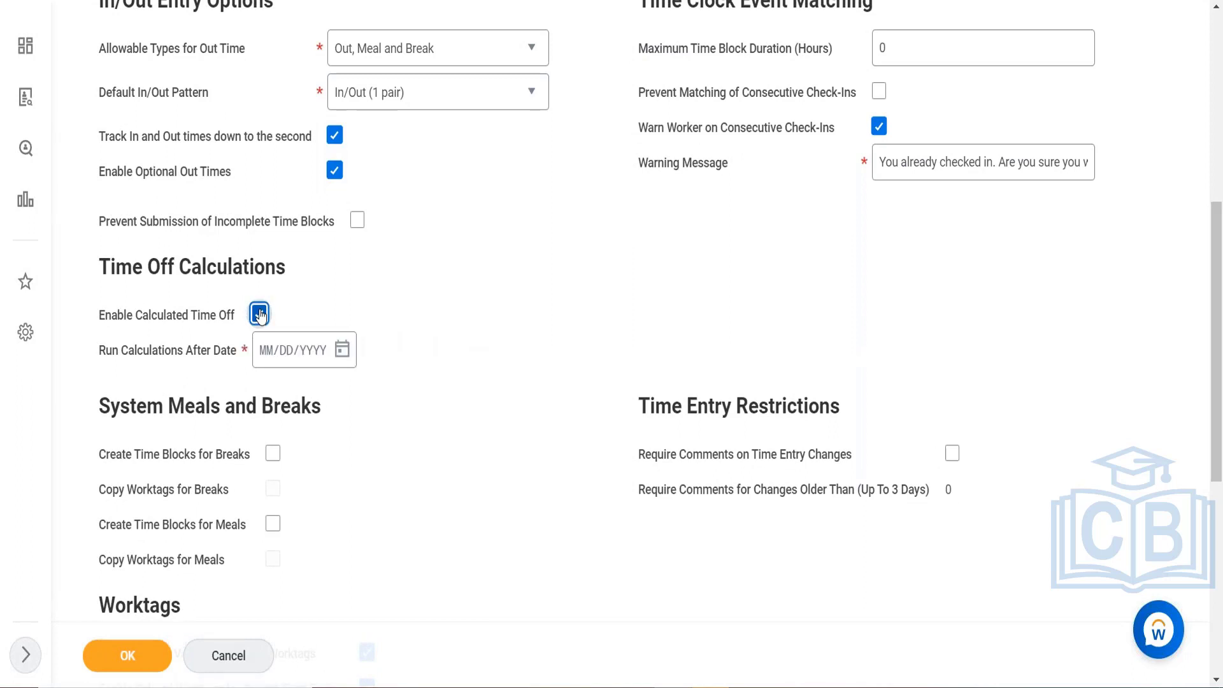
pyautogui.click(259, 314)
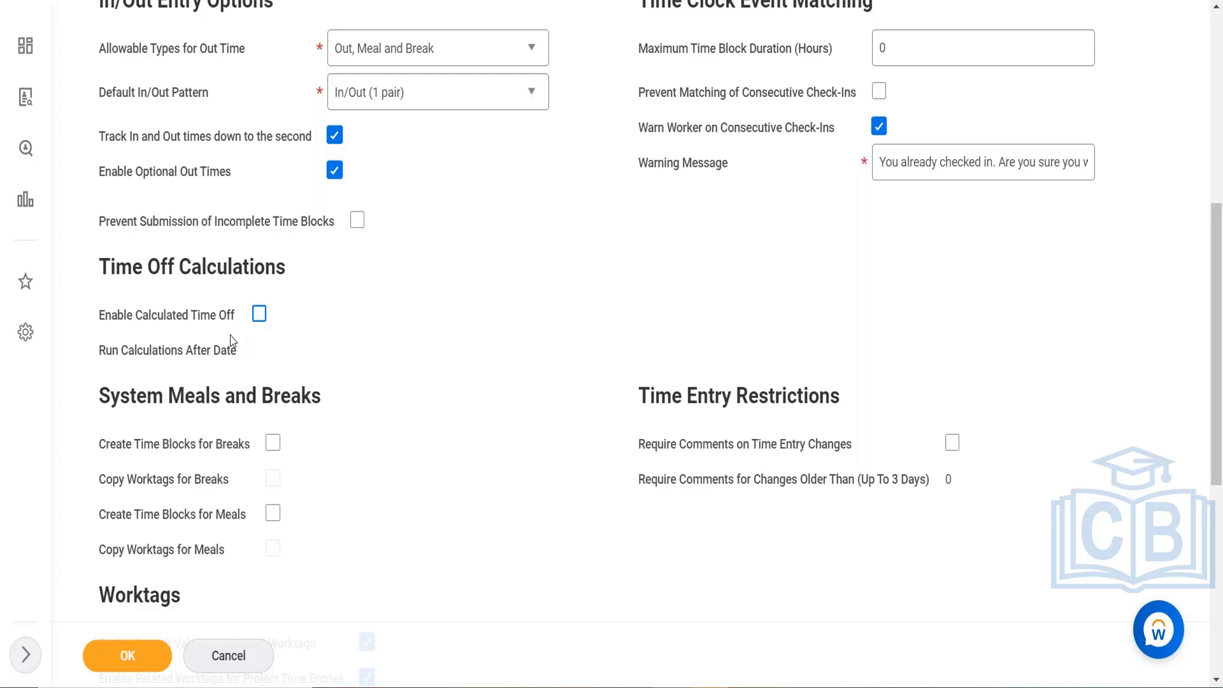
pyautogui.click(259, 313)
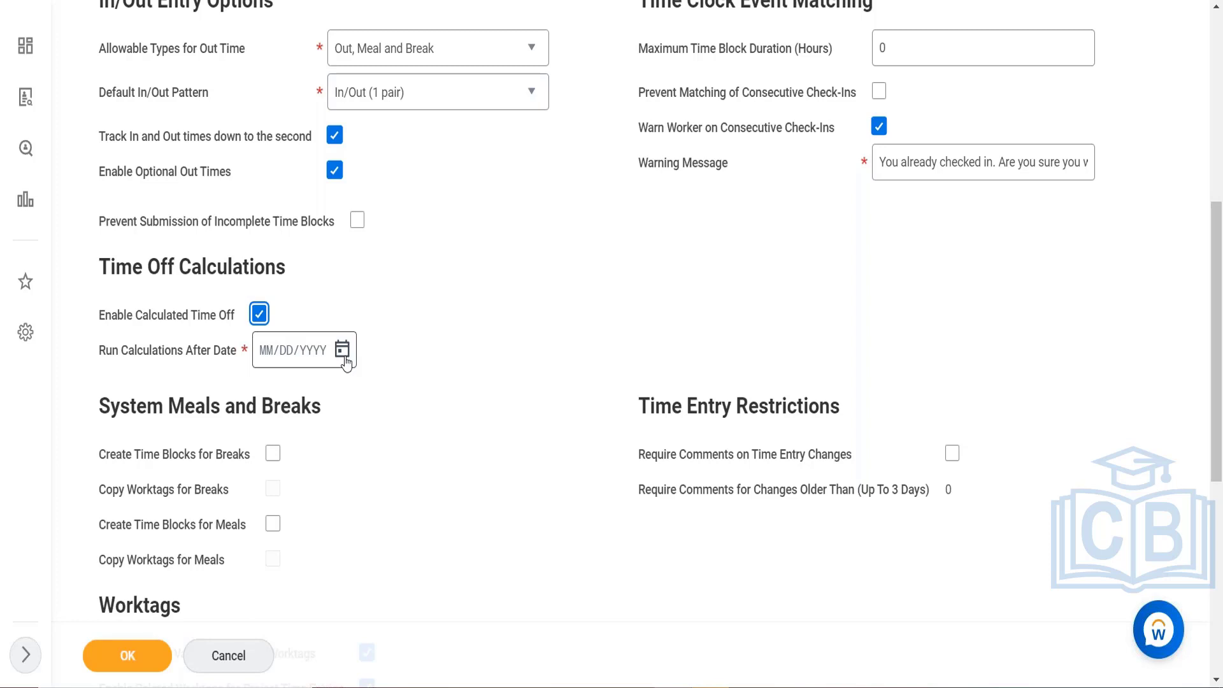
pyautogui.click(257, 316)
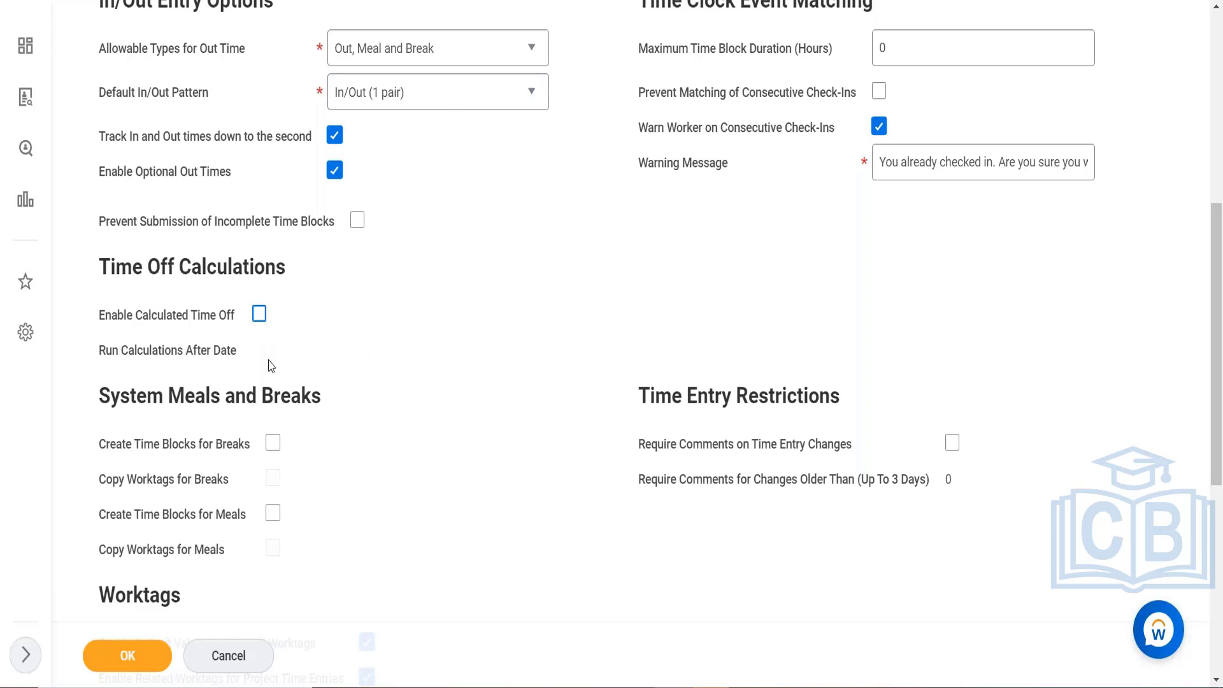
# - Enable Create Time Blocks for Breaks under System Meals and Breaks, and save the template
pyautogui.click(273, 443)
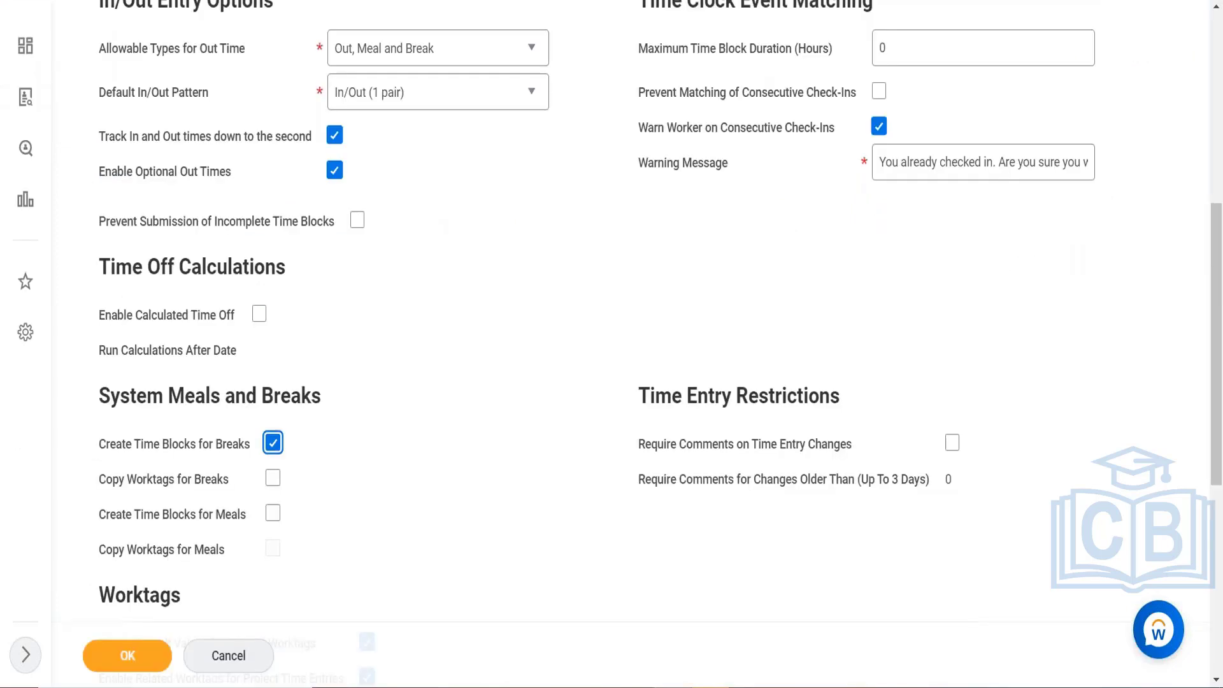
pyautogui.click(112, 649)
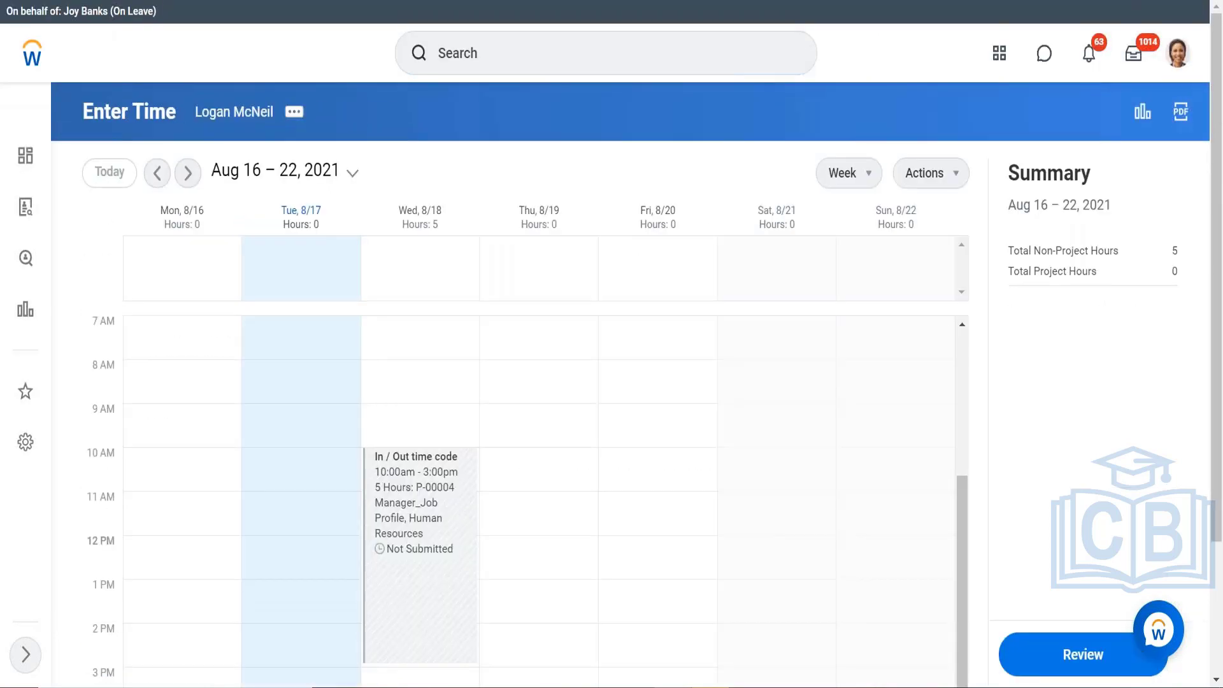
# - Start a time entry for Thursday 08/19/2021 with the In / Out time code as its time type
pyautogui.click(552, 346)
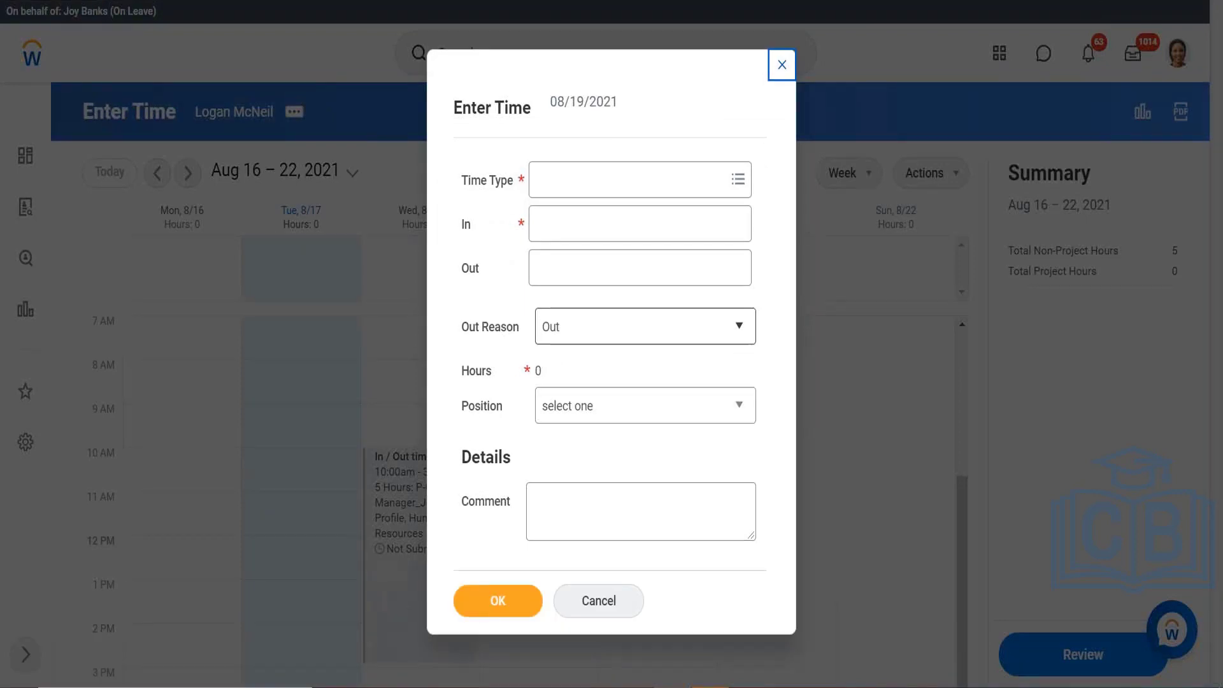
pyautogui.moveTo(549, 327); pyautogui.dragTo(633, 188)
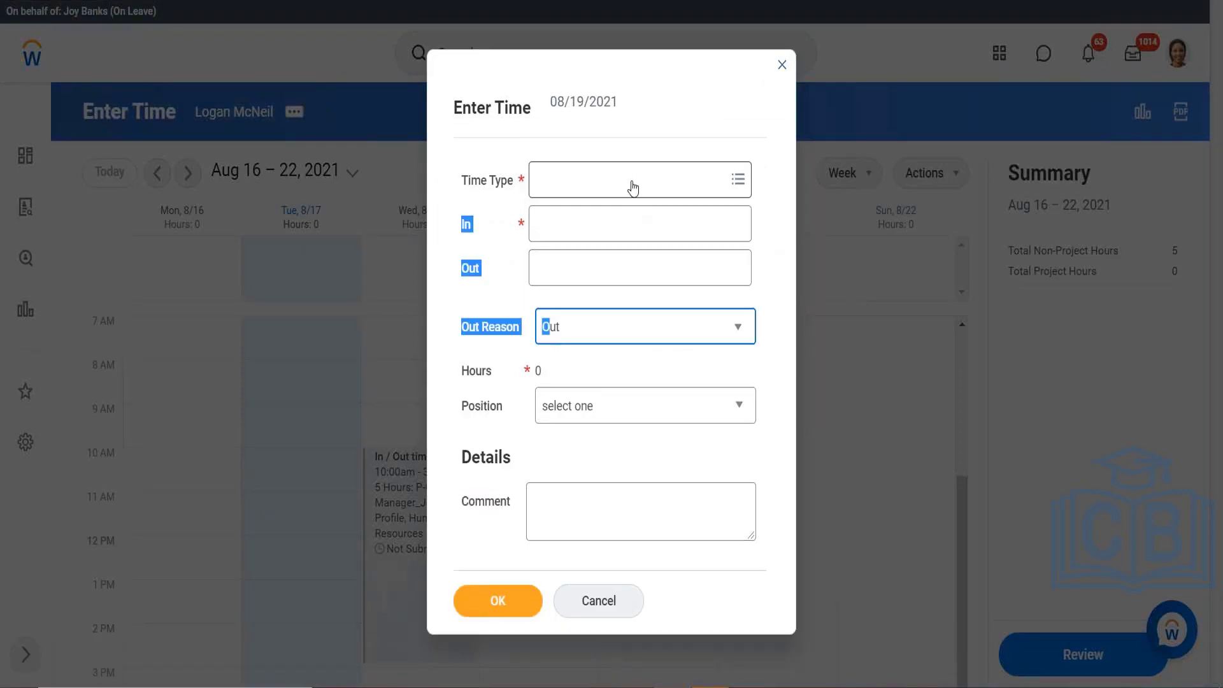
pyautogui.click(633, 188)
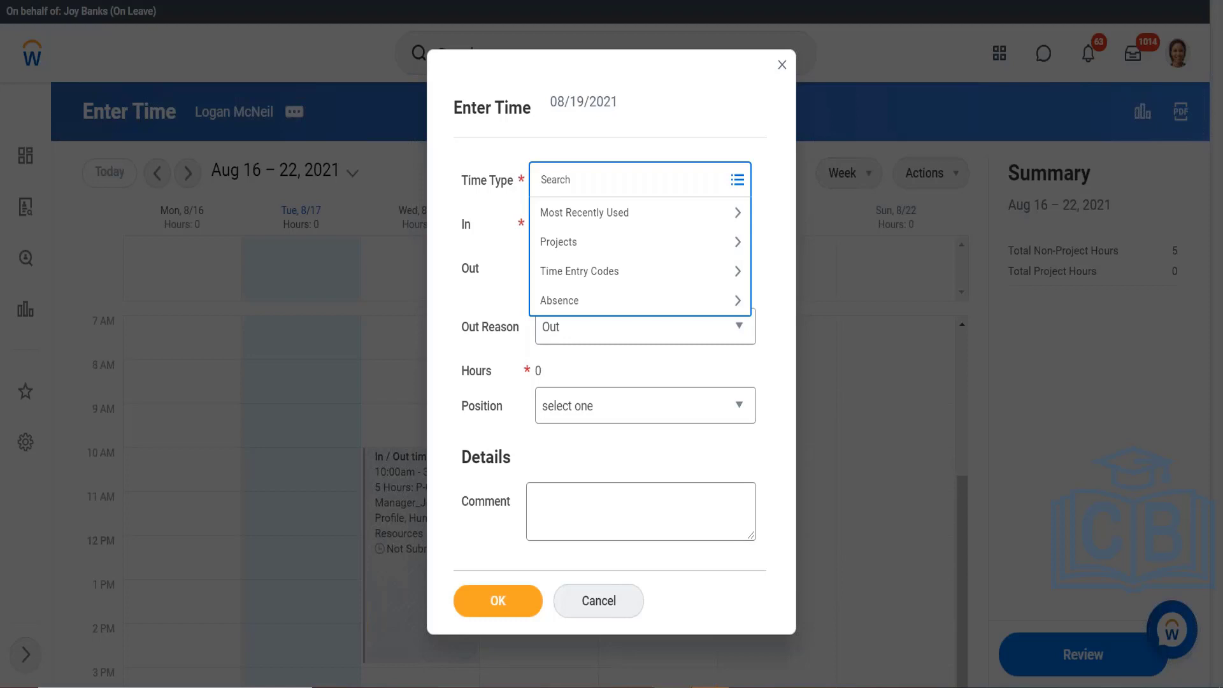
pyautogui.click(584, 272)
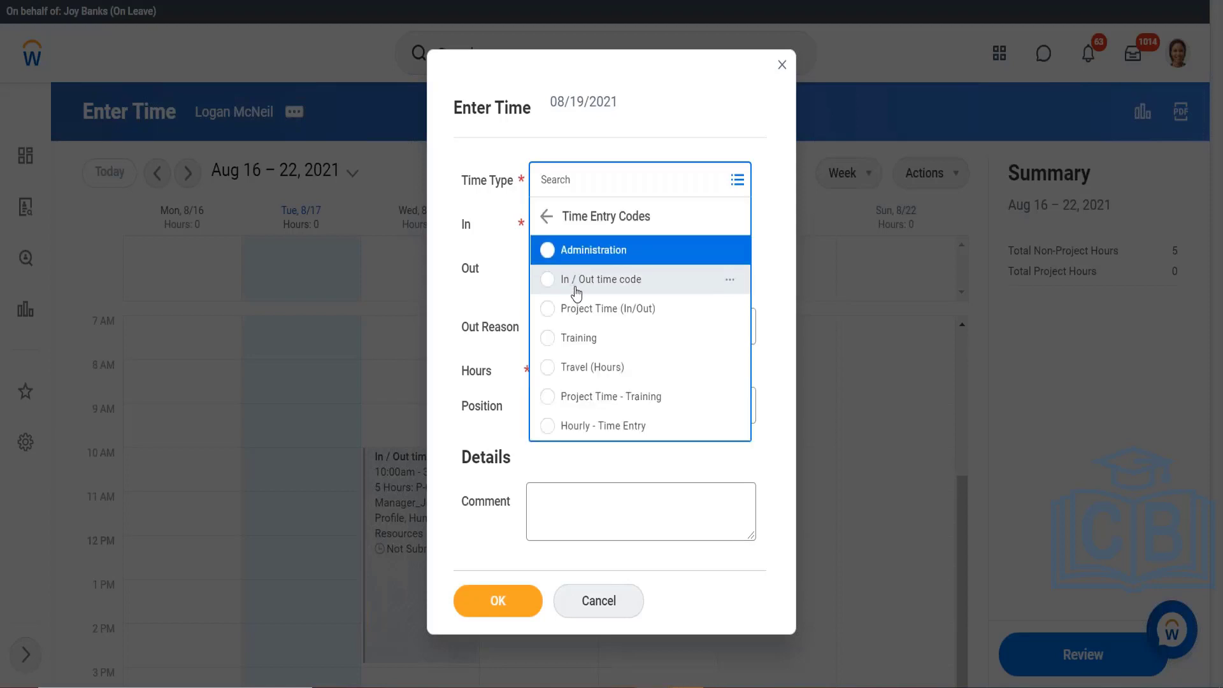
pyautogui.click(576, 279)
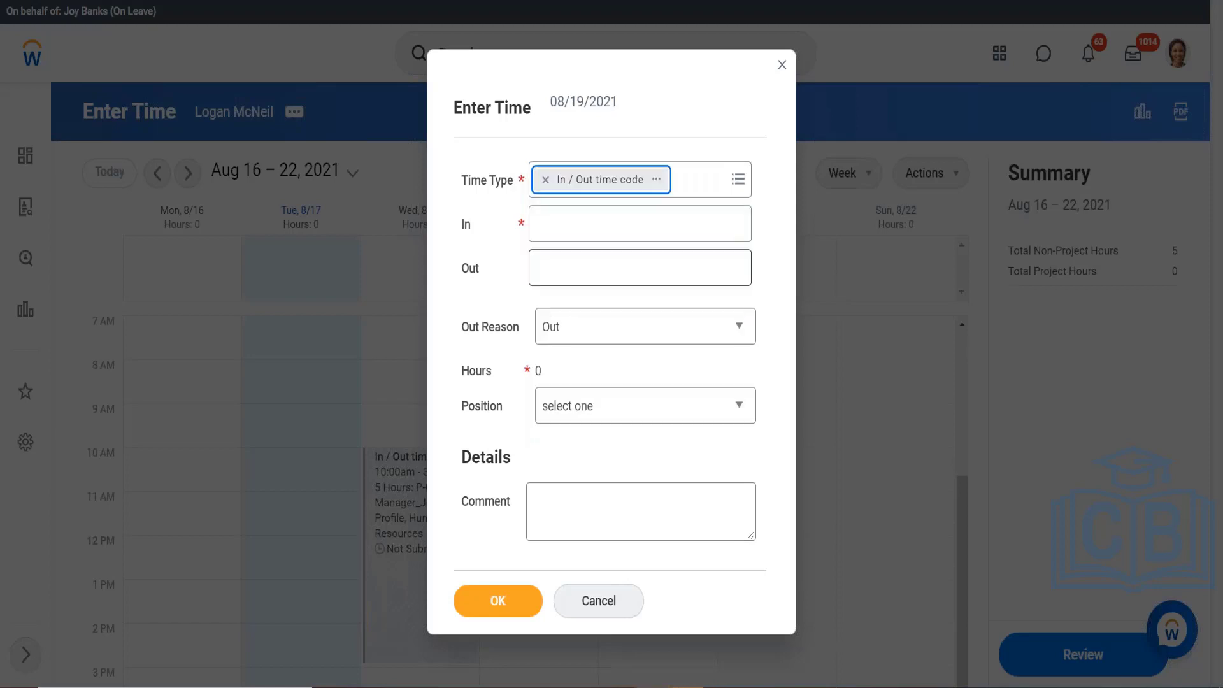
# - Set the 08/19/2021 entry's In time to 9:00 AM and its Out time to 1:00 PM
pyautogui.click(551, 229)
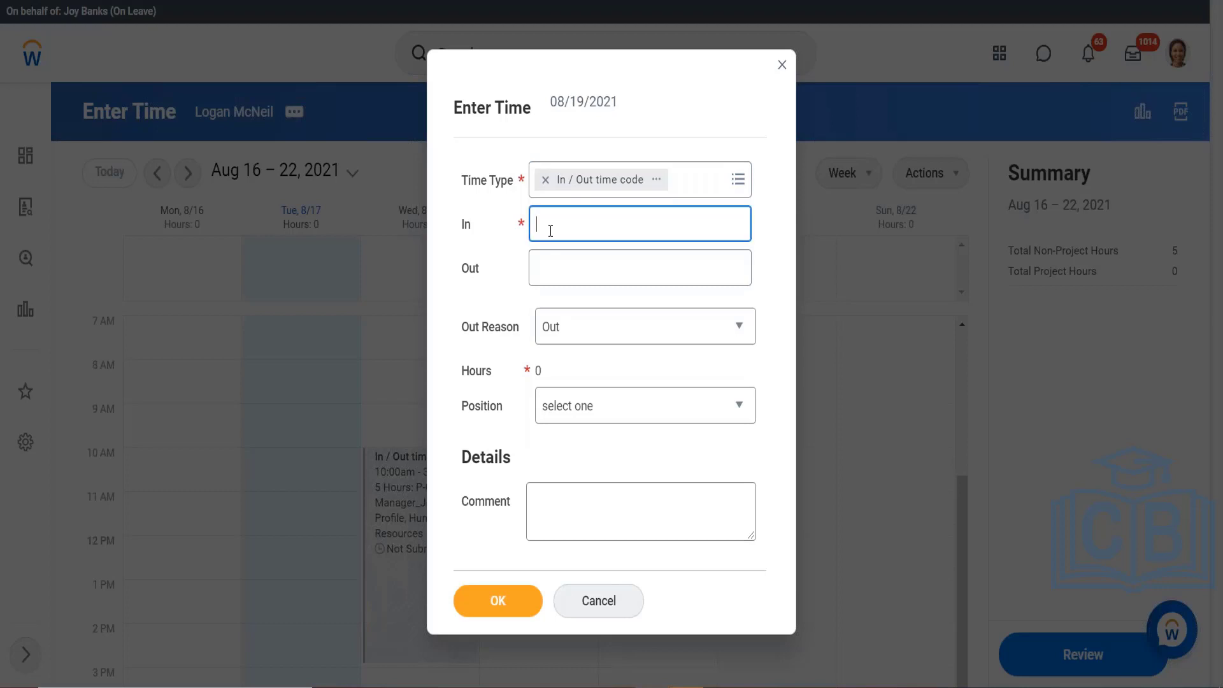
pyautogui.write('9')
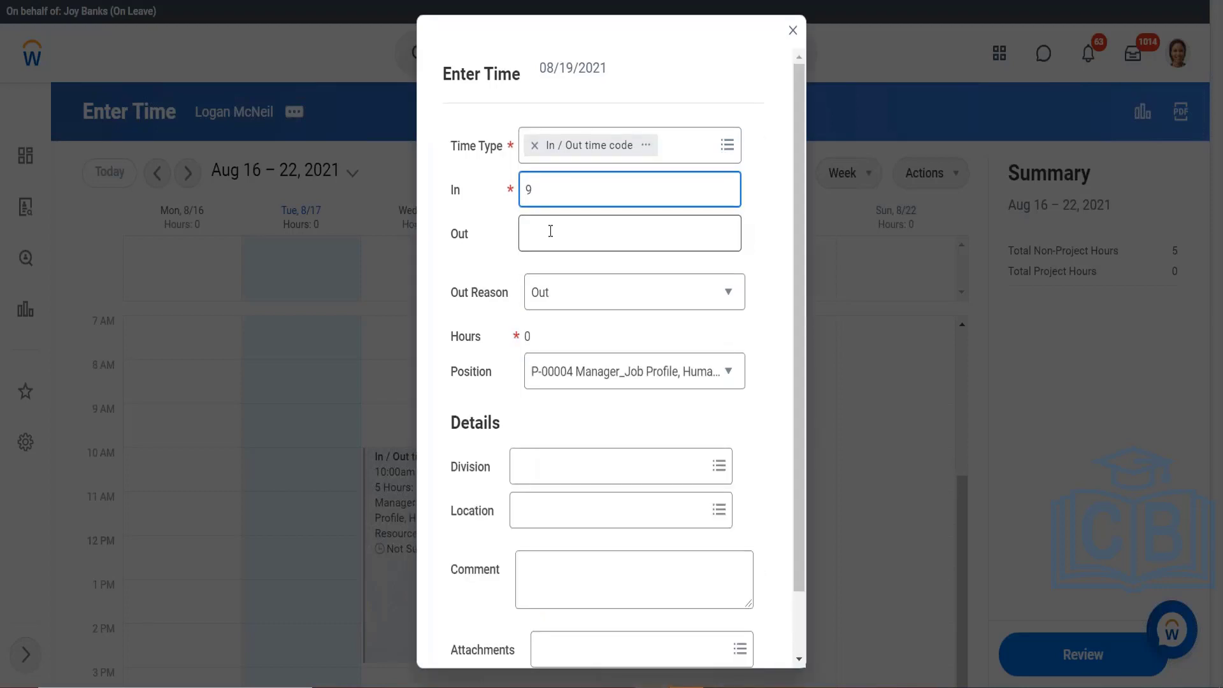
pyautogui.write(':00')
pyautogui.click(547, 243)
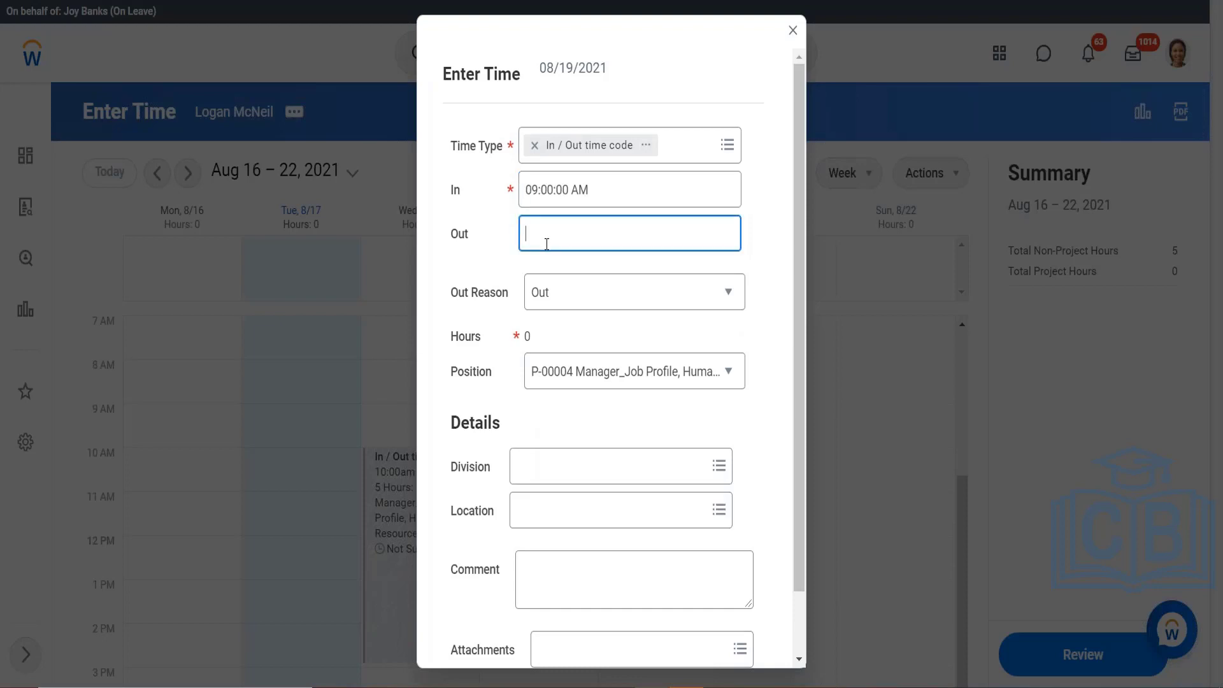
pyautogui.write('1:00')
# - Set the entry's Out Reason to Break and save the time block
pyautogui.click(573, 265)
pyautogui.click(577, 293)
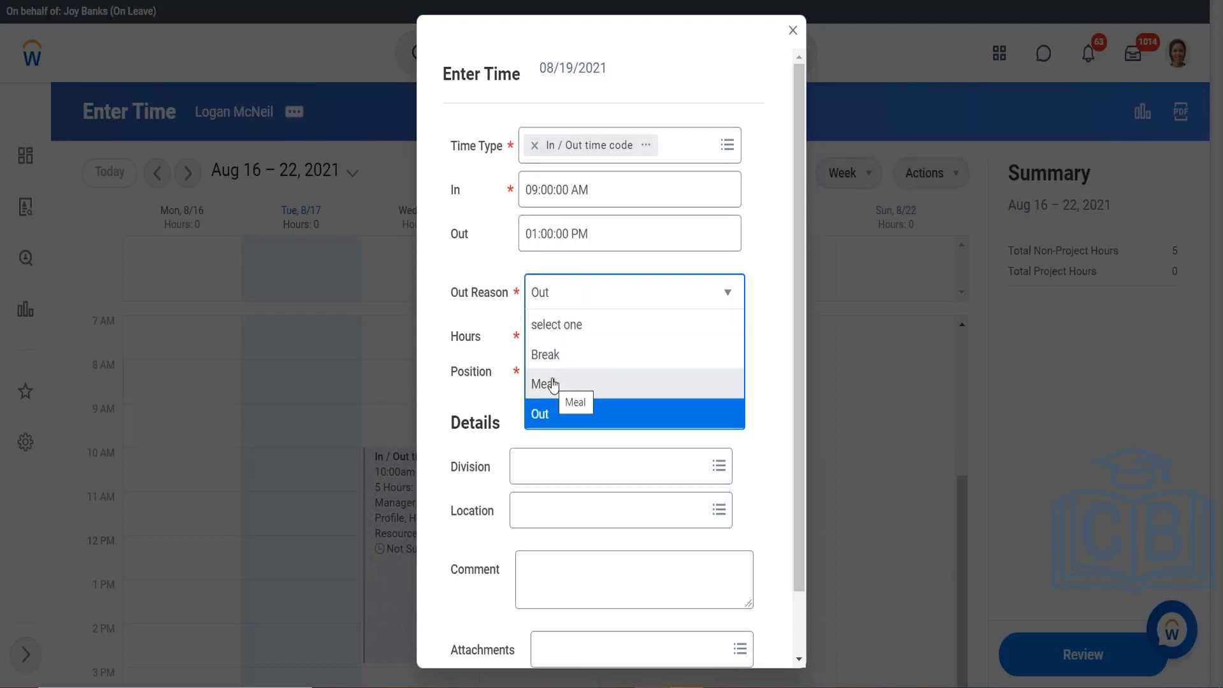
pyautogui.click(548, 352)
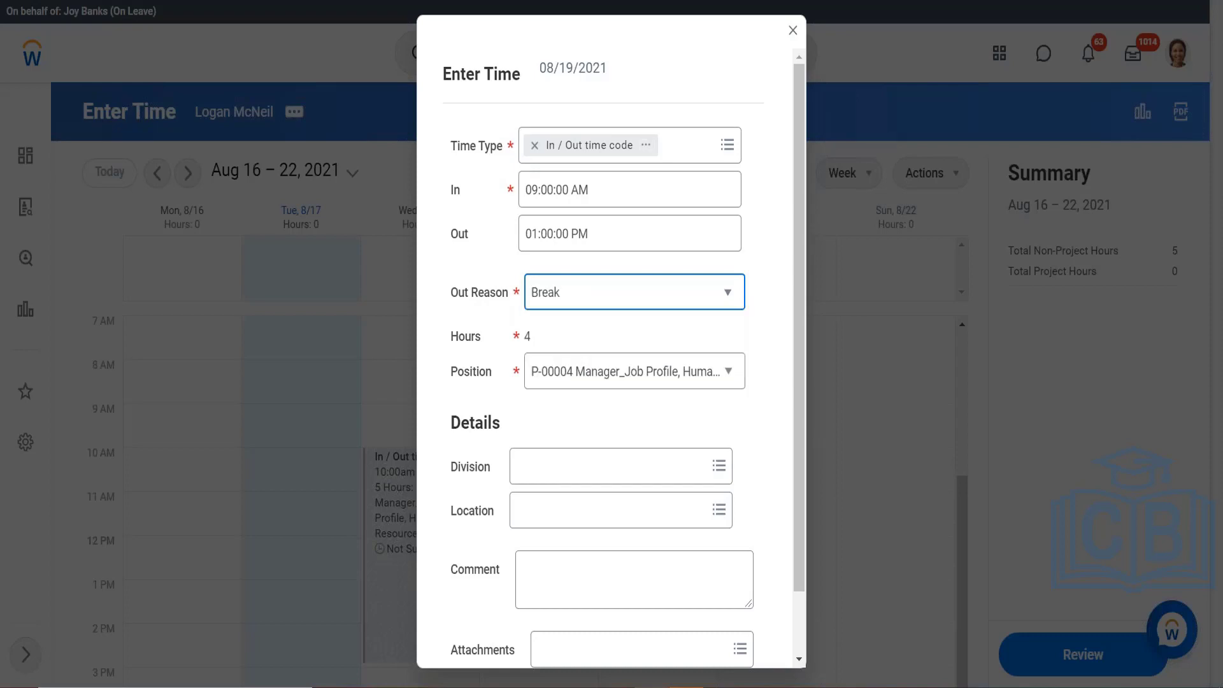
pyautogui.click(569, 336)
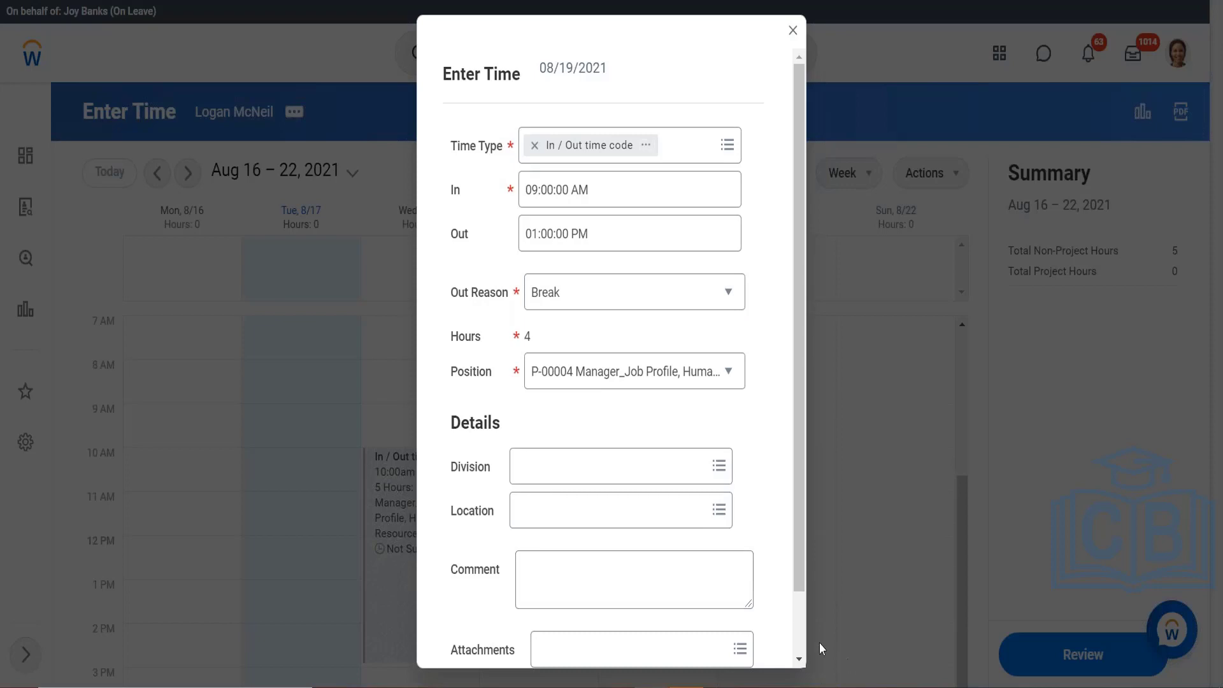
pyautogui.scroll(-2, 796, 650)
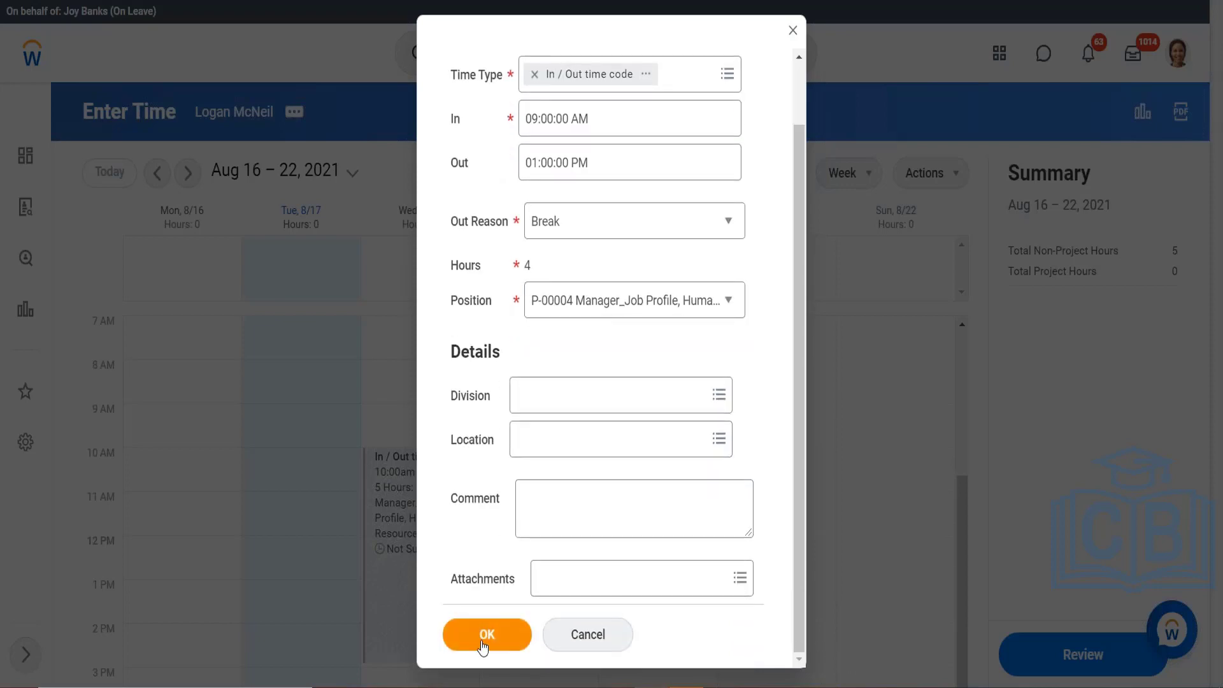
pyautogui.click(480, 646)
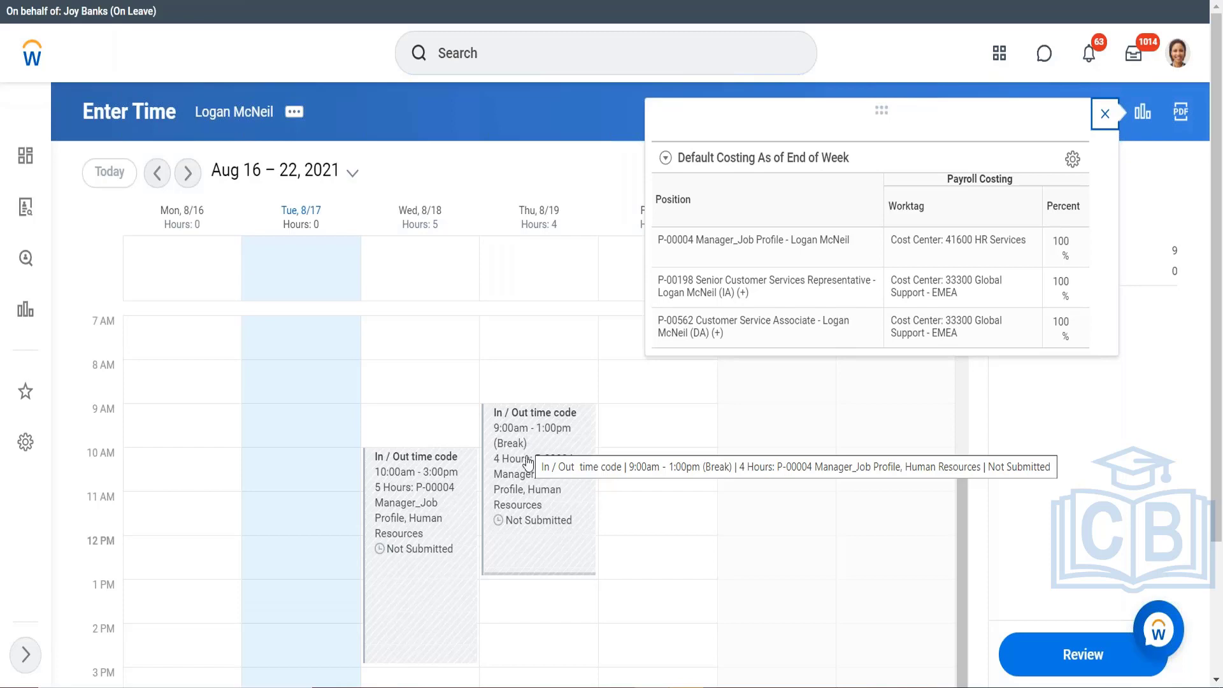
# - Start a second time entry for 08/19/2021, after the first block, with the In / Out time code as its time type
pyautogui.click(521, 642)
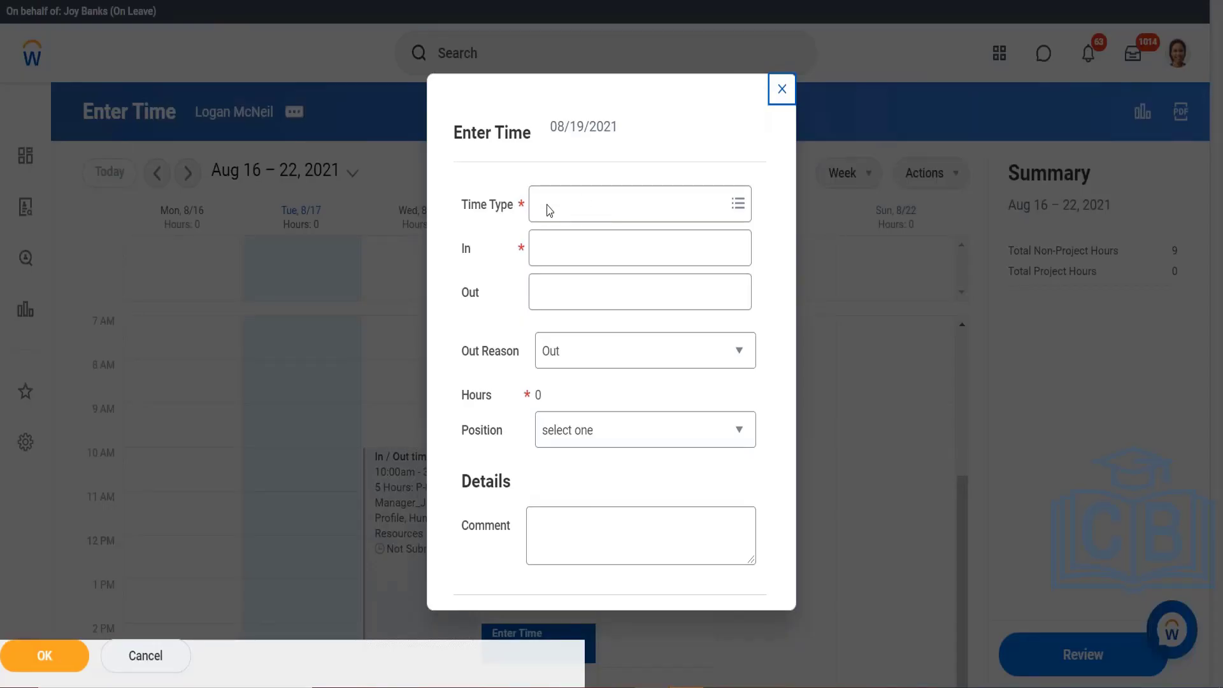
pyautogui.click(733, 204)
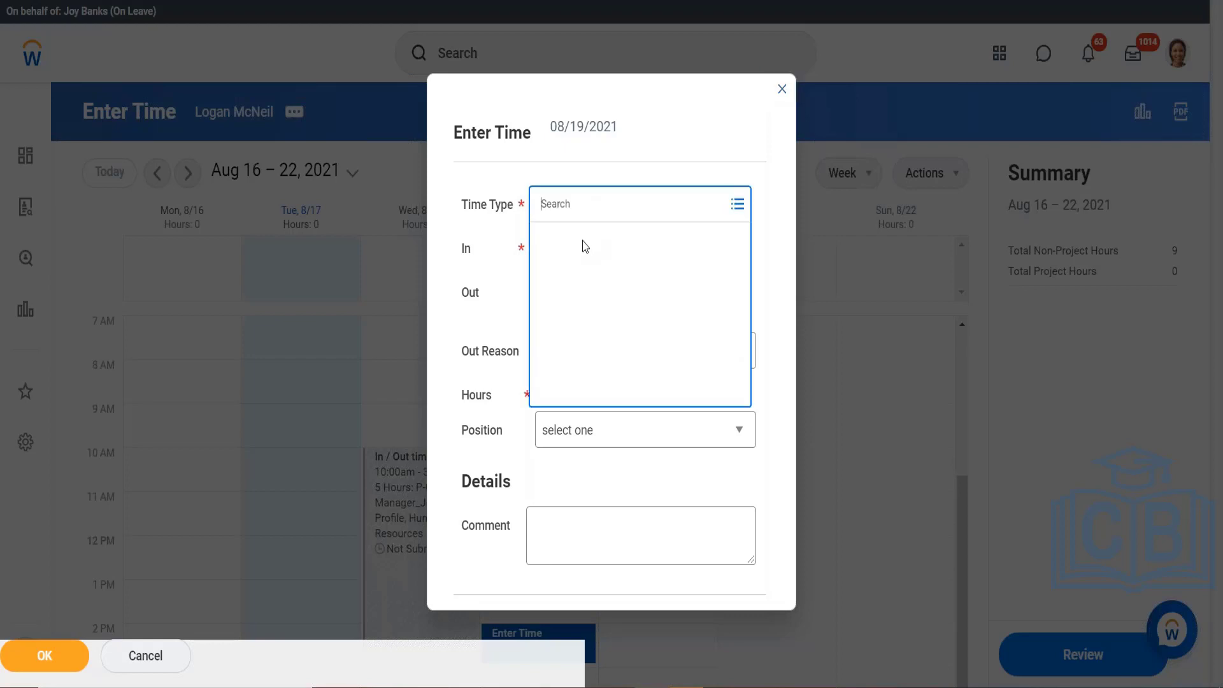
pyautogui.click(562, 294)
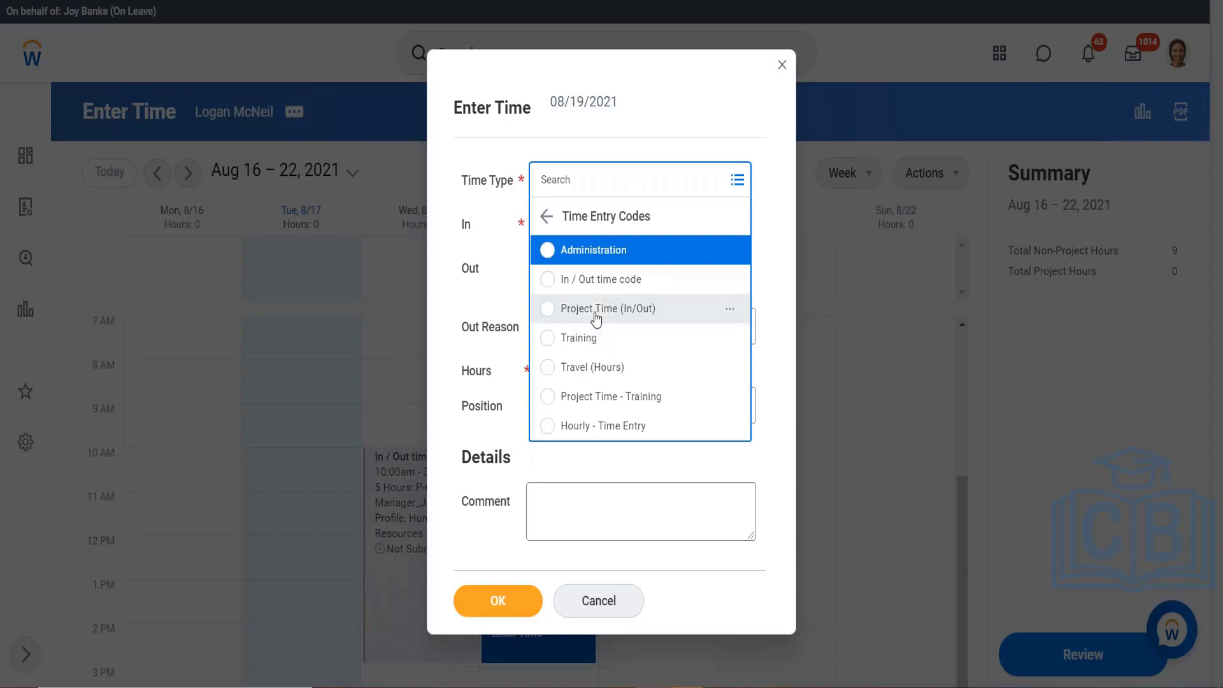
pyautogui.click(598, 281)
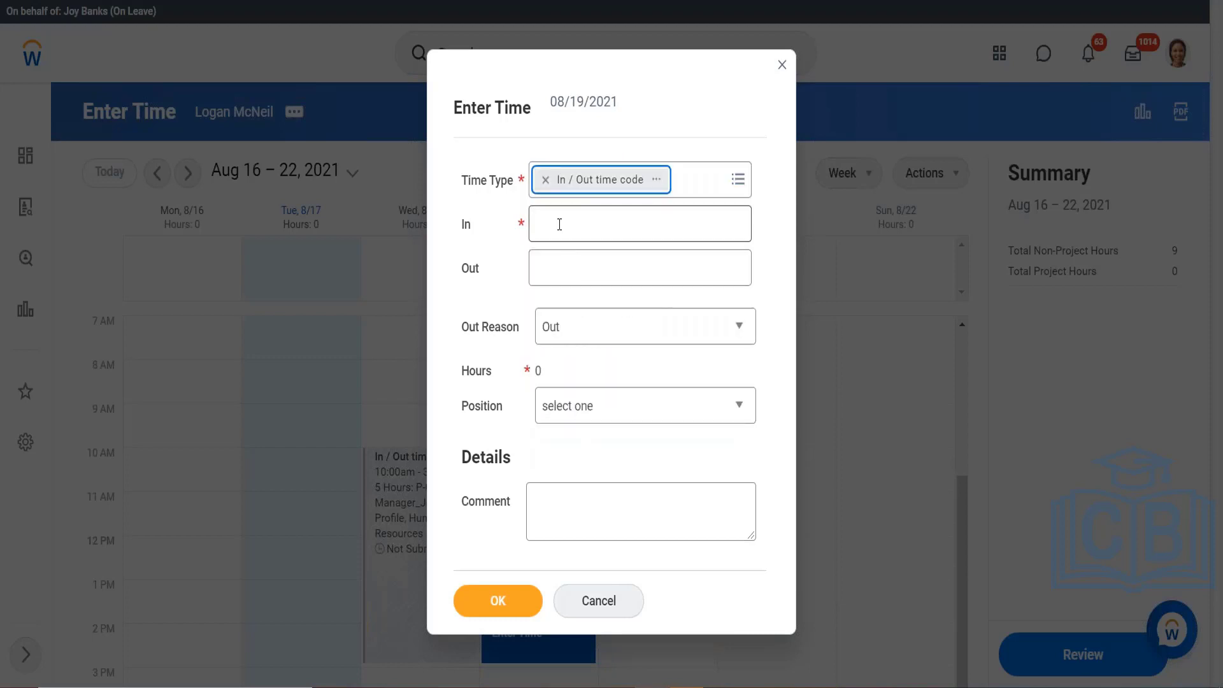
# - Set the second entry's In time to 2:00 PM and Out time to 6:00 PM, and save it
pyautogui.click(559, 225)
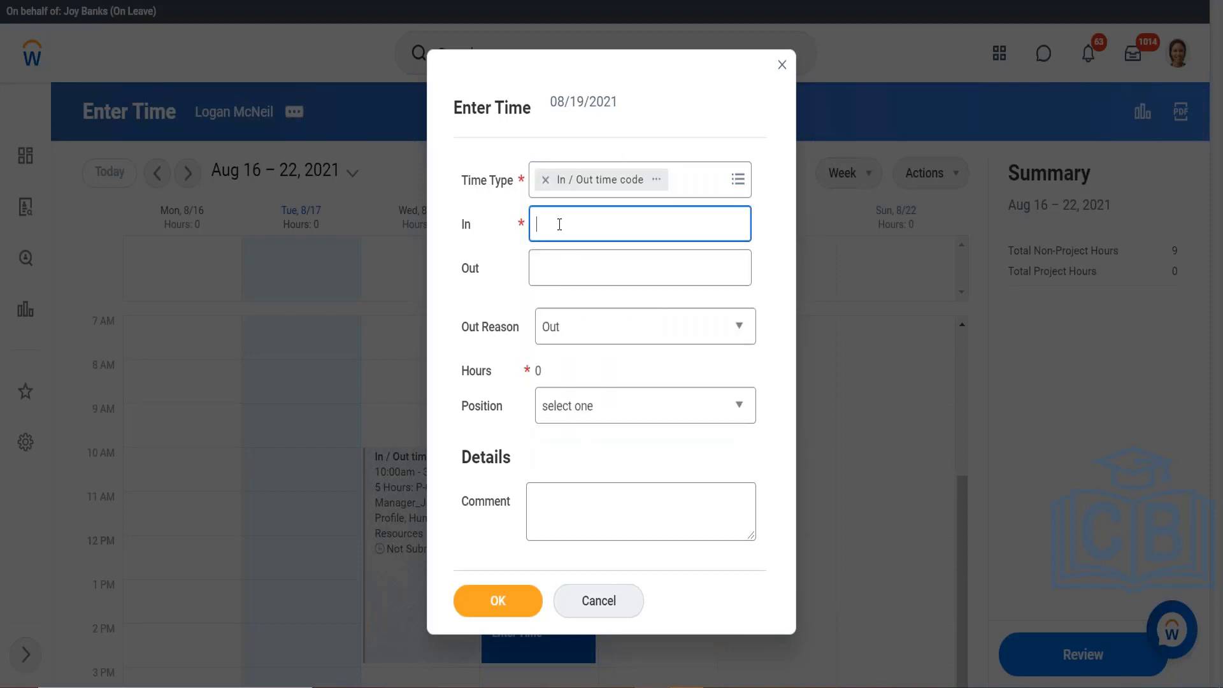
pyautogui.write('2:00')
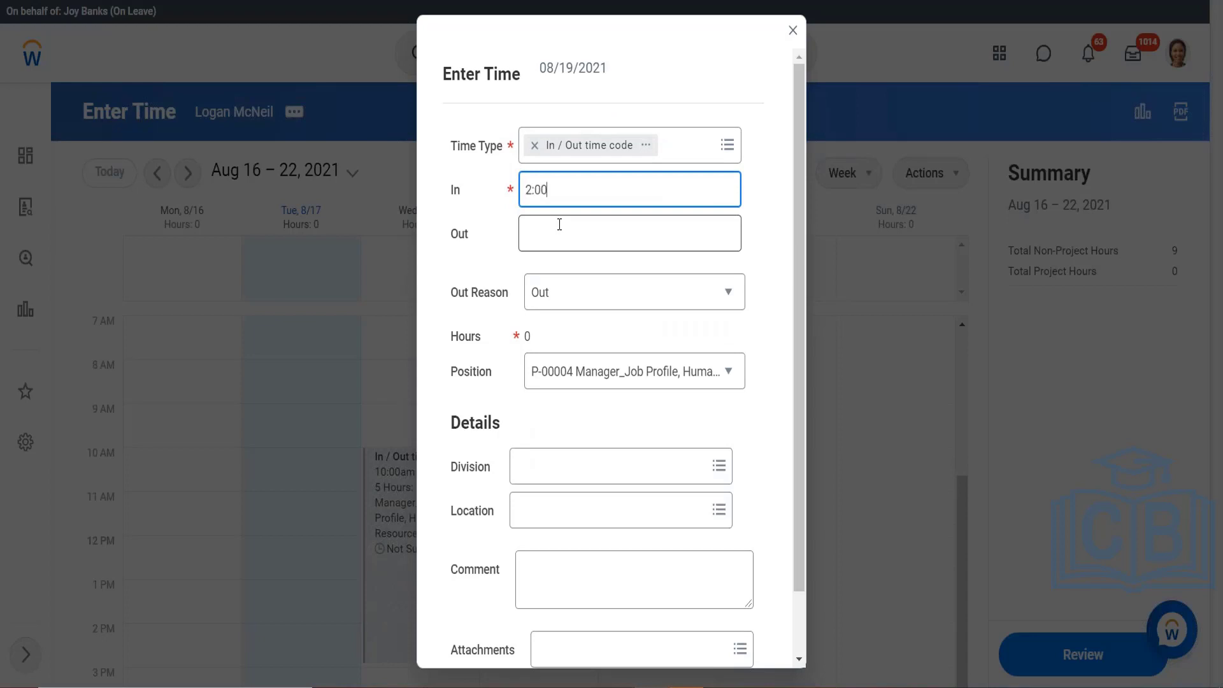
pyautogui.click(541, 232)
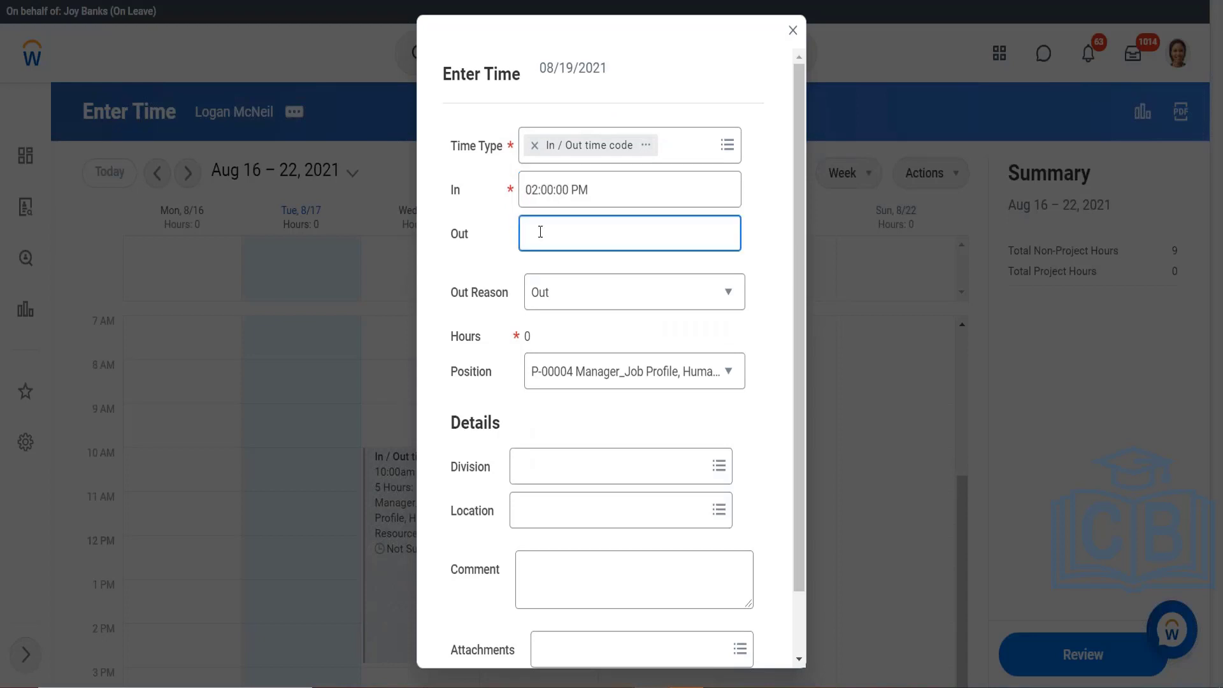
pyautogui.write('6:00')
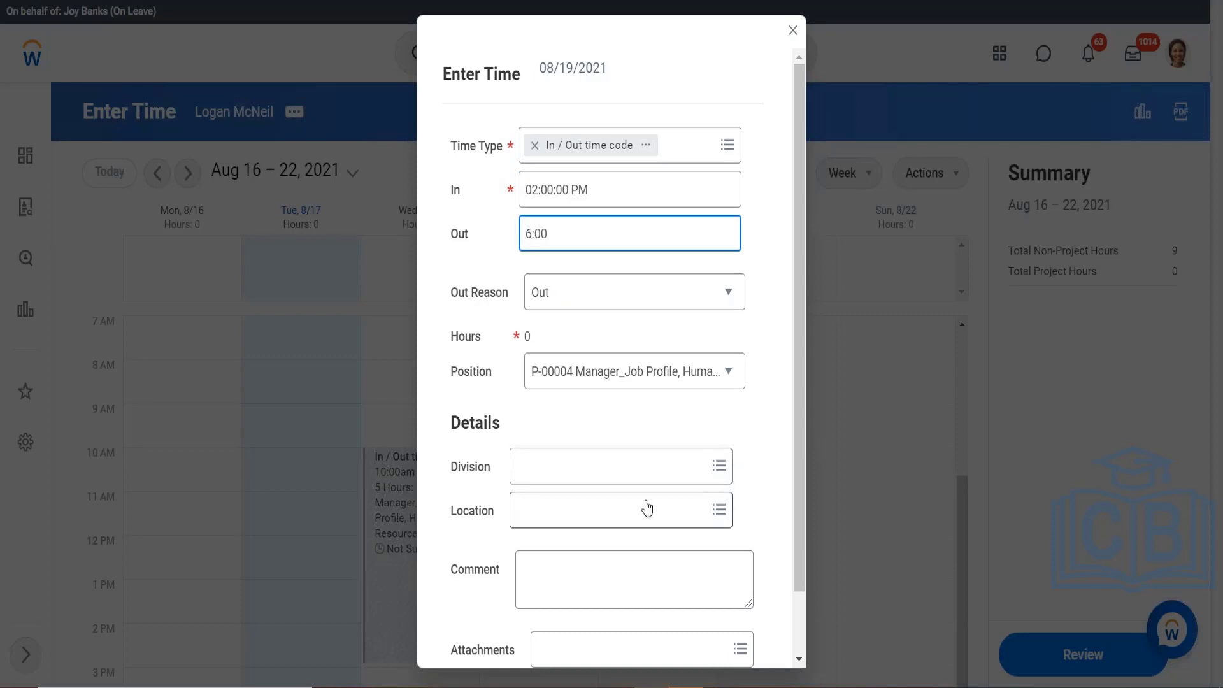
pyautogui.click(777, 476)
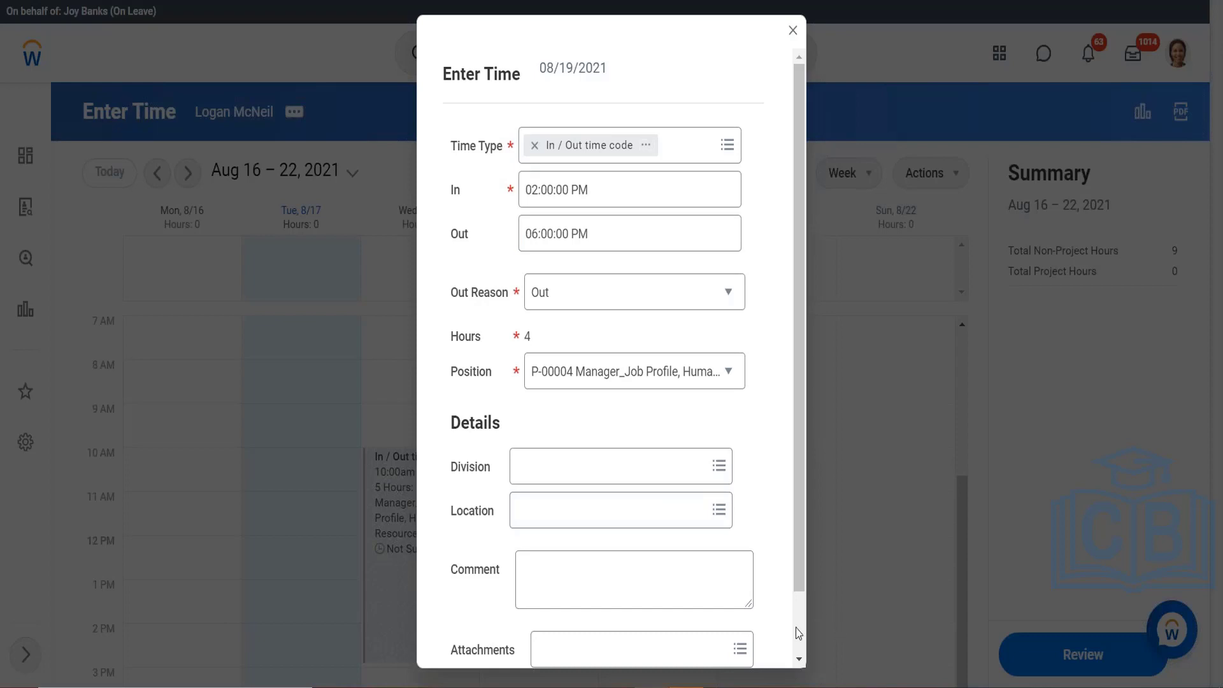
pyautogui.scroll(-2, 790, 640)
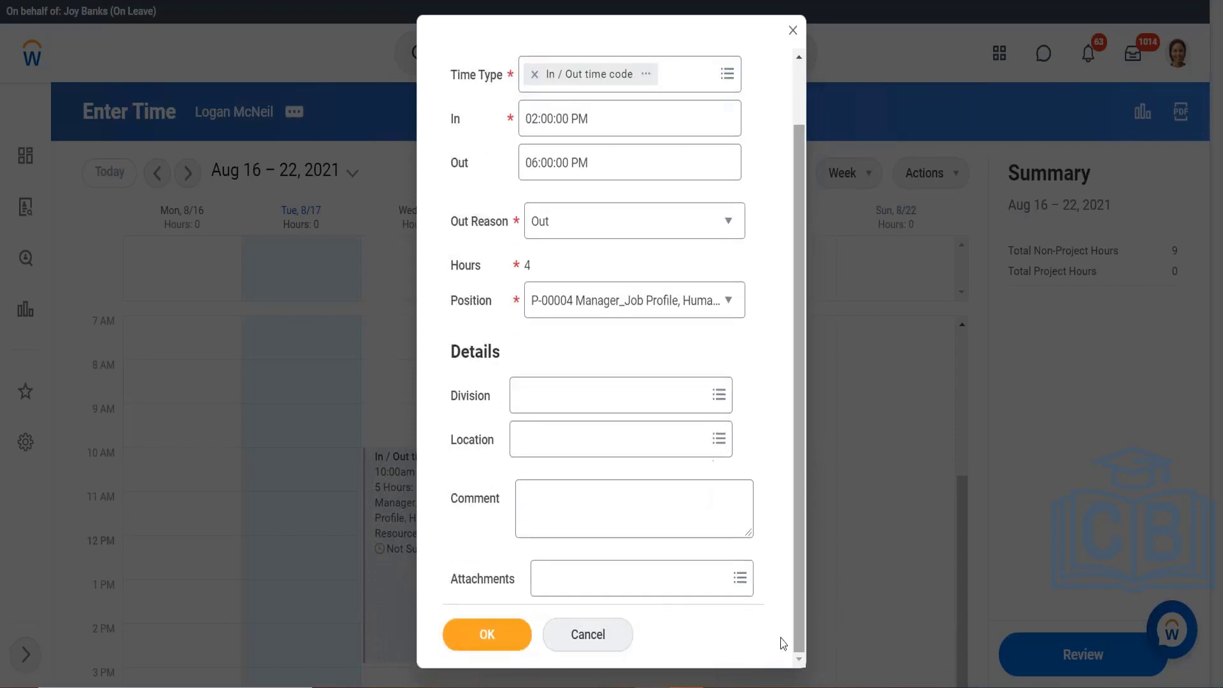
pyautogui.click(496, 648)
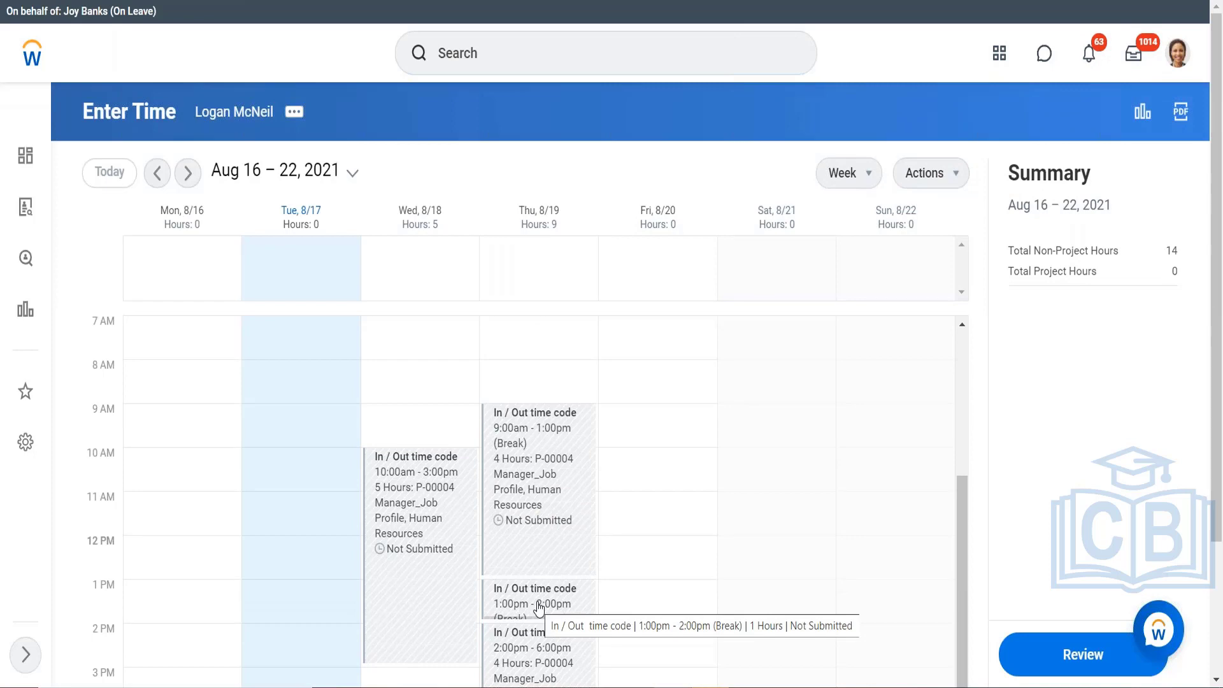
# - Check the details of the 1:00 PM to 2:00 PM break block on 08/19/2021, and close them
pyautogui.click(538, 608)
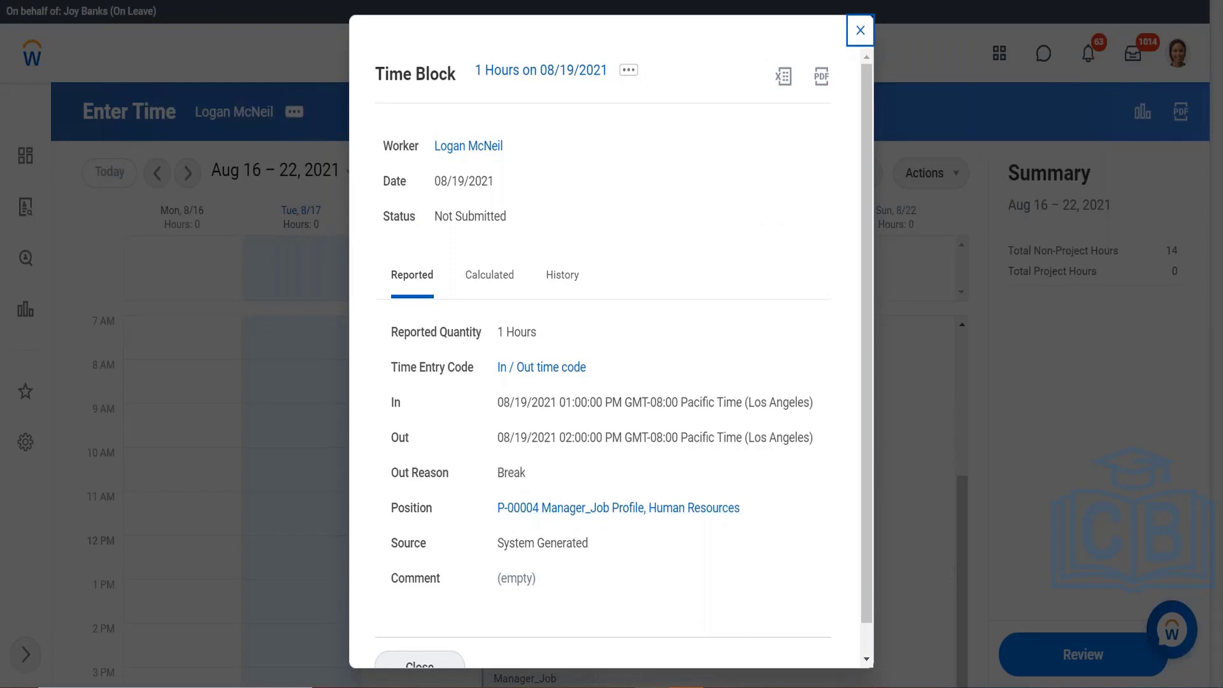
pyautogui.click(445, 662)
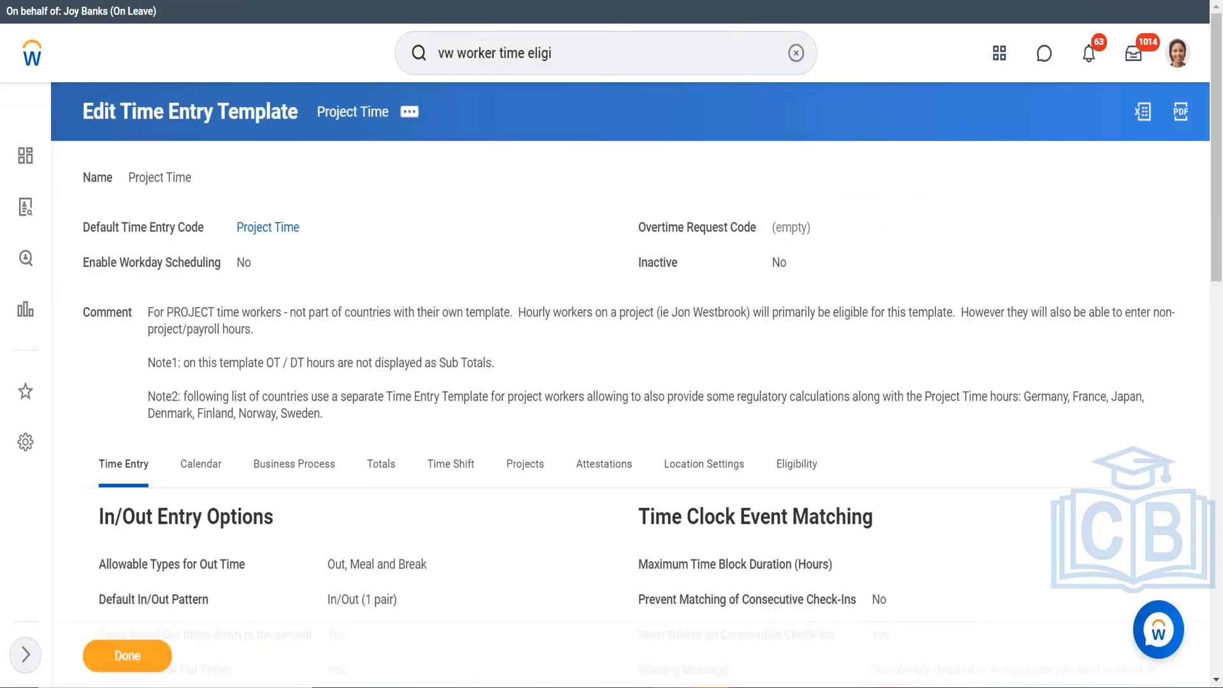
# - Reopen the Project Time template for editing and enable Copy Worktags for Breaks under System Meals and Breaks
pyautogui.click(404, 114)
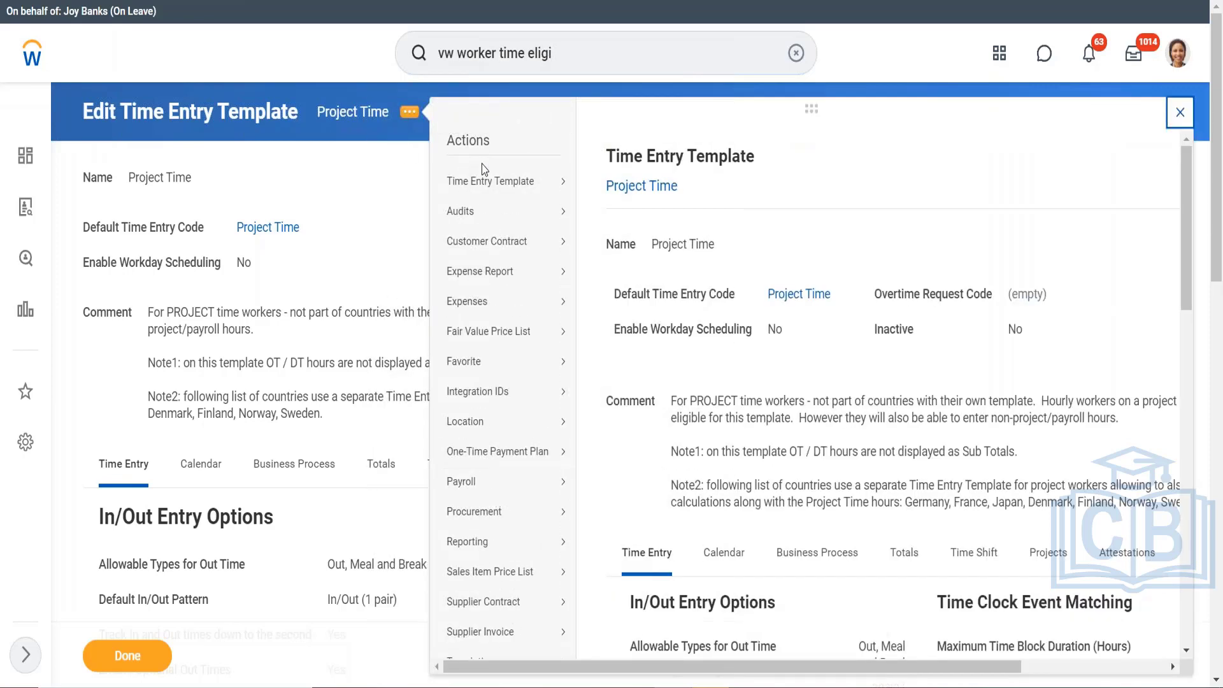
pyautogui.moveTo(541, 181)
pyautogui.click(602, 182)
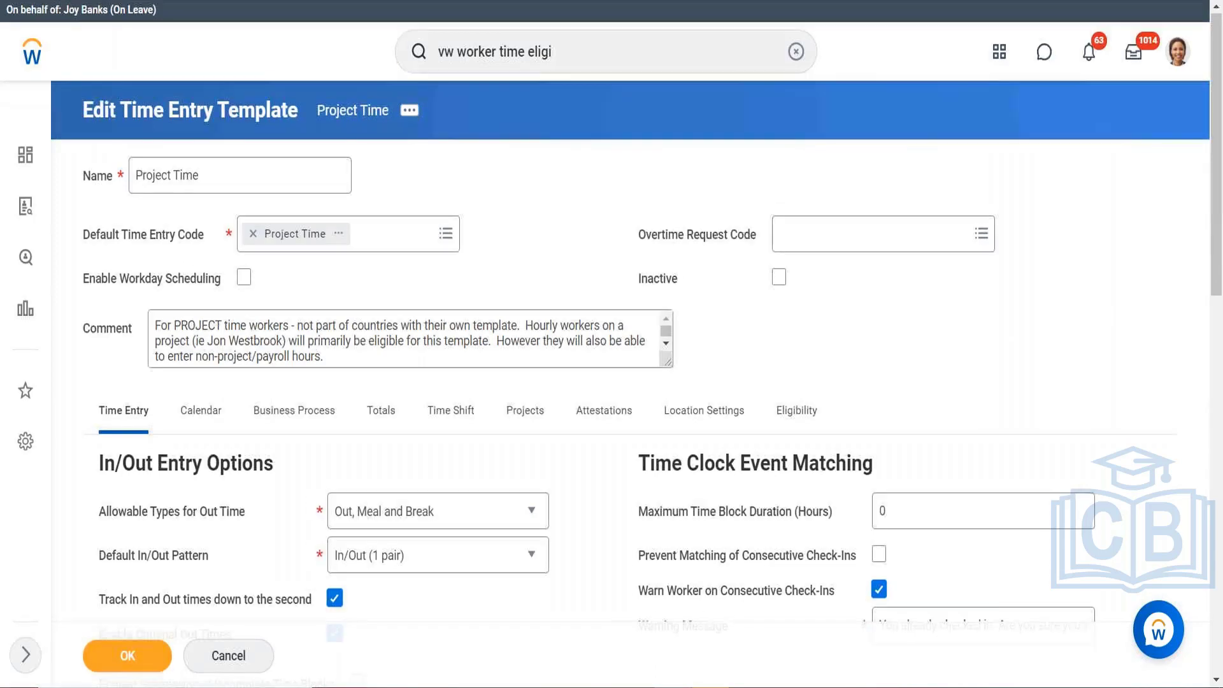
pyautogui.scroll(-3, 611, 344)
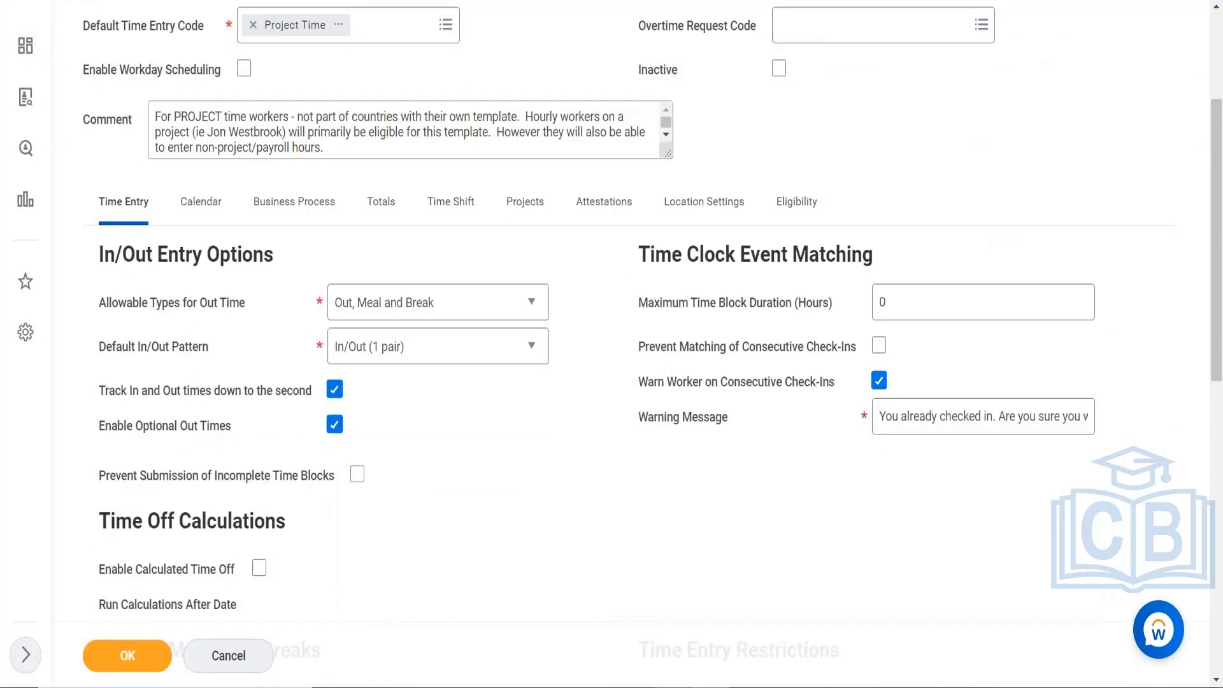
pyautogui.scroll(-4, 516, 445)
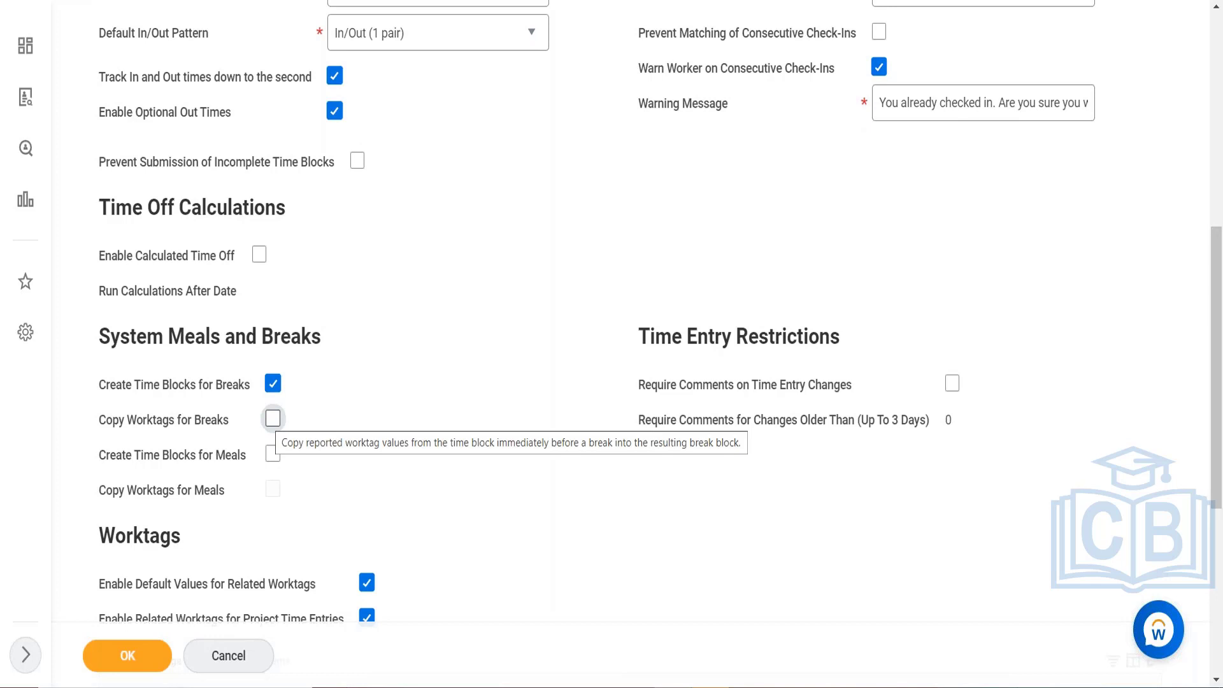
pyautogui.click(273, 418)
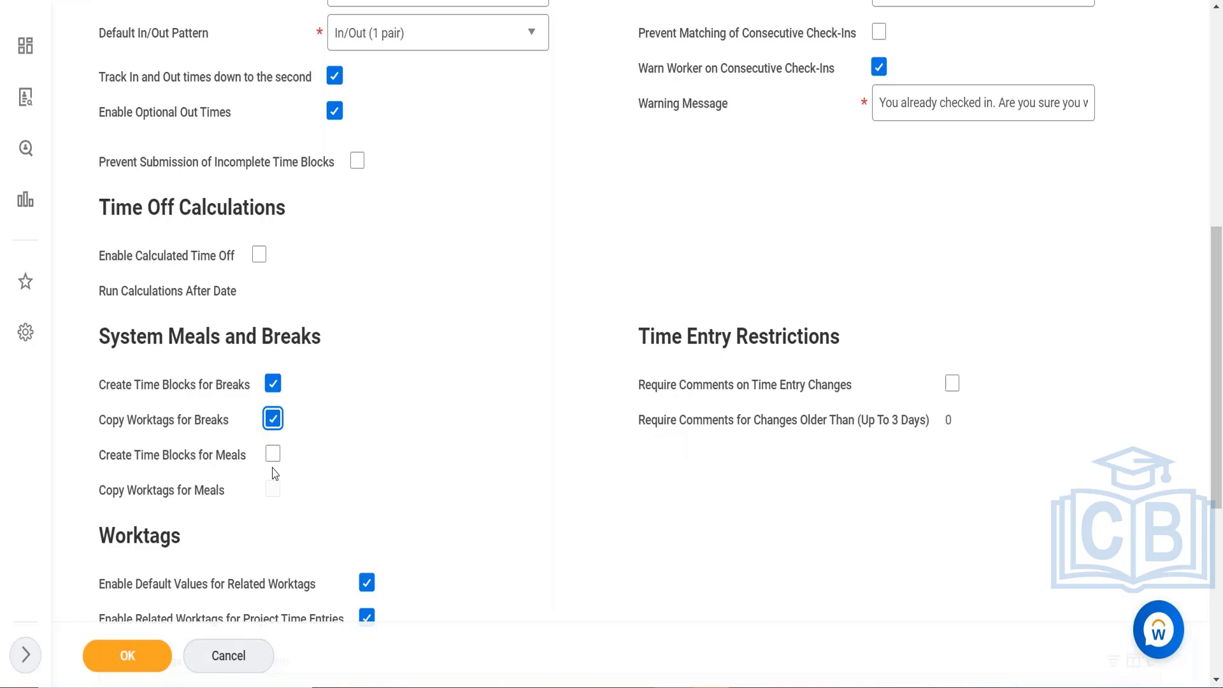
# - Enable Require Comments on Time Entry Changes under Time Entry Restrictions, and review the Worktags settings below
pyautogui.click(952, 382)
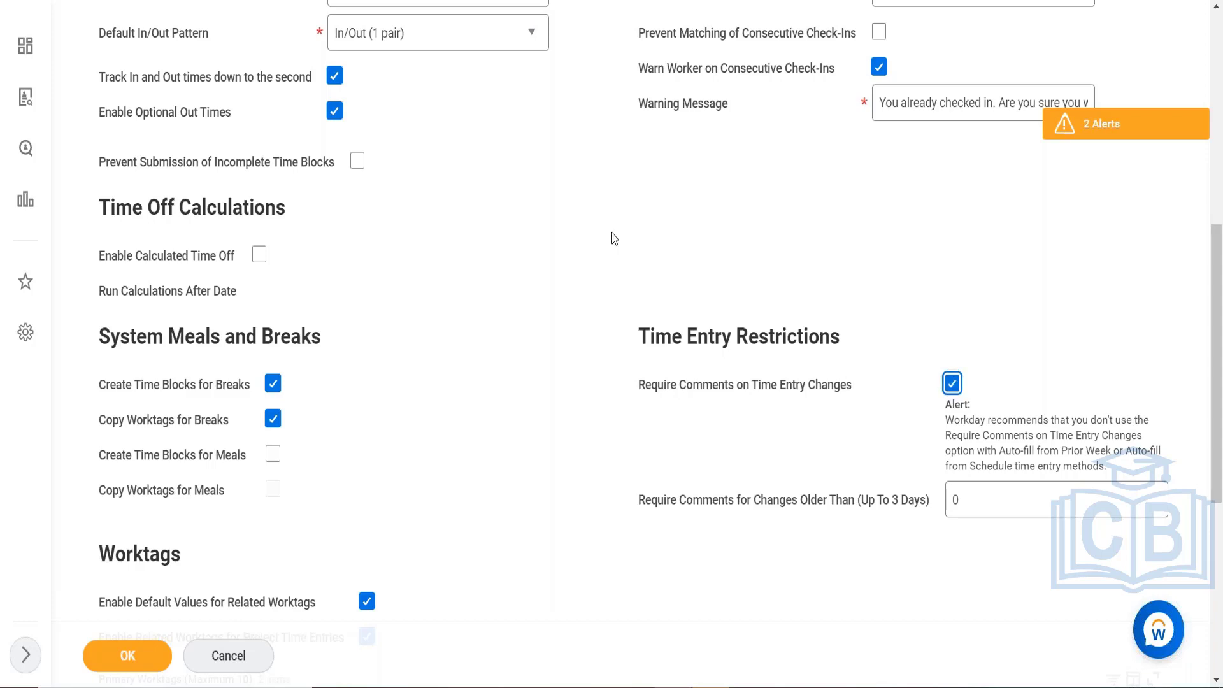
pyautogui.scroll(-2, 566, 241)
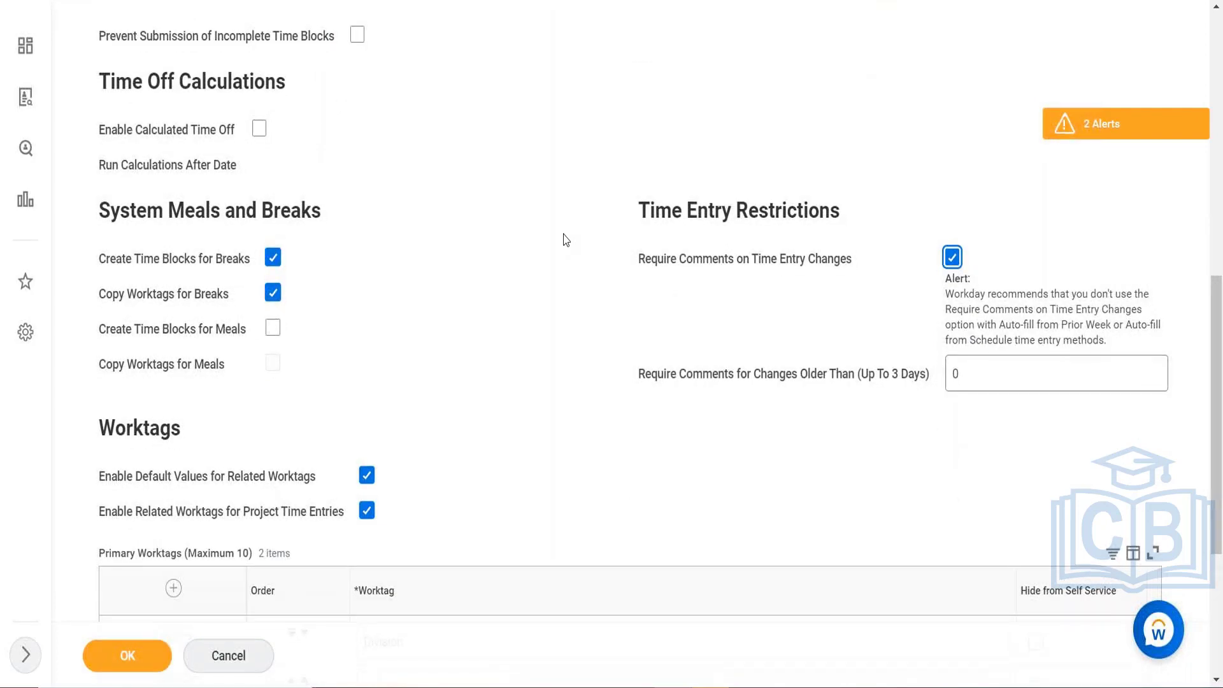
pyautogui.scroll(-1, 566, 240)
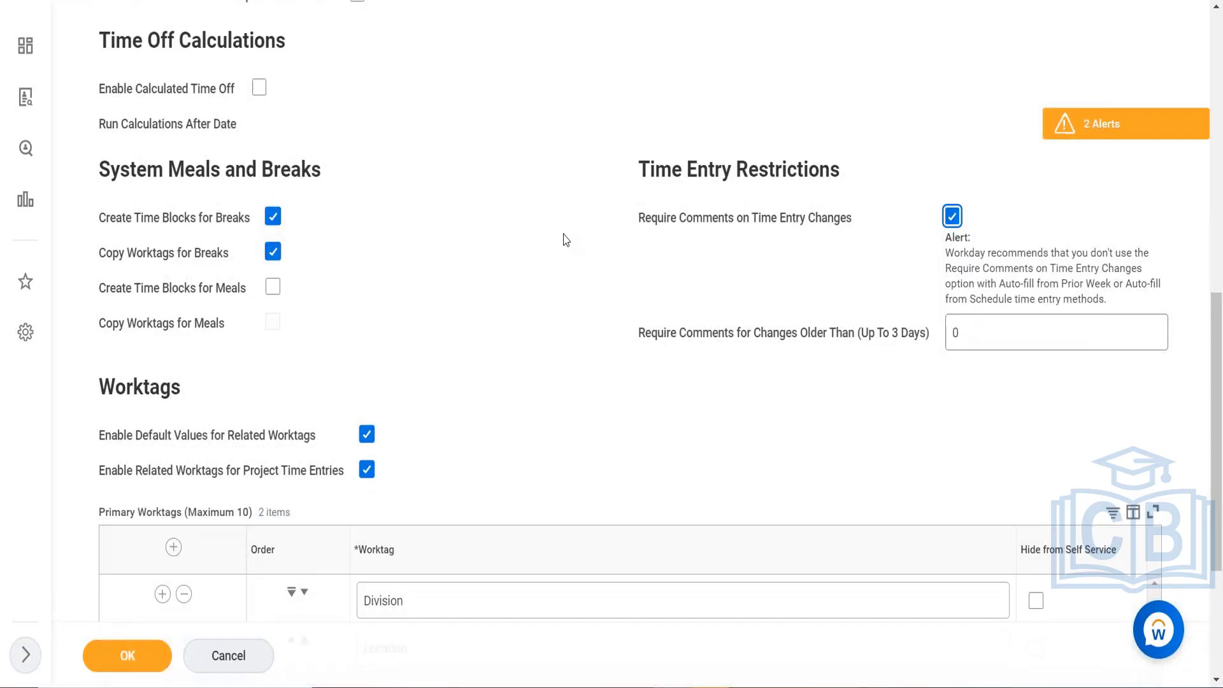
pyautogui.scroll(-1, 566, 241)
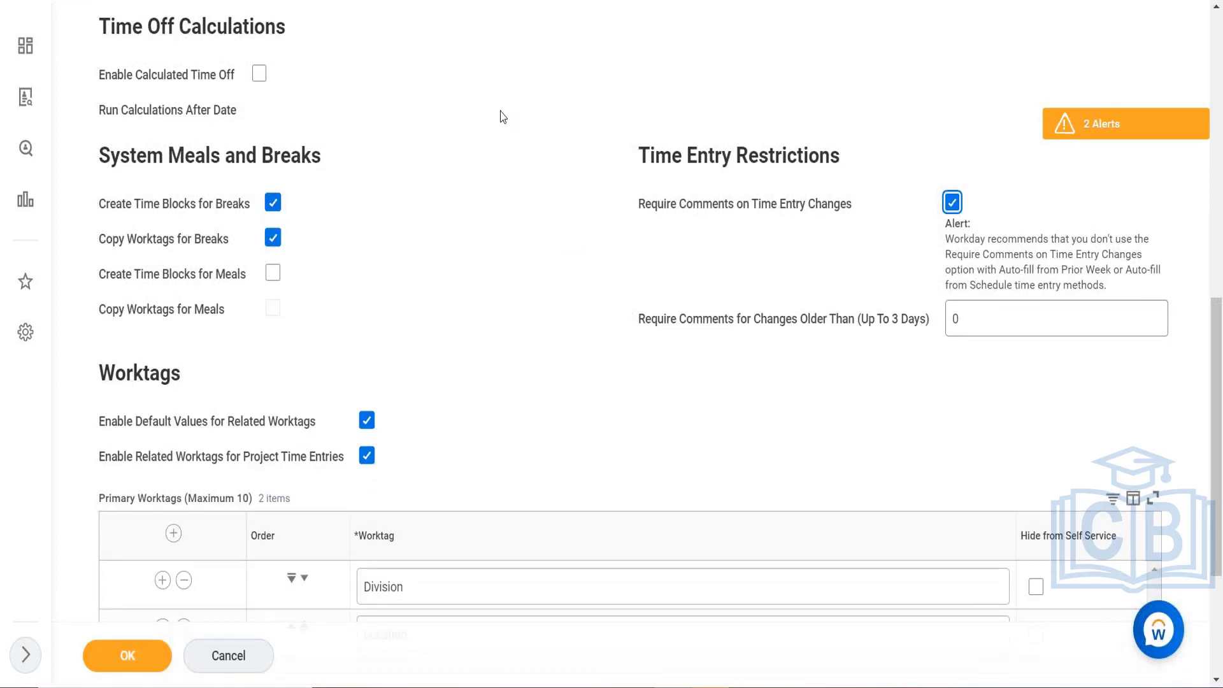
# - Review the Worktags settings, and keep Weekly as the Default Calendar View in the template's Calendar settings
pyautogui.scroll(-2, 503, 117)
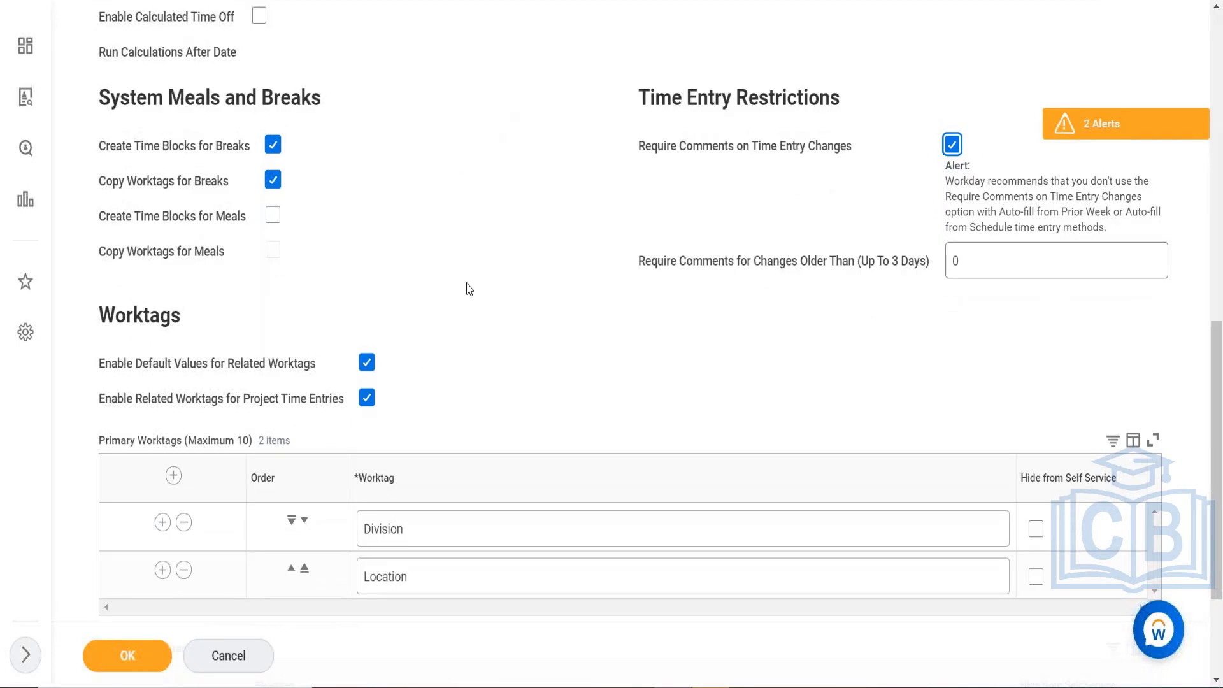
pyautogui.scroll(-1, 469, 289)
pyautogui.scroll(-3, 469, 289)
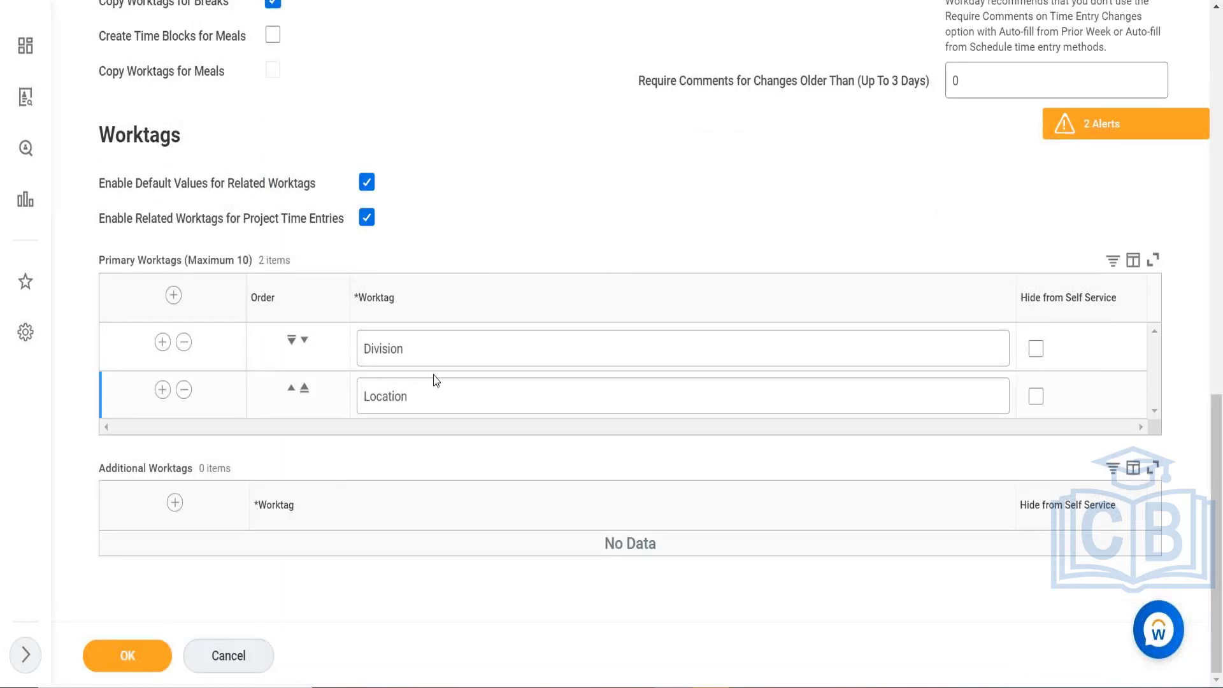
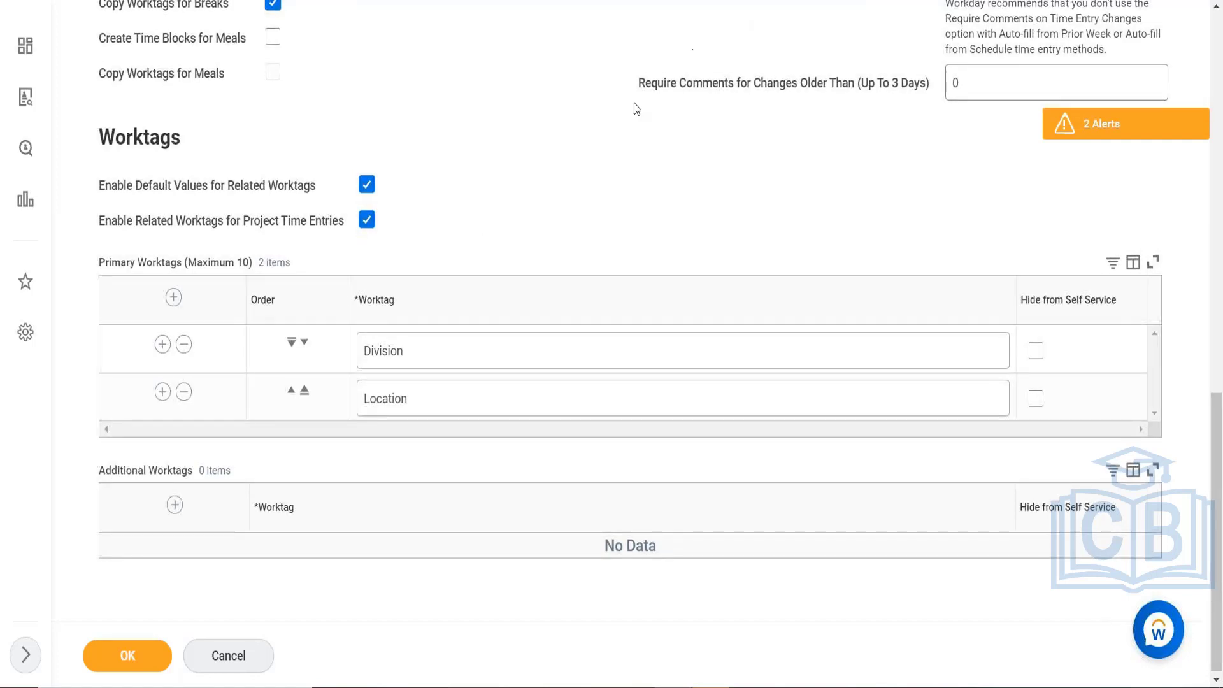
pyautogui.scroll(1, 621, 132)
pyautogui.scroll(9, 623, 137)
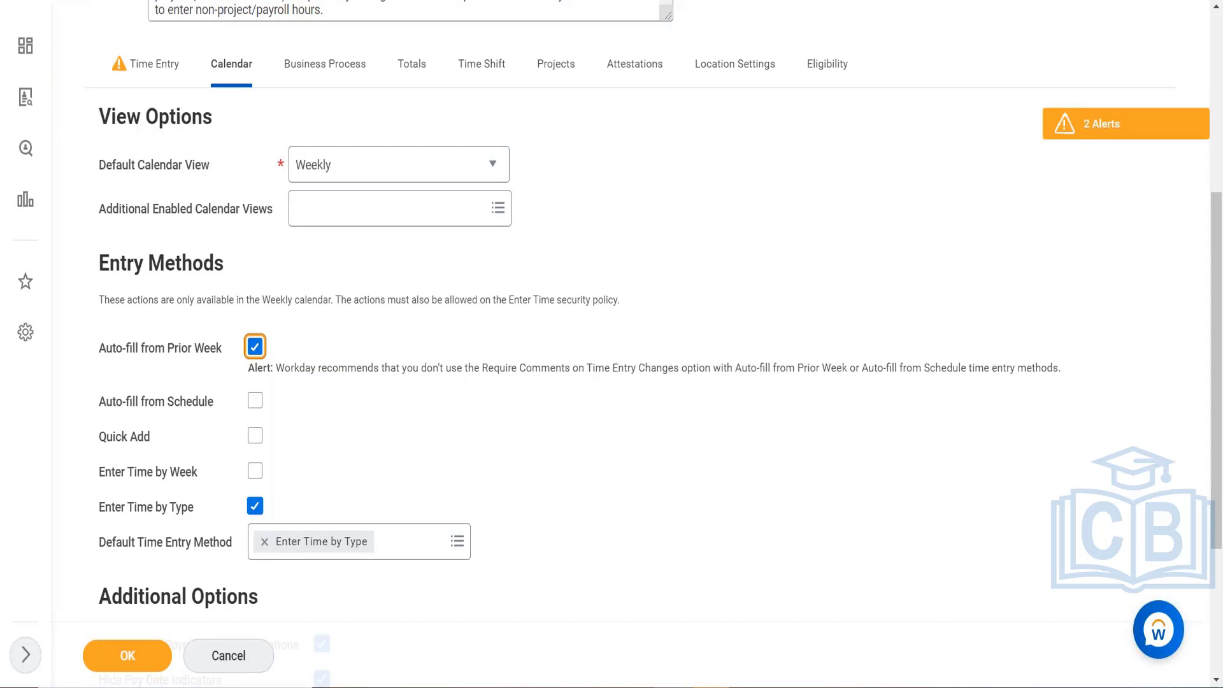
pyautogui.click(232, 64)
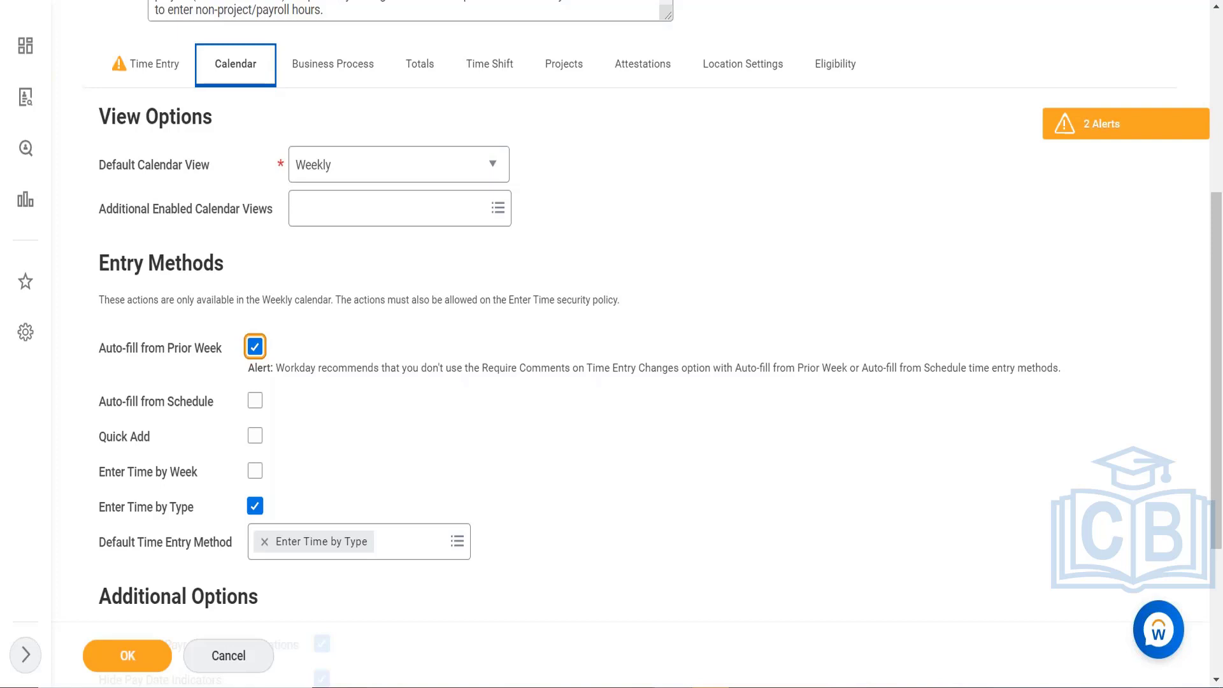
pyautogui.click(331, 169)
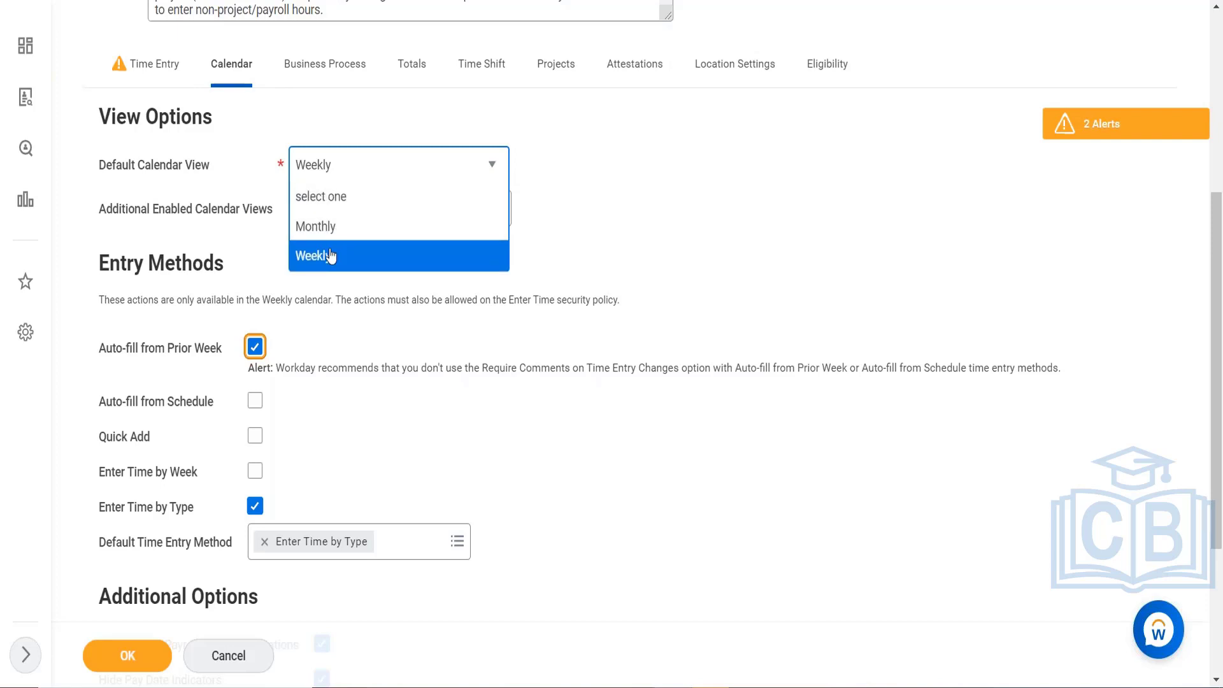
pyautogui.click(330, 257)
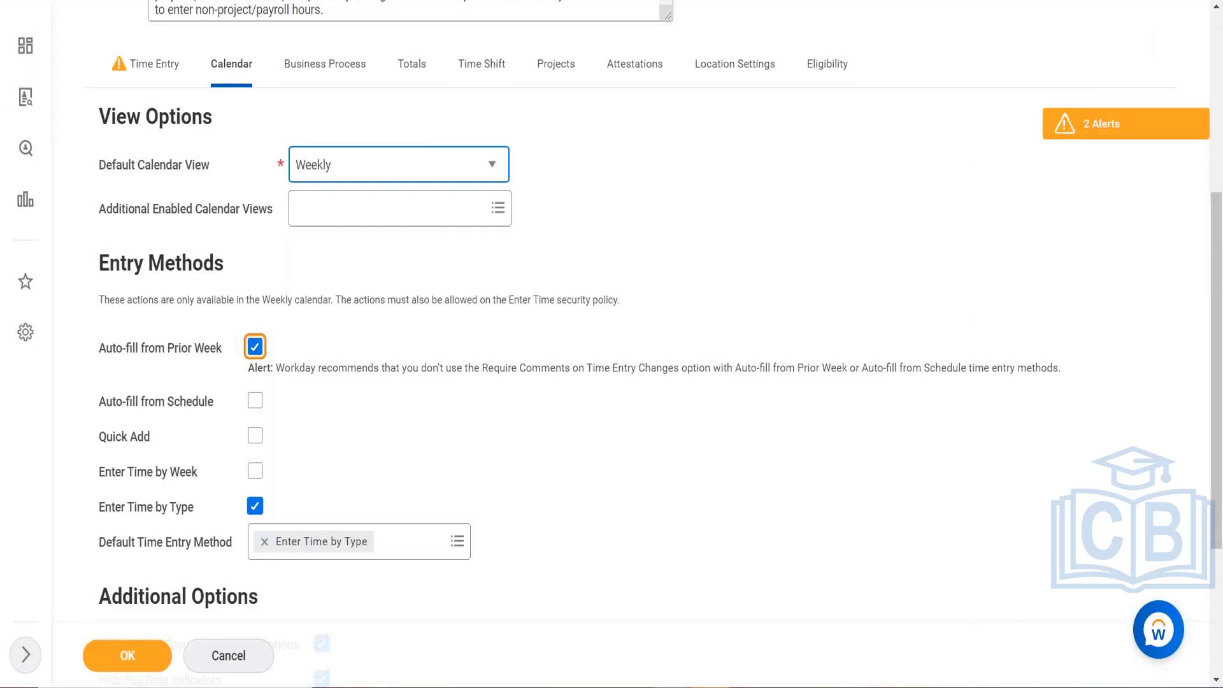
# - Enable the Auto-fill from Schedule, Quick Add and Enter Time by Week entry methods, and save the template
pyautogui.click(256, 400)
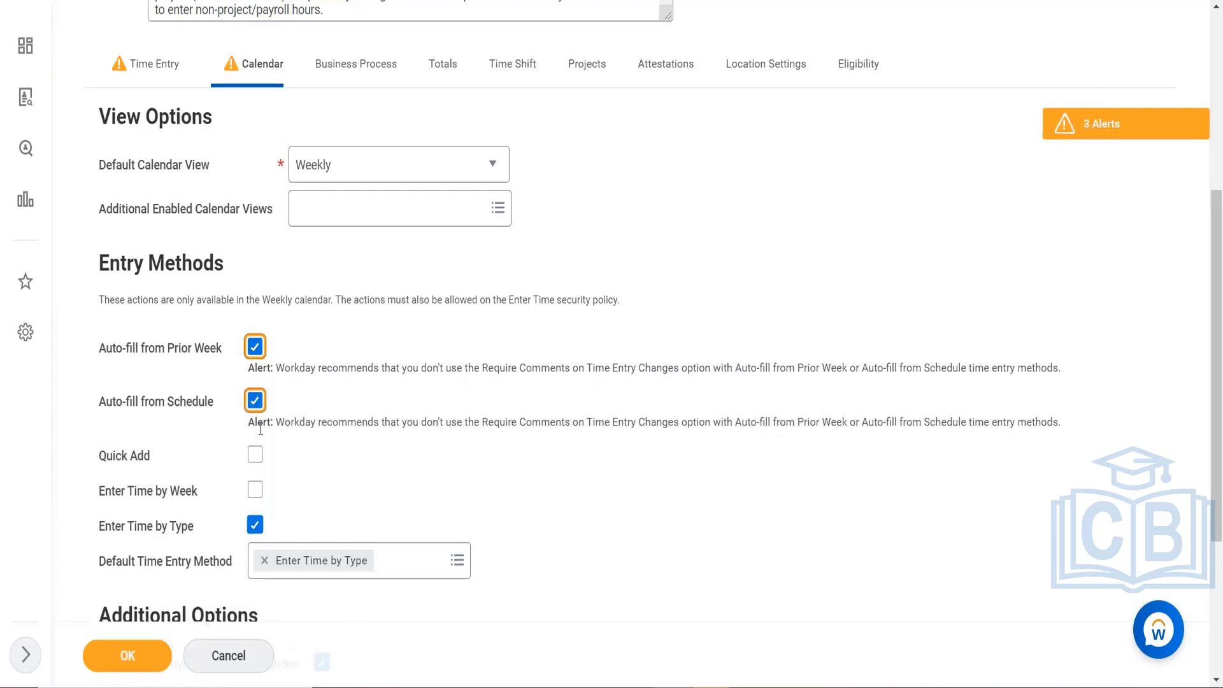
pyautogui.click(255, 455)
pyautogui.click(254, 492)
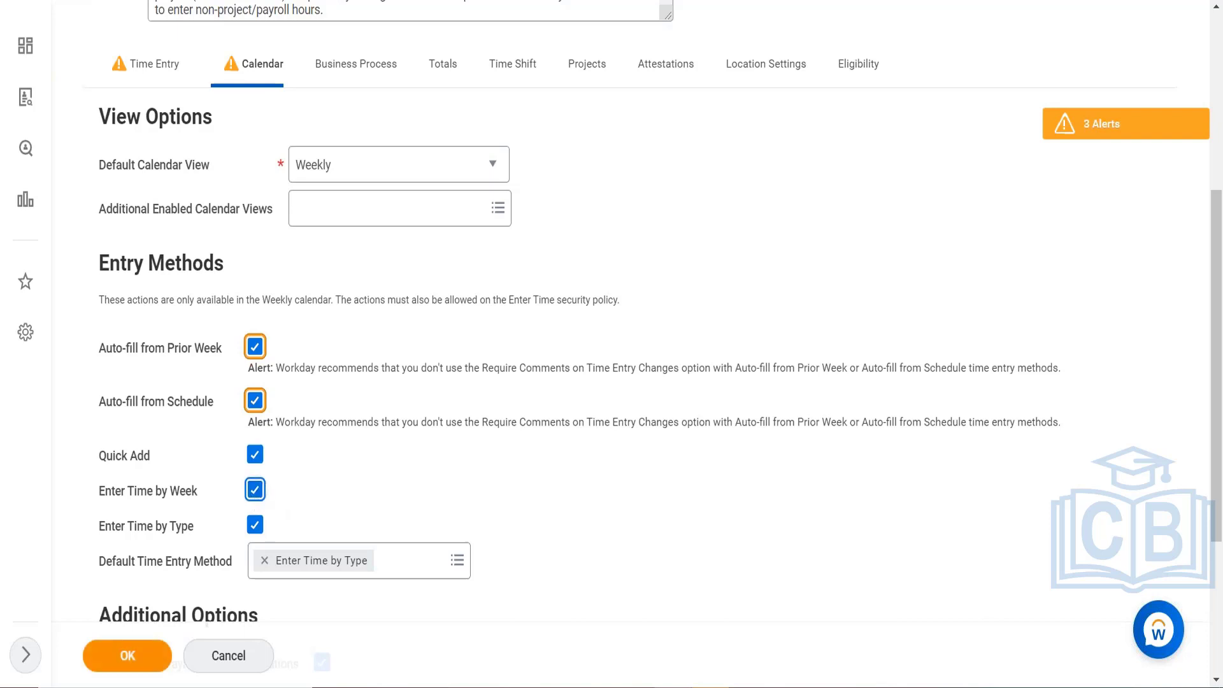
pyautogui.click(127, 656)
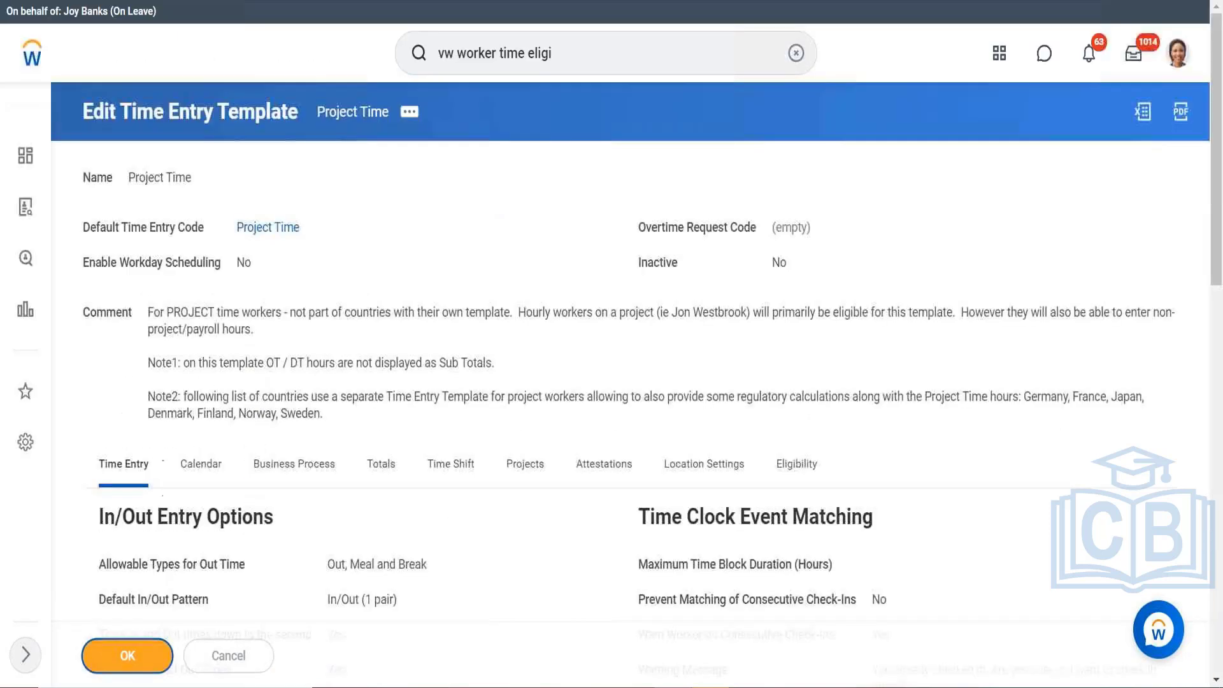
pyautogui.click(127, 656)
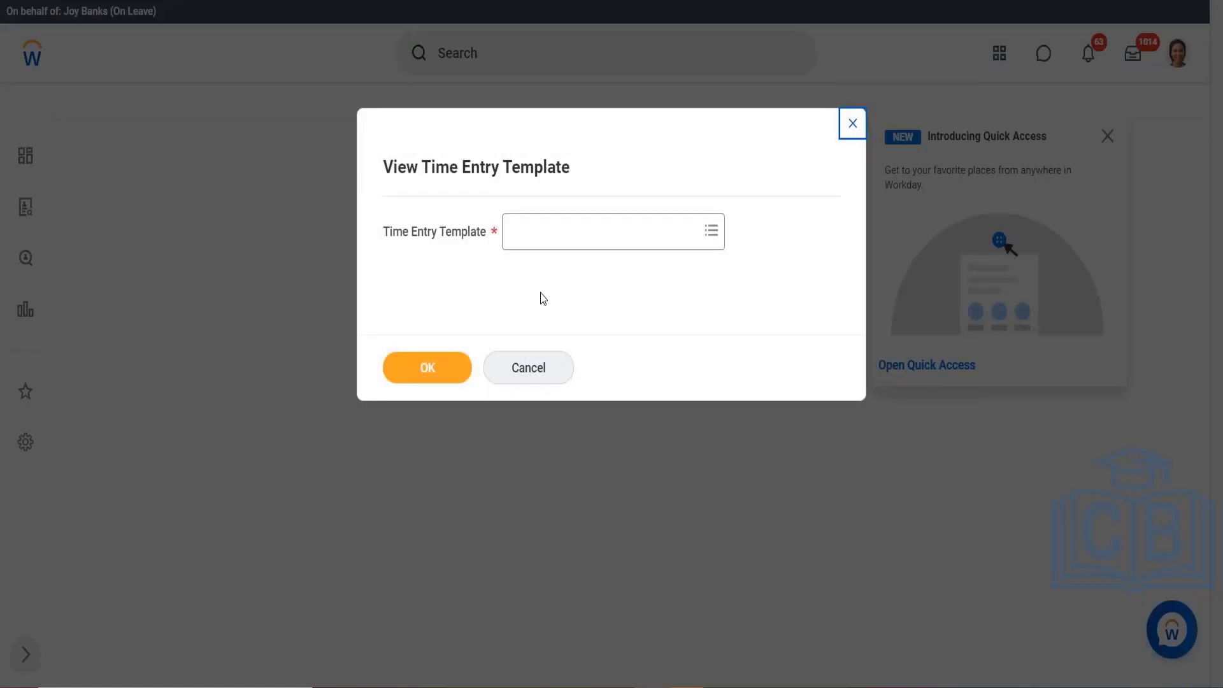
pyautogui.click(527, 238)
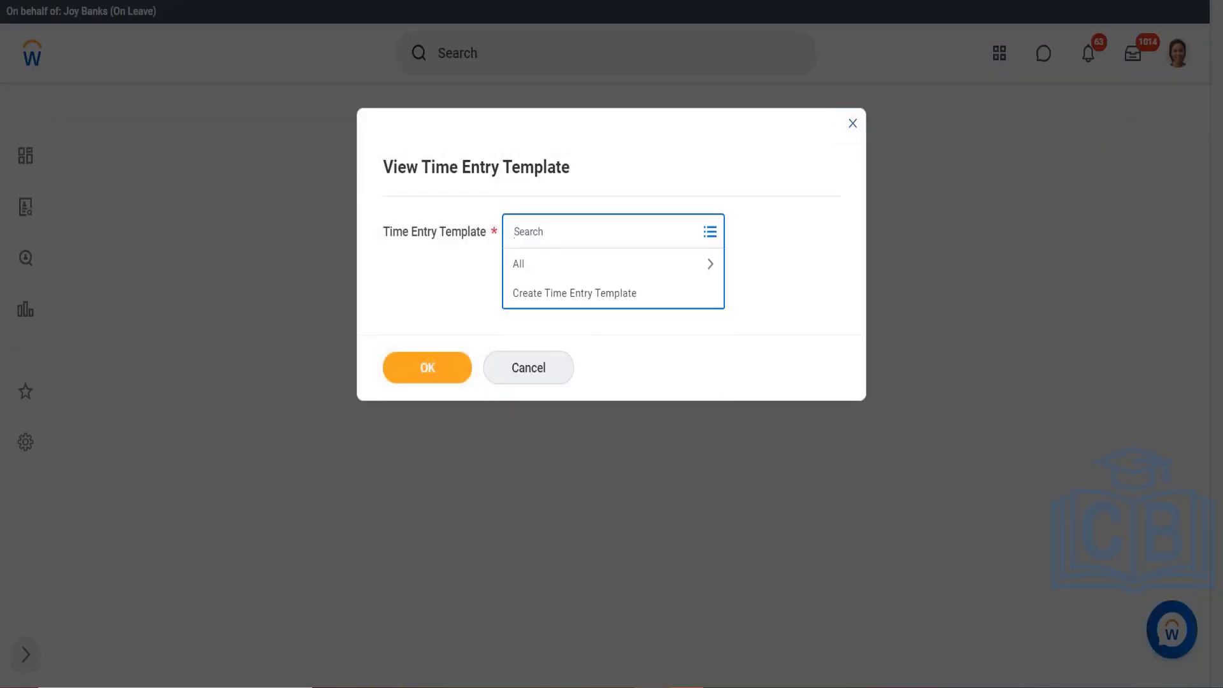
pyautogui.click(518, 376)
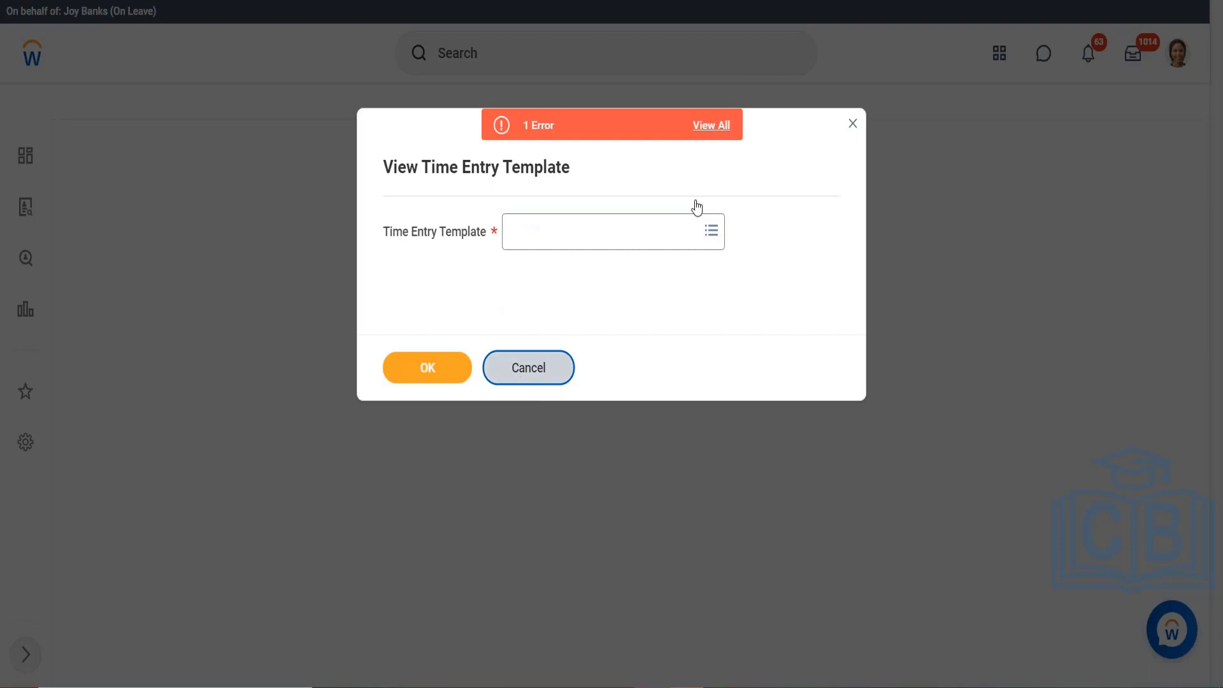
pyautogui.click(852, 122)
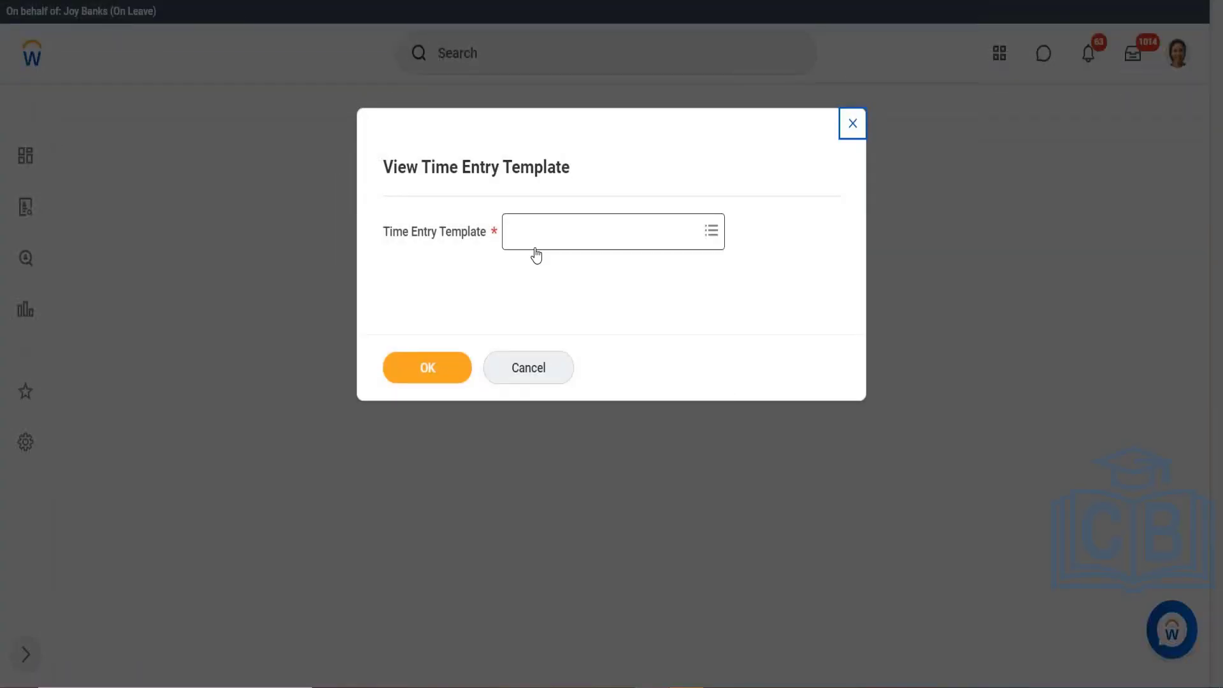
pyautogui.click(851, 125)
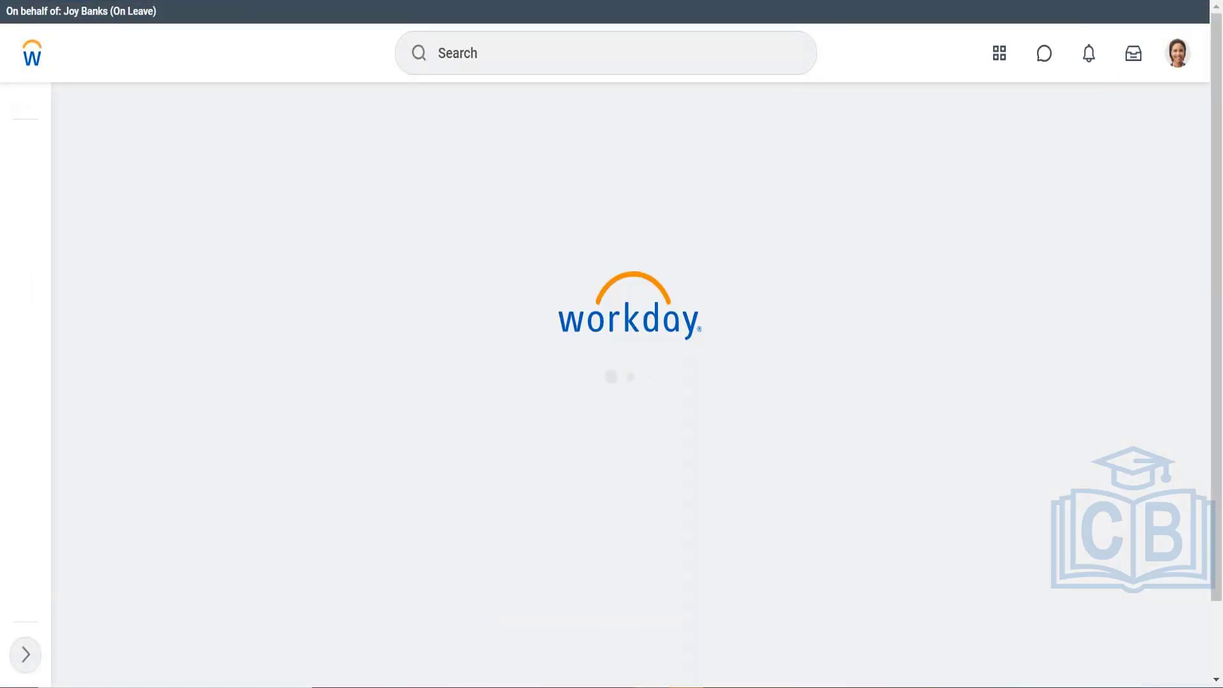
# - Start a time entry for 08/20/2021 on the worker's Enter Time calendar with In / Out time code as the time type
pyautogui.click(605, 53)
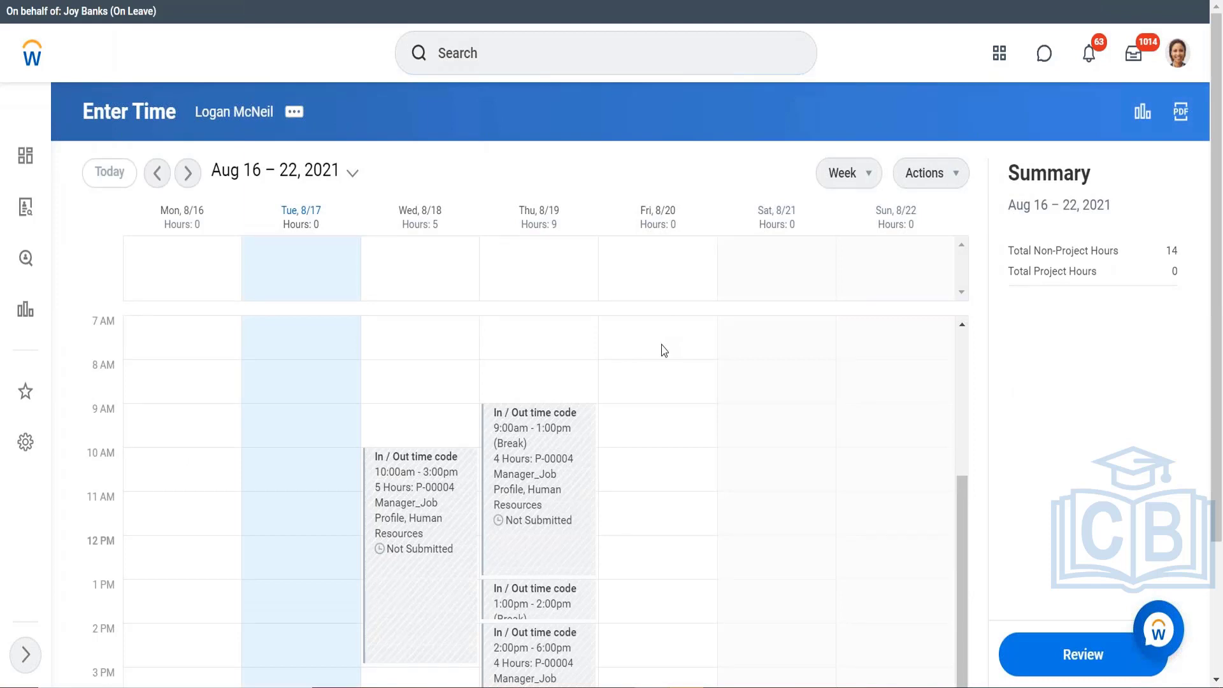
pyautogui.click(663, 349)
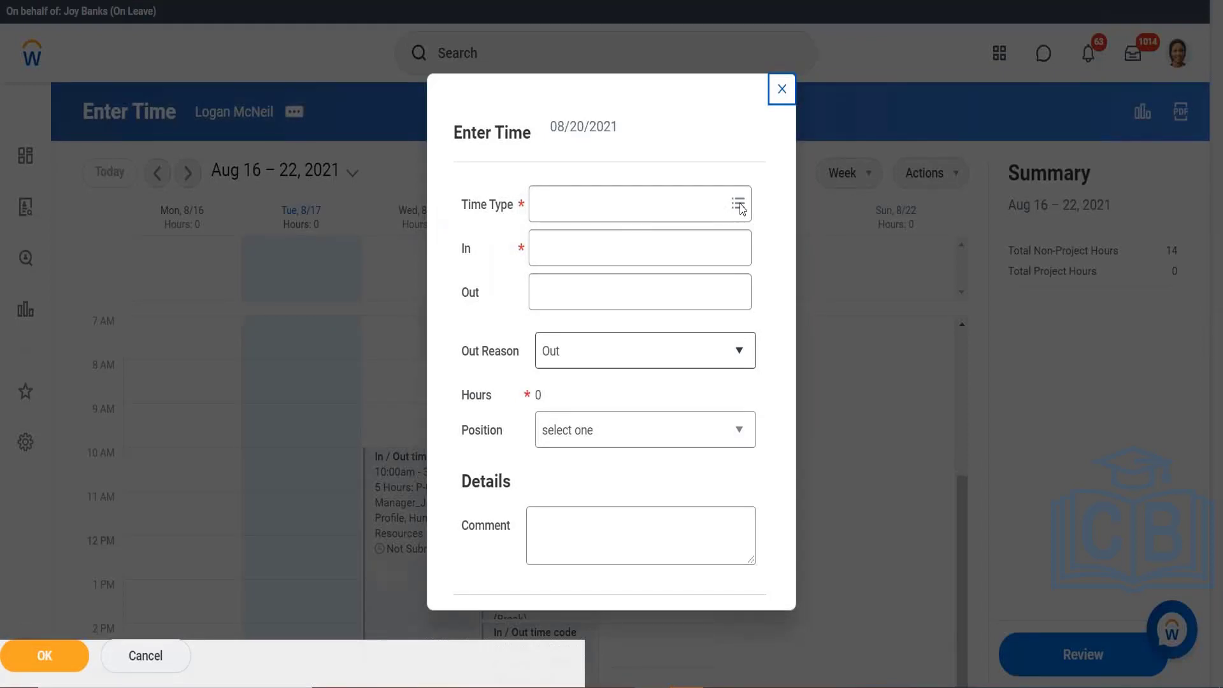
pyautogui.click(739, 205)
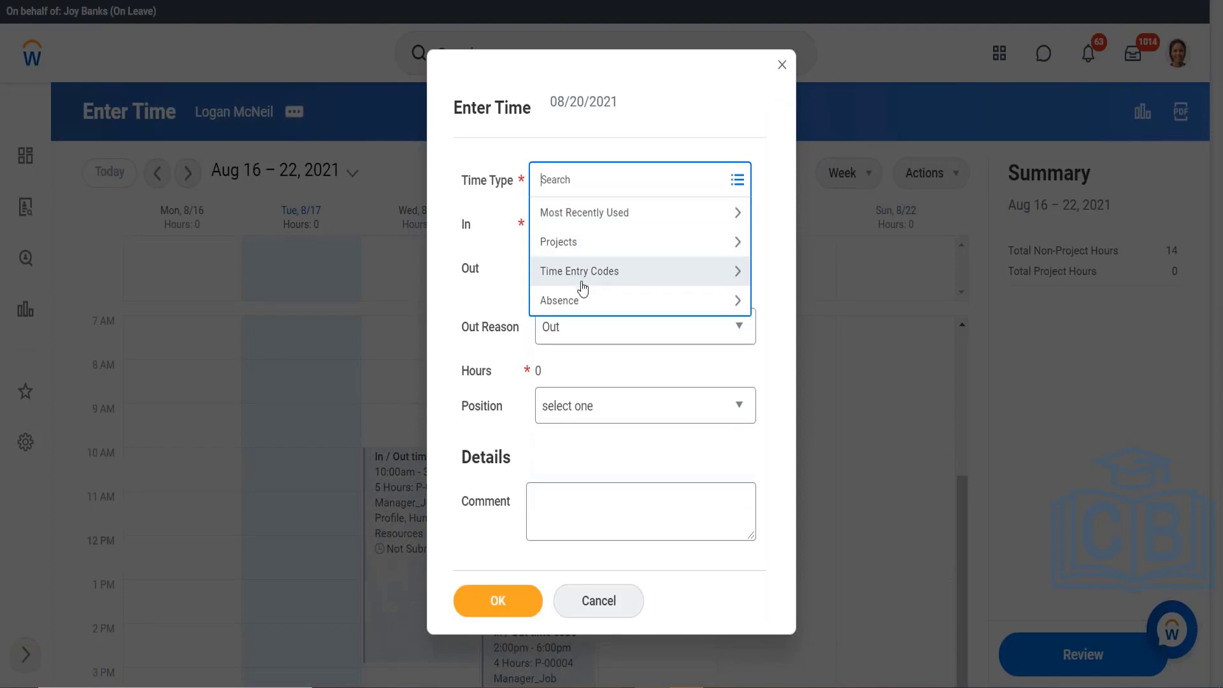
pyautogui.click(585, 278)
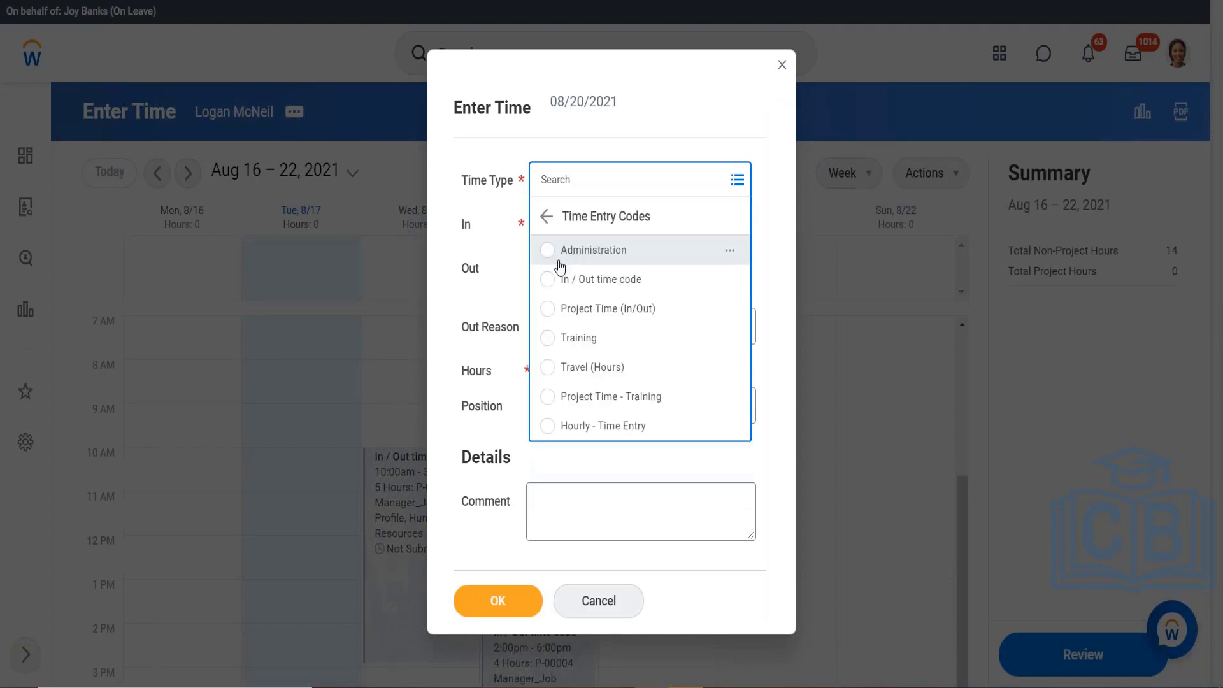
pyautogui.click(554, 281)
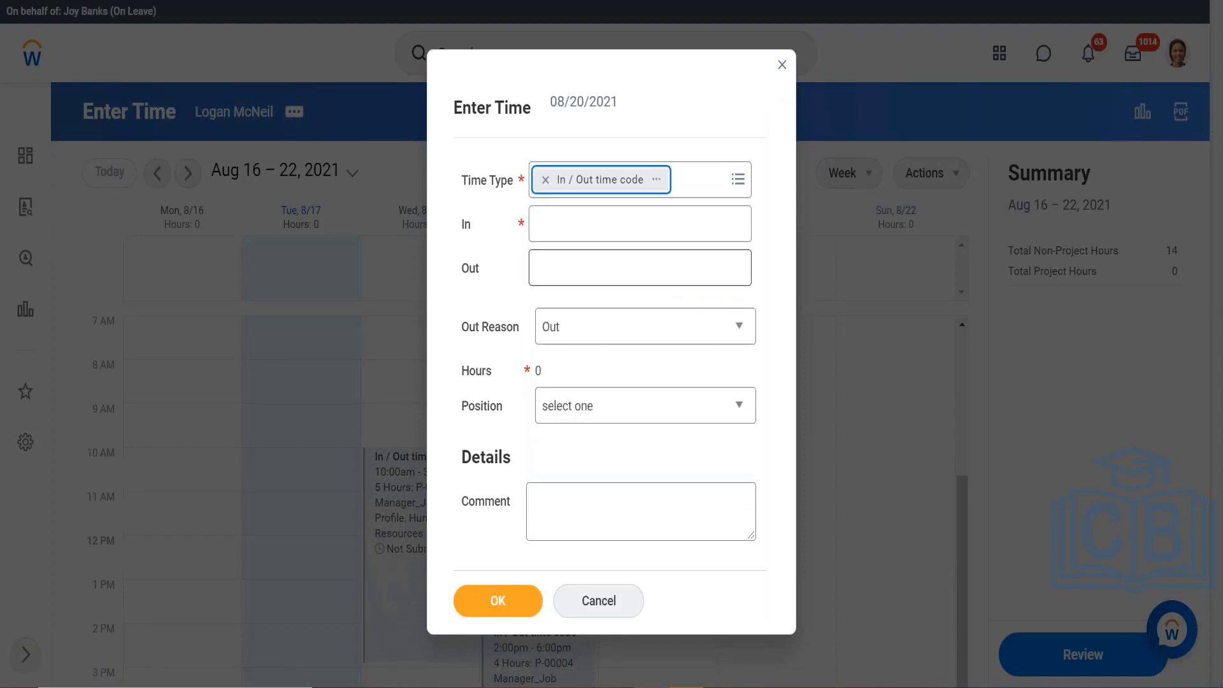
# - Set the 08/20/2021 entry's In time to 9:00 AM and Out time to 1:00 PM, and save it
pyautogui.click(548, 235)
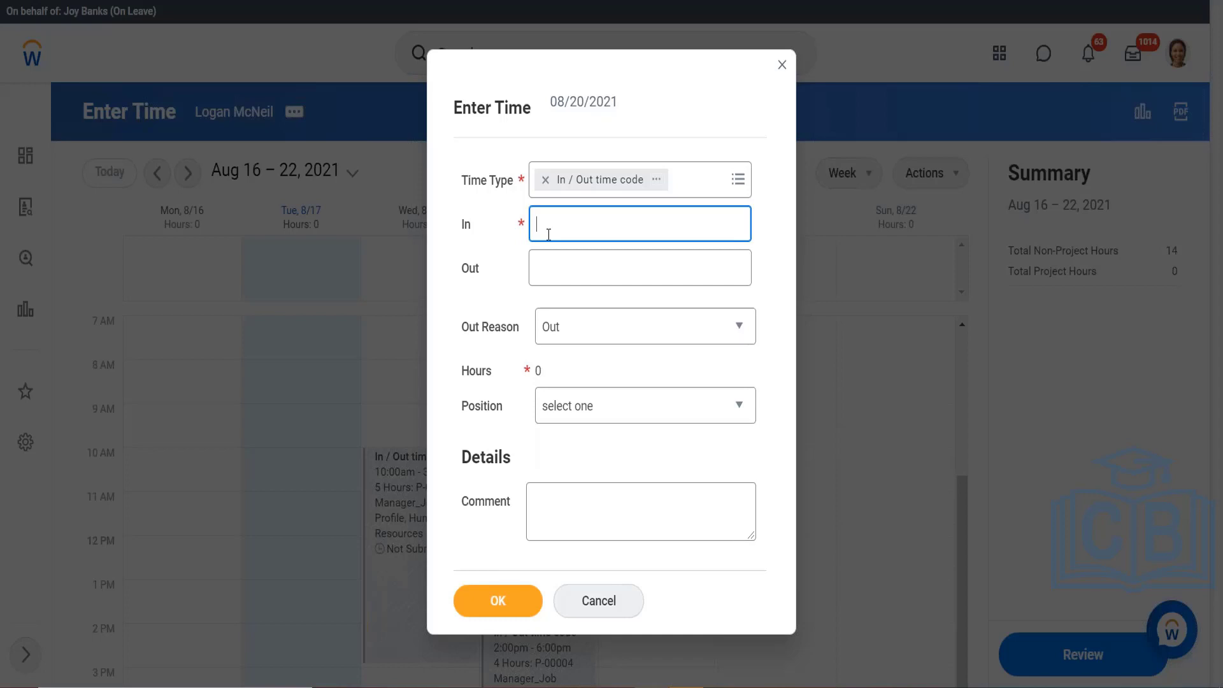
pyautogui.write('9:00')
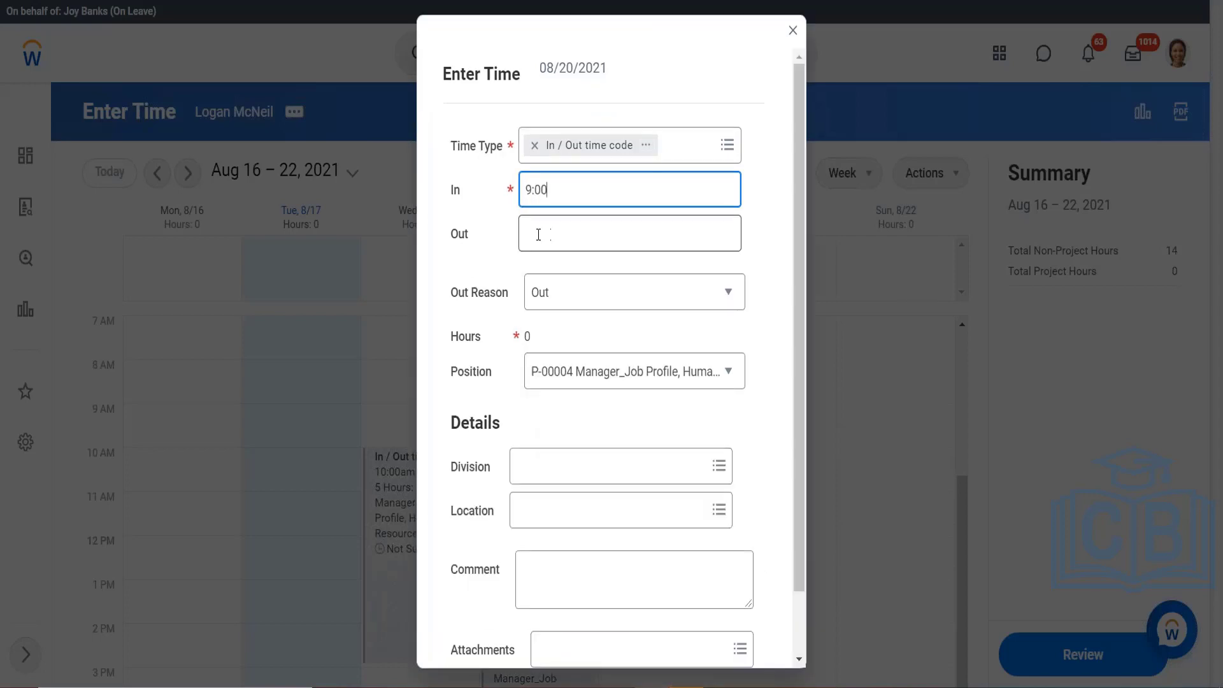
pyautogui.click(536, 234)
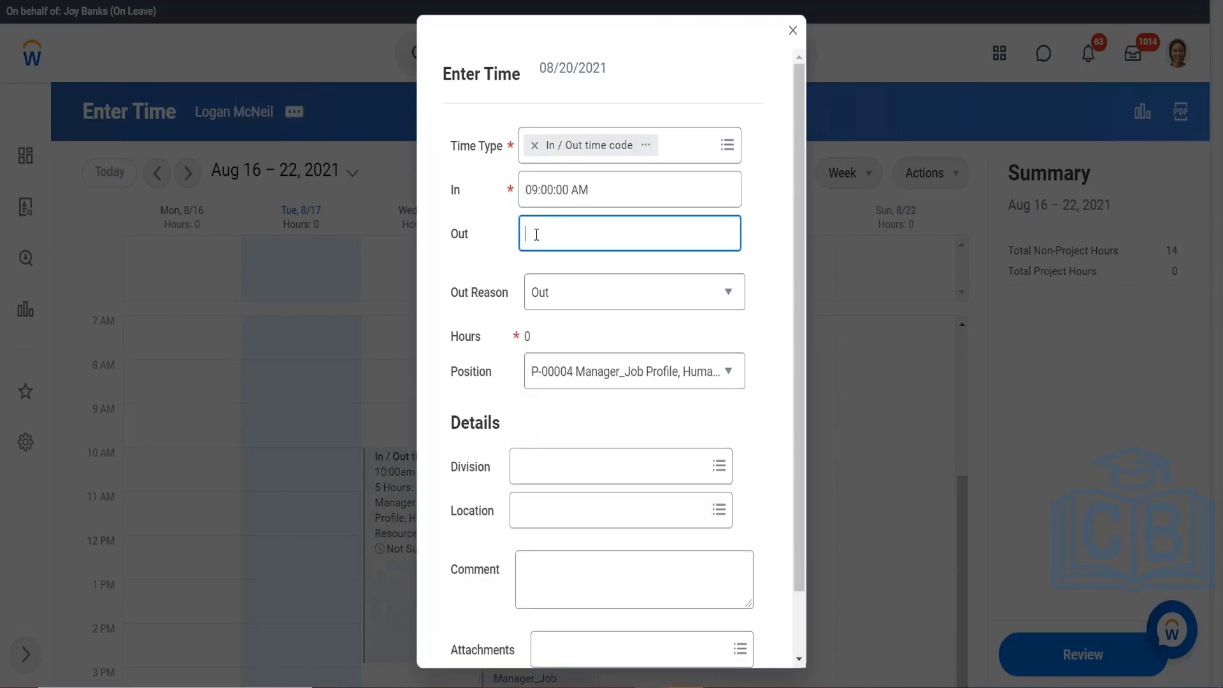
pyautogui.write('1:00')
pyautogui.click(602, 331)
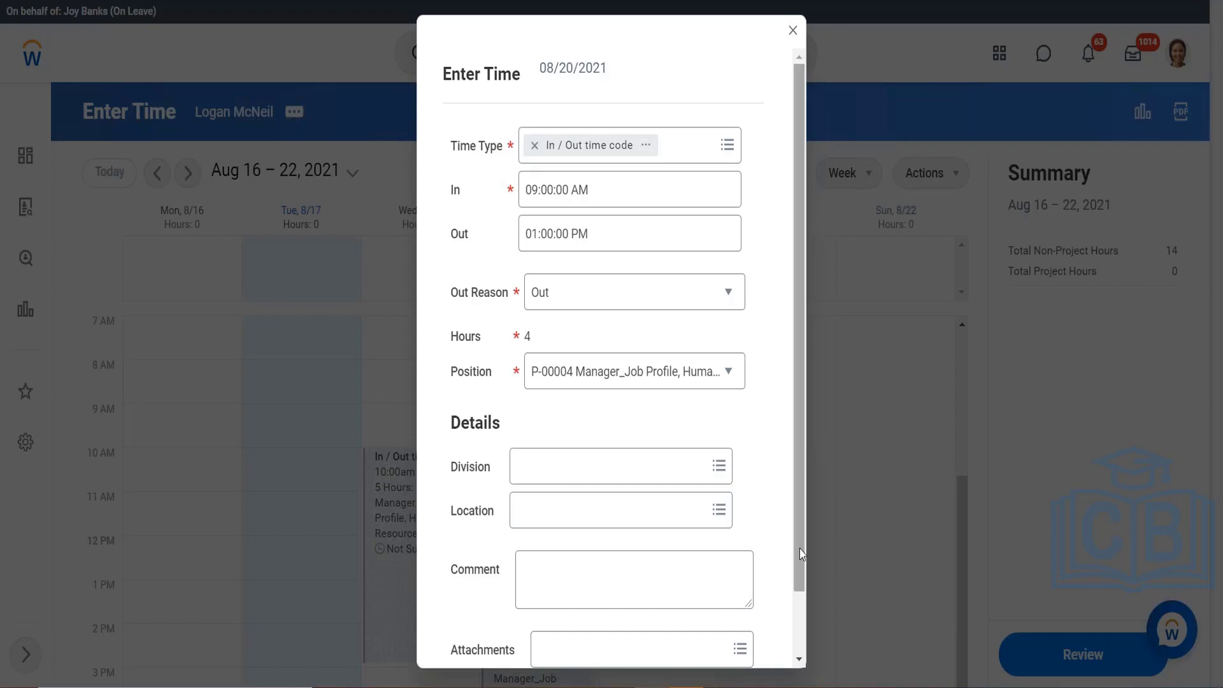
pyautogui.moveTo(799, 510); pyautogui.dragTo(809, 626)
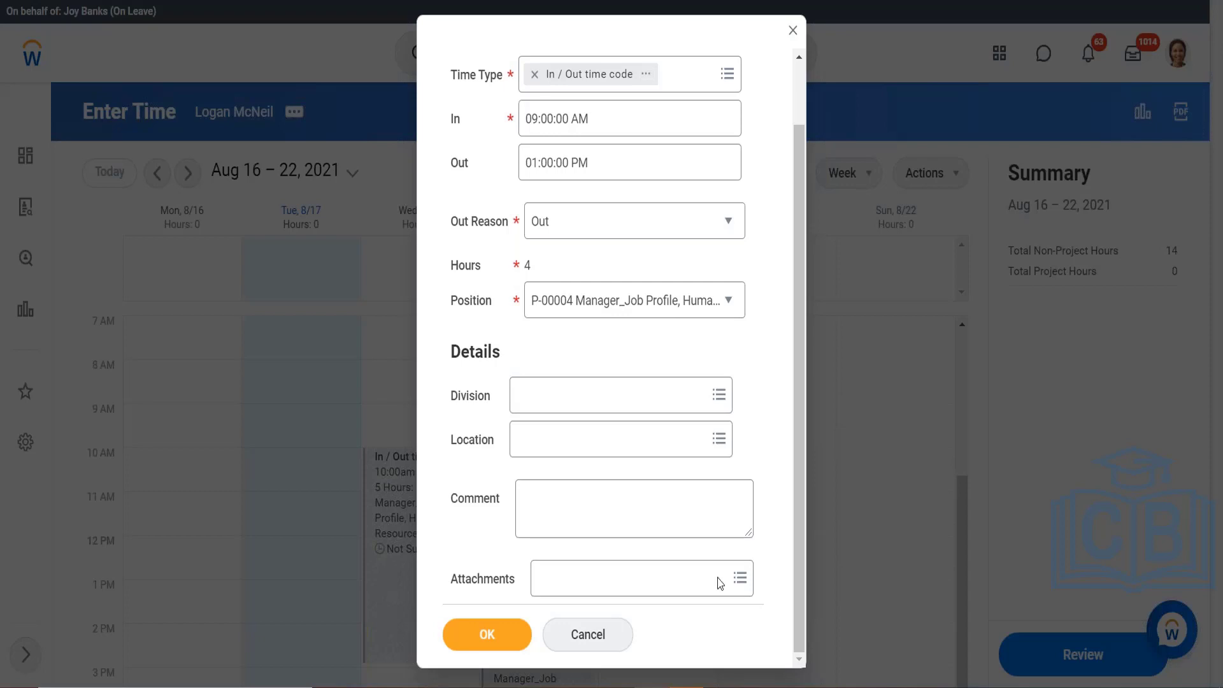
pyautogui.click(487, 636)
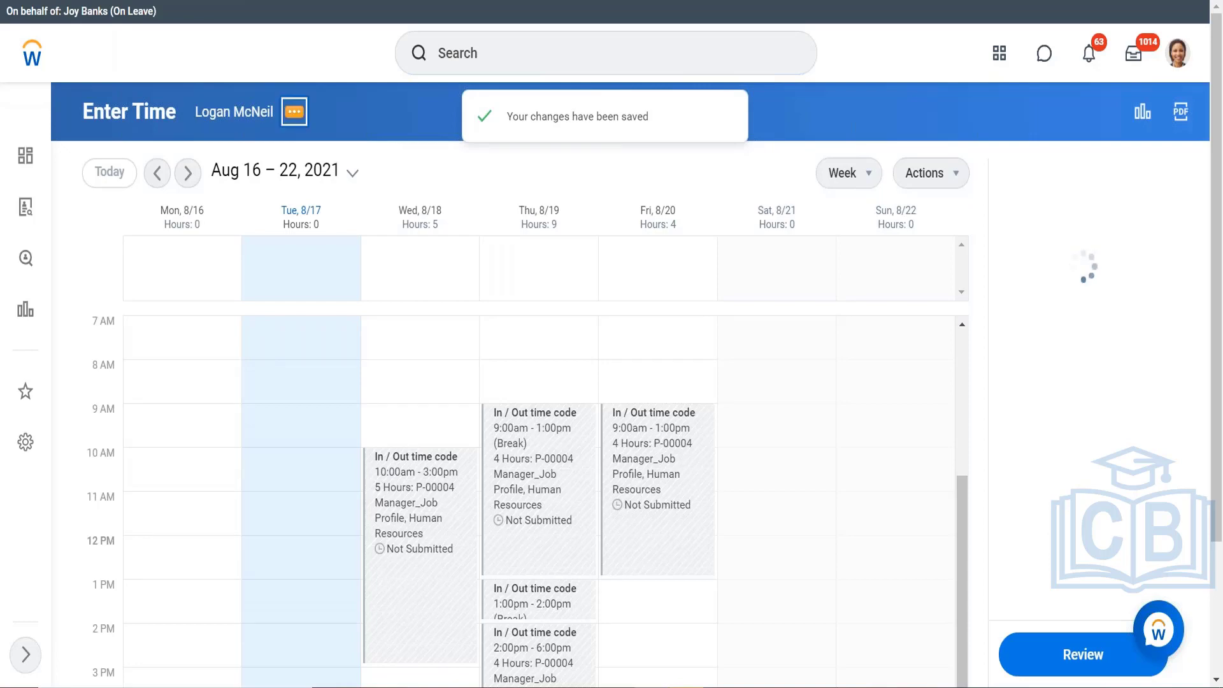
pyautogui.click(295, 119)
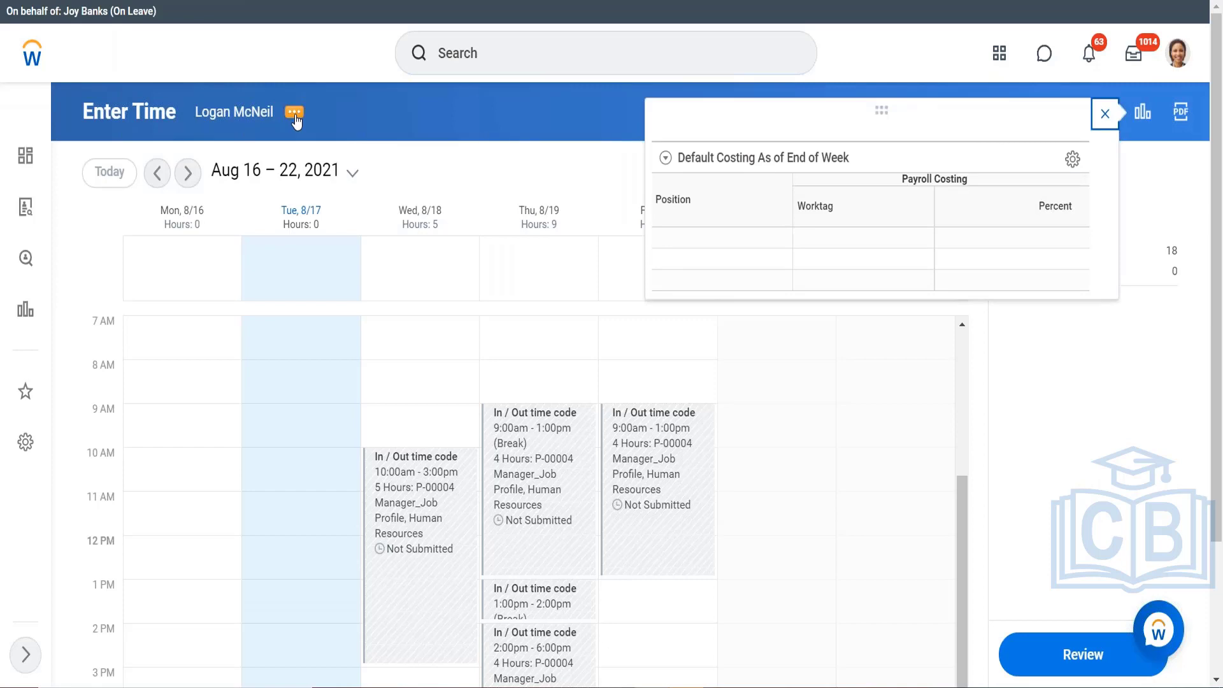
pyautogui.click(1105, 114)
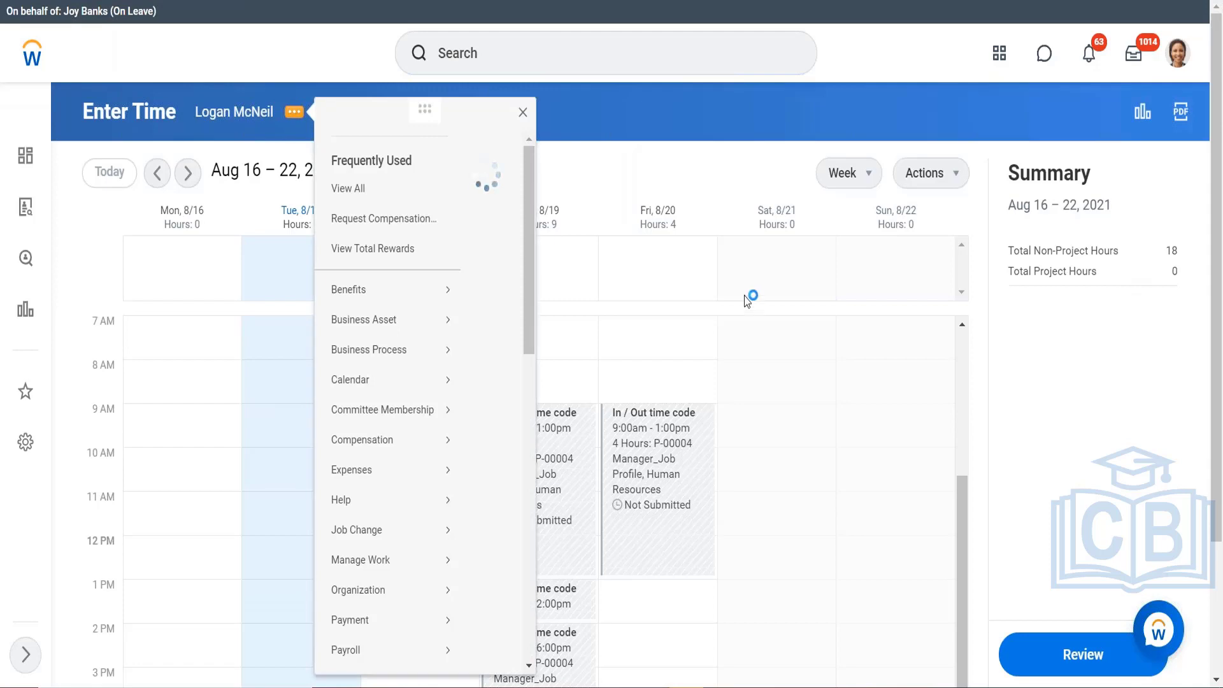
pyautogui.click(524, 114)
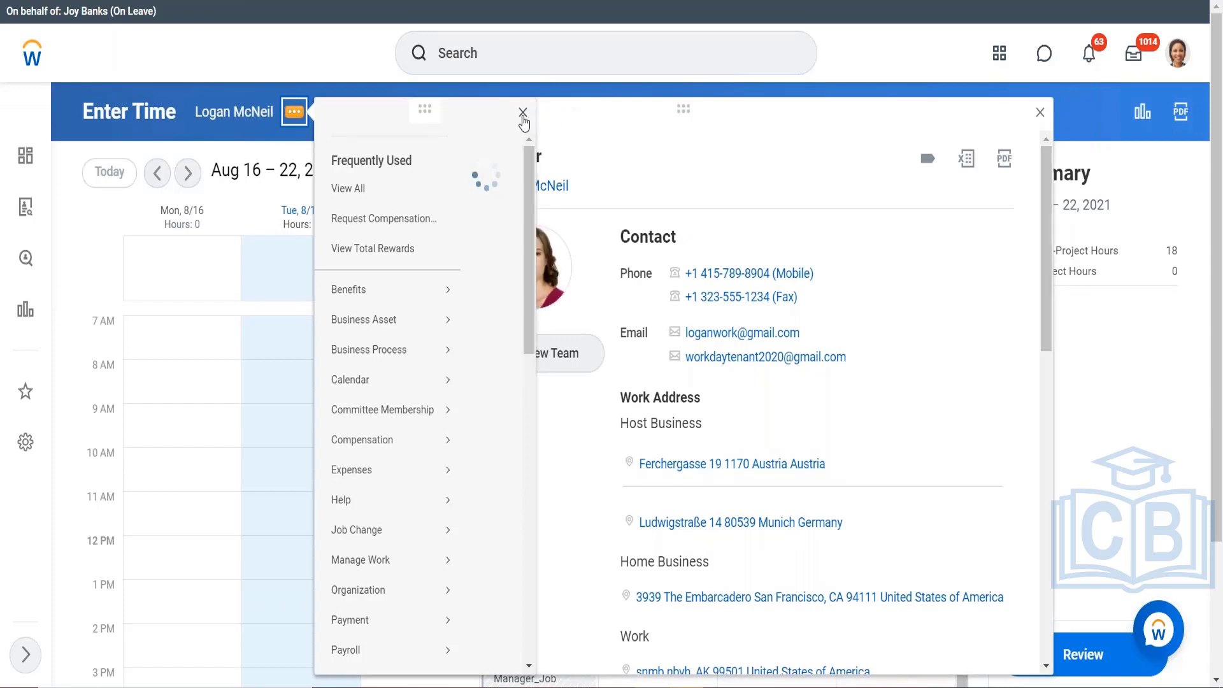
pyautogui.click(523, 114)
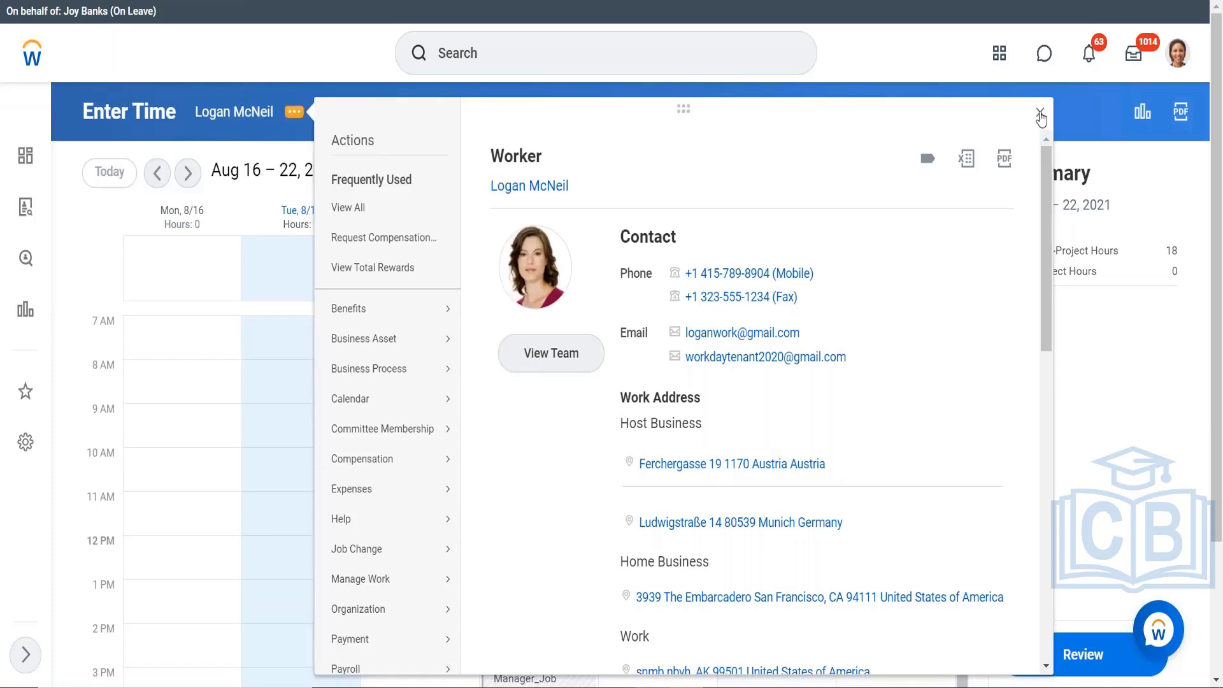
pyautogui.click(1041, 114)
pyautogui.click(1040, 114)
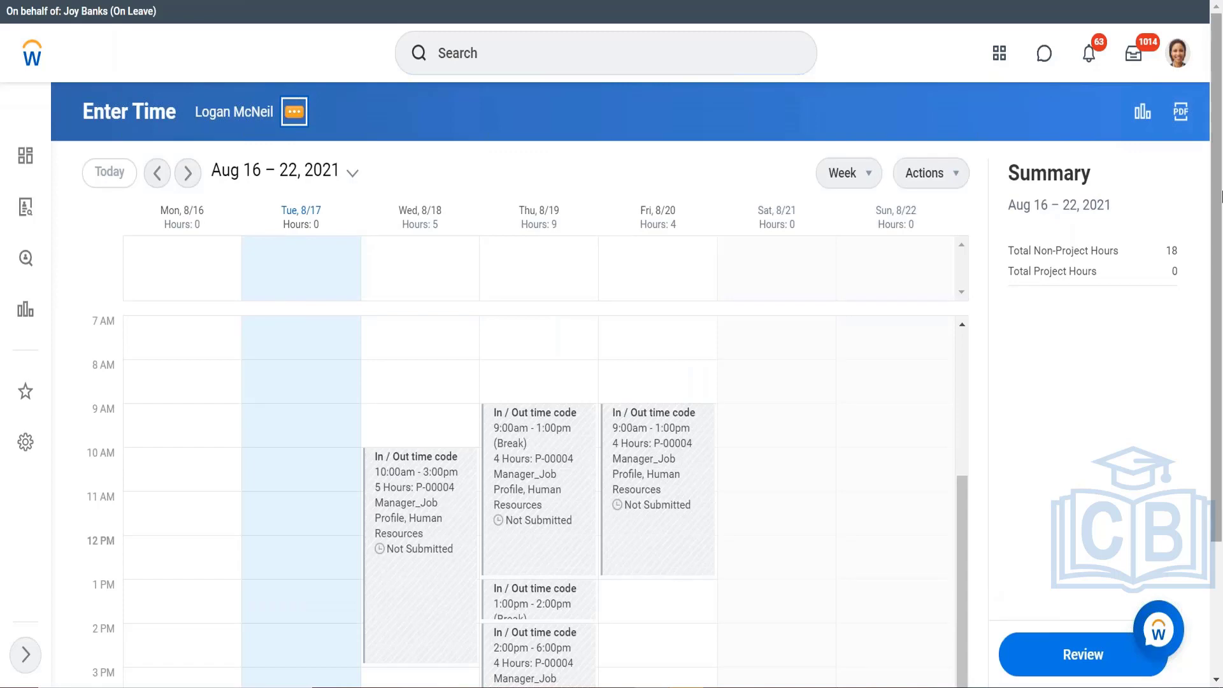
# - Examine the week's time blocks and the time entry actions available for the worker's calendar
pyautogui.moveTo(1217, 134); pyautogui.dragTo(1216, 377)
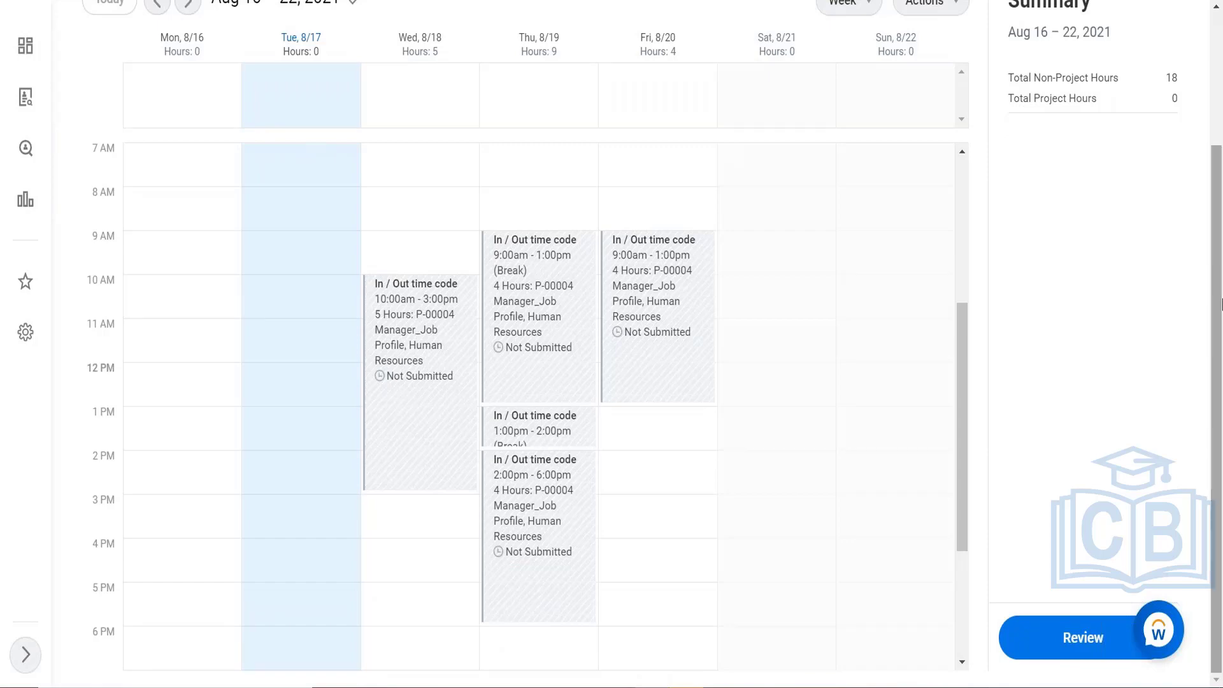
pyautogui.moveTo(1221, 304); pyautogui.dragTo(1222, 165)
pyautogui.click(934, 153)
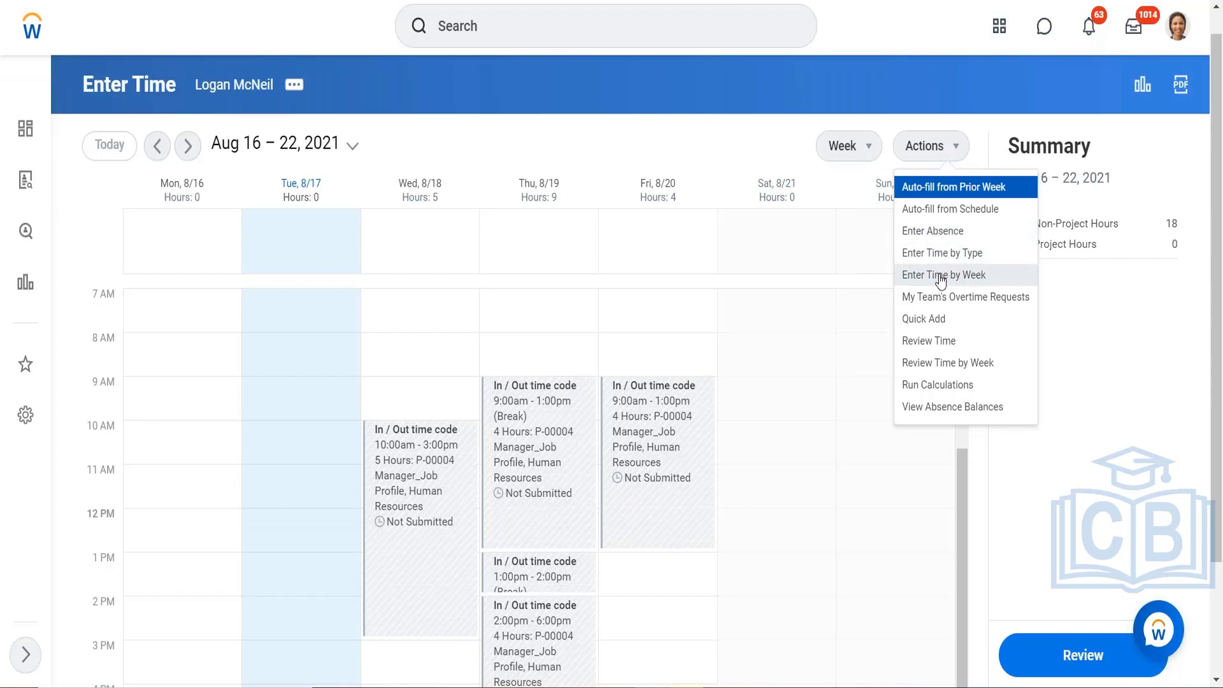
pyautogui.rightClick(941, 213)
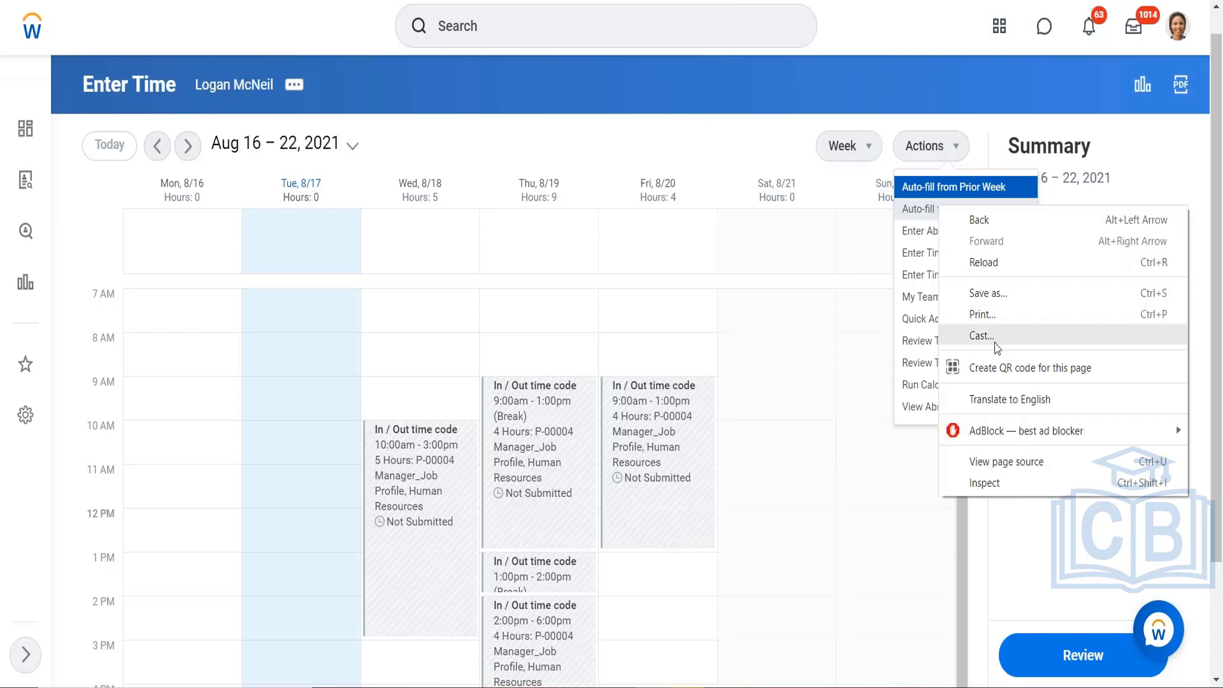
pyautogui.press('Escape')
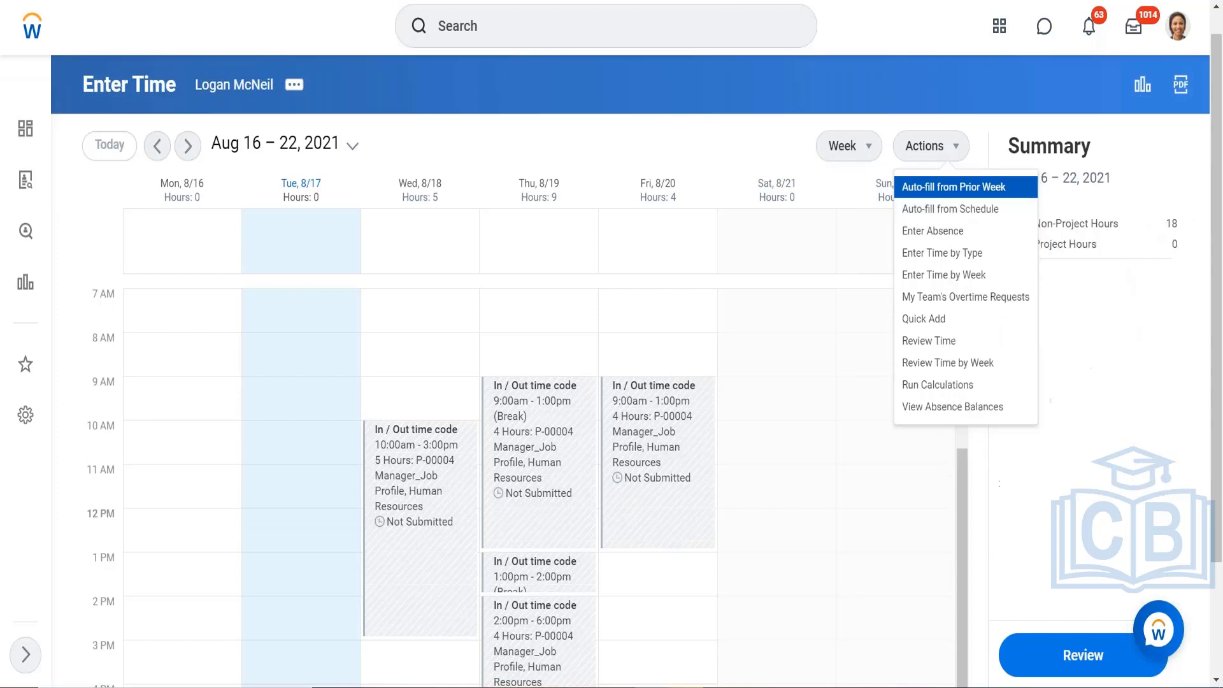
# - Preview the 08/09/2021 - 08/15/2021 and 08/02/2021 - 08/08/2021 hours for auto-filling the worker's current week from a prior week, and discard the selection
pyautogui.press('Escape')
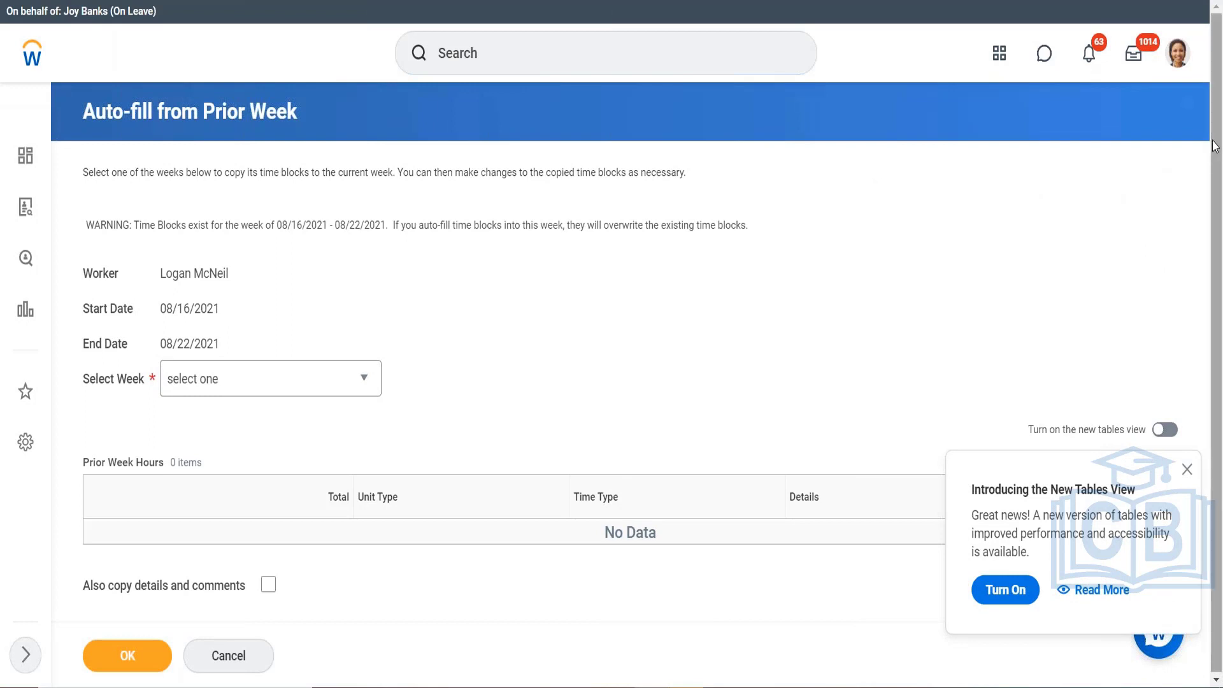
pyautogui.rightClick(1218, 215)
pyautogui.moveTo(1218, 107); pyautogui.dragTo(1221, 182)
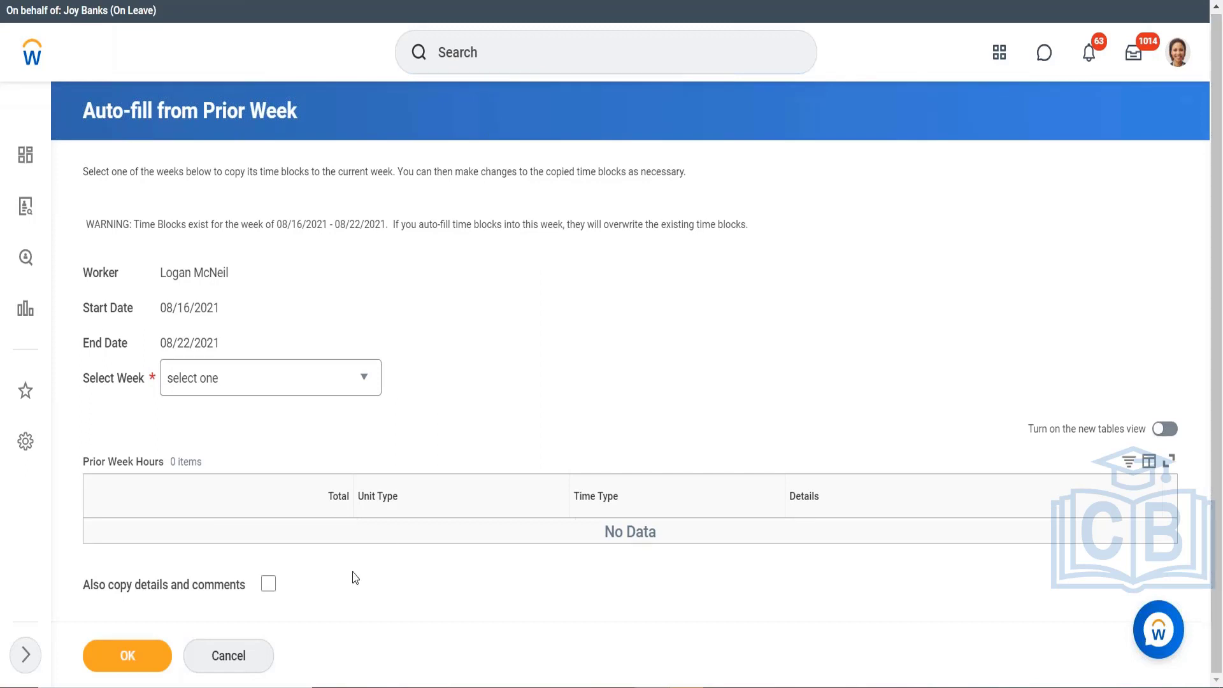
pyautogui.click(363, 383)
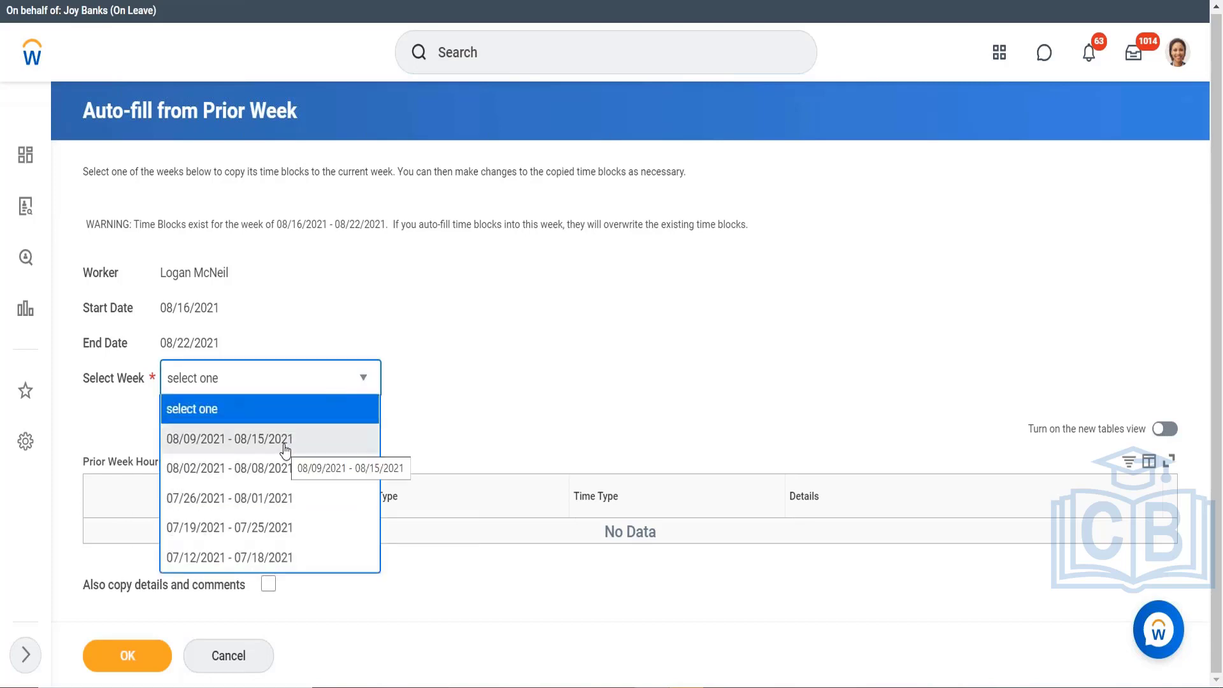
pyautogui.click(284, 447)
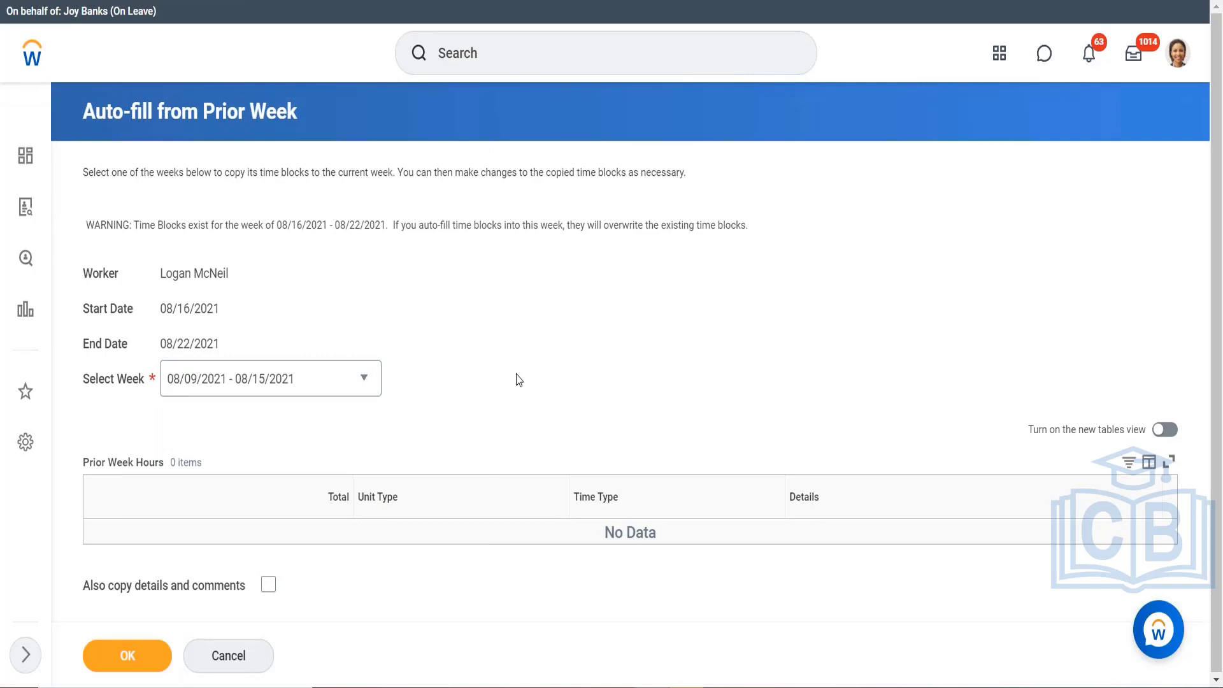
pyautogui.click(368, 380)
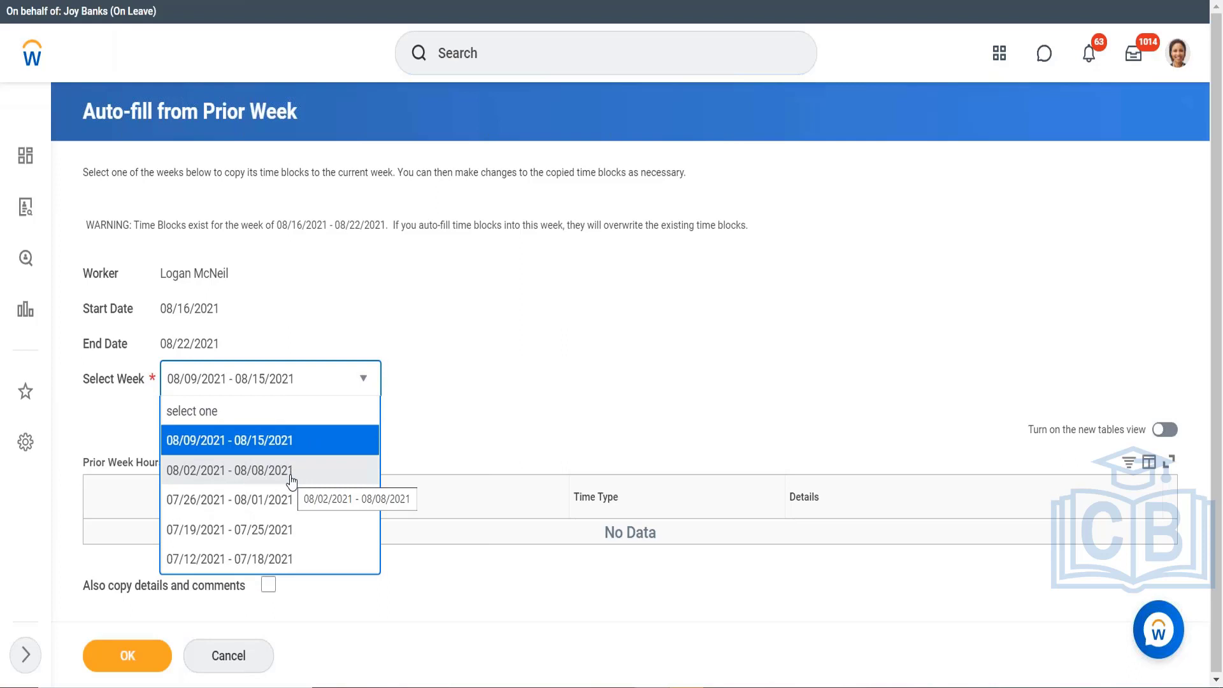
pyautogui.click(292, 475)
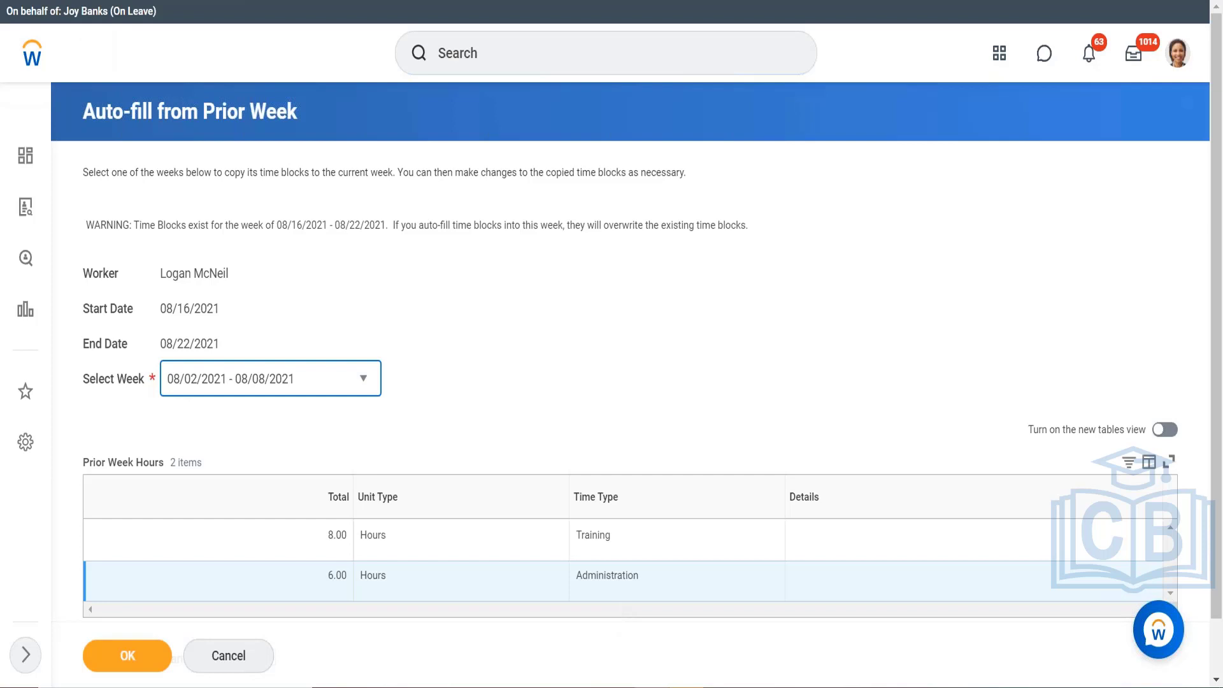
pyautogui.hotkey('alt', 'Left')
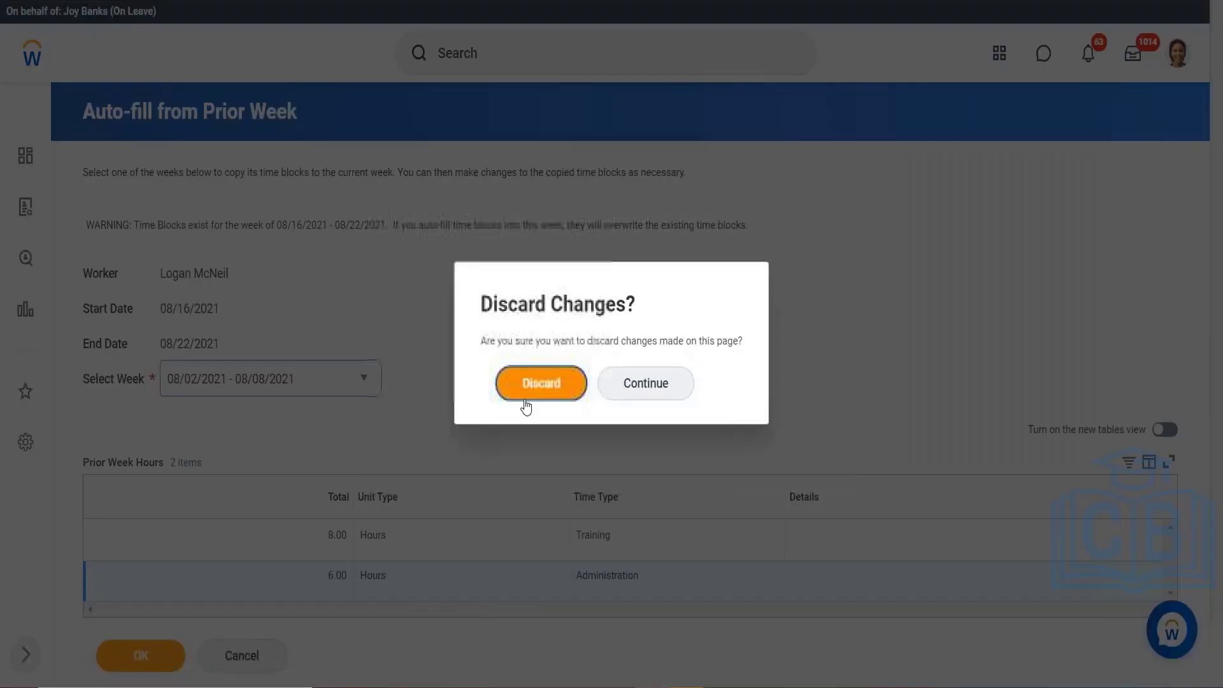
pyautogui.click(542, 385)
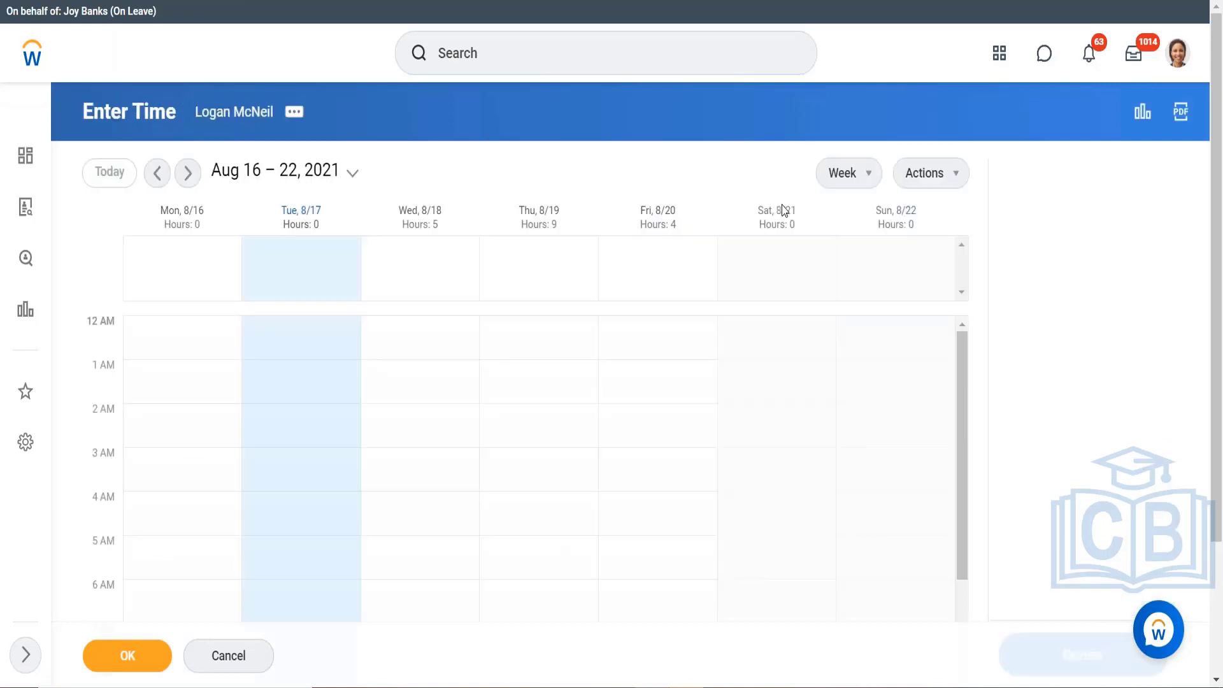
# - Try to auto-fill the worker's Aug 16 – 22, 2021 time entry week from the schedule
pyautogui.click(957, 182)
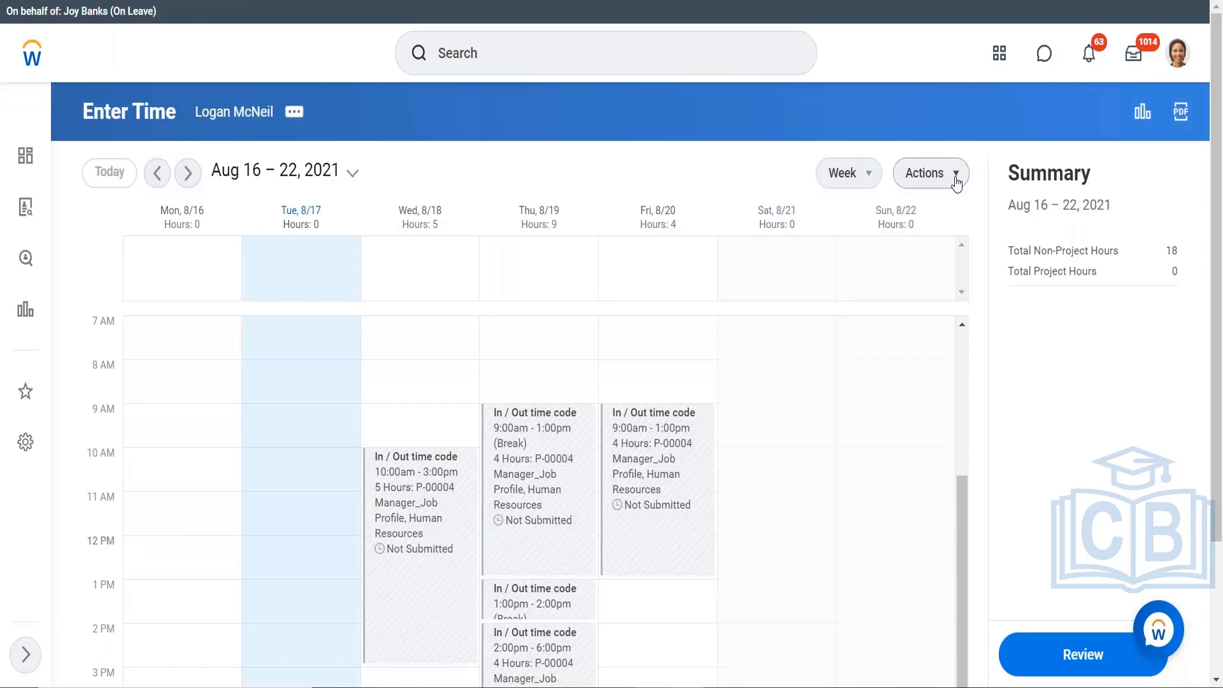
pyautogui.click(957, 183)
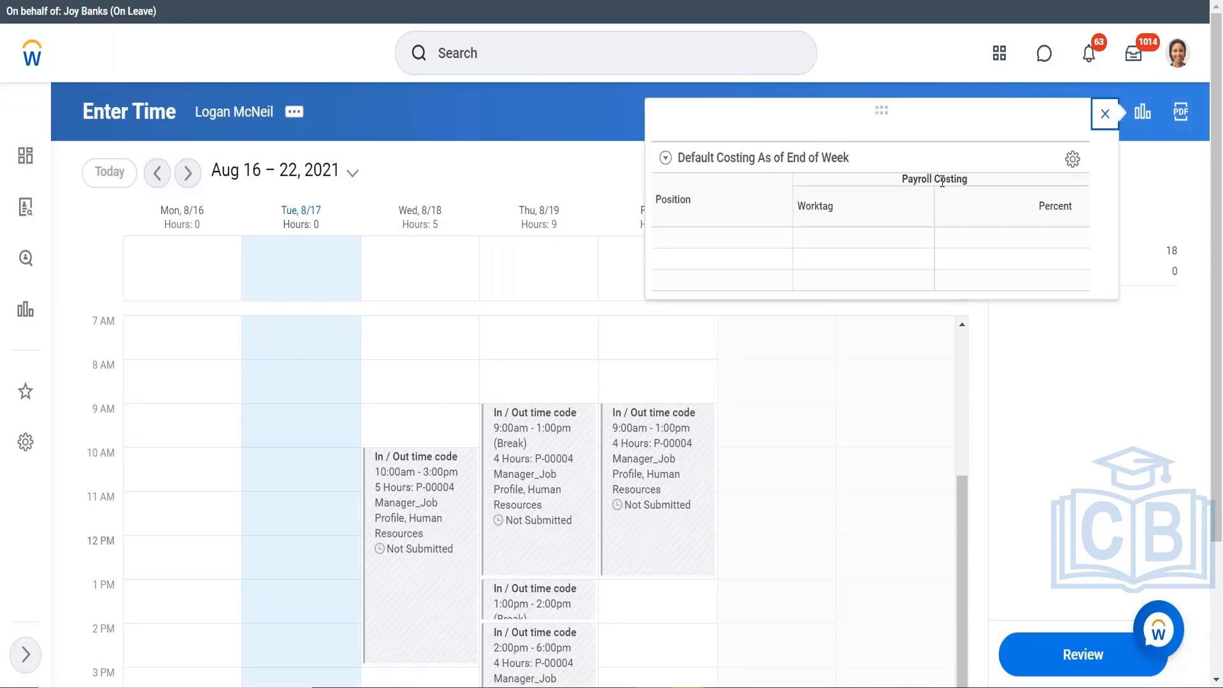
pyautogui.click(1105, 114)
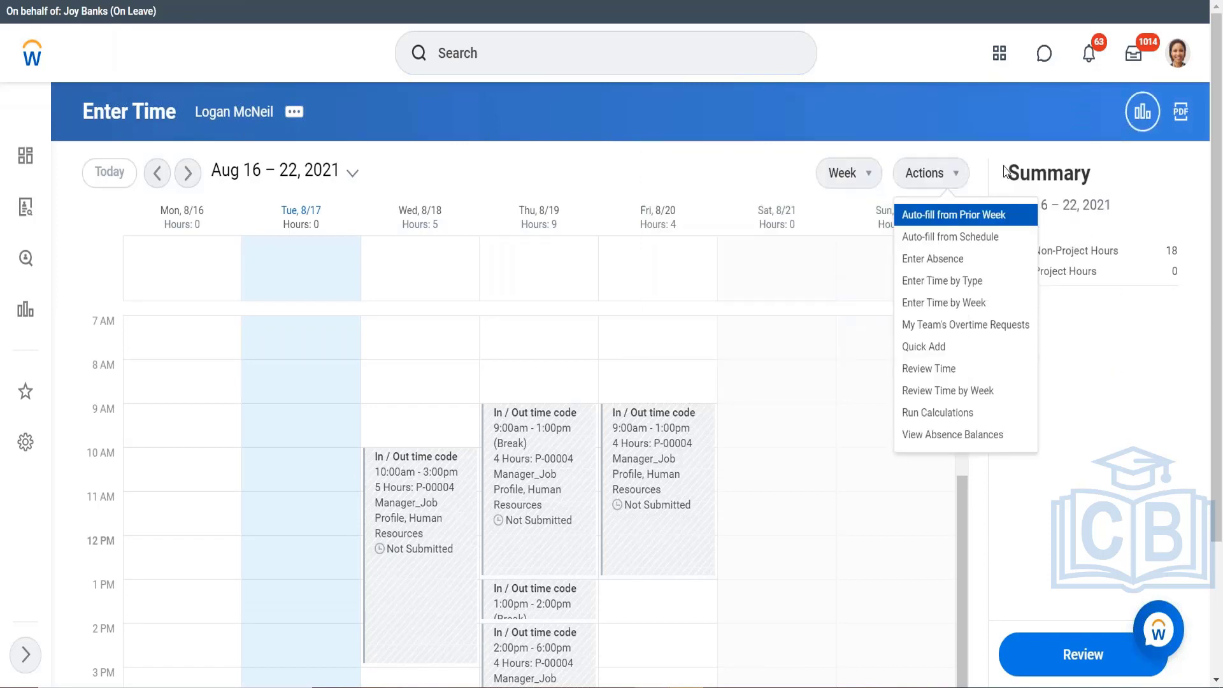
pyautogui.click(969, 240)
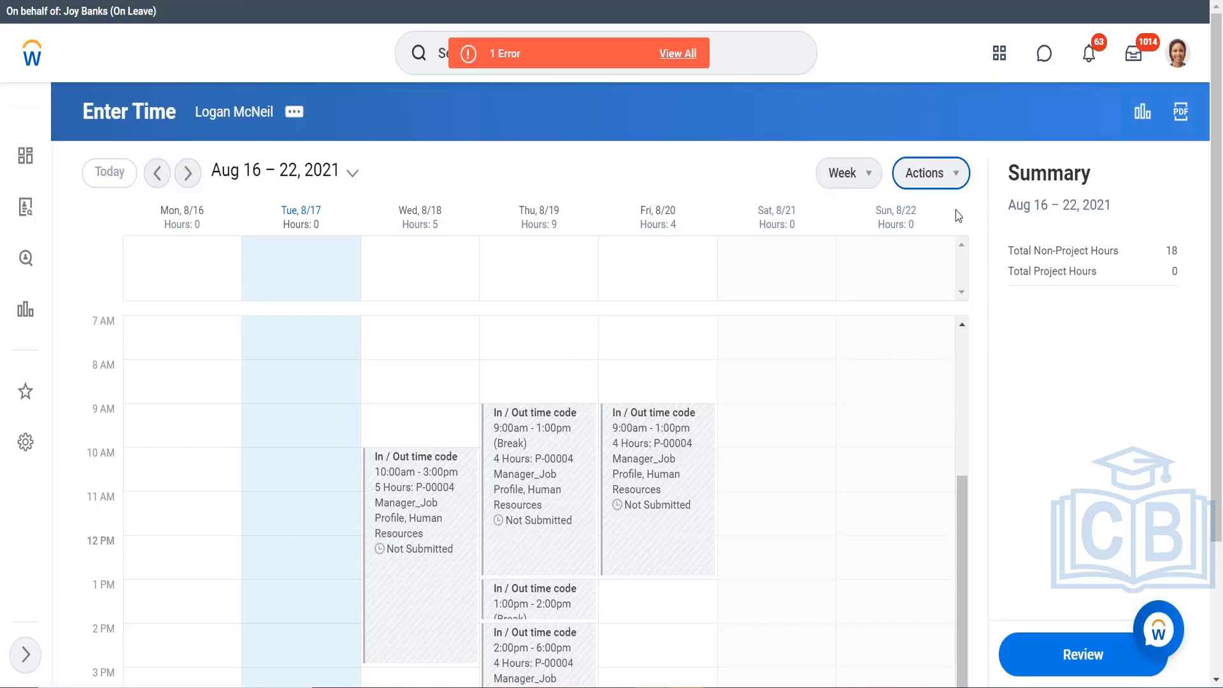
pyautogui.click(954, 174)
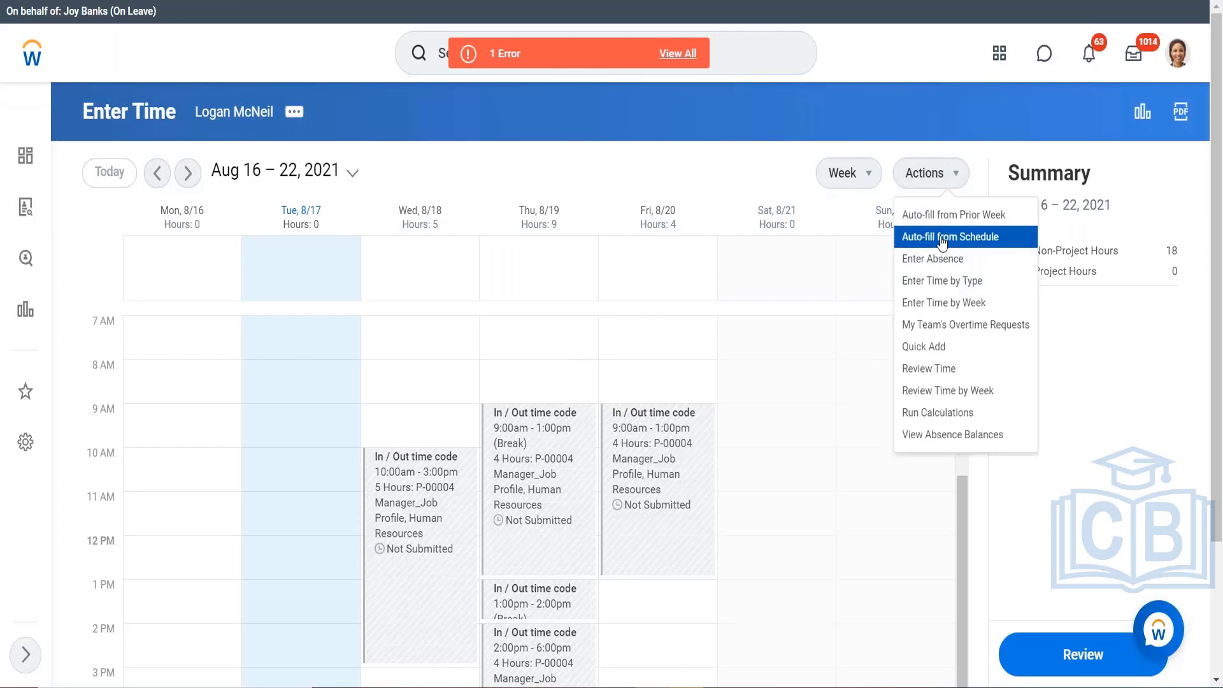
pyautogui.click(942, 239)
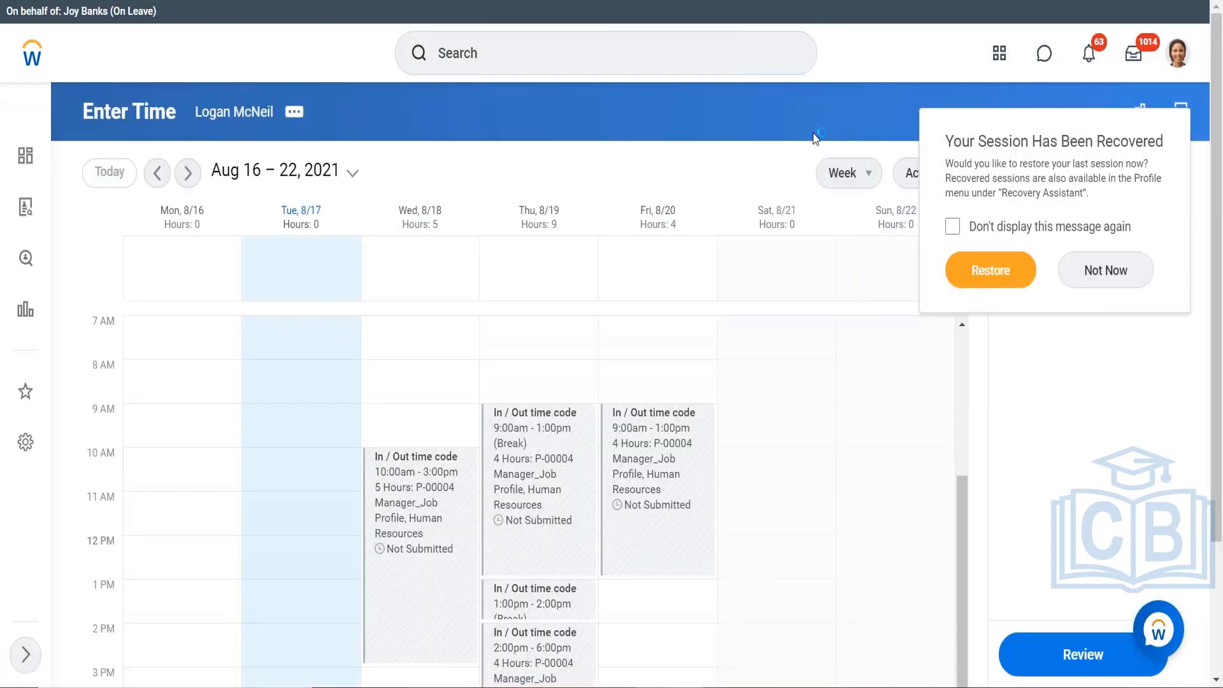
# - Retry Auto-fill from Schedule for Aug 16 – 22, 2021 on the reloaded calendar and read the full error details
pyautogui.click(756, 160)
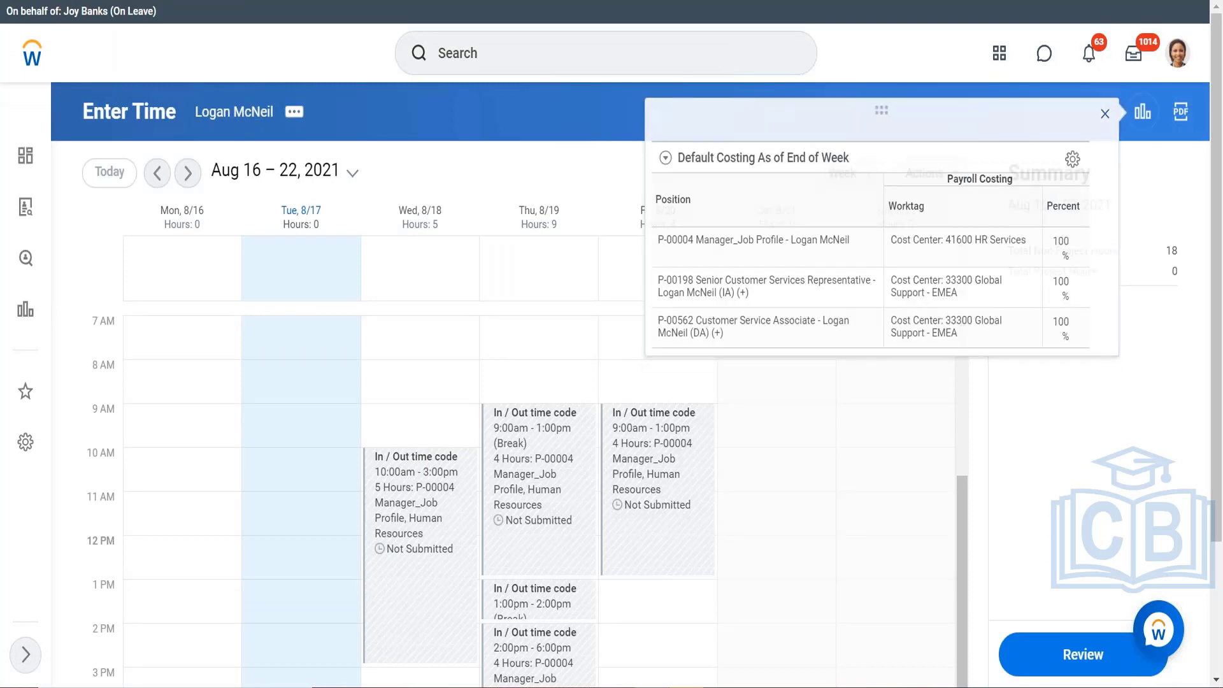
pyautogui.click(942, 190)
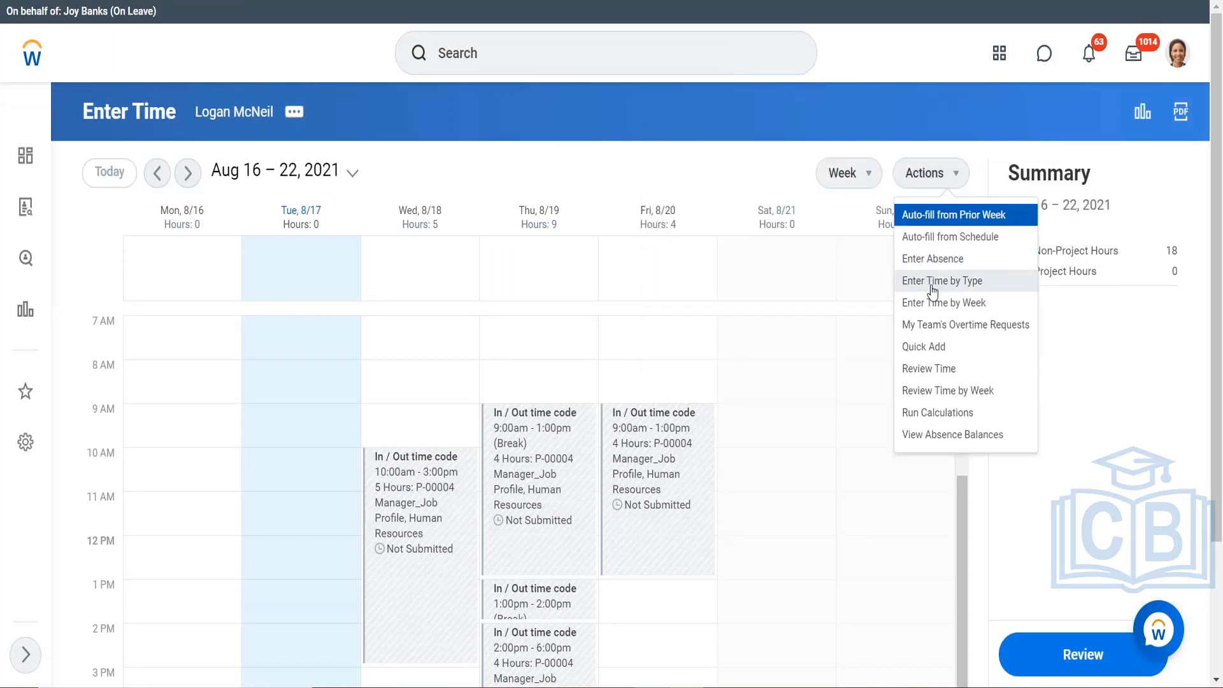
pyautogui.scroll(-2, 935, 246)
pyautogui.click(934, 242)
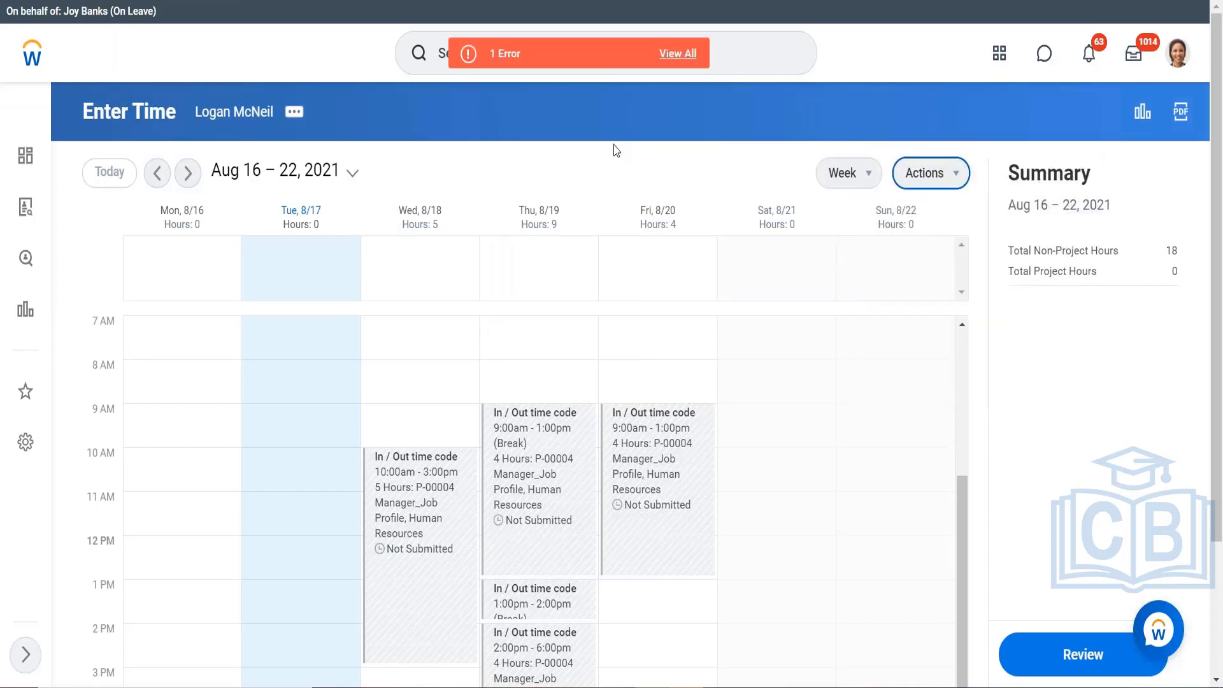
pyautogui.click(687, 52)
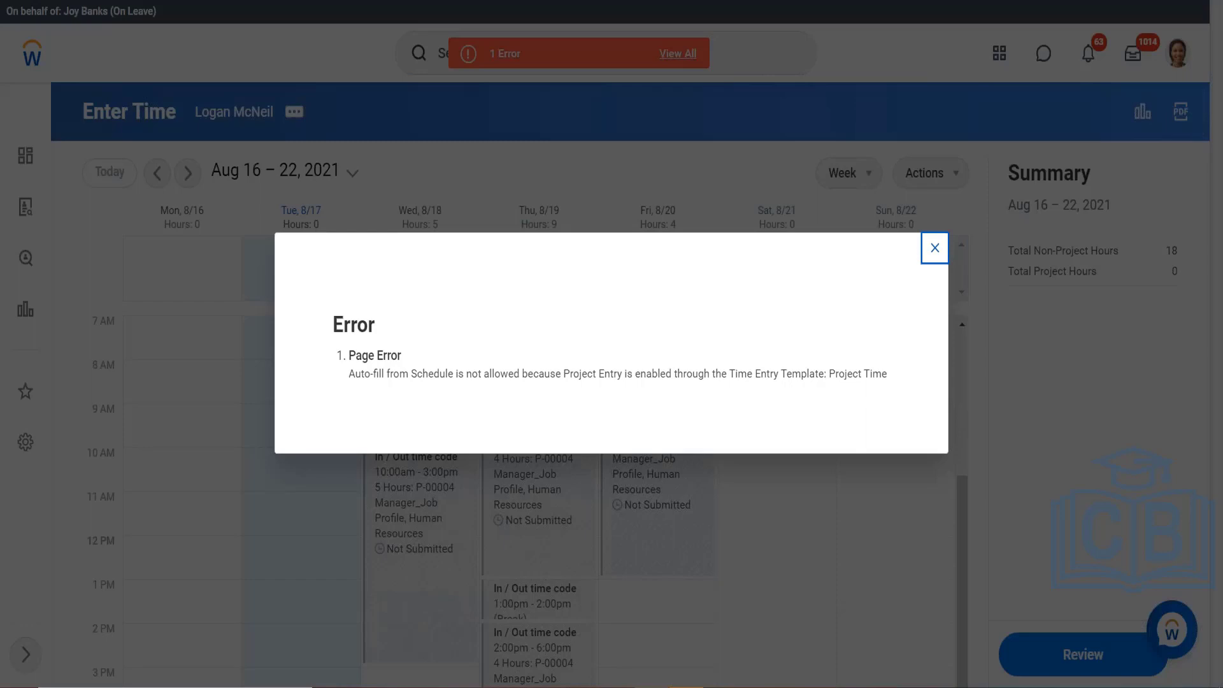
pyautogui.click(933, 247)
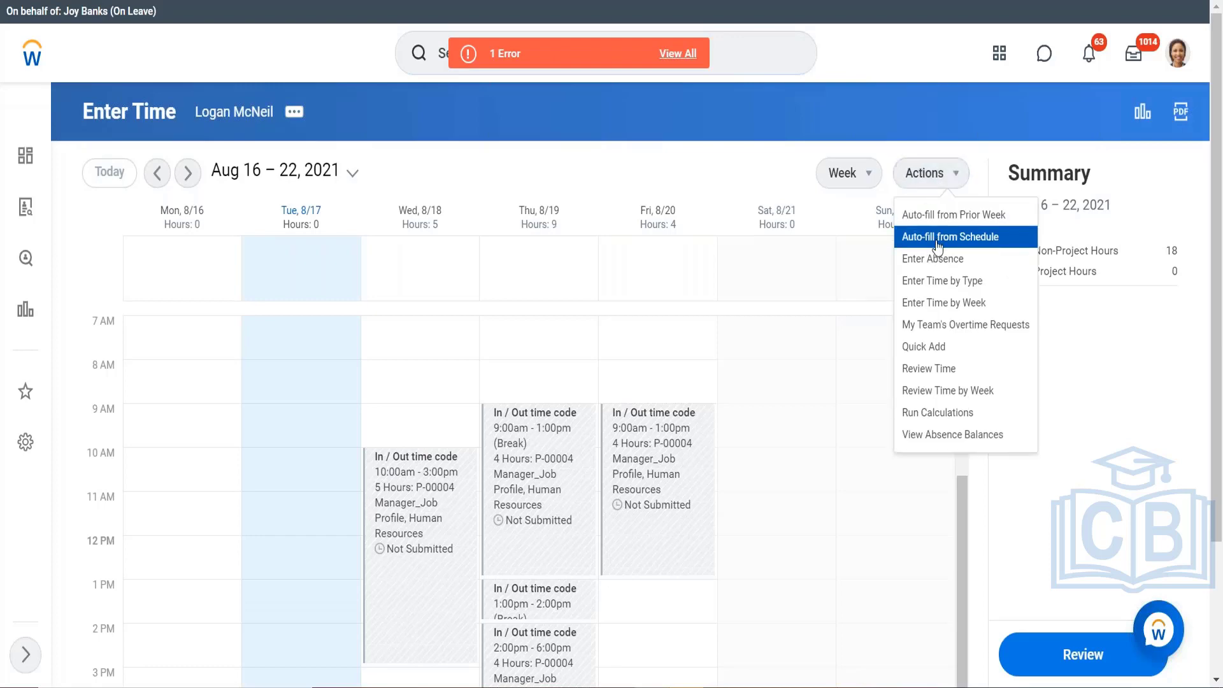
pyautogui.click(938, 240)
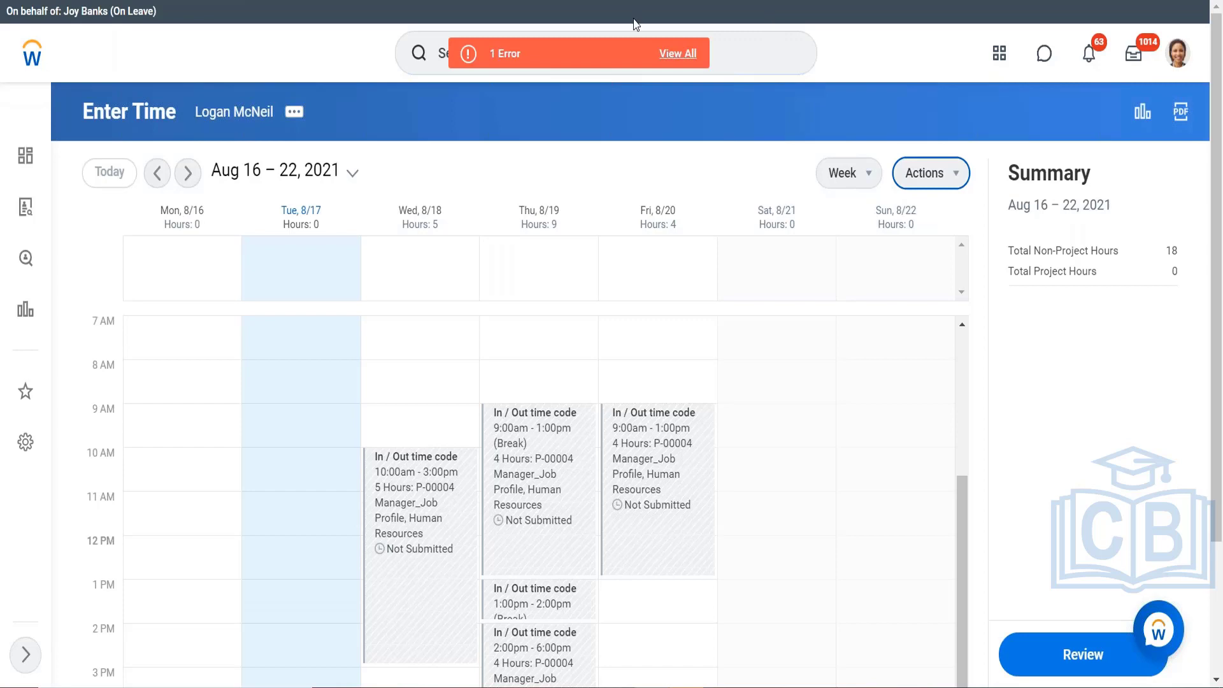
# - Go to the Aug 23 – 29, 2021 week, try Auto-fill from Schedule there, and read the error details
pyautogui.click(122, 673)
pyautogui.click(189, 174)
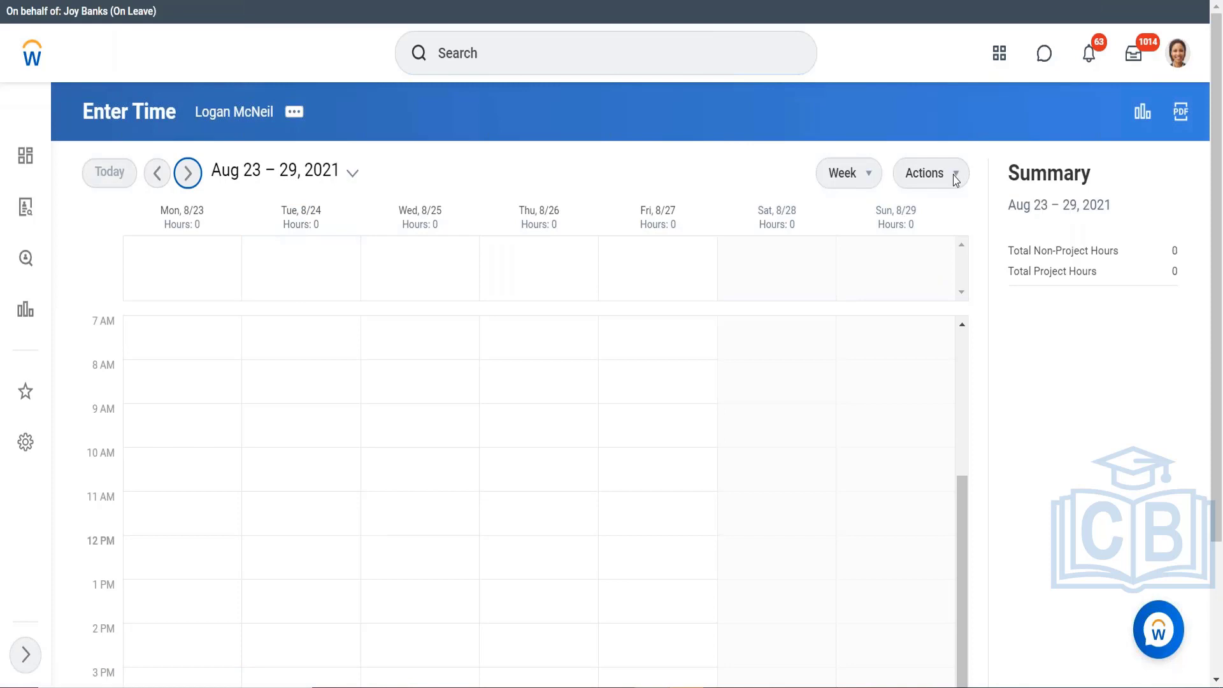
pyautogui.click(956, 180)
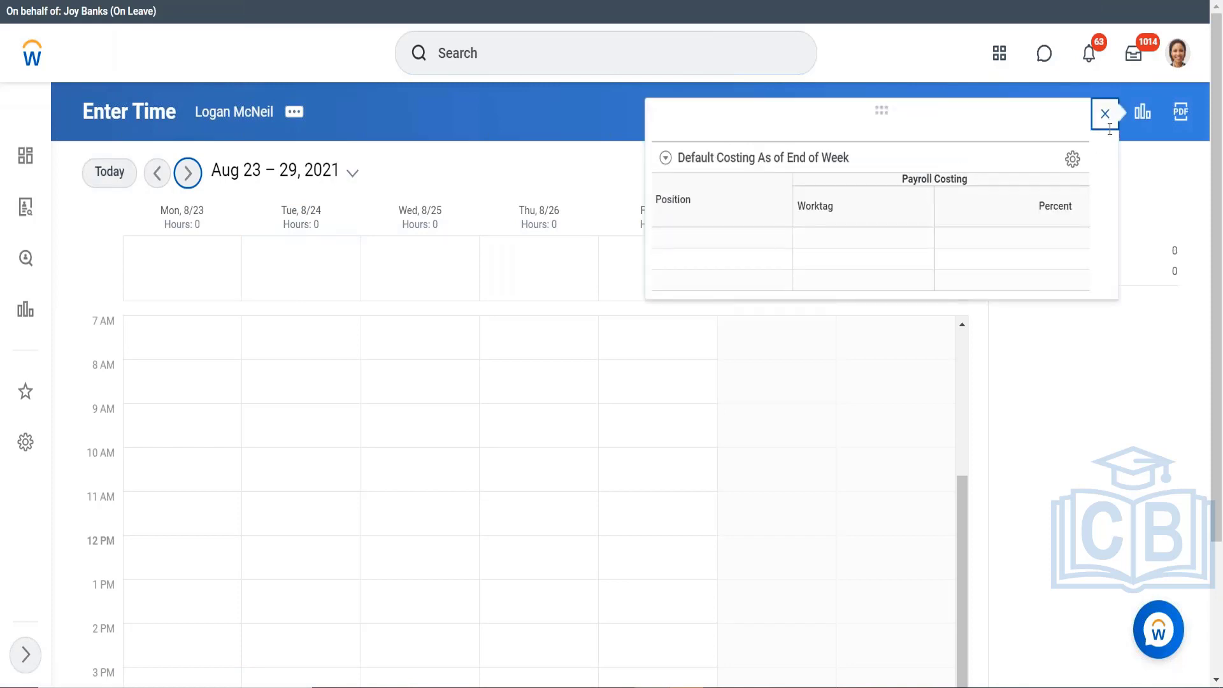
pyautogui.click(1106, 114)
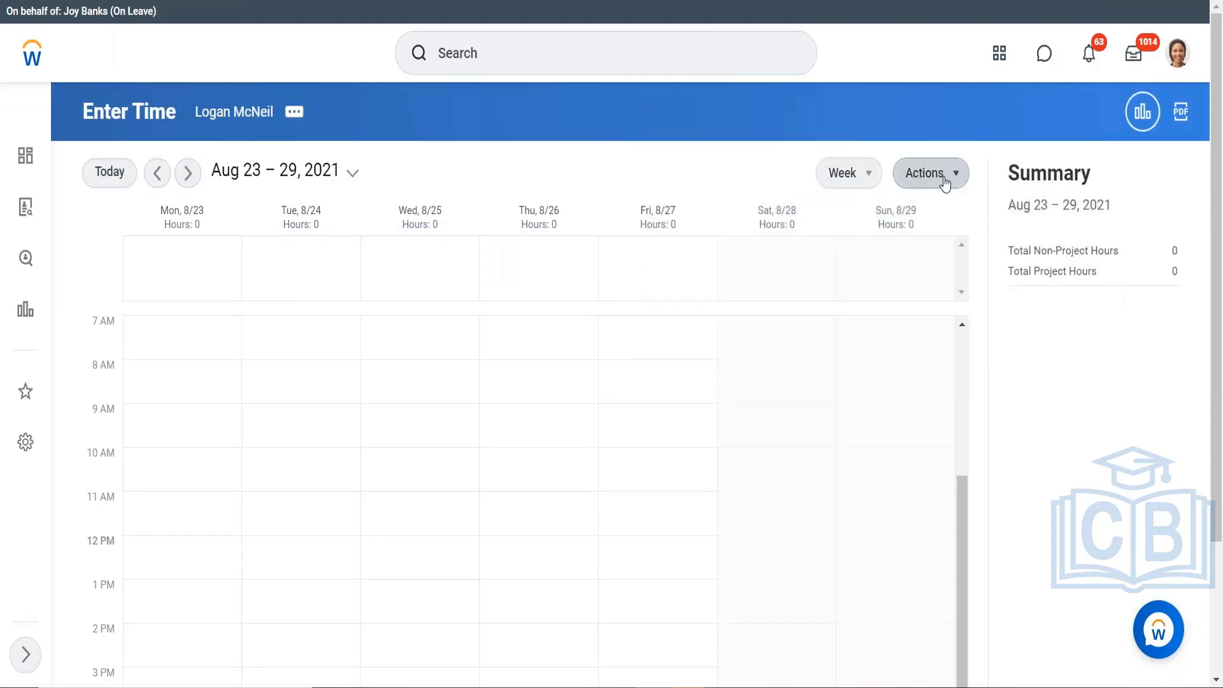
pyautogui.click(945, 184)
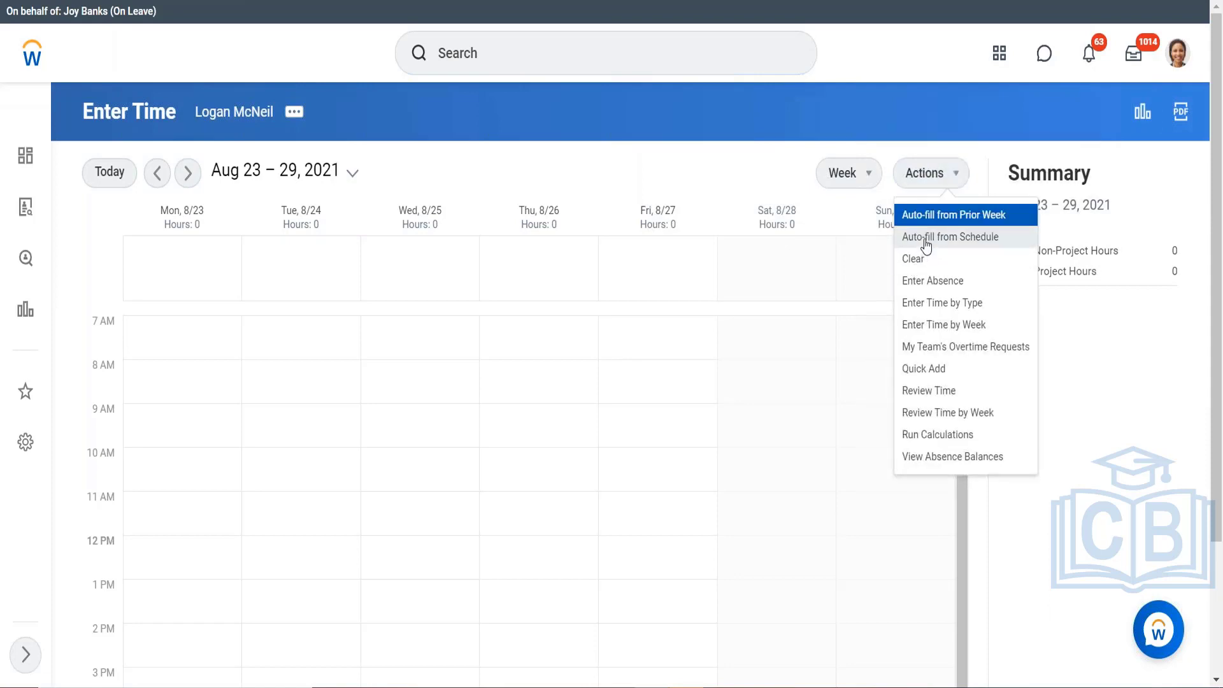
pyautogui.click(927, 241)
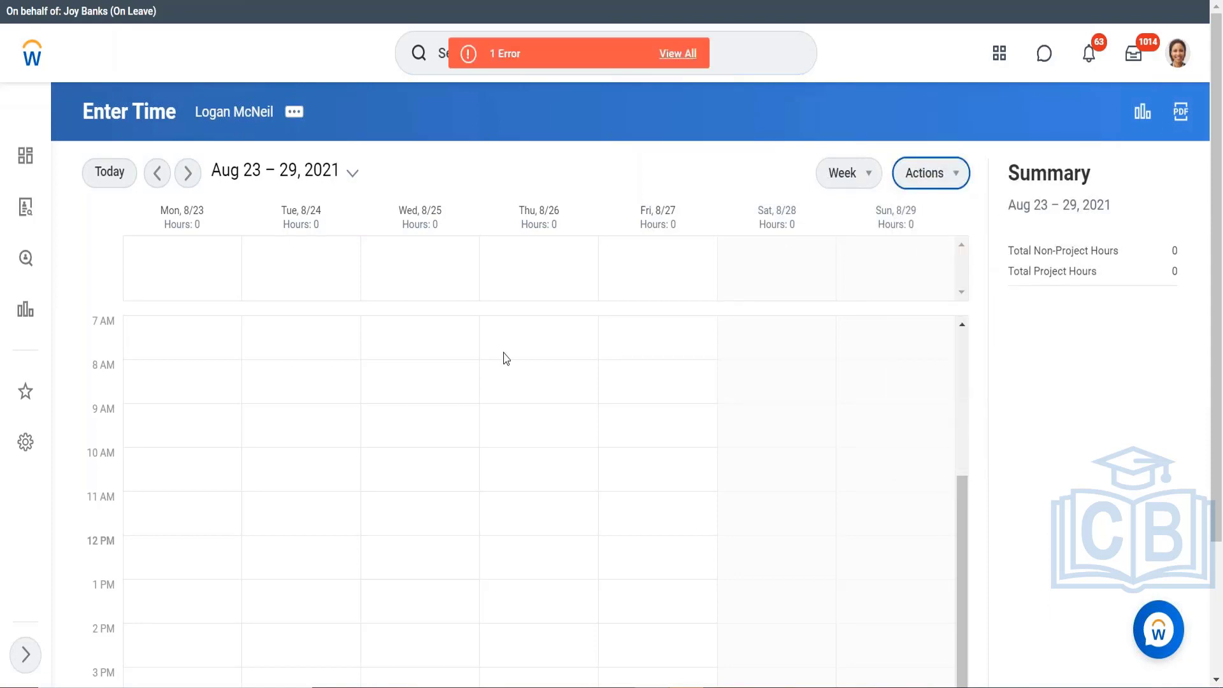
pyautogui.click(535, 55)
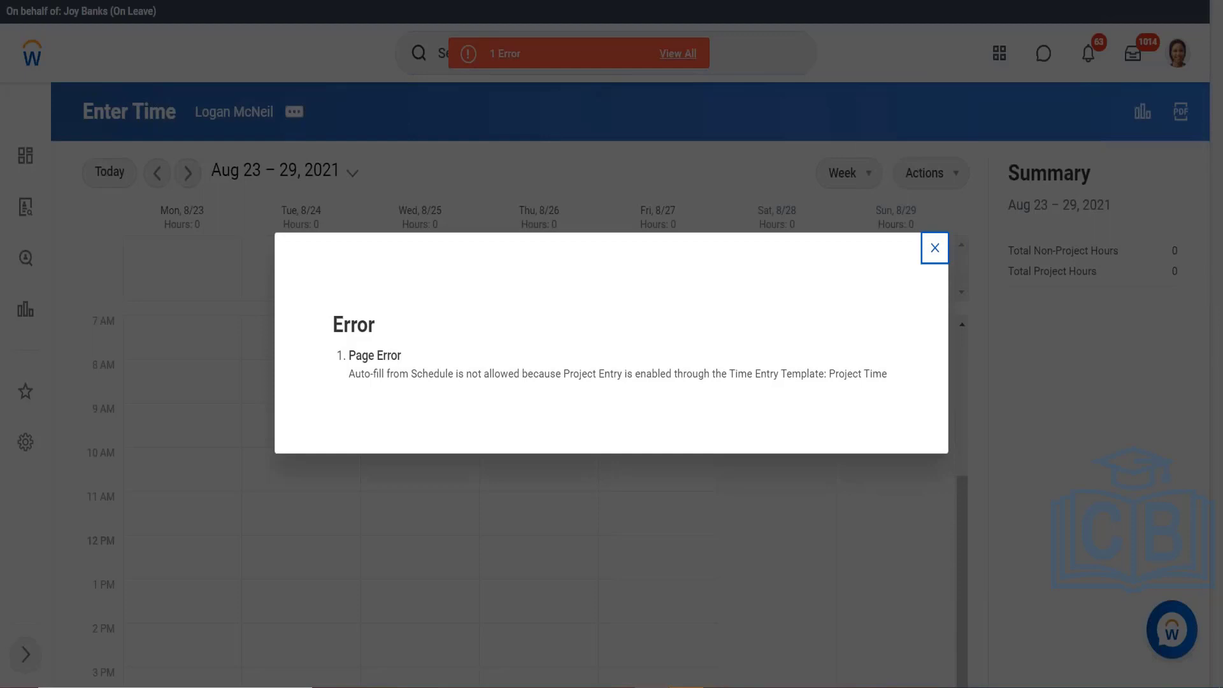
pyautogui.click(935, 248)
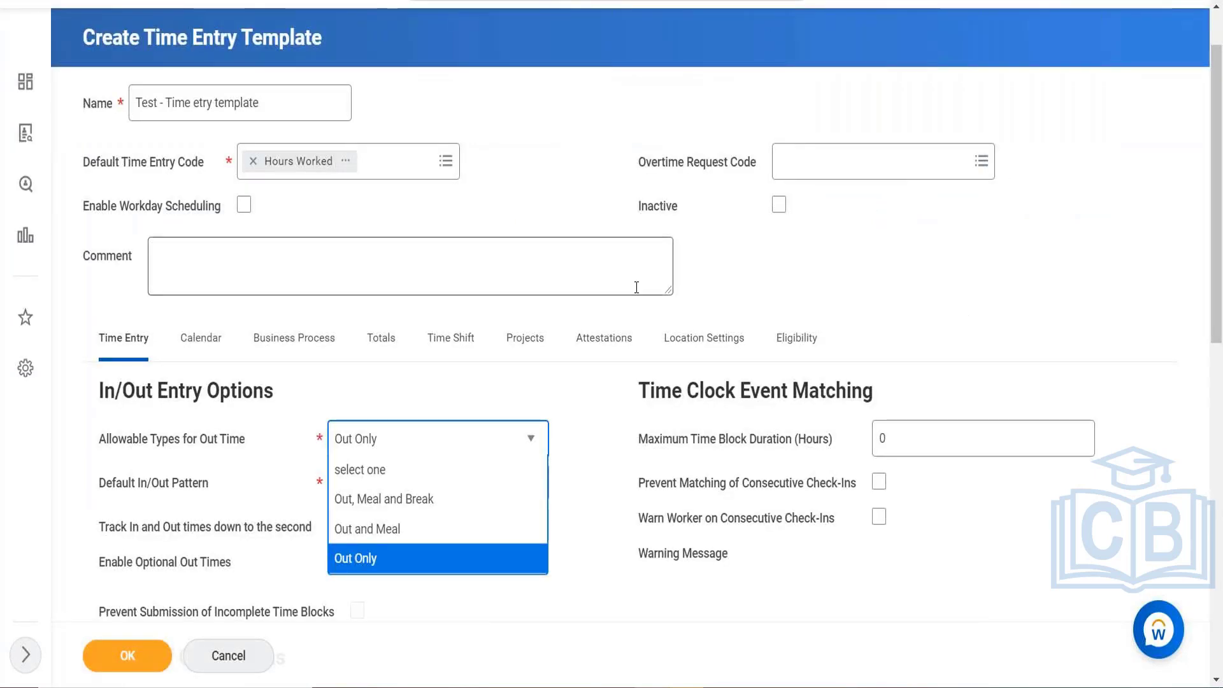
# - Disable Enable Time Entry by Project in the Project Time entry template and save the template
pyautogui.click(507, 385)
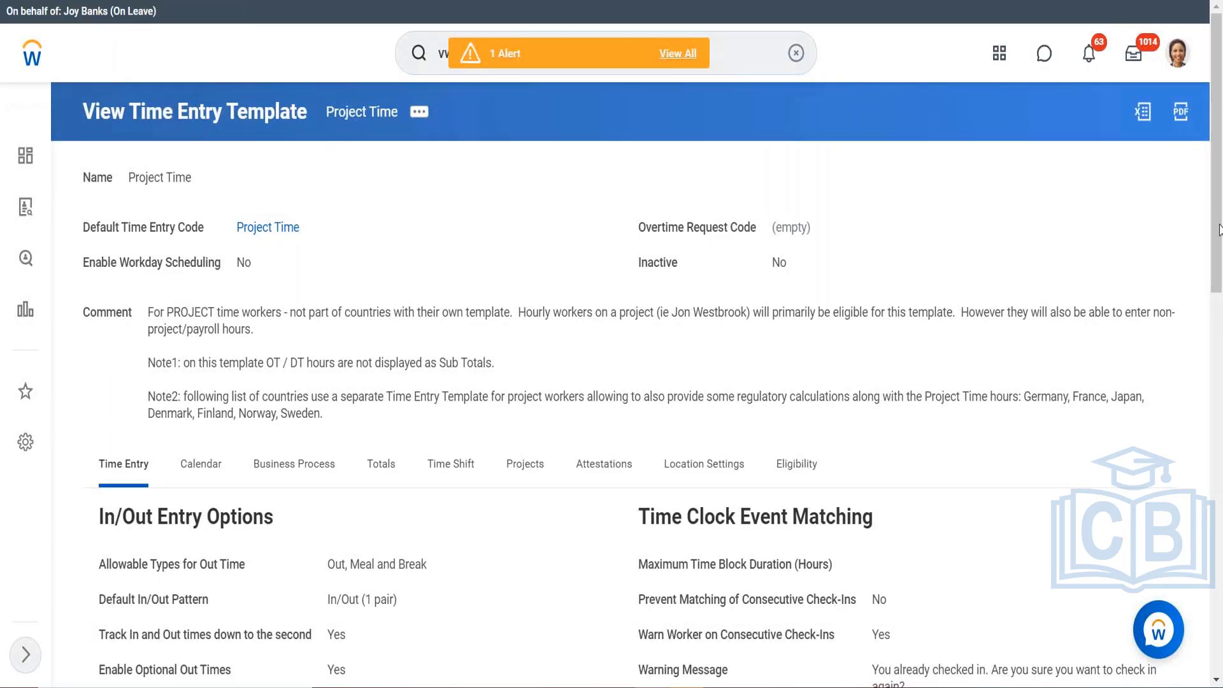
pyautogui.moveTo(1220, 230)
pyautogui.mouseDown()
pyautogui.moveTo(1220, 290)
pyautogui.moveTo(1222, 229)
pyautogui.mouseUp()
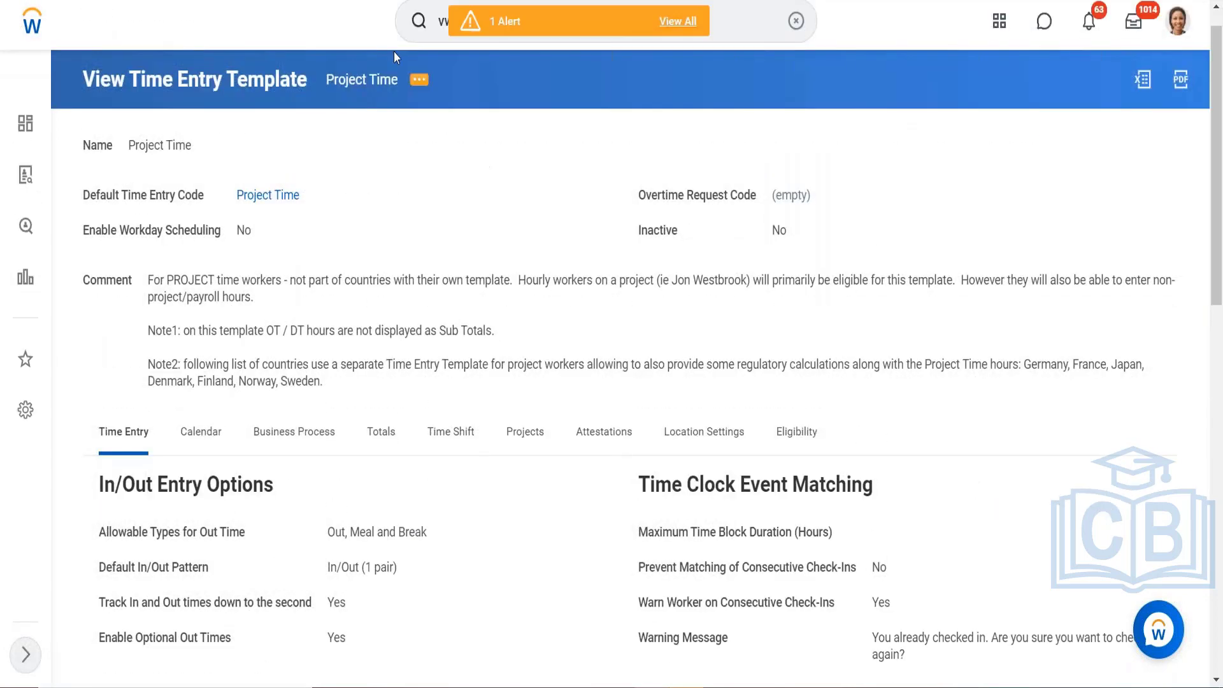
pyautogui.click(419, 82)
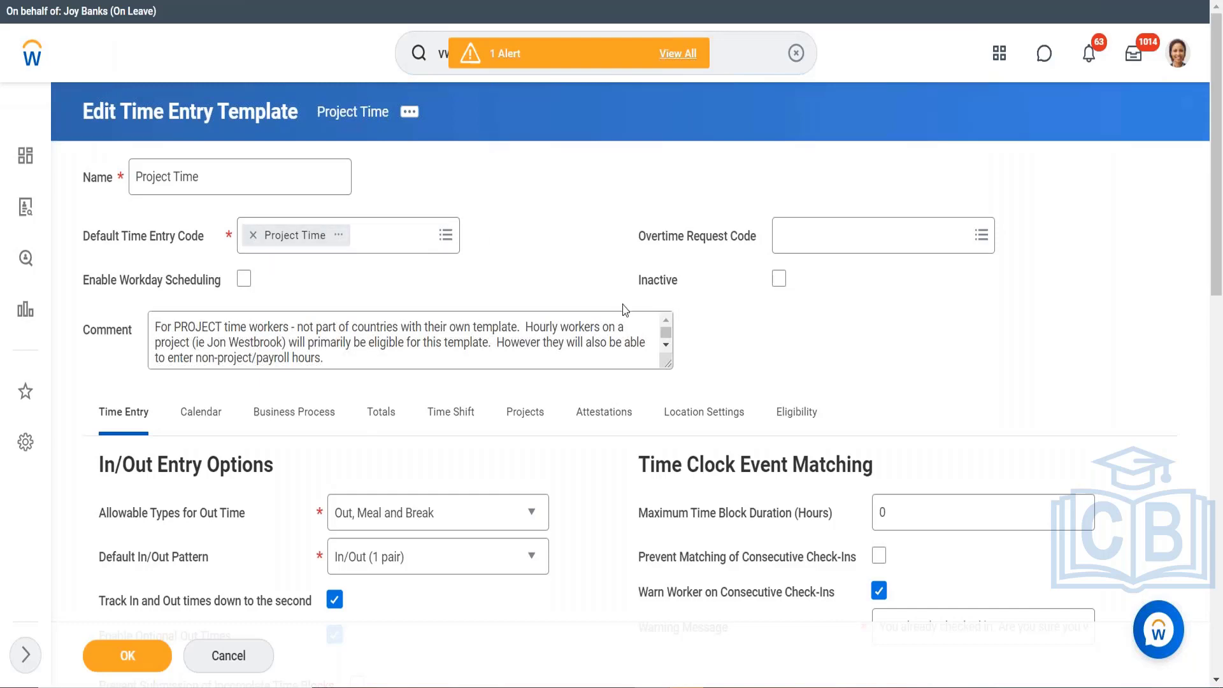
pyautogui.click(525, 412)
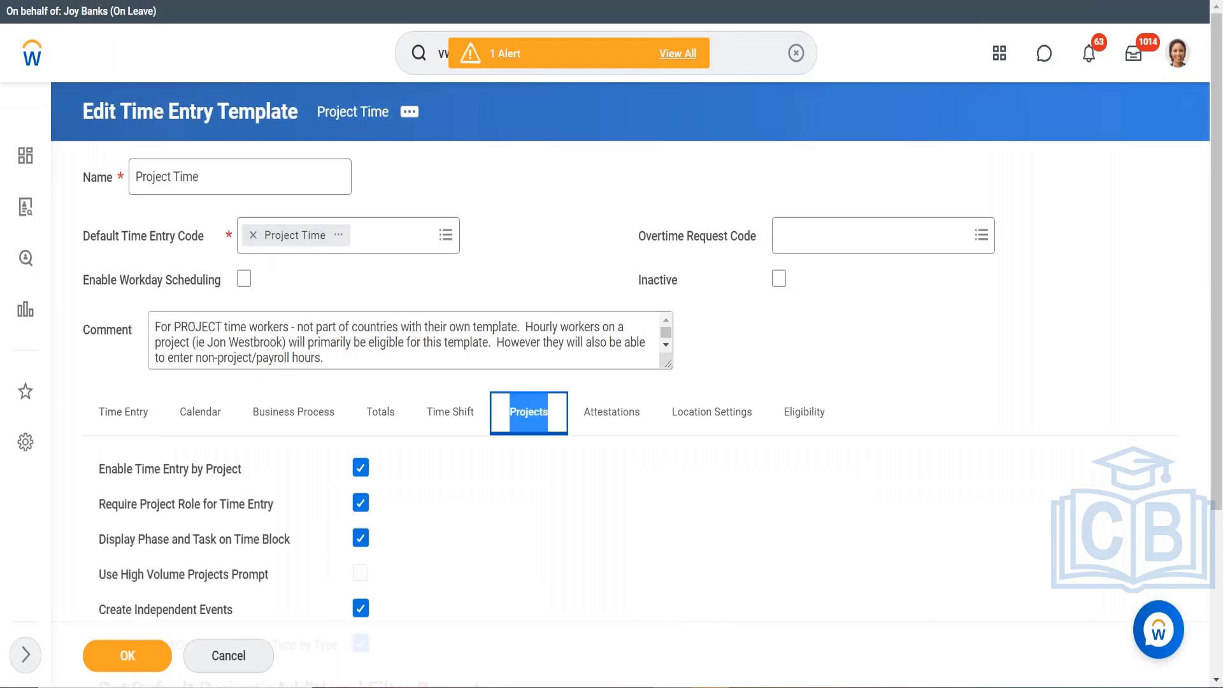
pyautogui.click(358, 468)
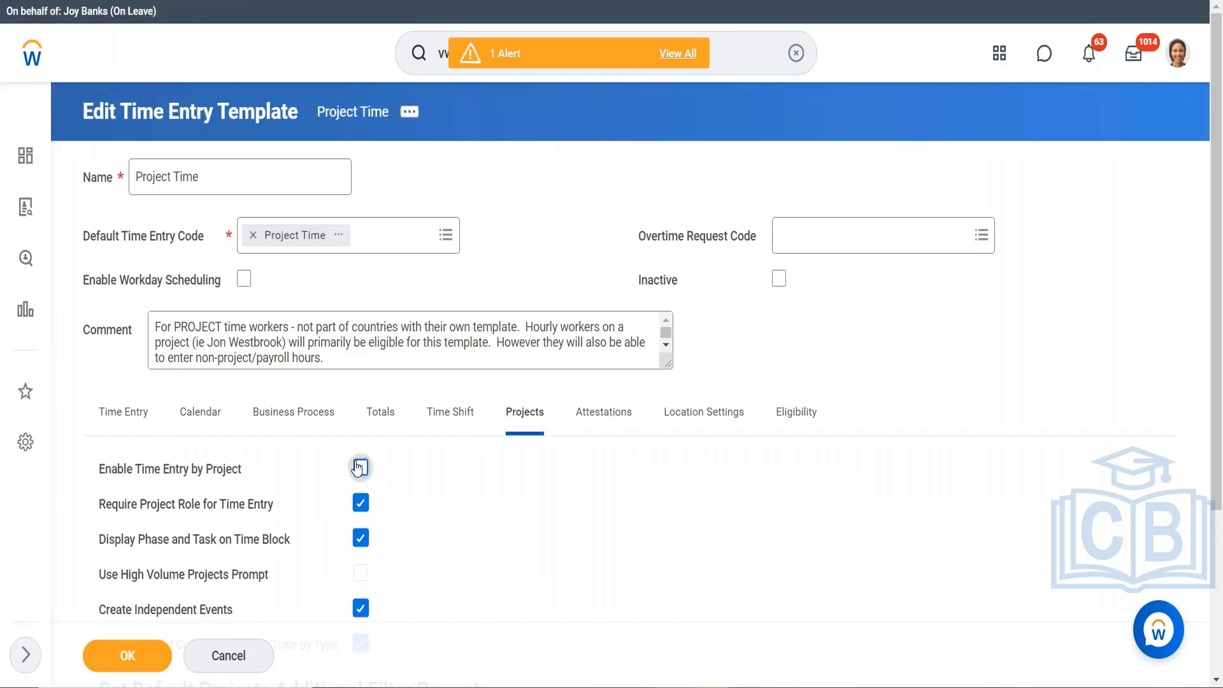
pyautogui.click(134, 659)
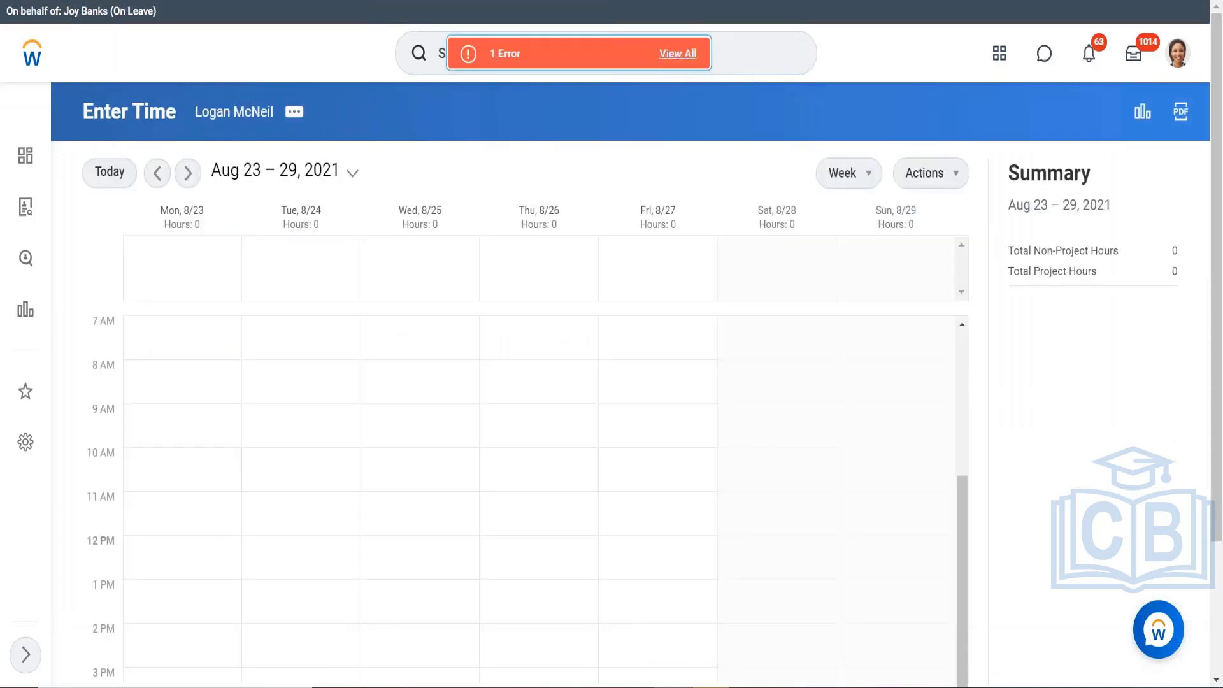
# - Reload the Aug 23 – 29, 2021 calendar and auto-fill the week from the schedule with all scheduled days selected
pyautogui.click(937, 181)
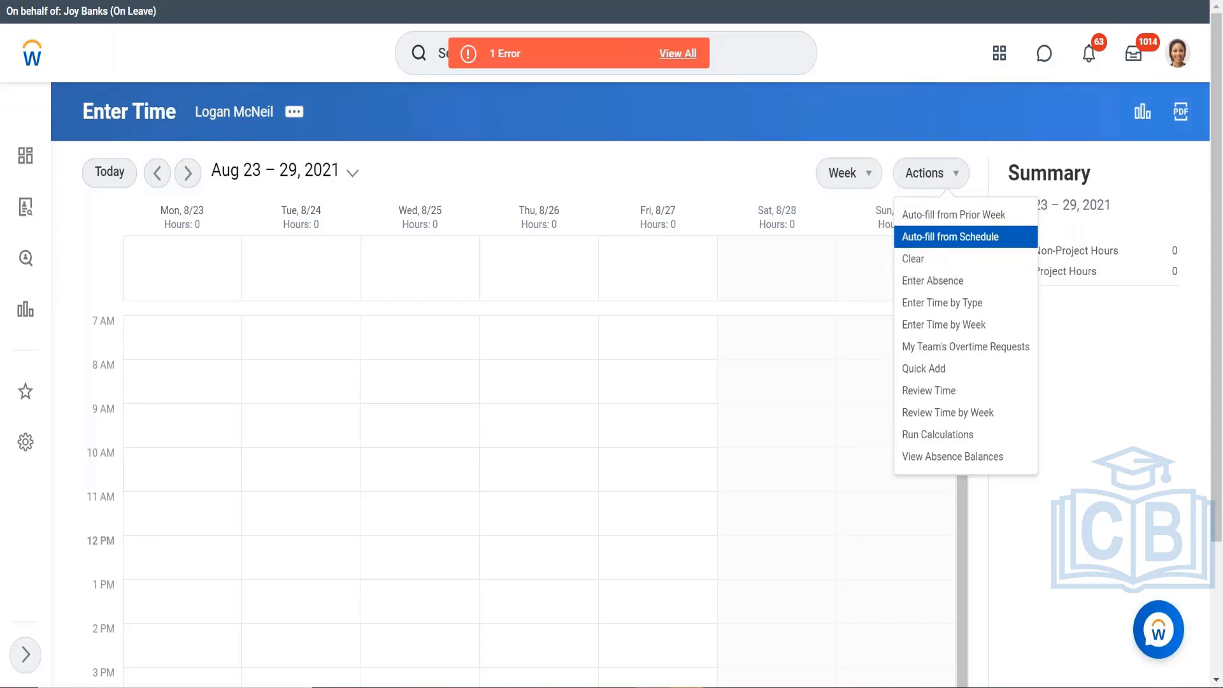
pyautogui.press('F5')
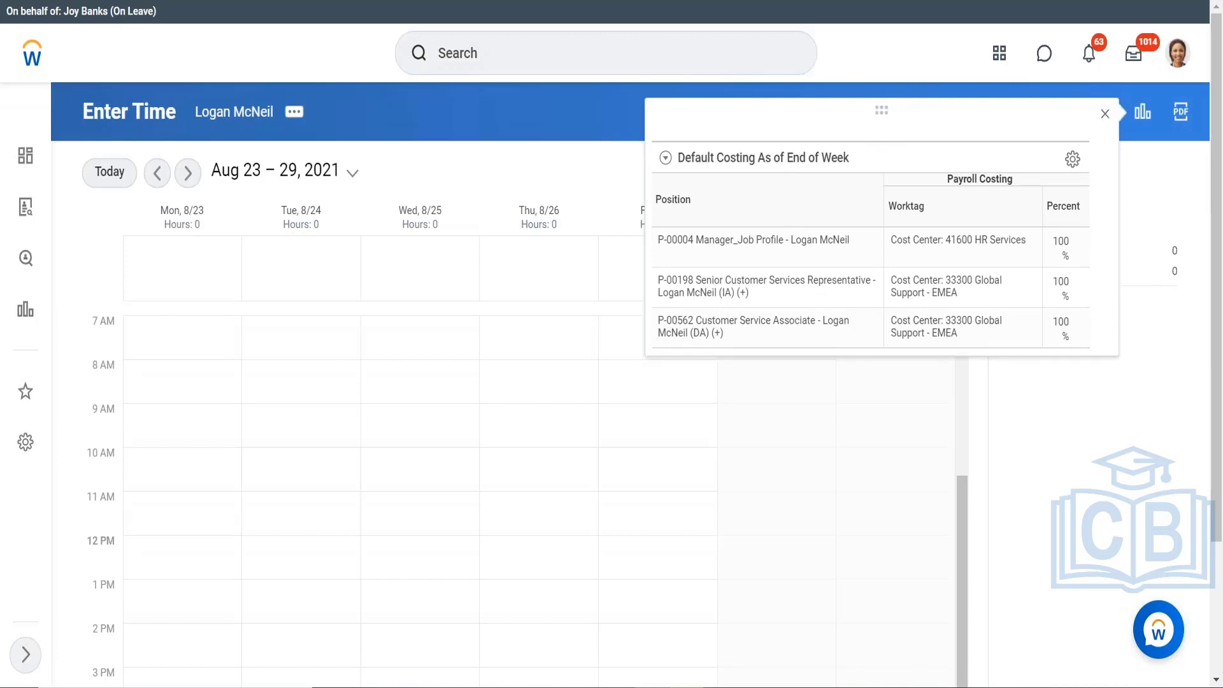
pyautogui.click(1105, 114)
pyautogui.click(928, 184)
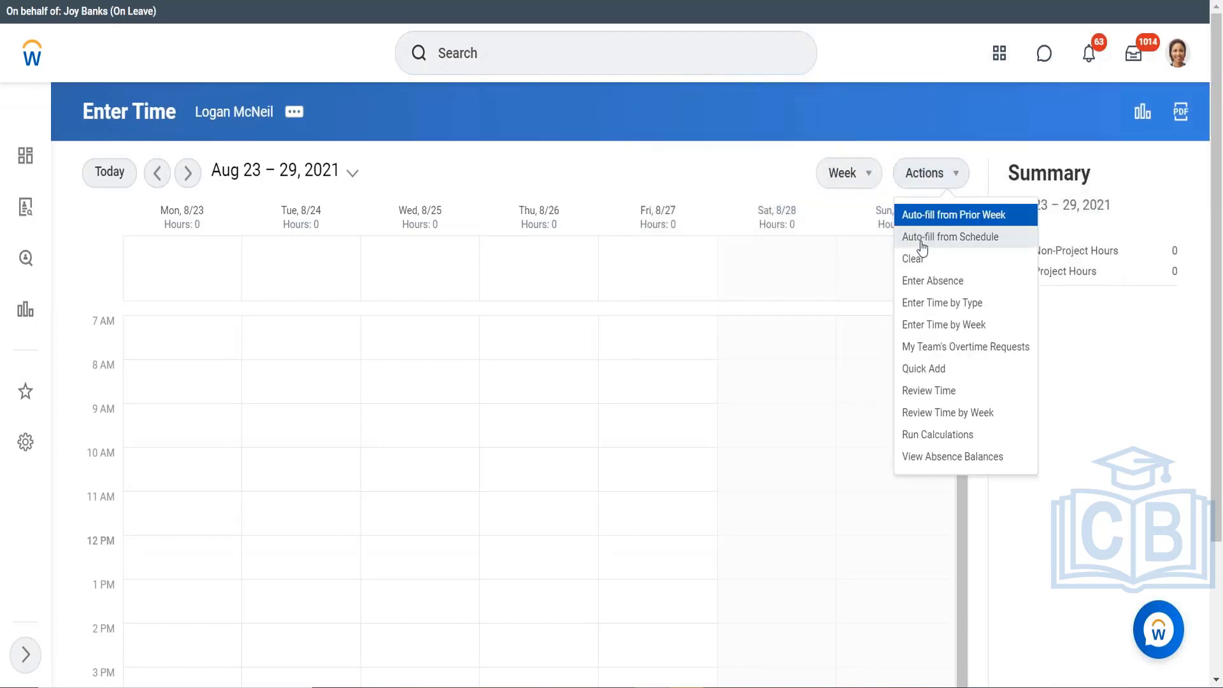
pyautogui.click(921, 244)
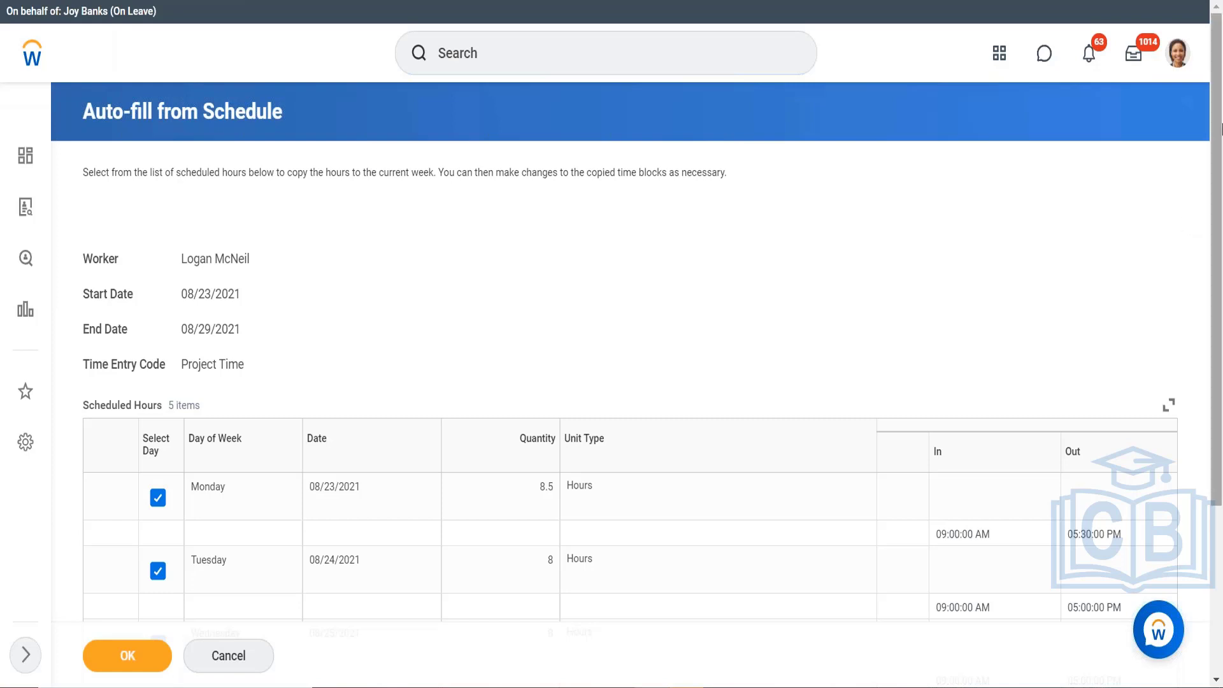
pyautogui.scroll(-4, 1218, 139)
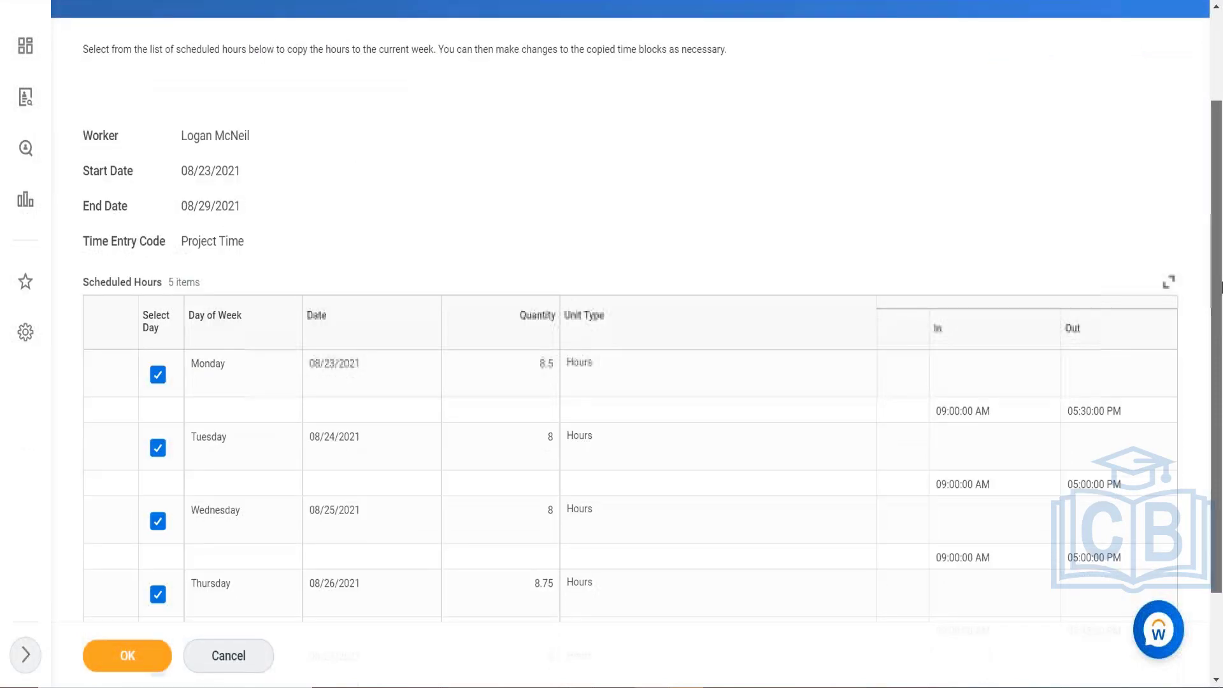
pyautogui.click(141, 653)
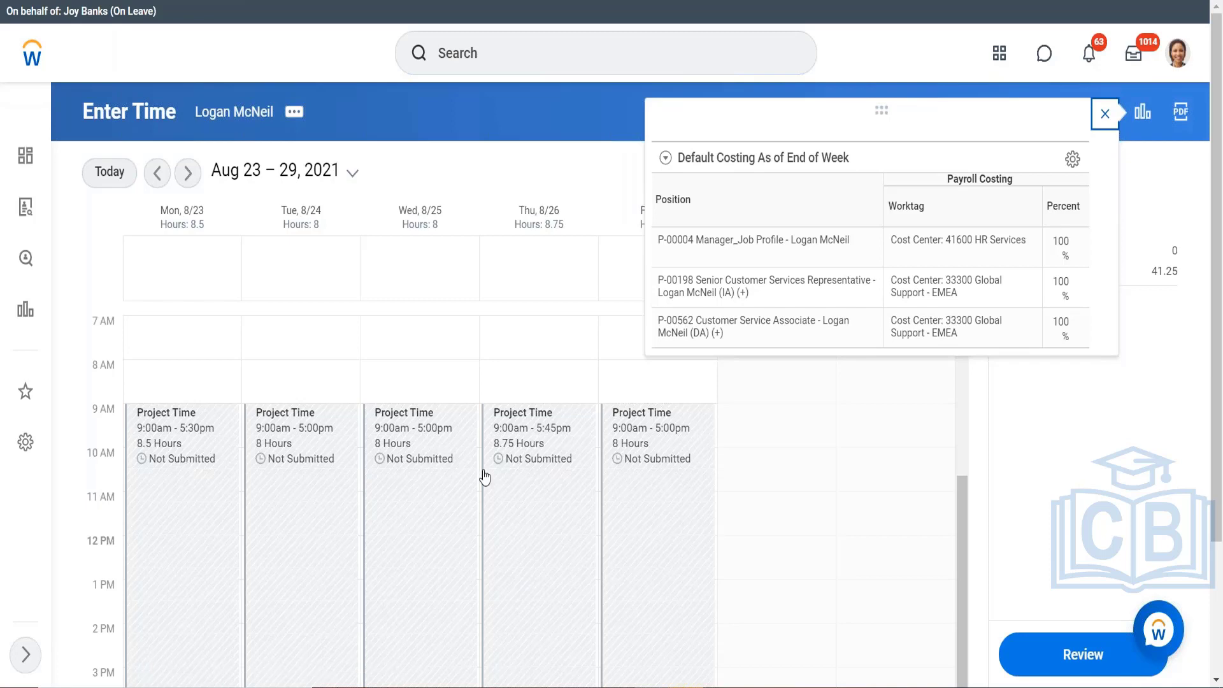
pyautogui.click(1106, 114)
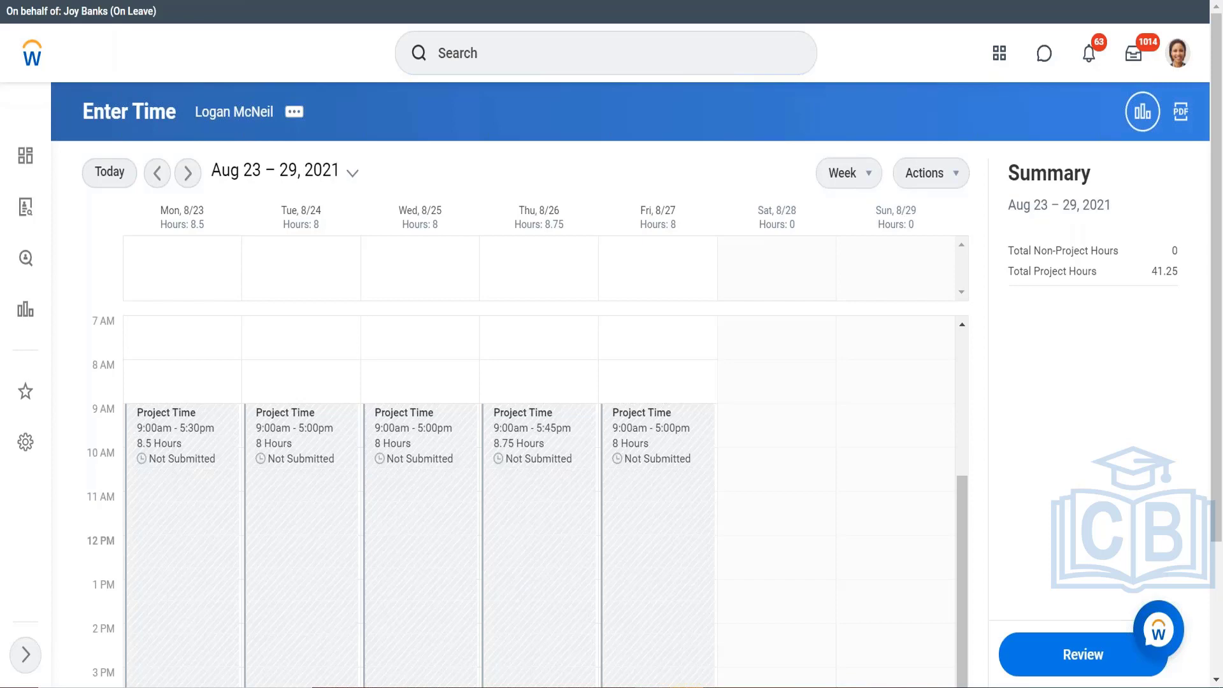
# - Clear all time blocks for the week of Aug 23 – 29, 2021 and close the default costing pop-up
pyautogui.click(932, 174)
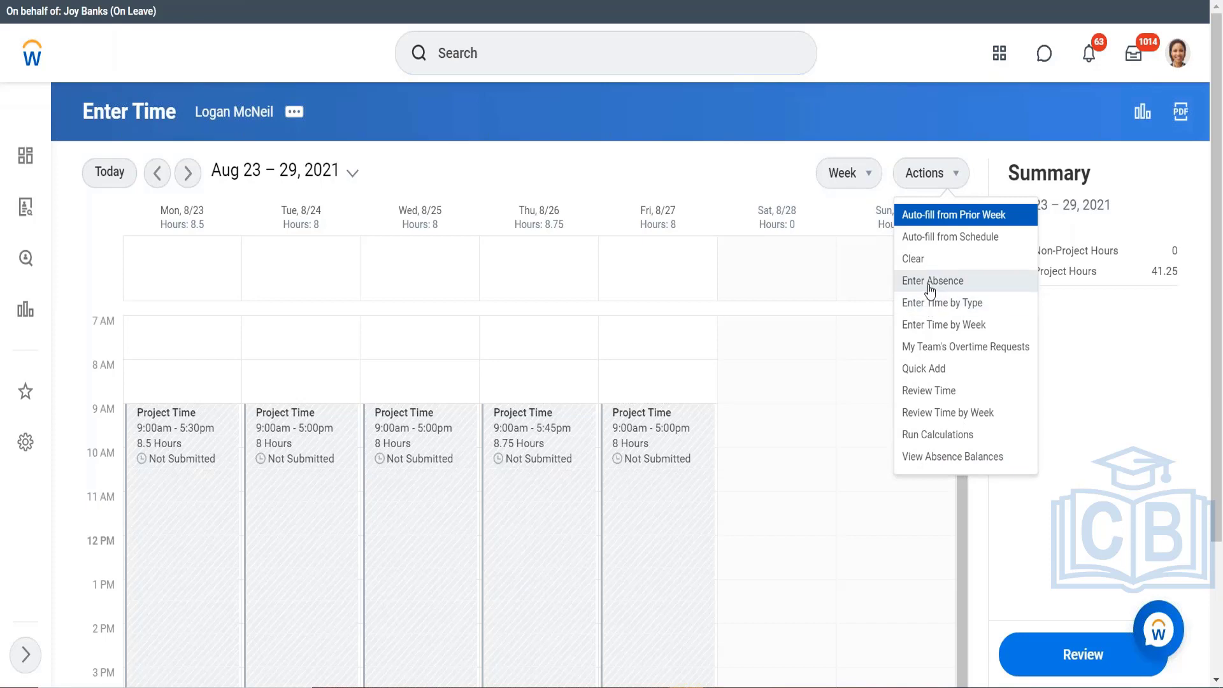
pyautogui.click(920, 258)
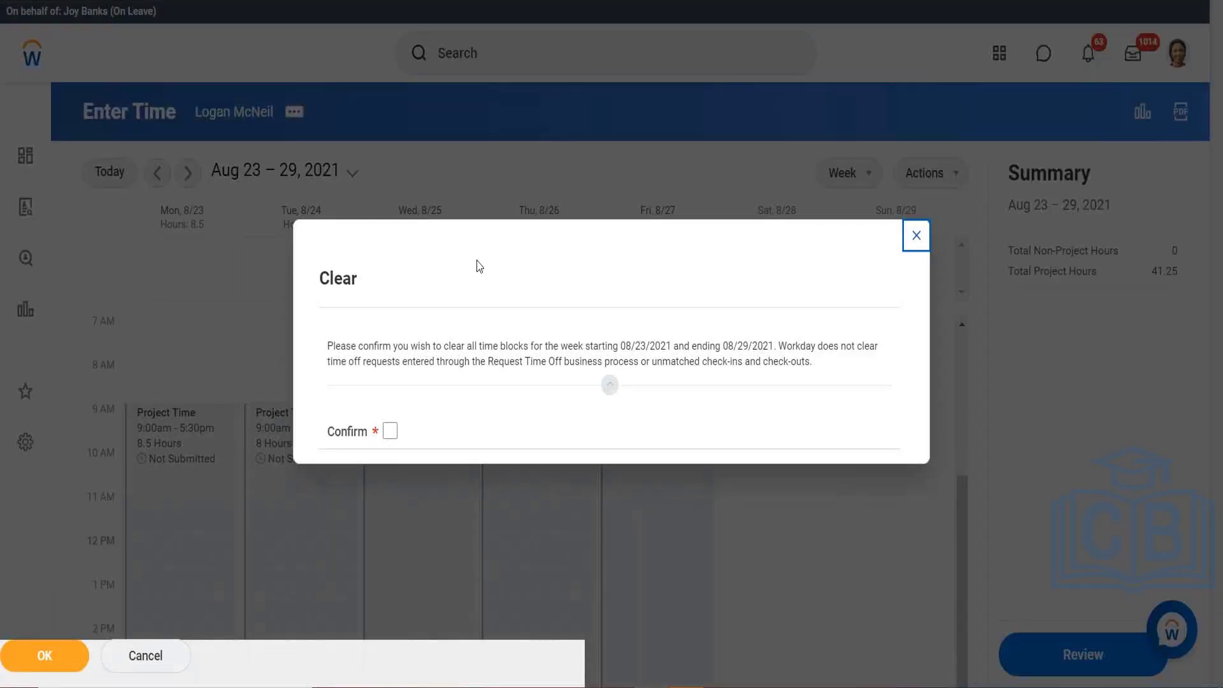
pyautogui.click(388, 408)
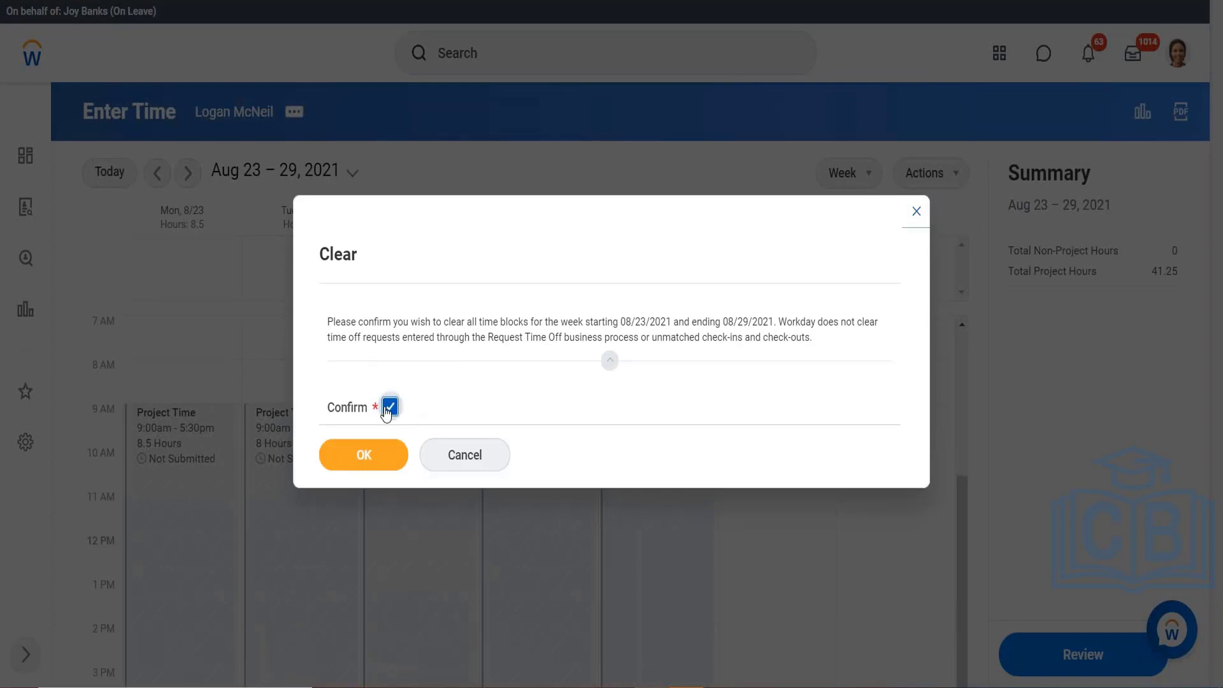
pyautogui.click(369, 469)
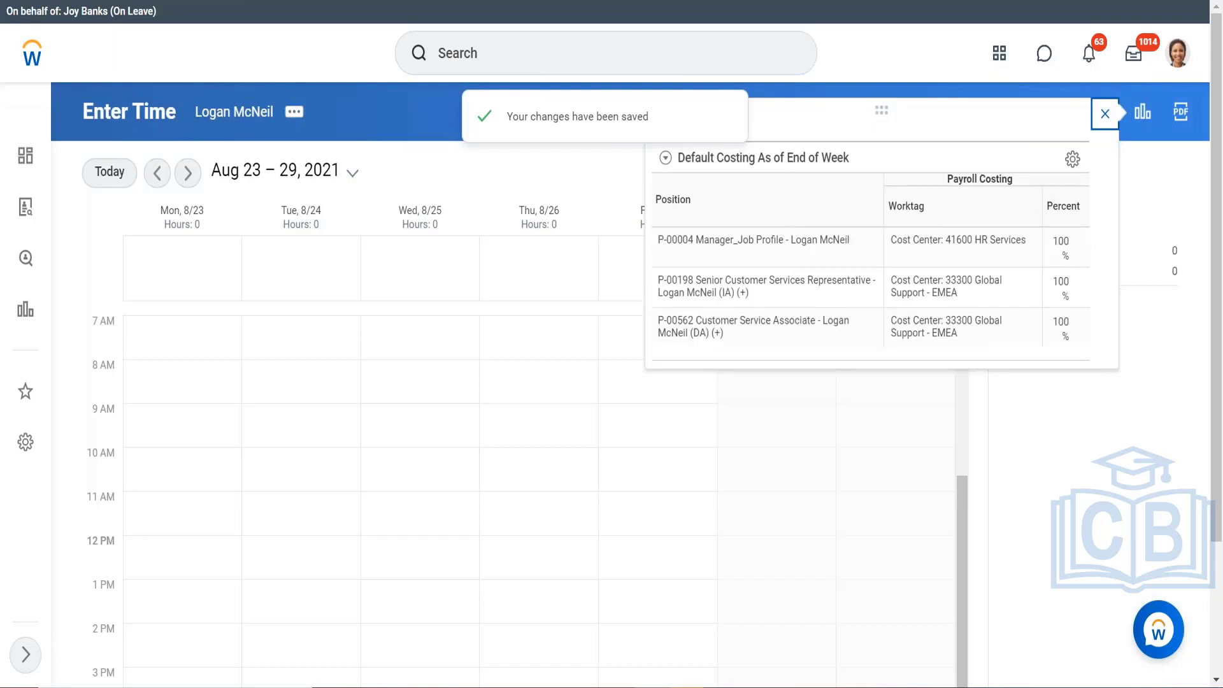
pyautogui.click(1104, 114)
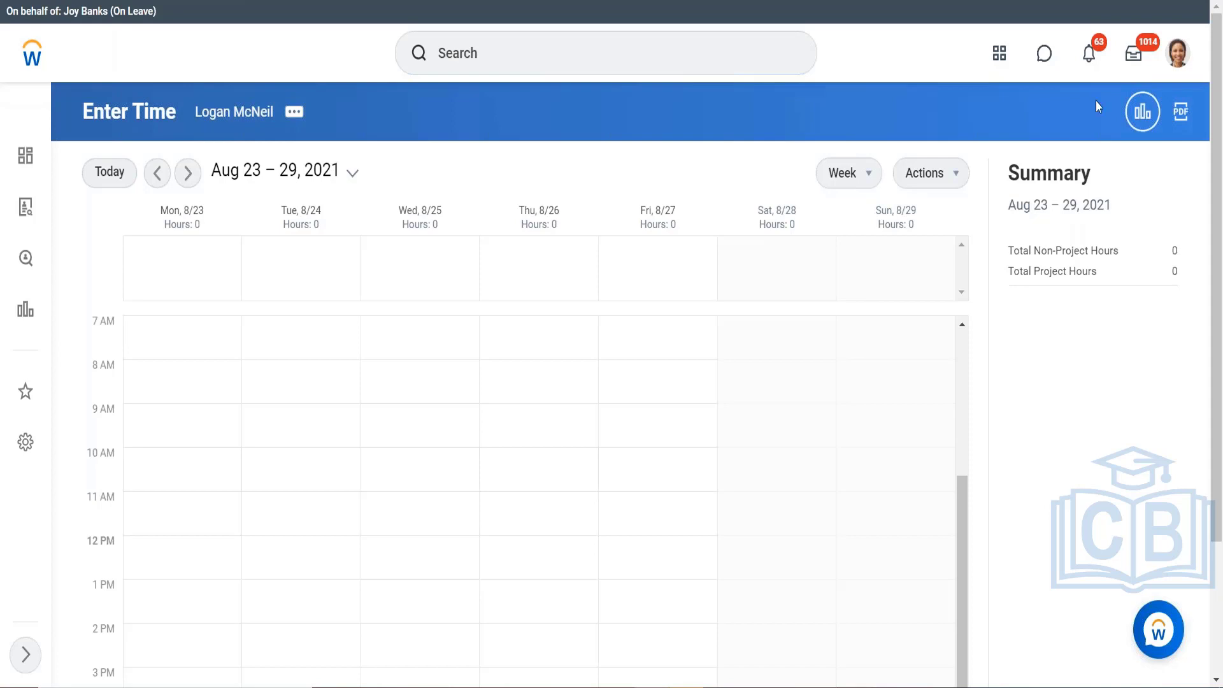
# - Open the Create Time Entry Template form and look through its Time Entry settings
pyautogui.click(951, 184)
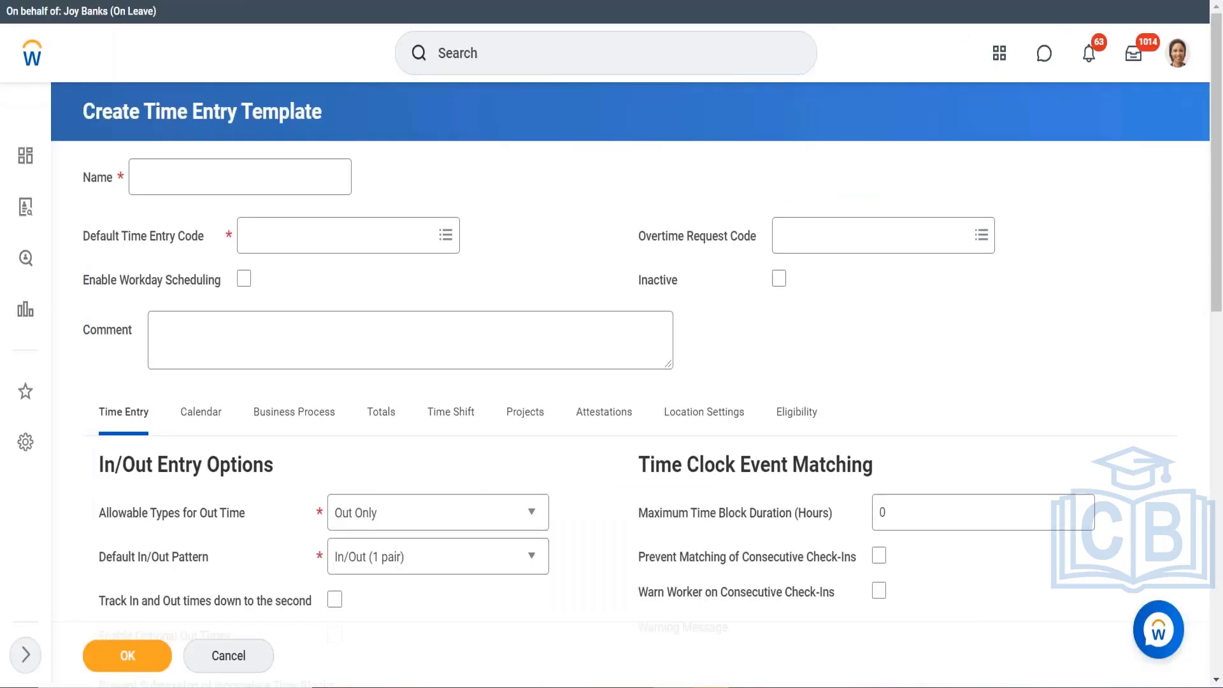
pyautogui.scroll(-1, 504, 295)
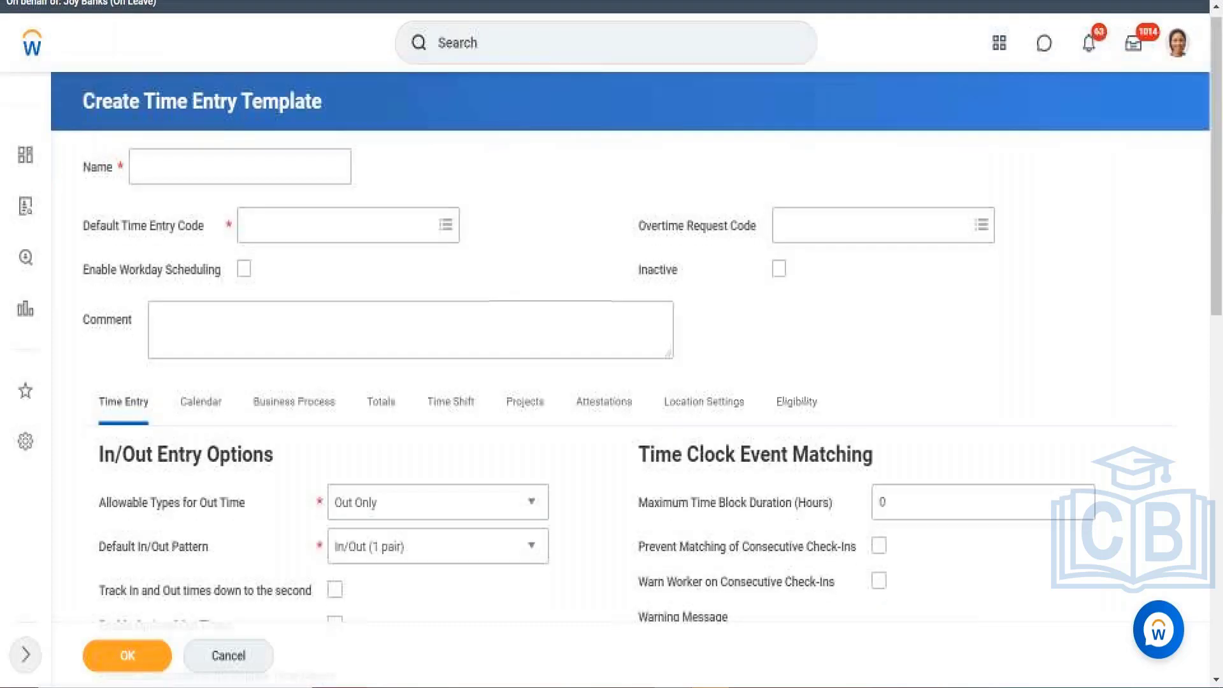